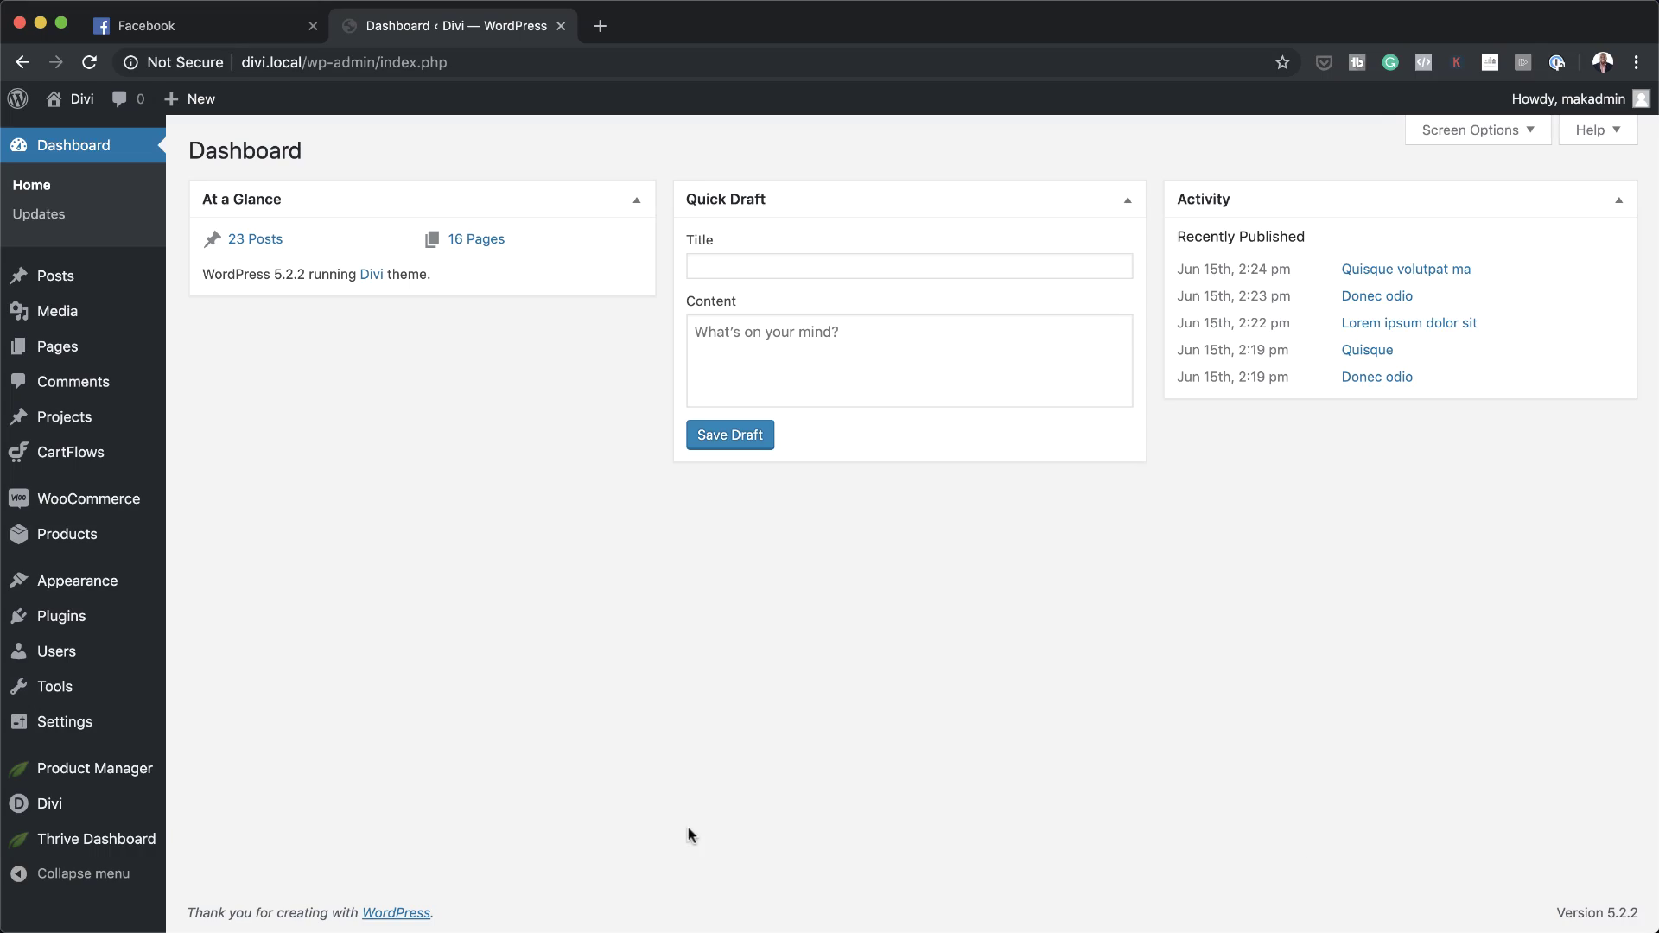
Create a new page titled 'Create a 3D Sign Post with Hover Effects in Divi' and switch it to Divi Builder
mouse_move(69, 347)
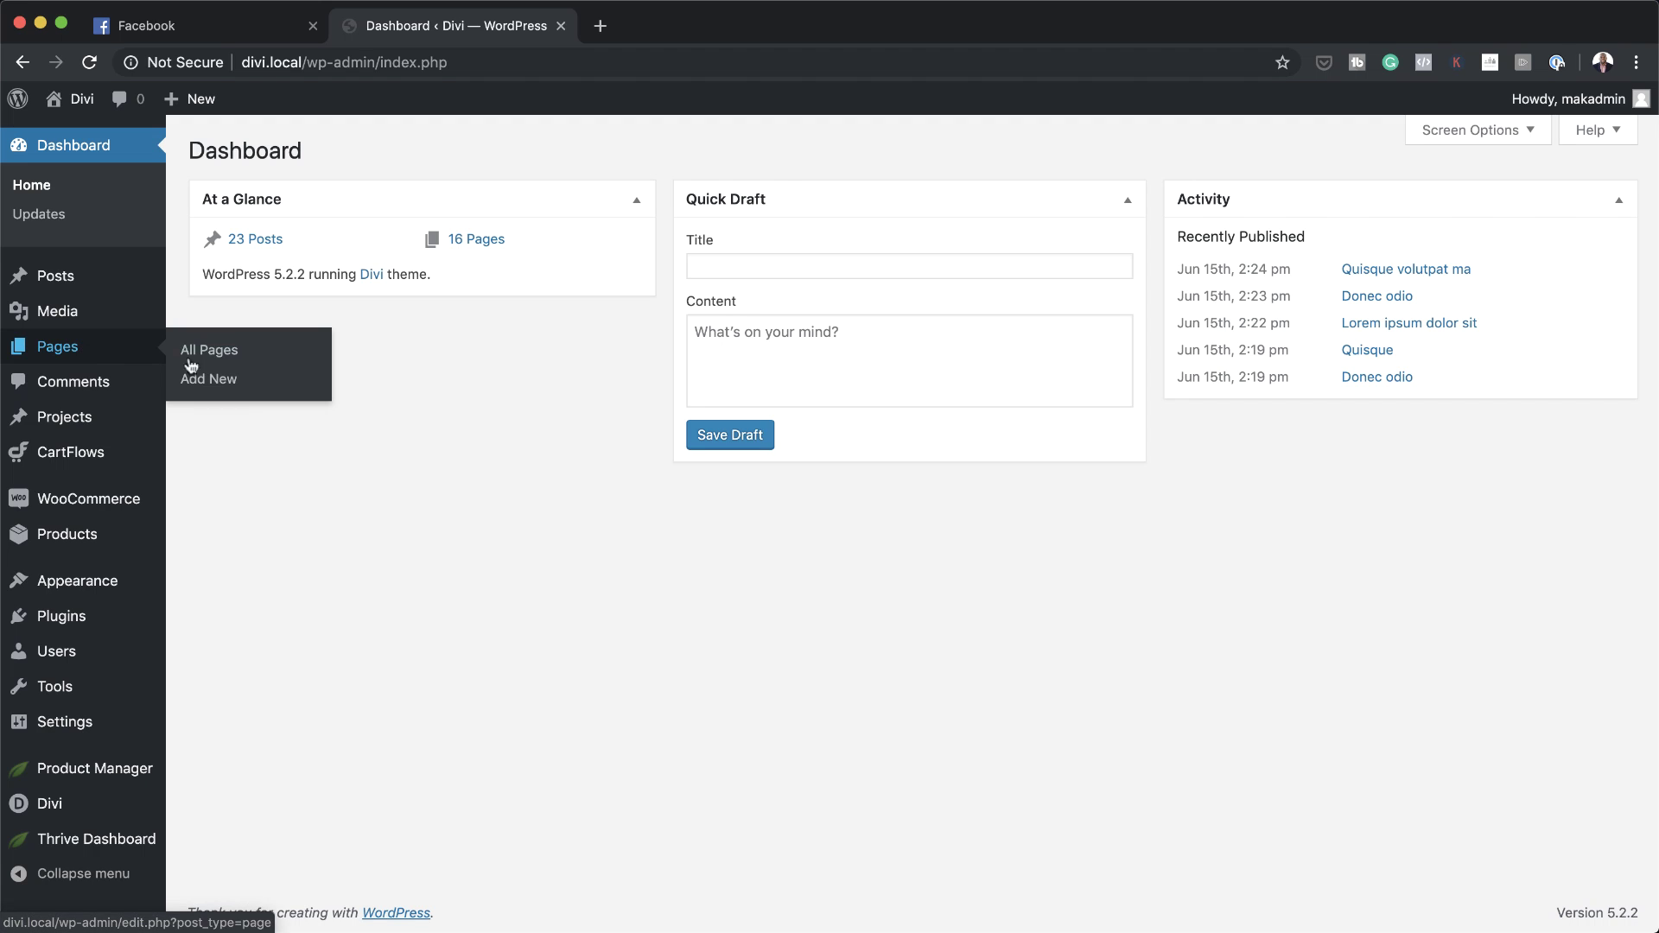
click(225, 381)
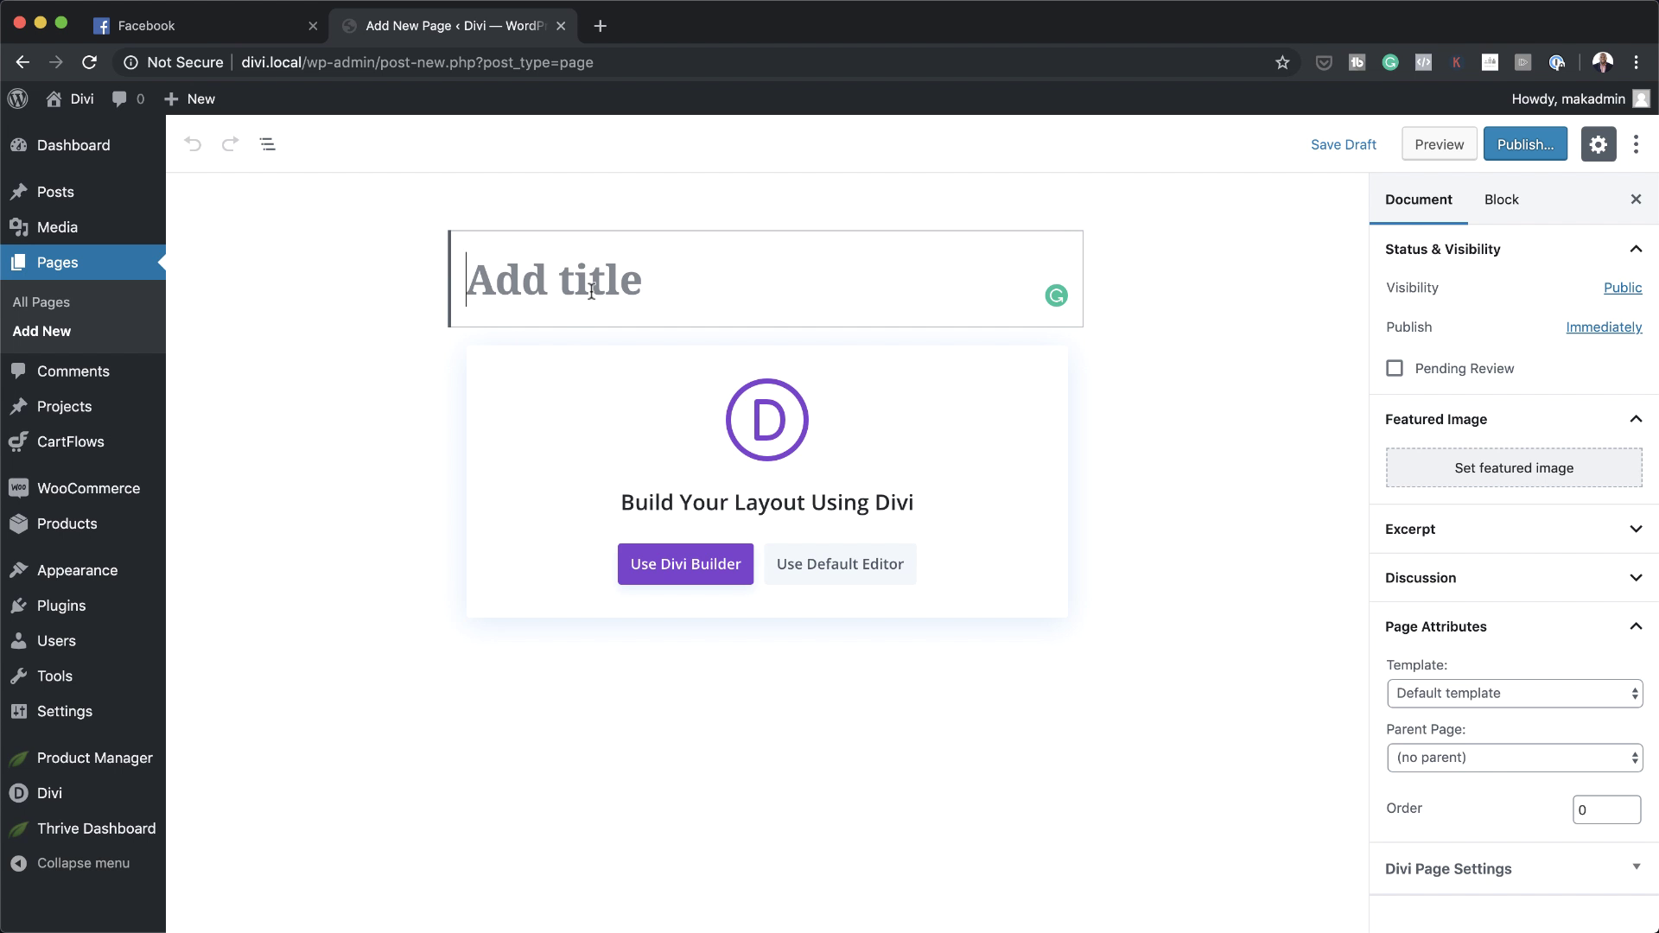
text(Create a 3D Sign Post with Hover Effects in Divi)
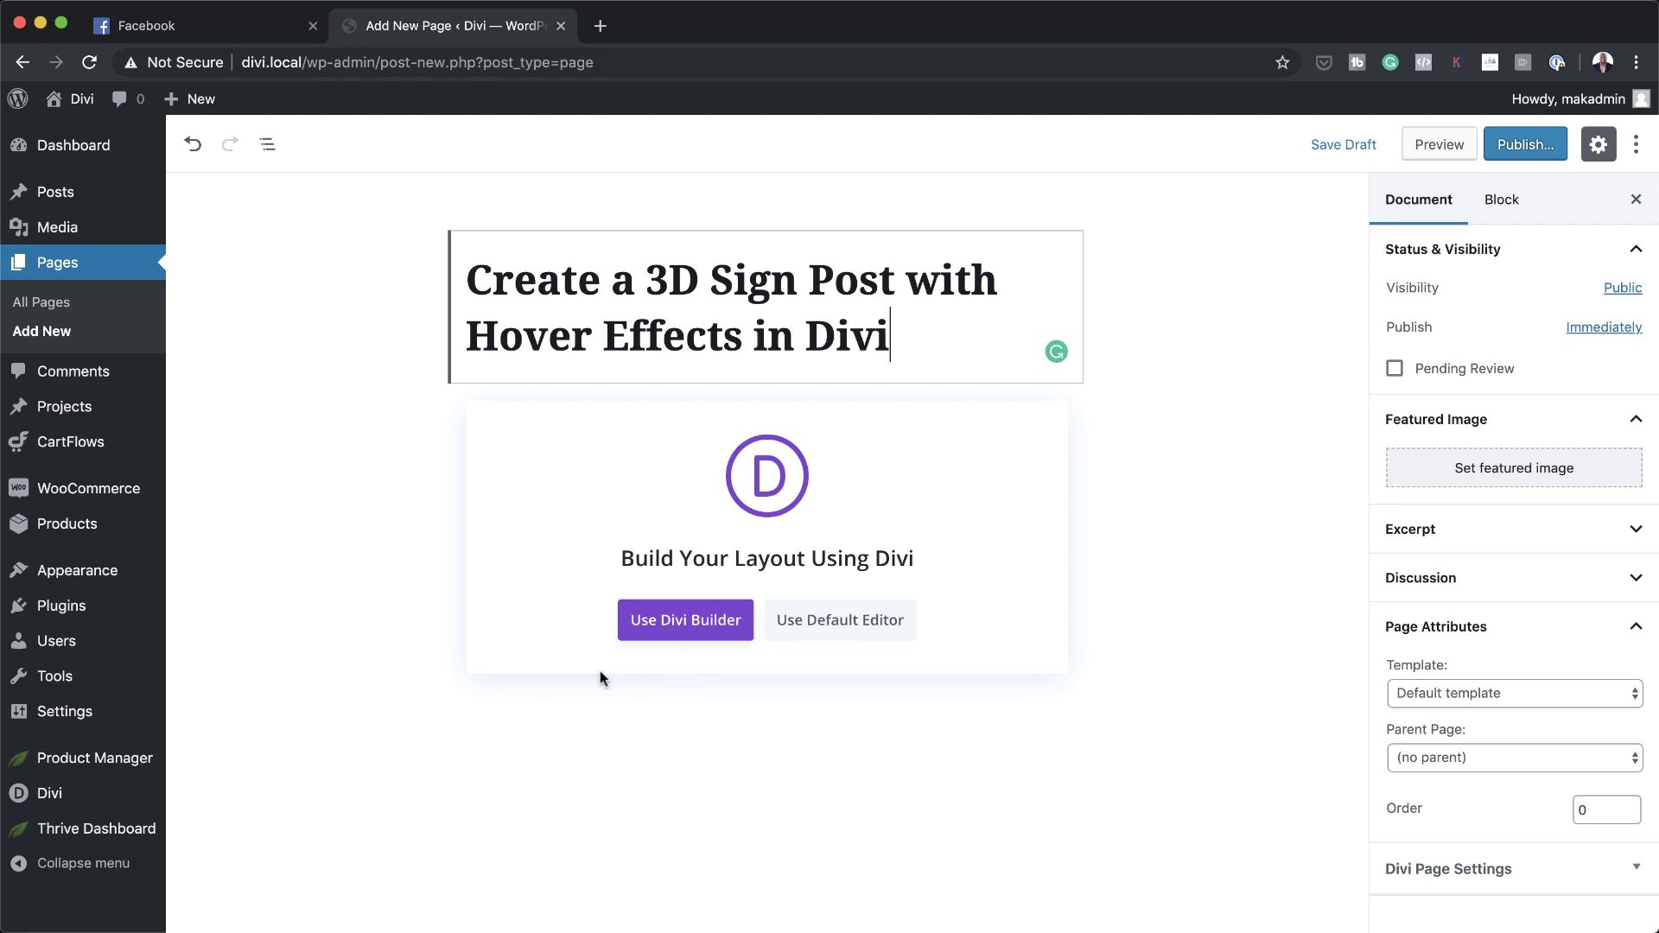
click(708, 628)
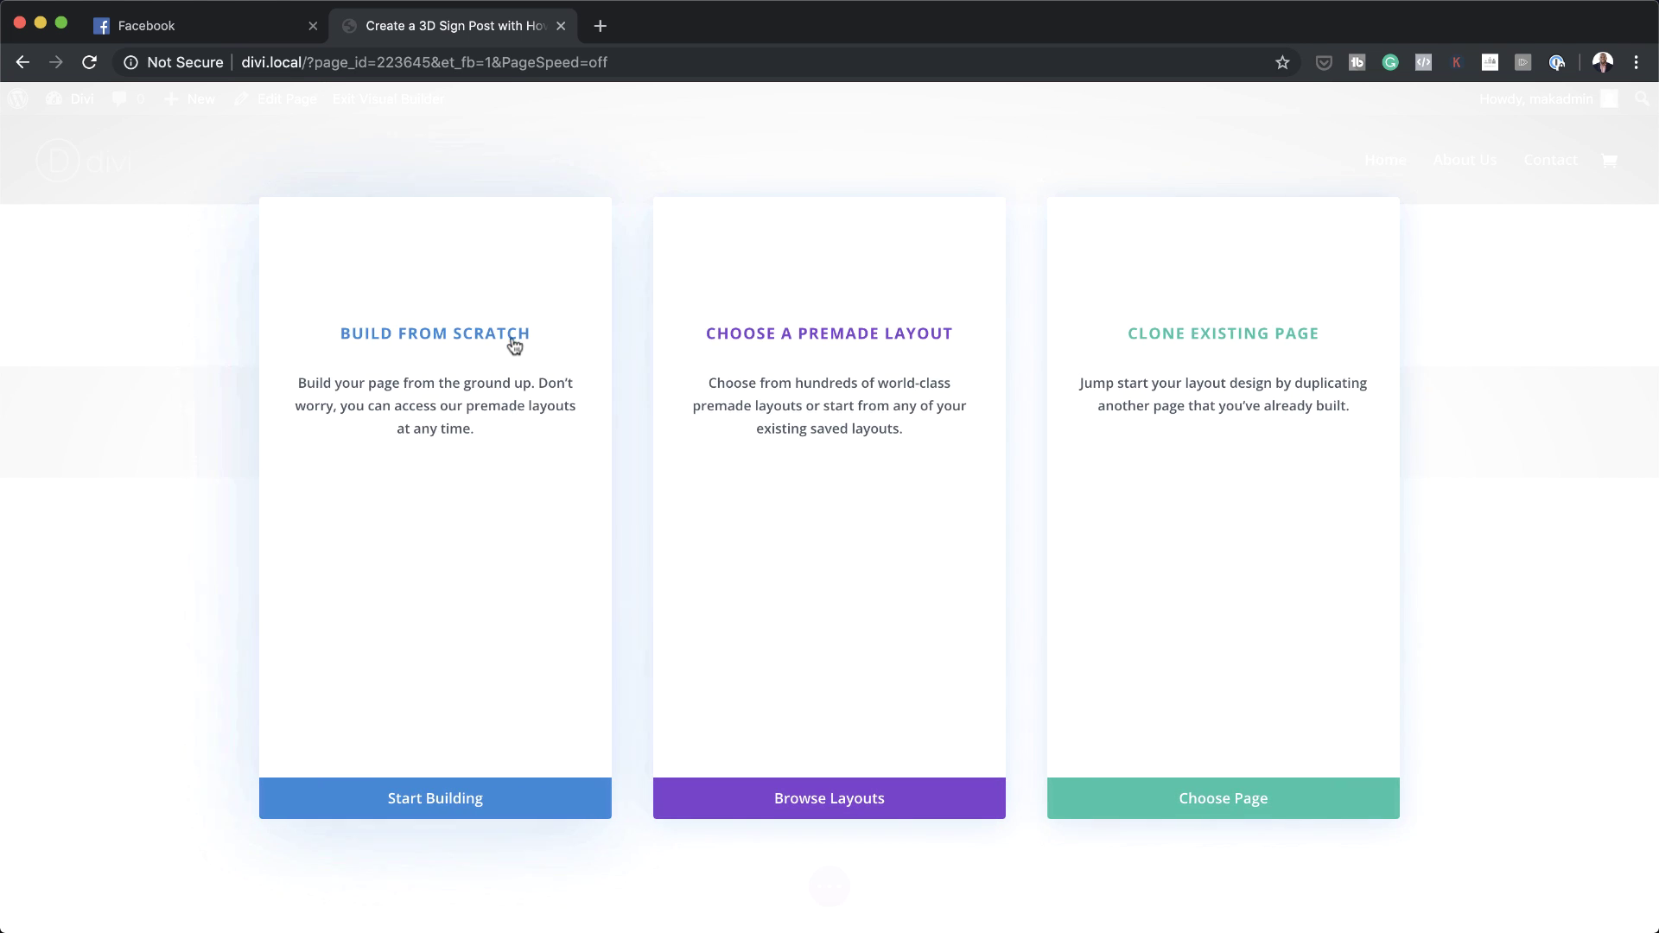
Build the page from scratch and bring up the Insert Row layouts for the empty first section
click(462, 546)
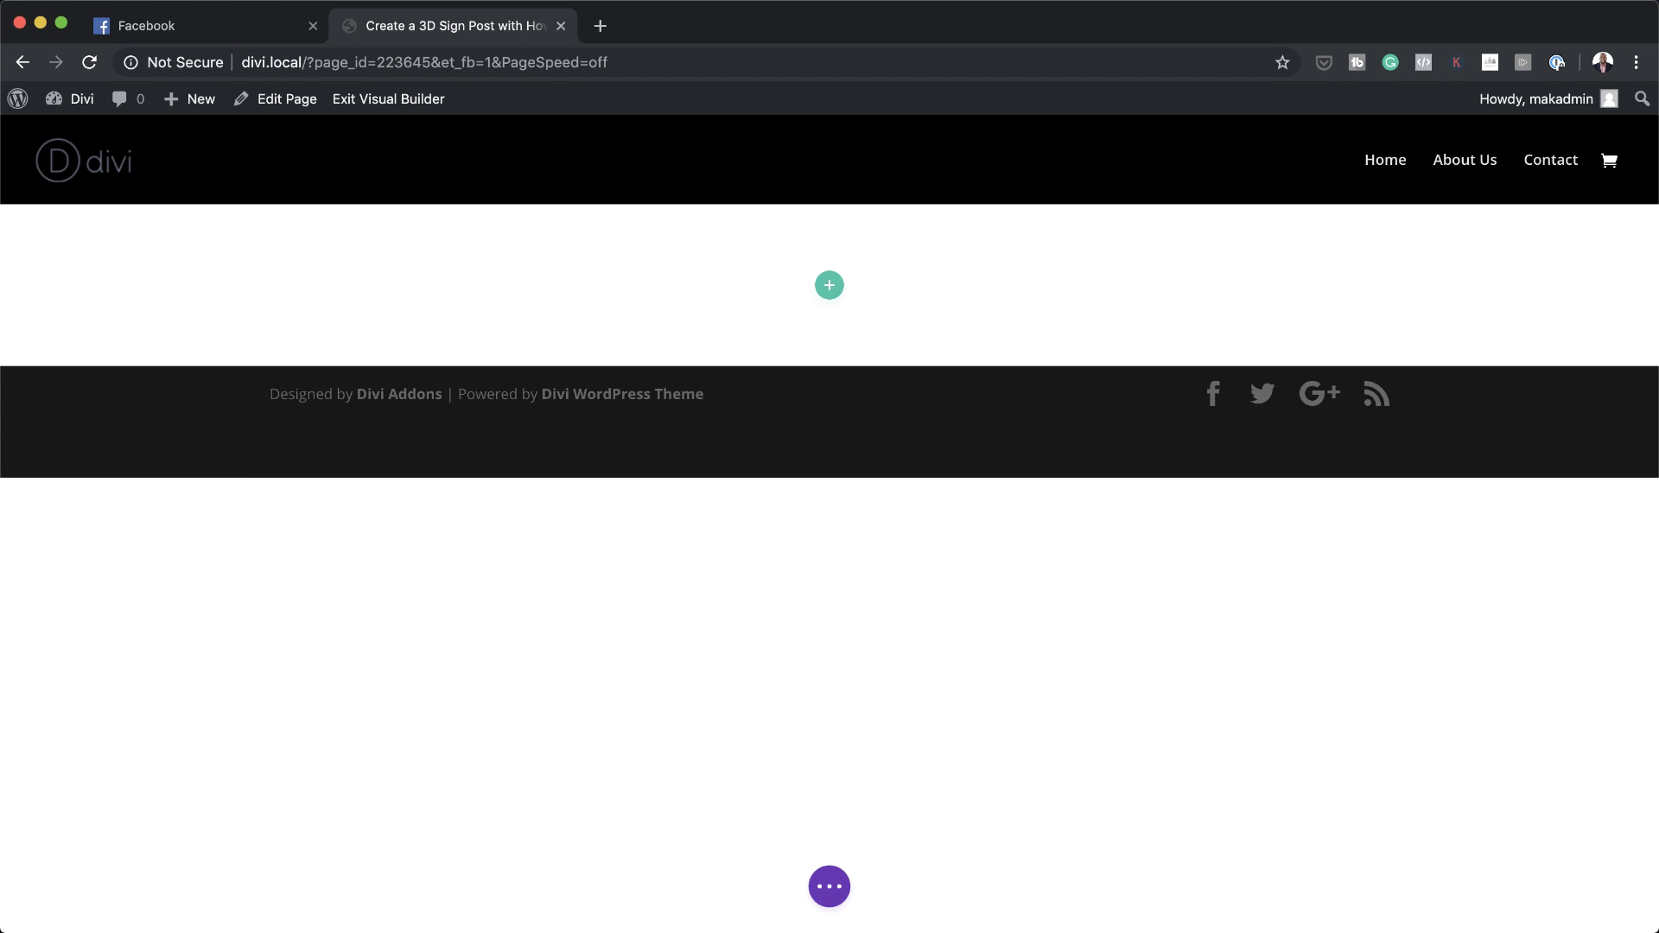
click(830, 286)
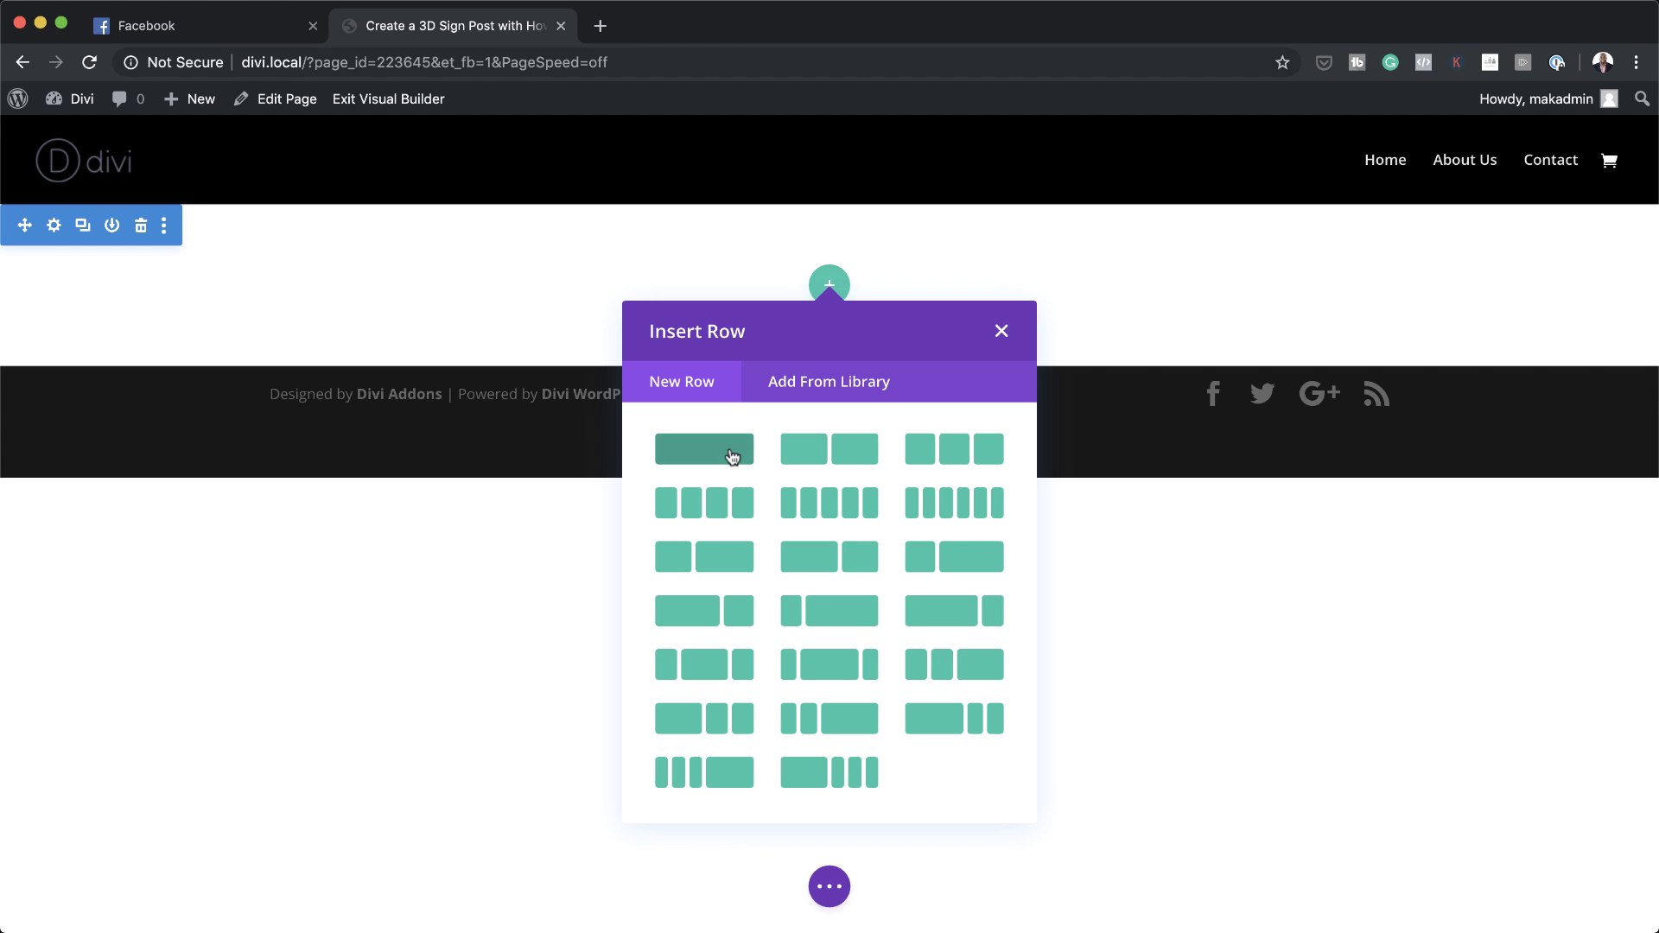
Insert a one-column row and set block.jpg from the Media Library as its background image
click(662, 453)
click(993, 352)
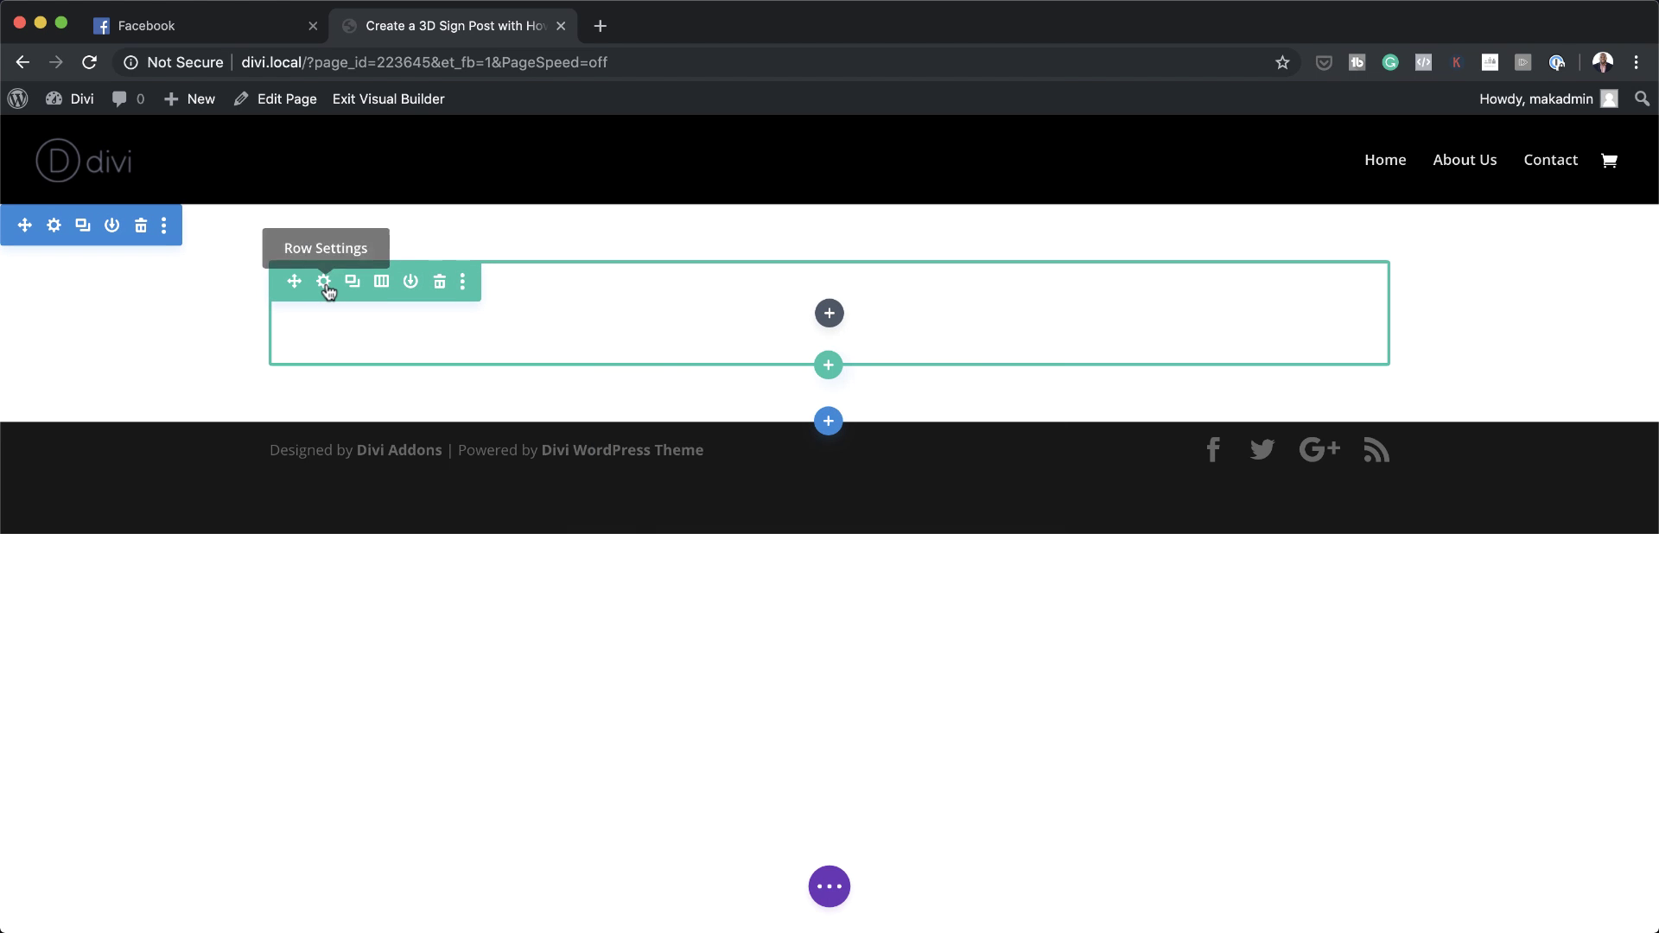
click(320, 292)
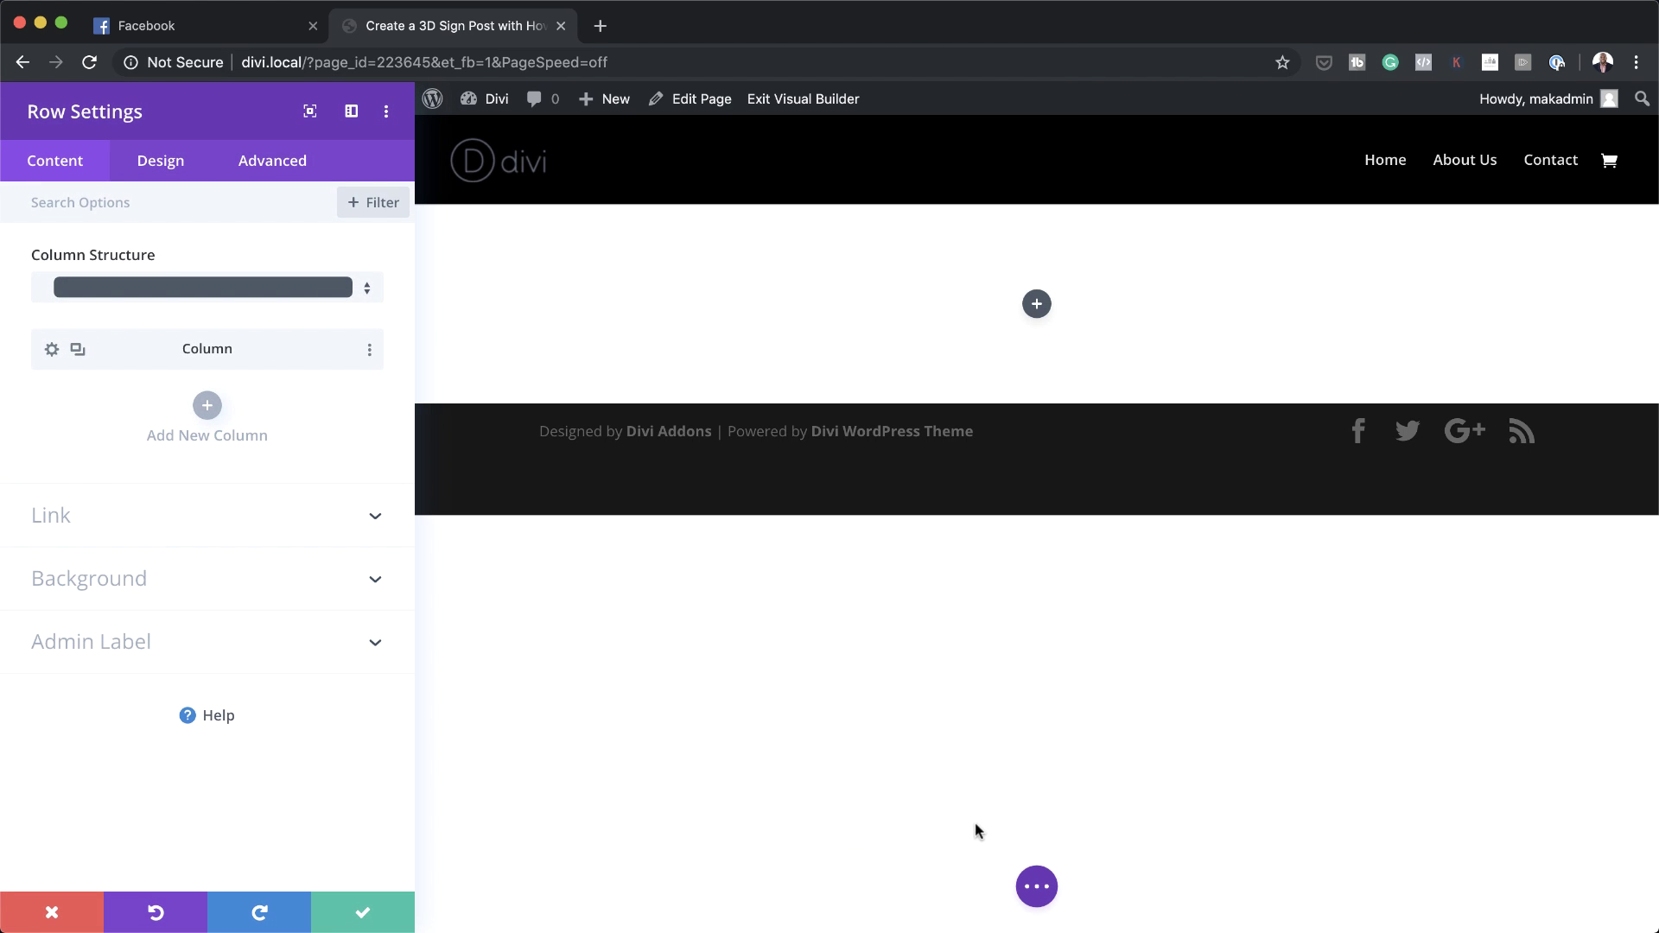
click(171, 587)
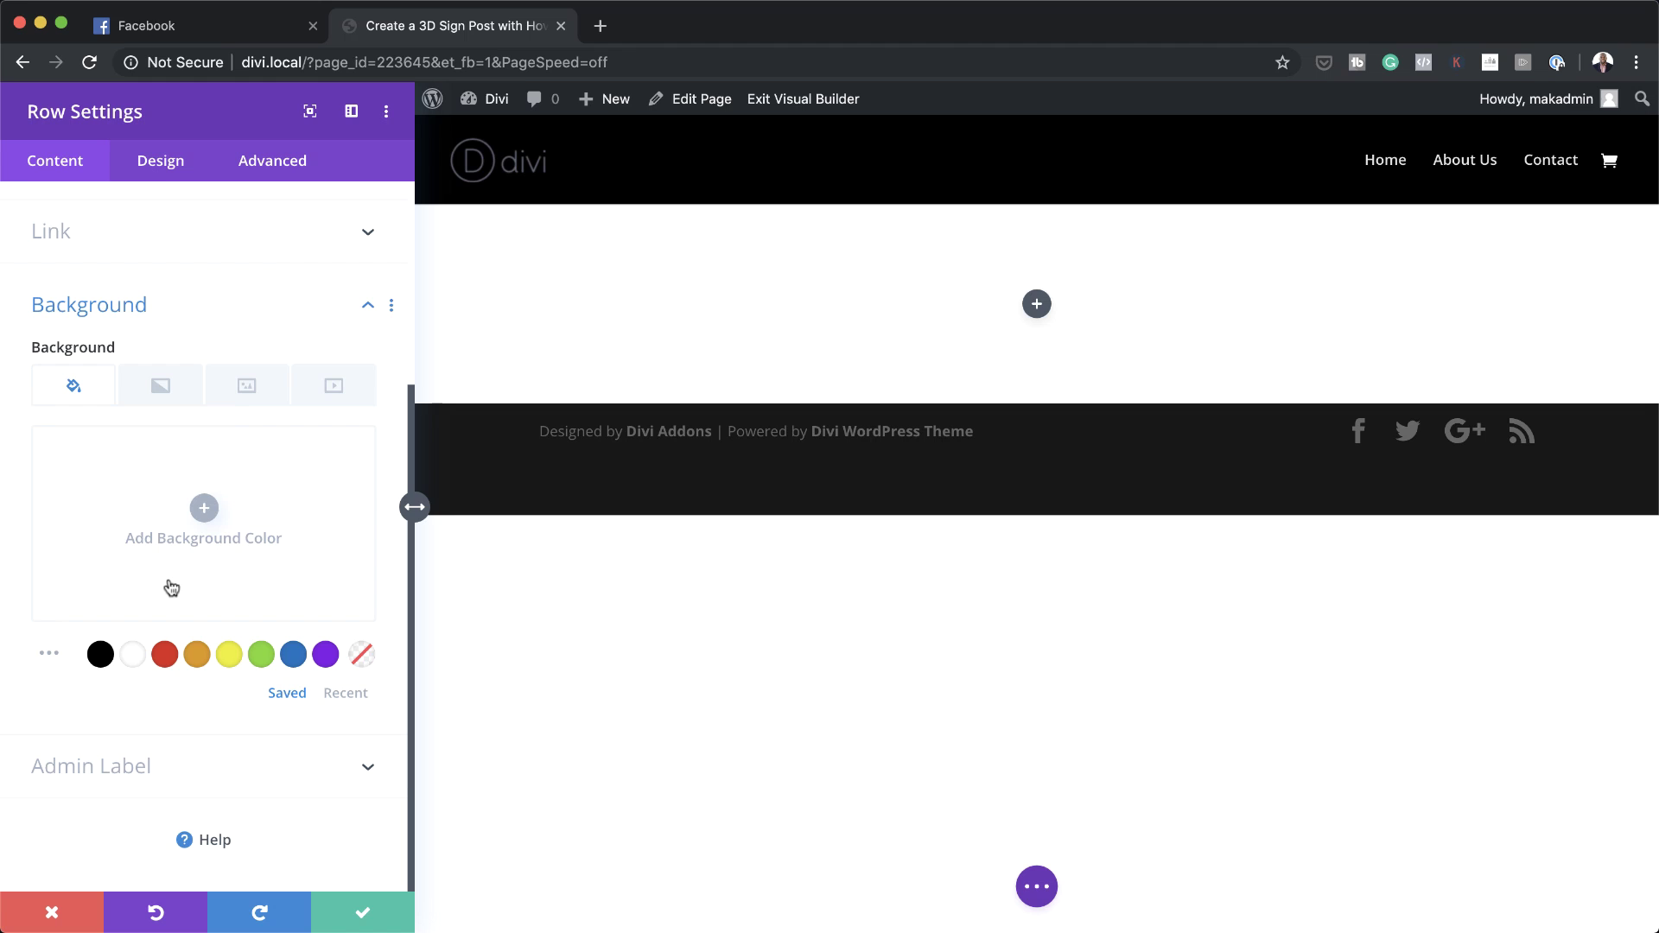
click(248, 387)
click(204, 508)
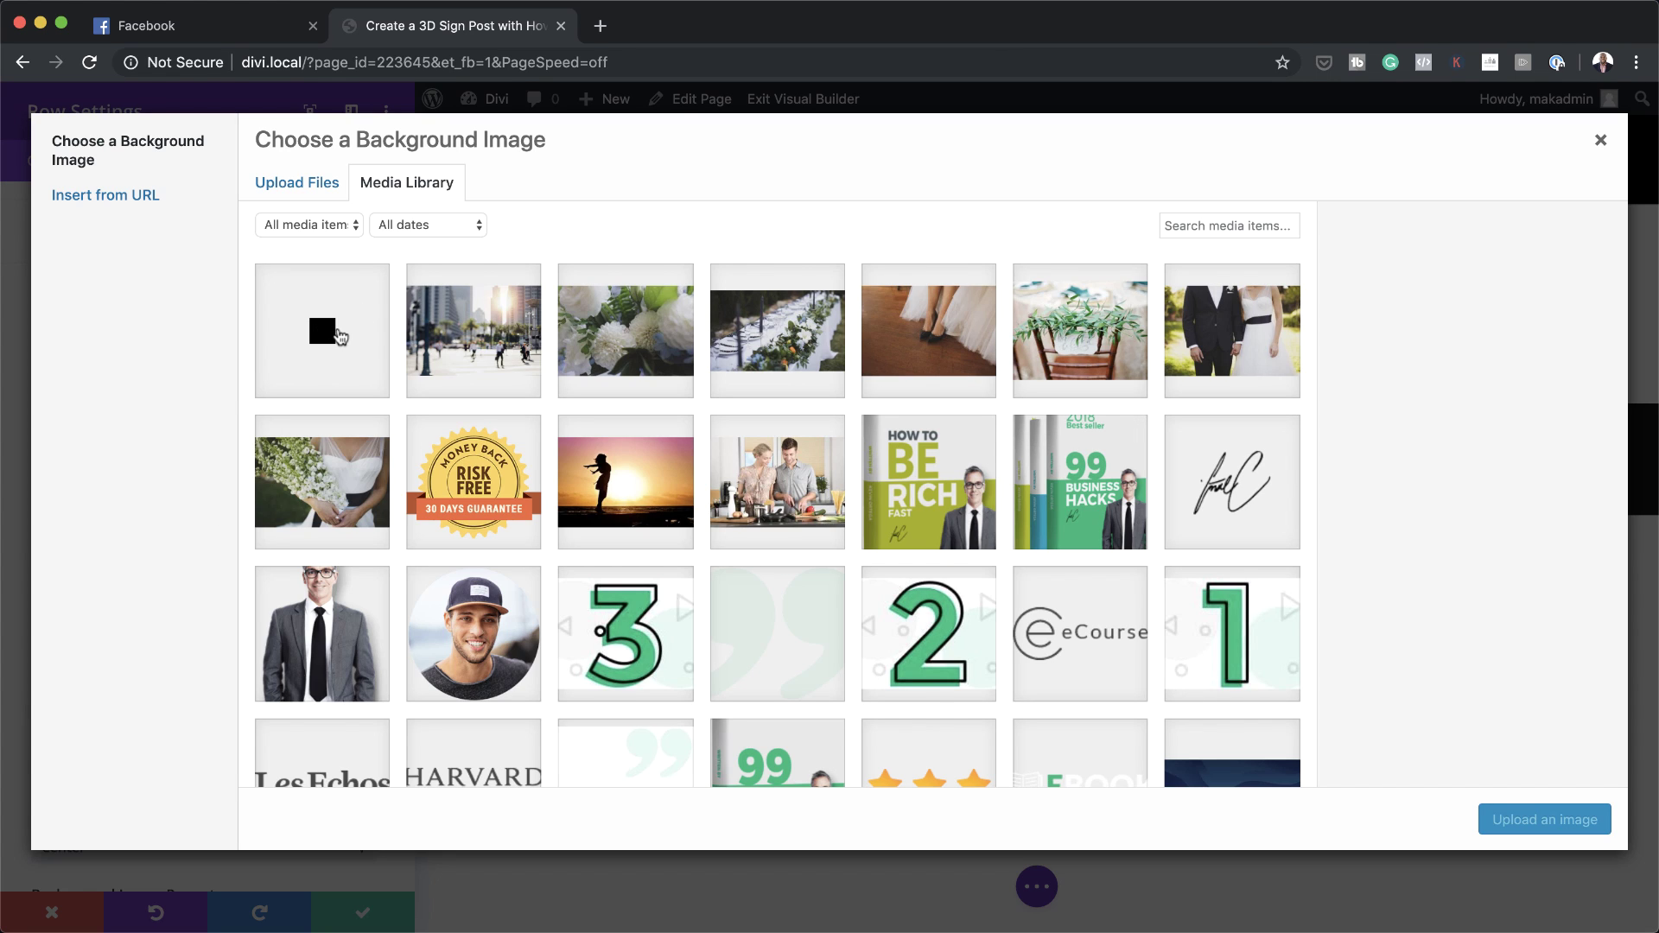
click(347, 334)
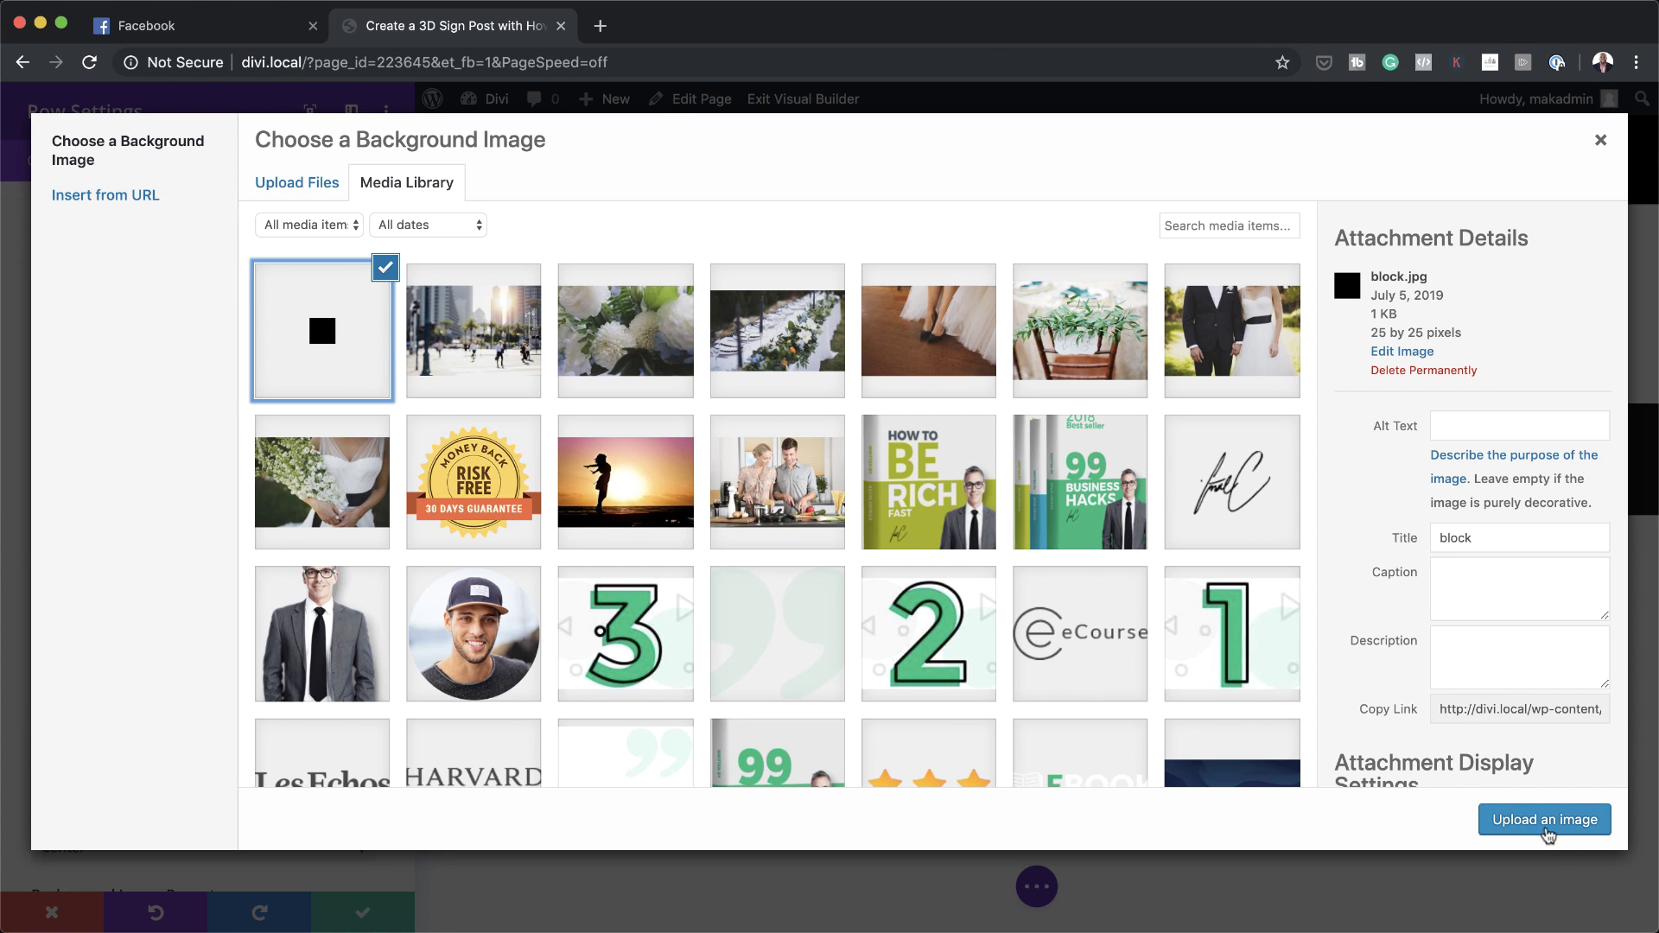
click(1546, 829)
scroll(222, 708, down, 2)
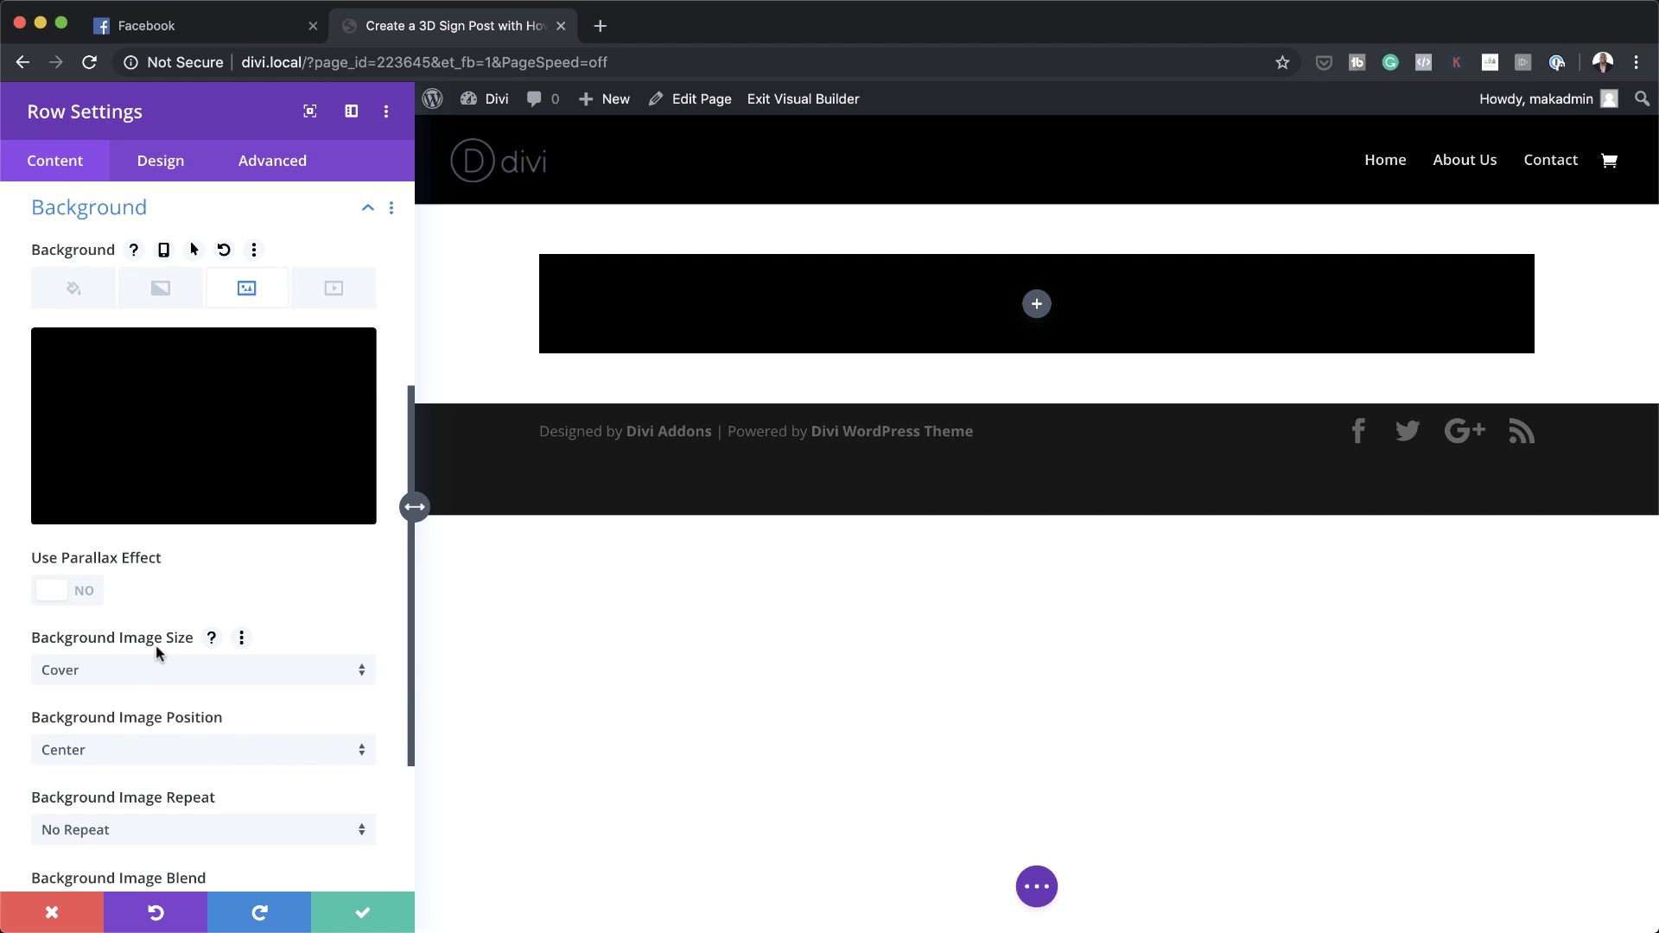
Set the row's background image size to Actual Size and repeat to Repeat Y (vertical)
click(167, 670)
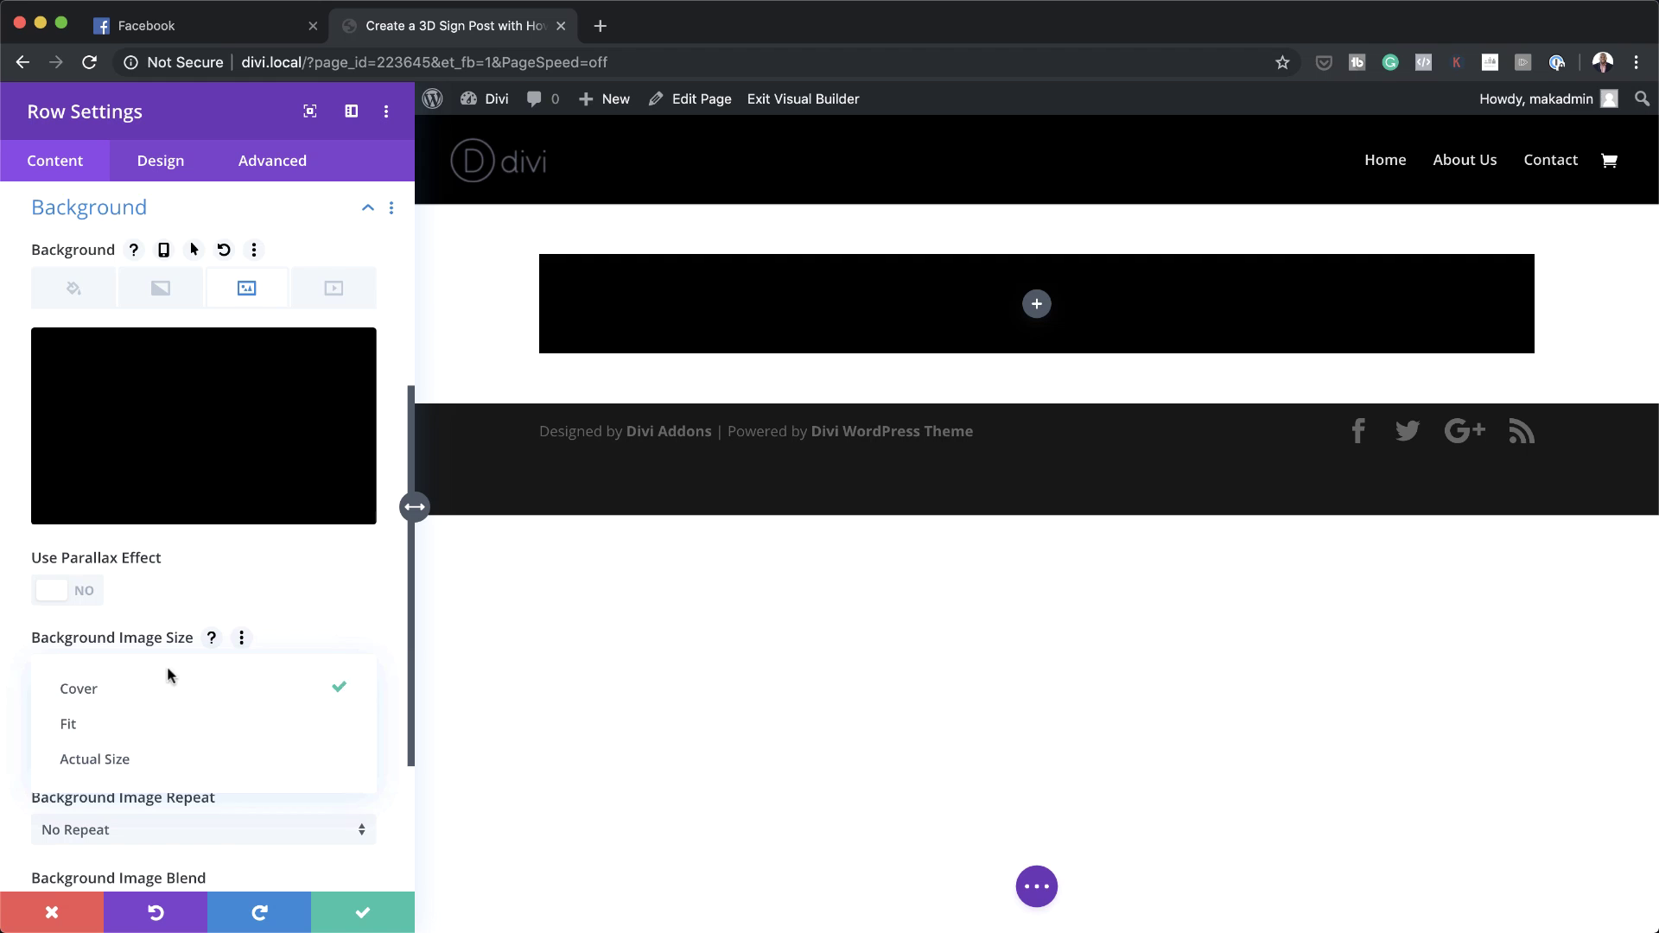
click(168, 761)
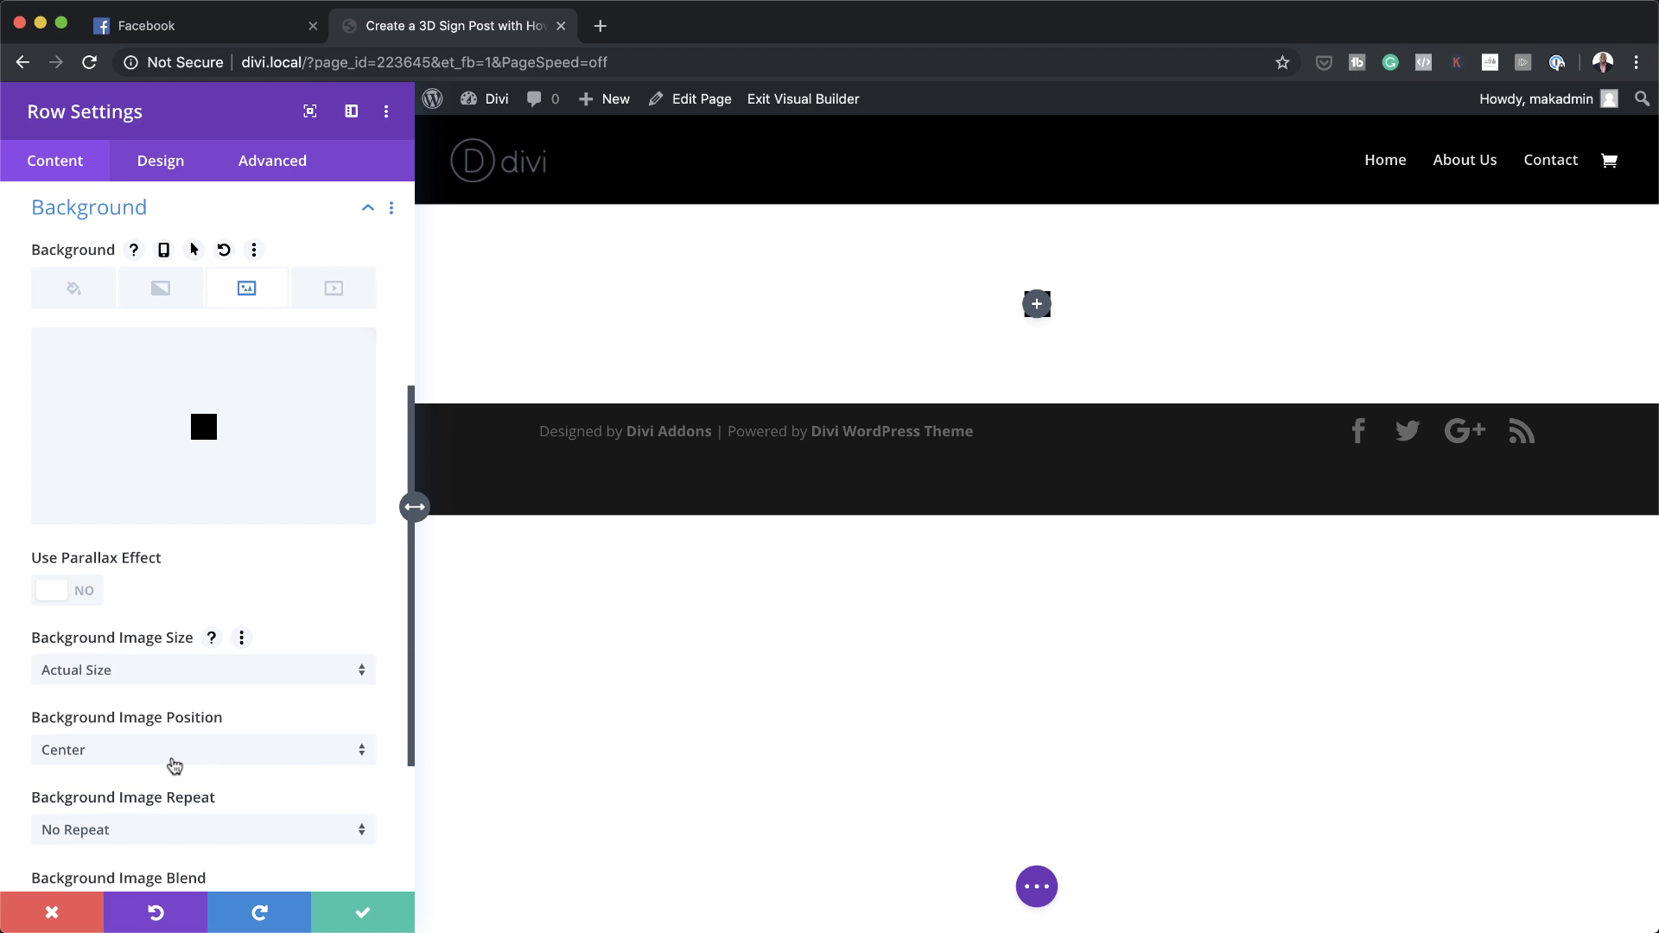
scroll(290, 754, down, 1)
scroll(290, 754, down, 1)
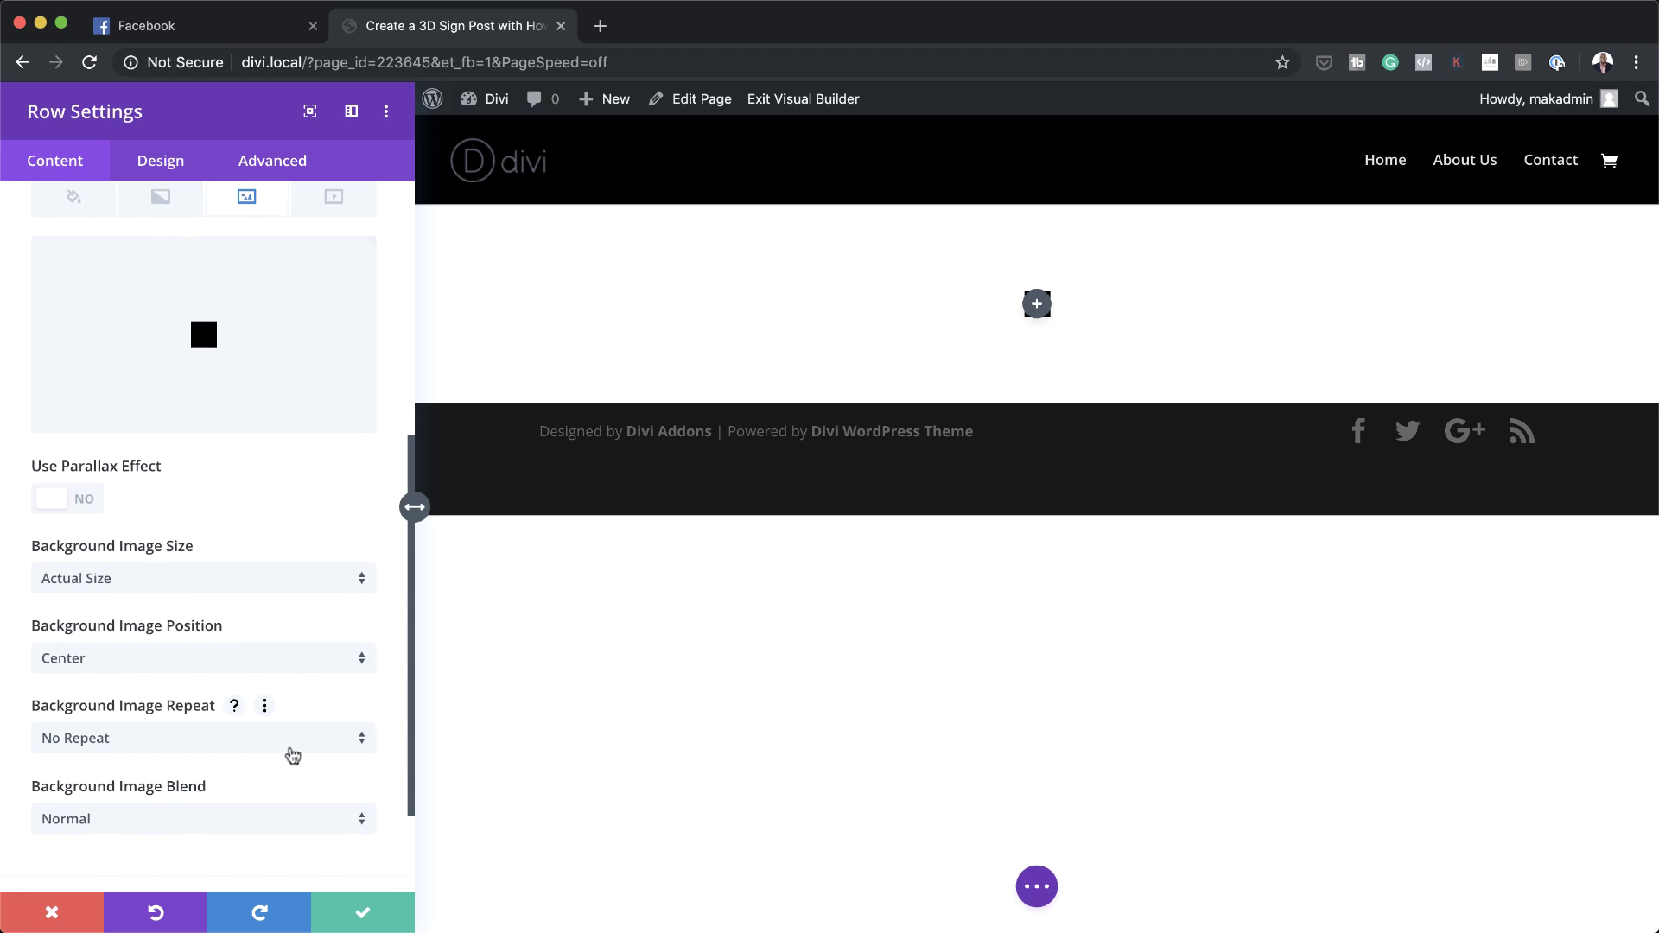
click(262, 720)
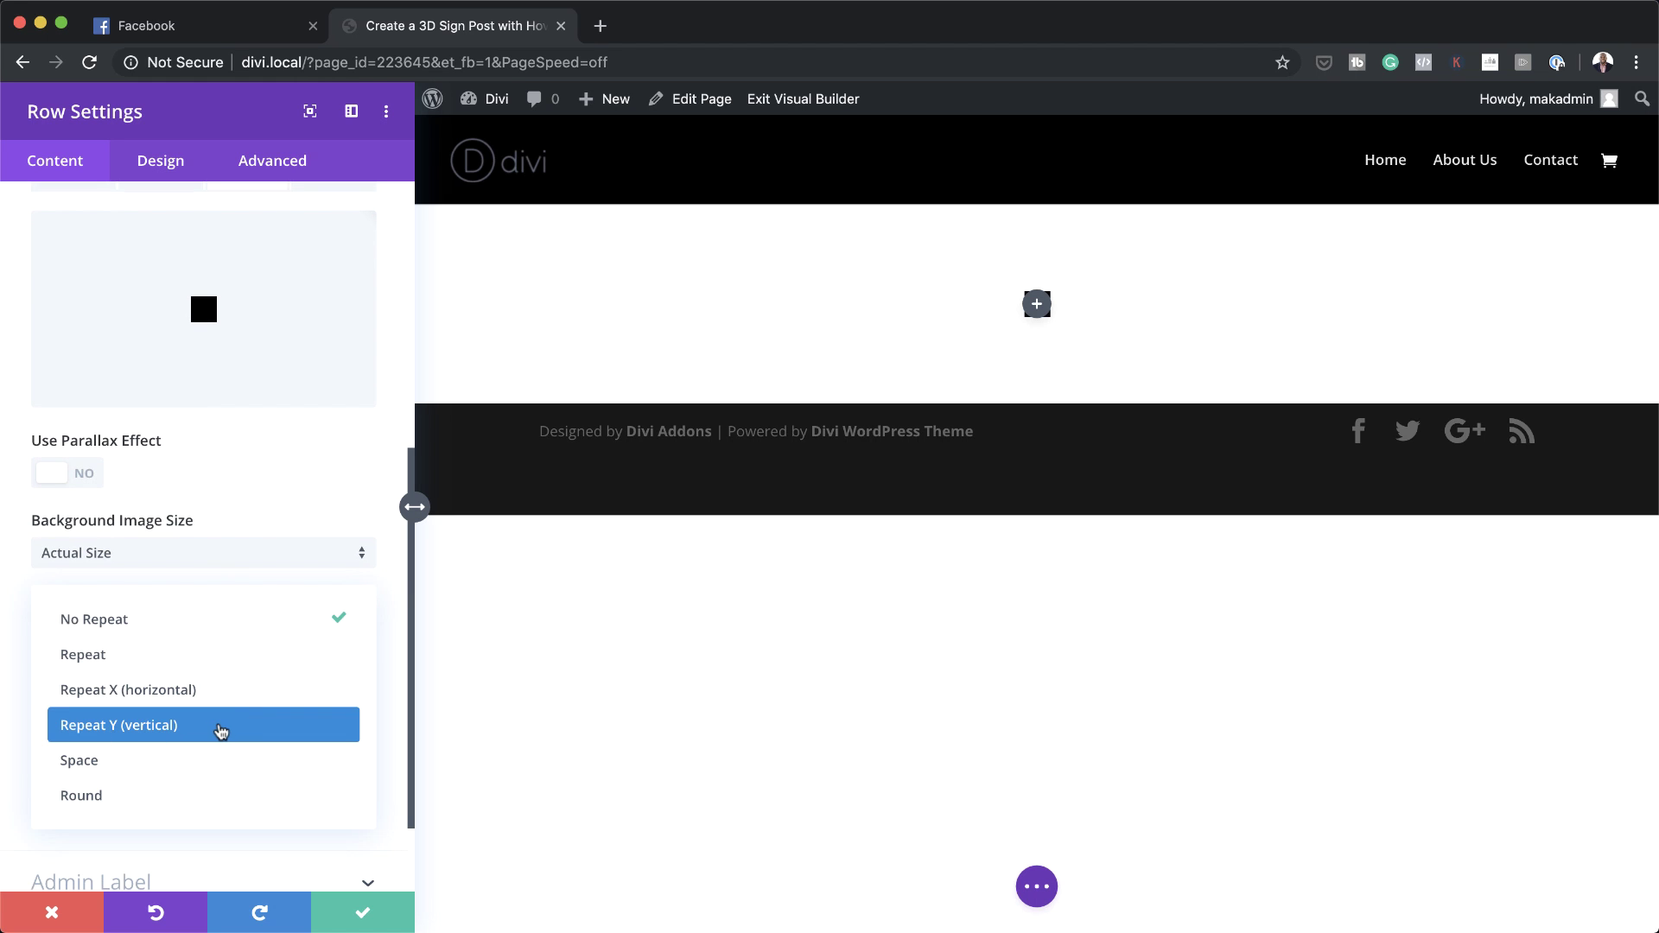
click(221, 731)
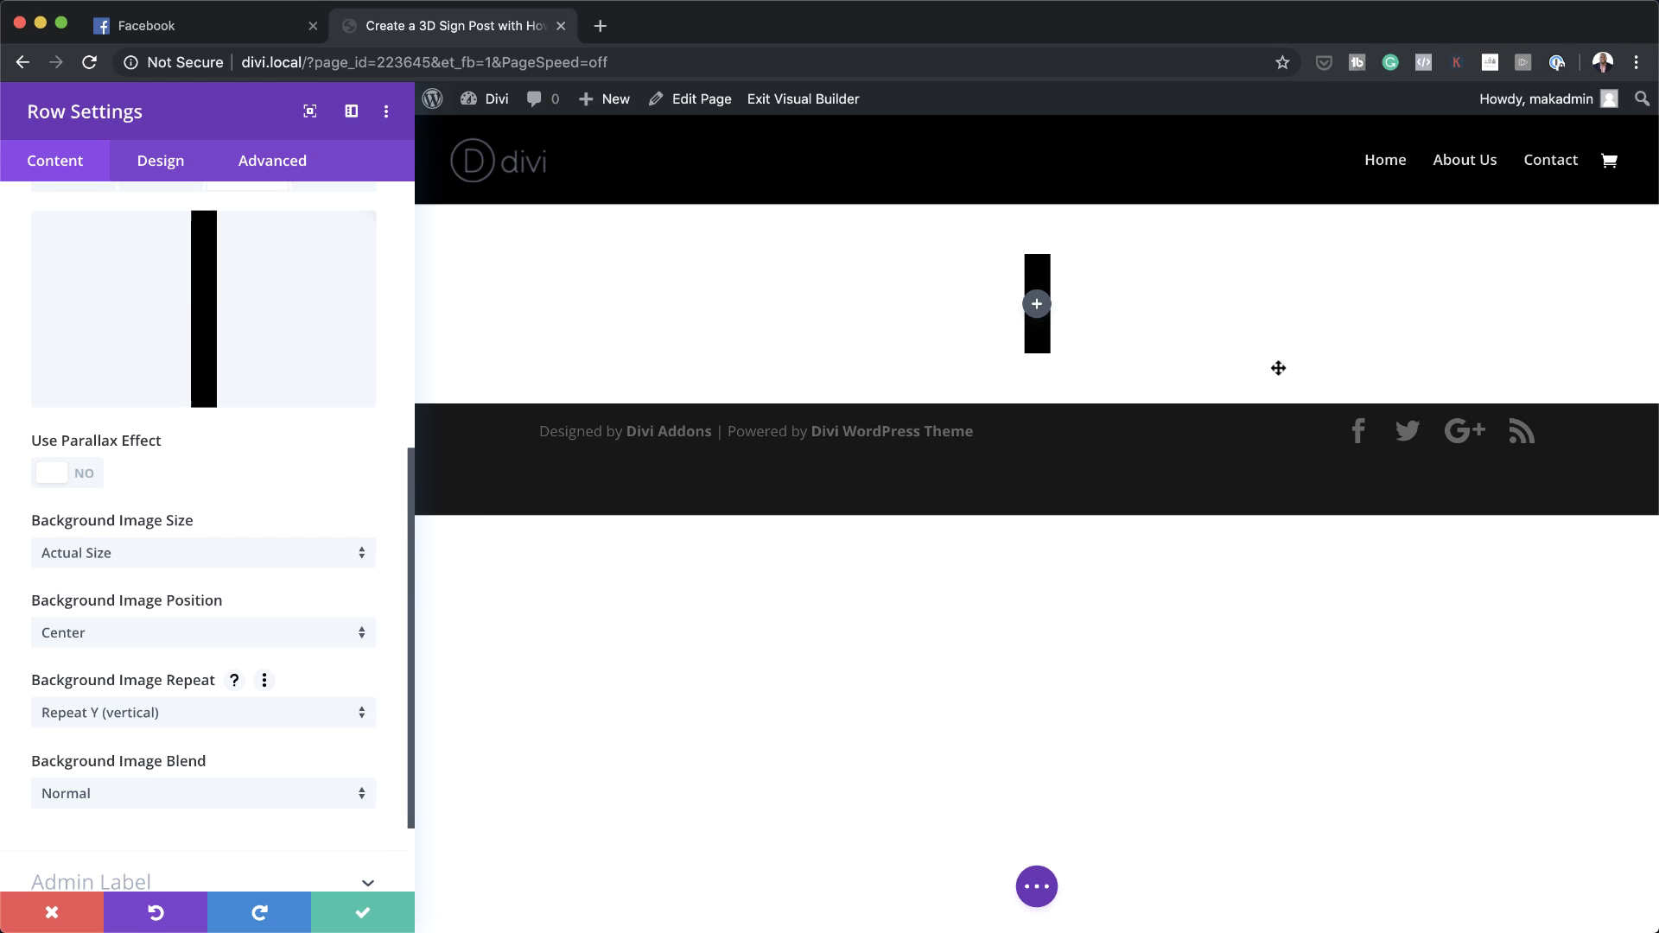
click(158, 163)
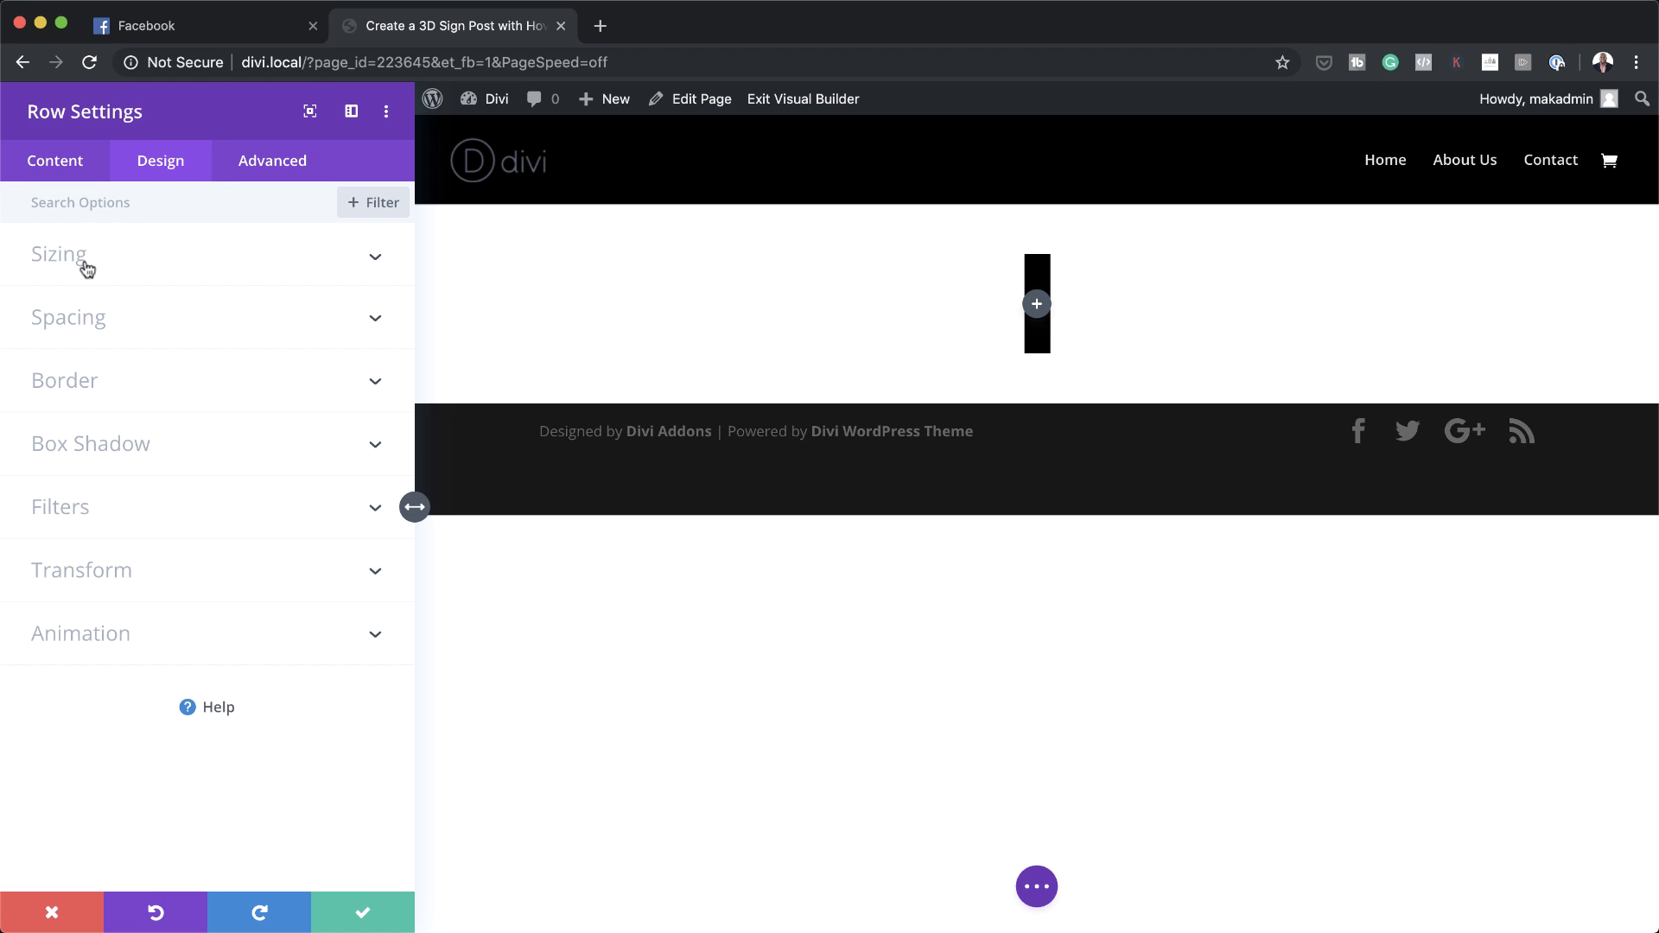
Enable a custom gutter width of 1 and set the row's max width to 980px
click(85, 267)
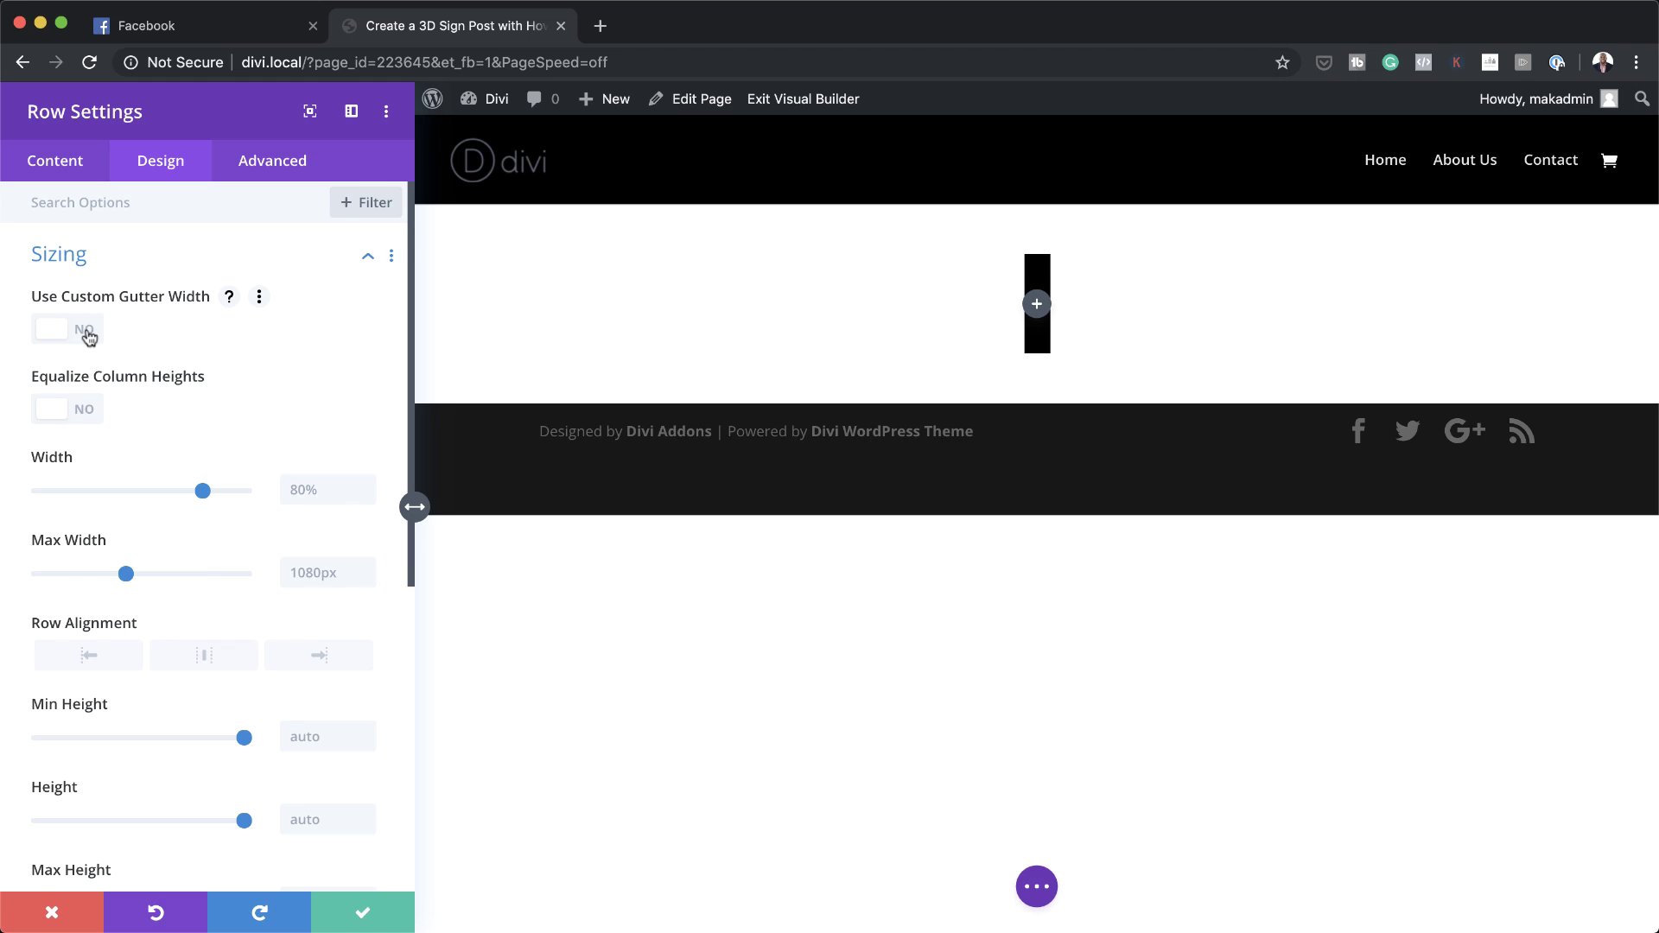
click(86, 332)
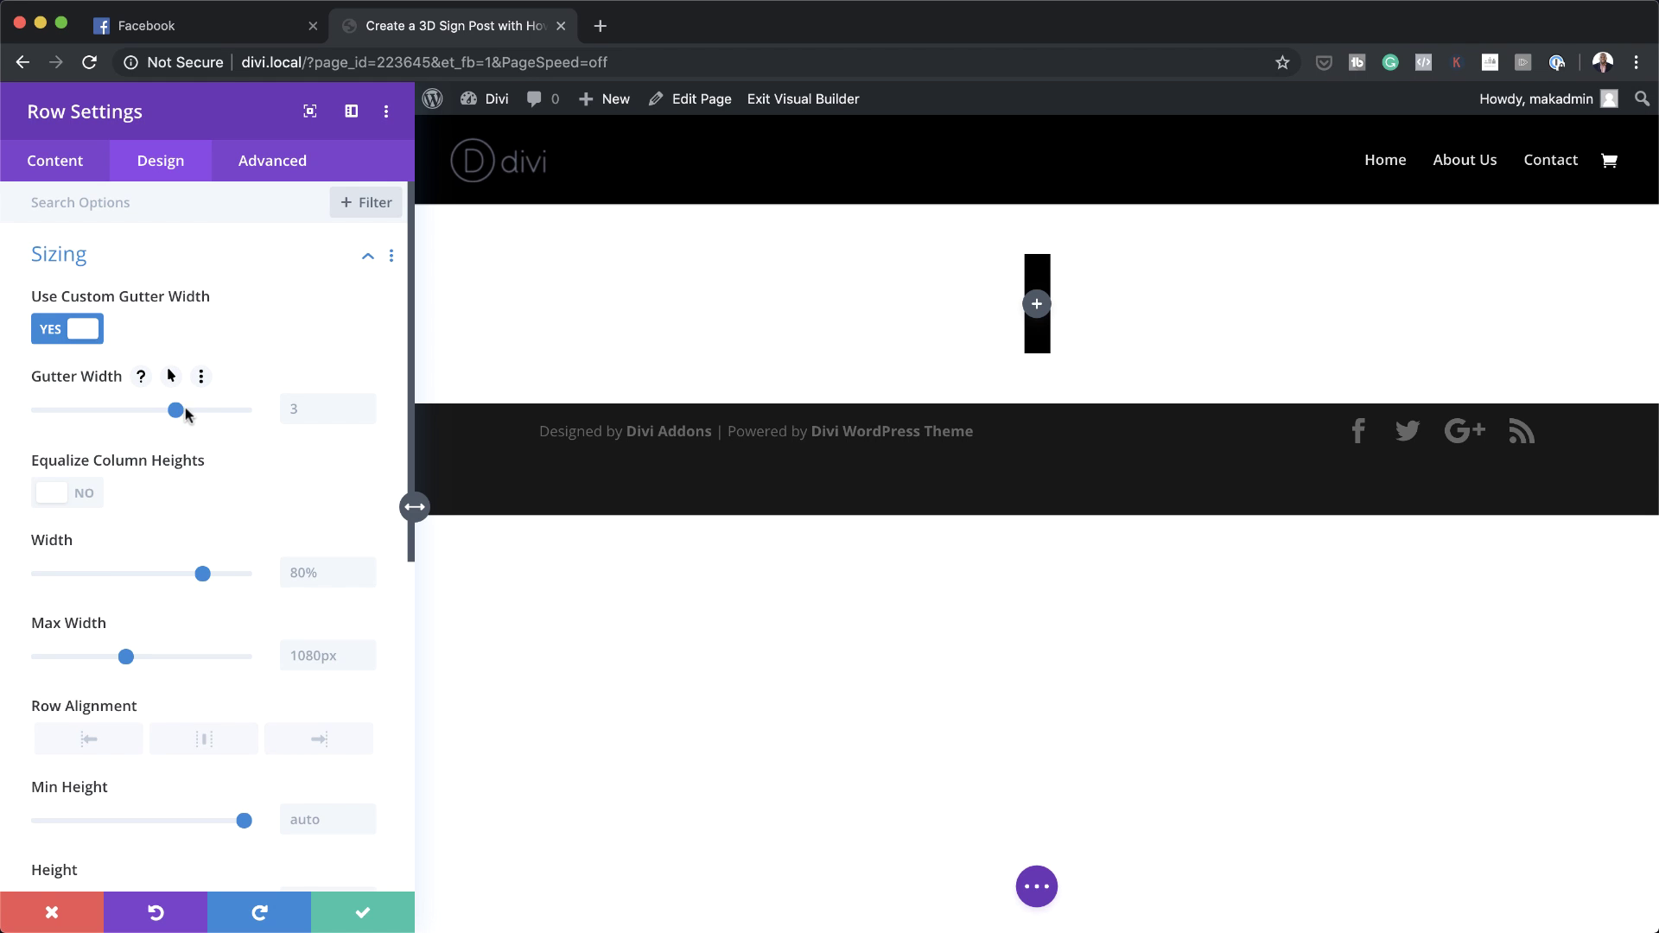
drag(177, 411, 26, 413)
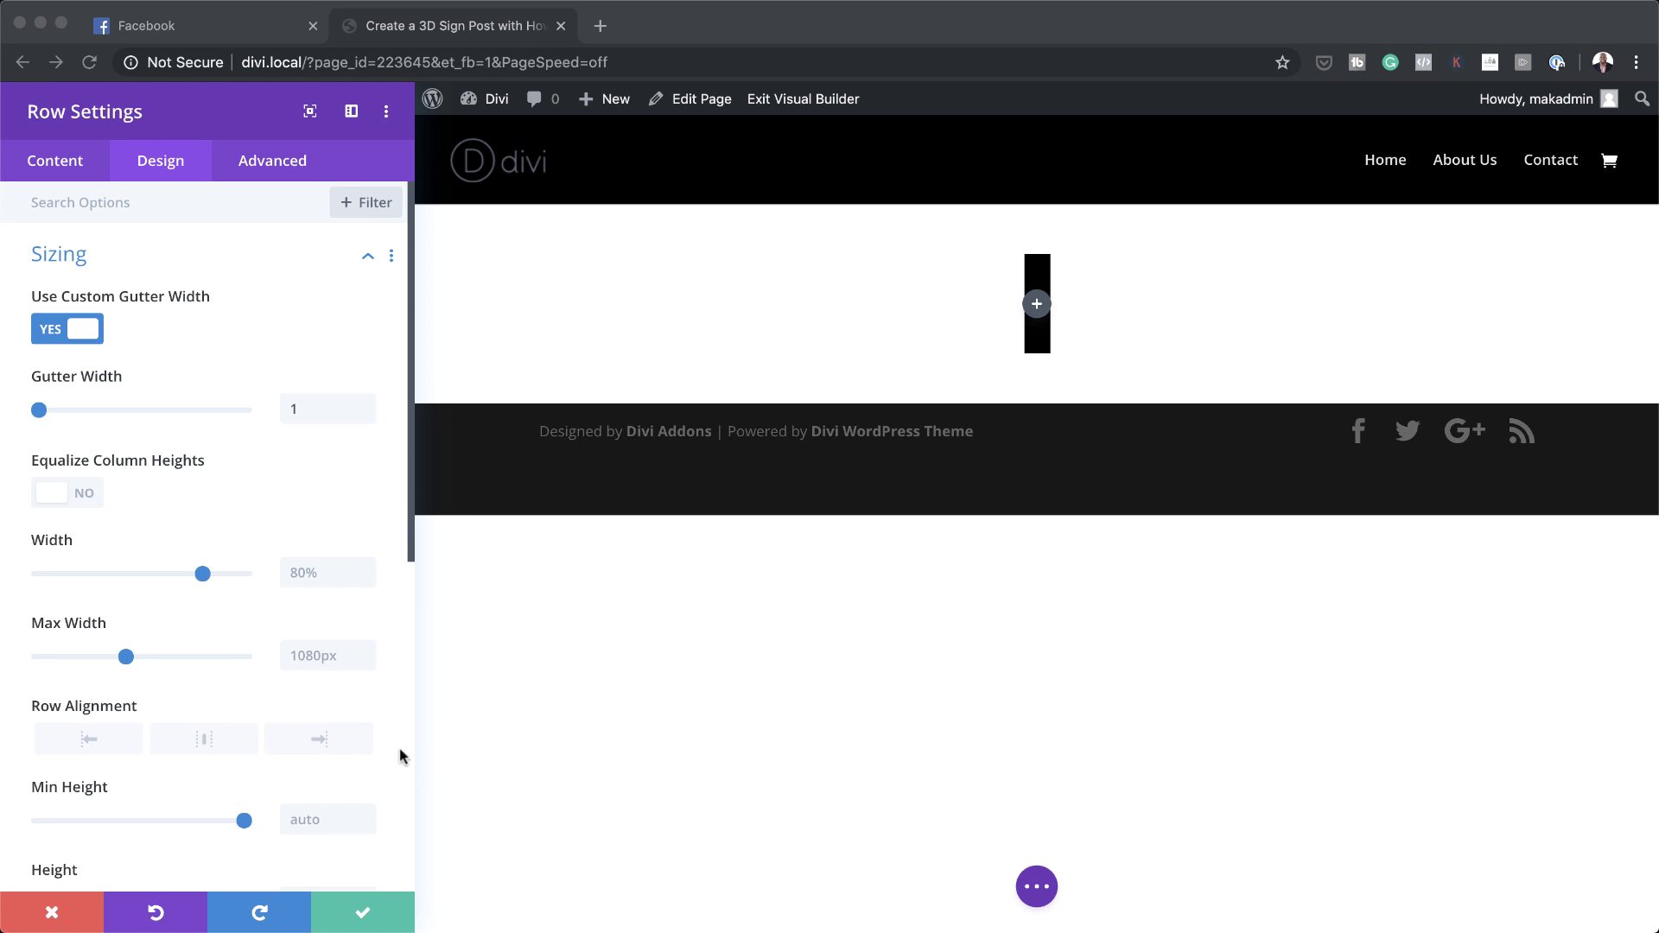
click(322, 655)
text(980px)
scroll(364, 718, down, 7)
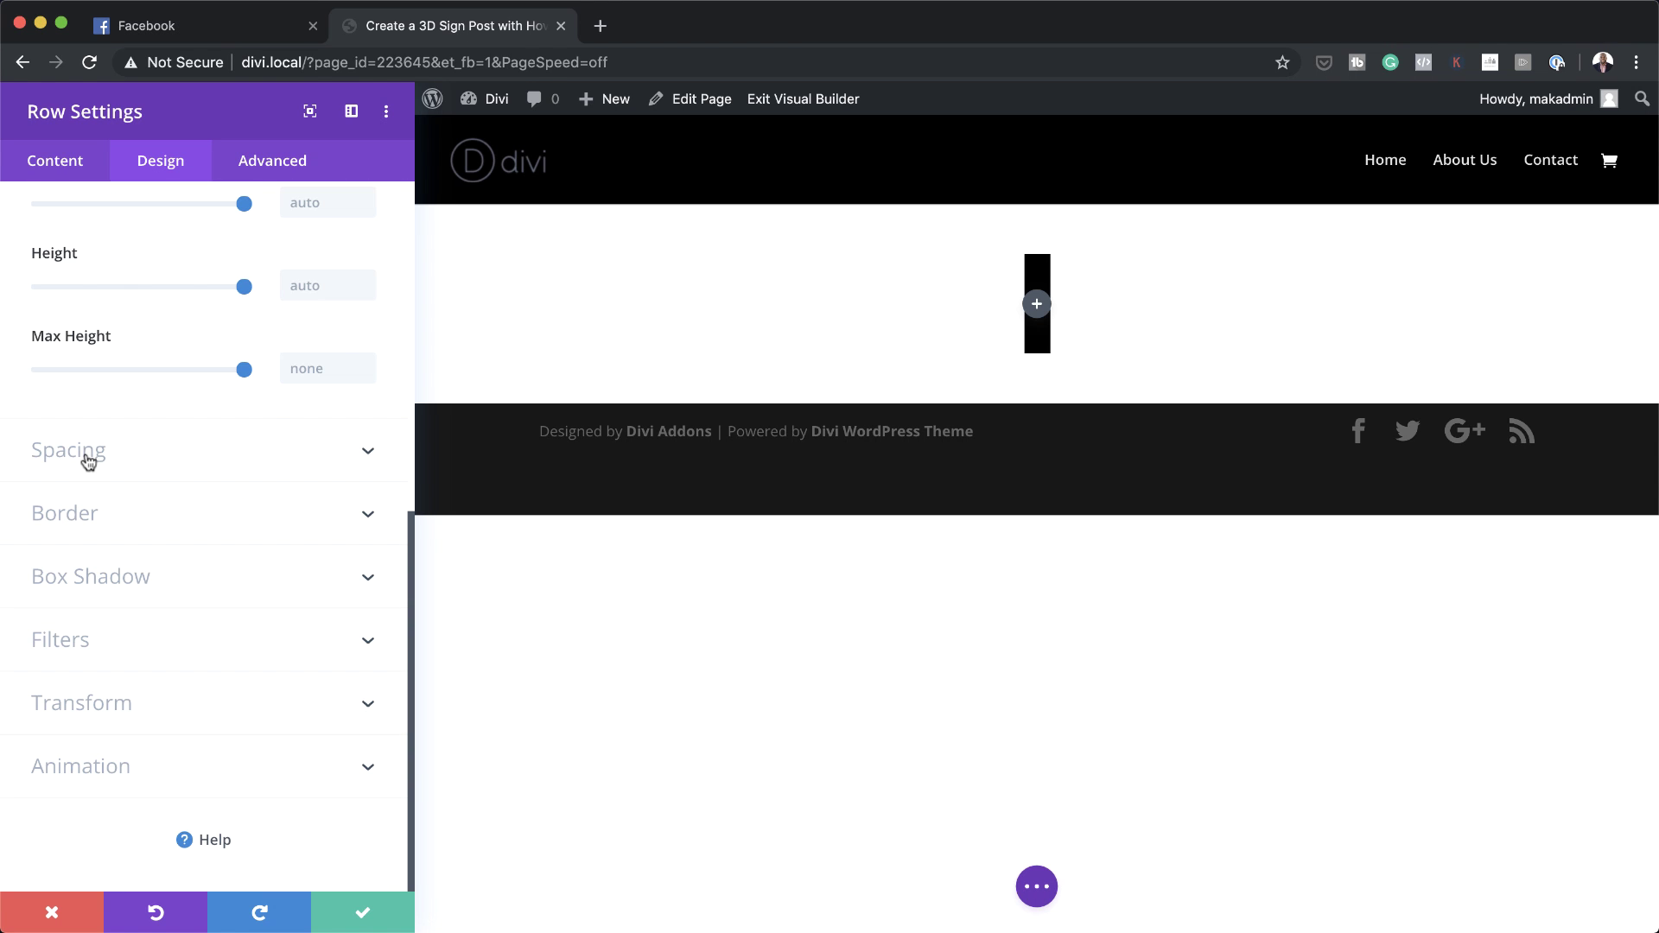
Give the row 2vw top padding with the bottom padding linked to match
click(86, 452)
click(67, 308)
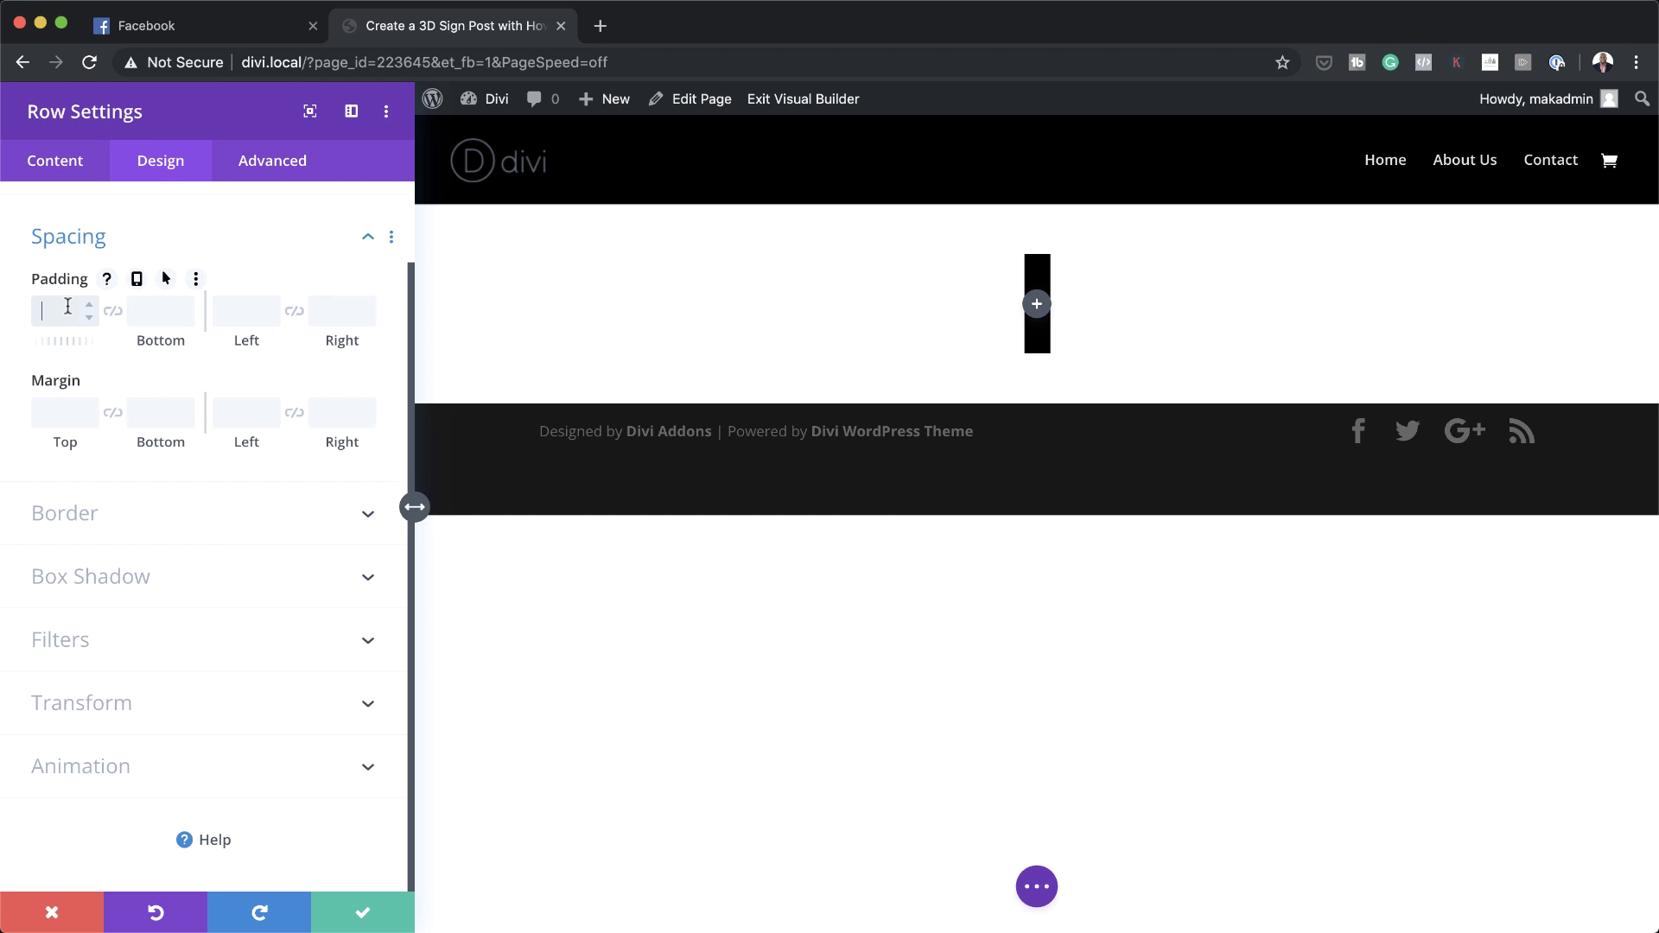
text(2vw)
click(113, 312)
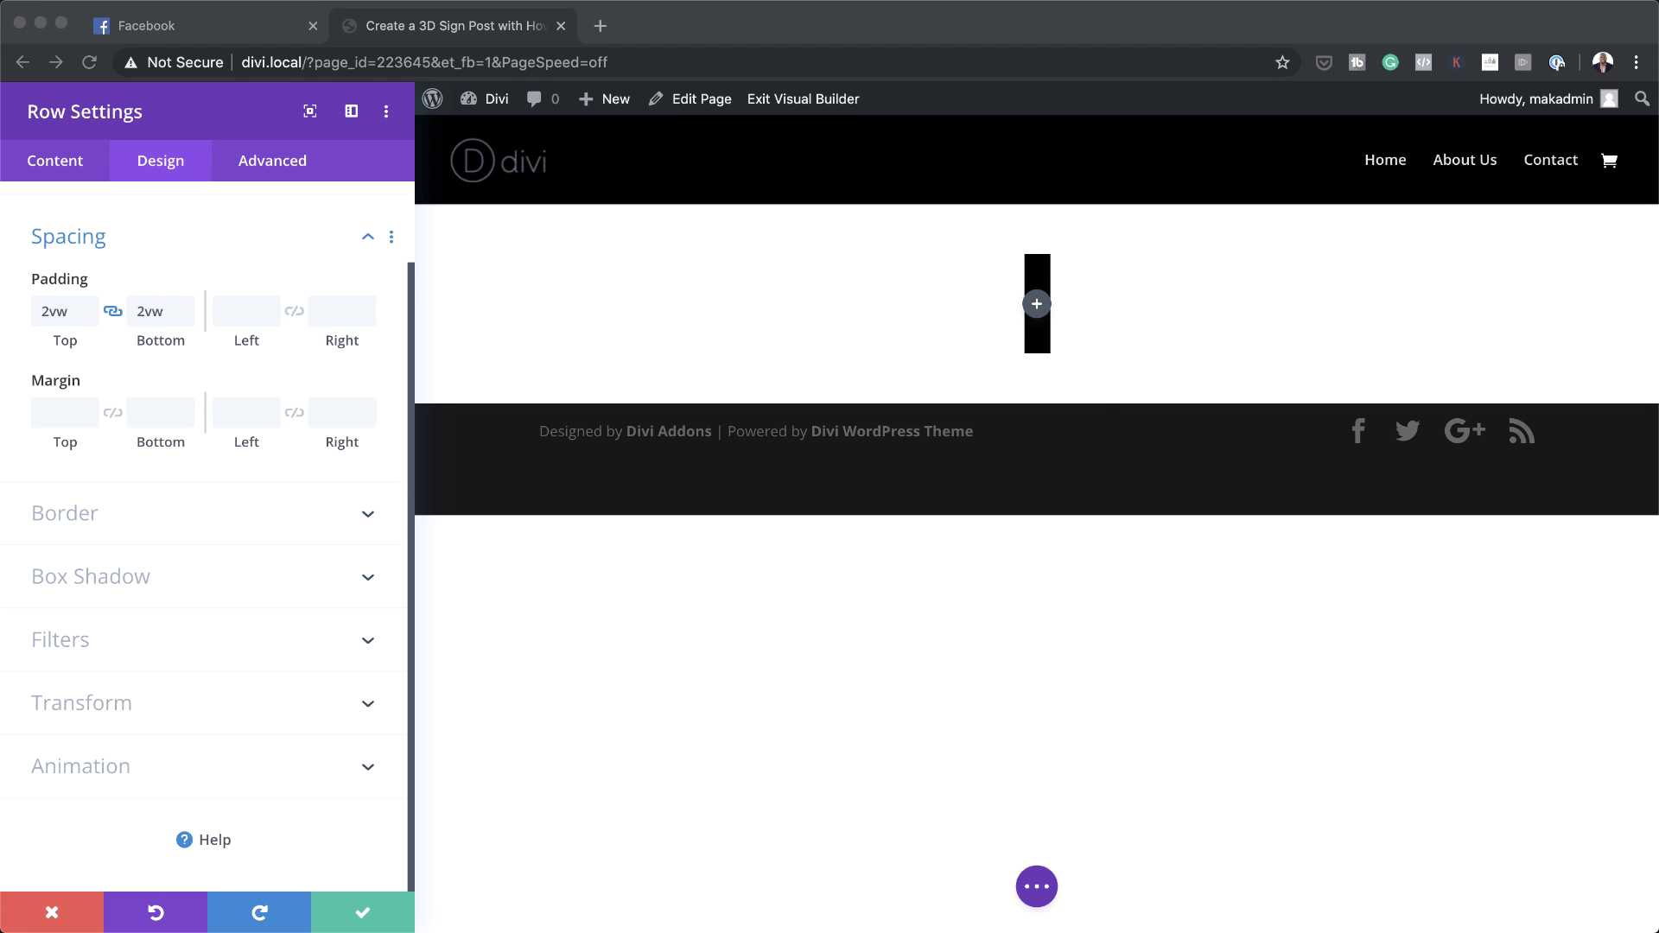
click(309, 237)
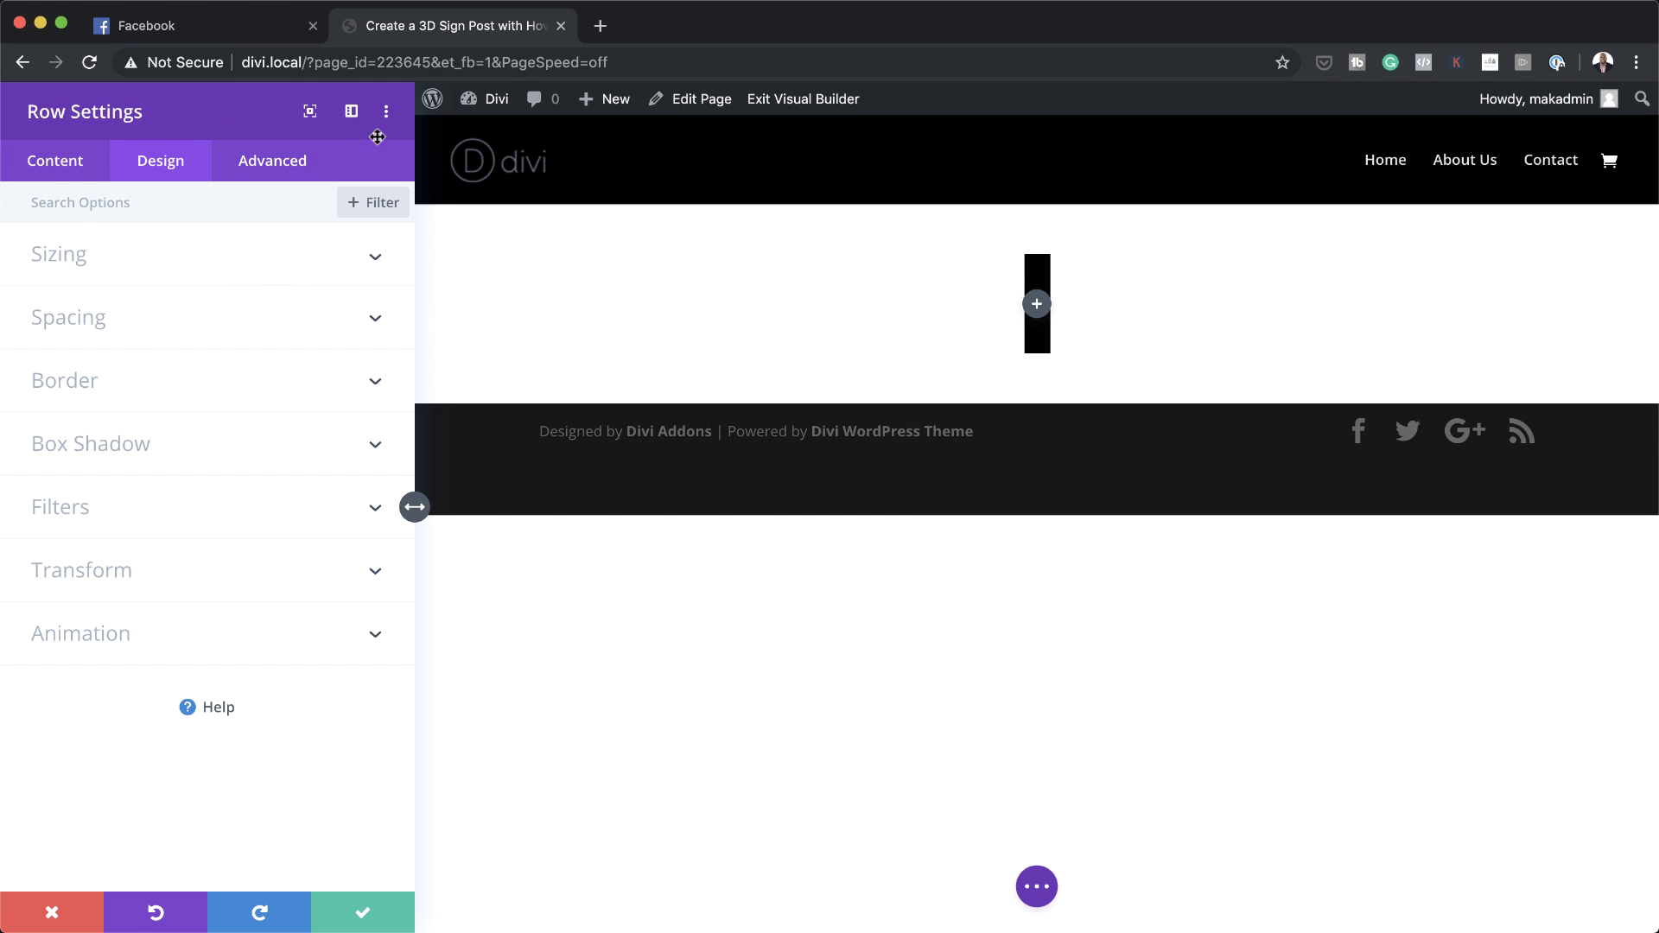
Add 'perspective: 1000px;' as the column's Main Element custom CSS and save the column and row
click(369, 915)
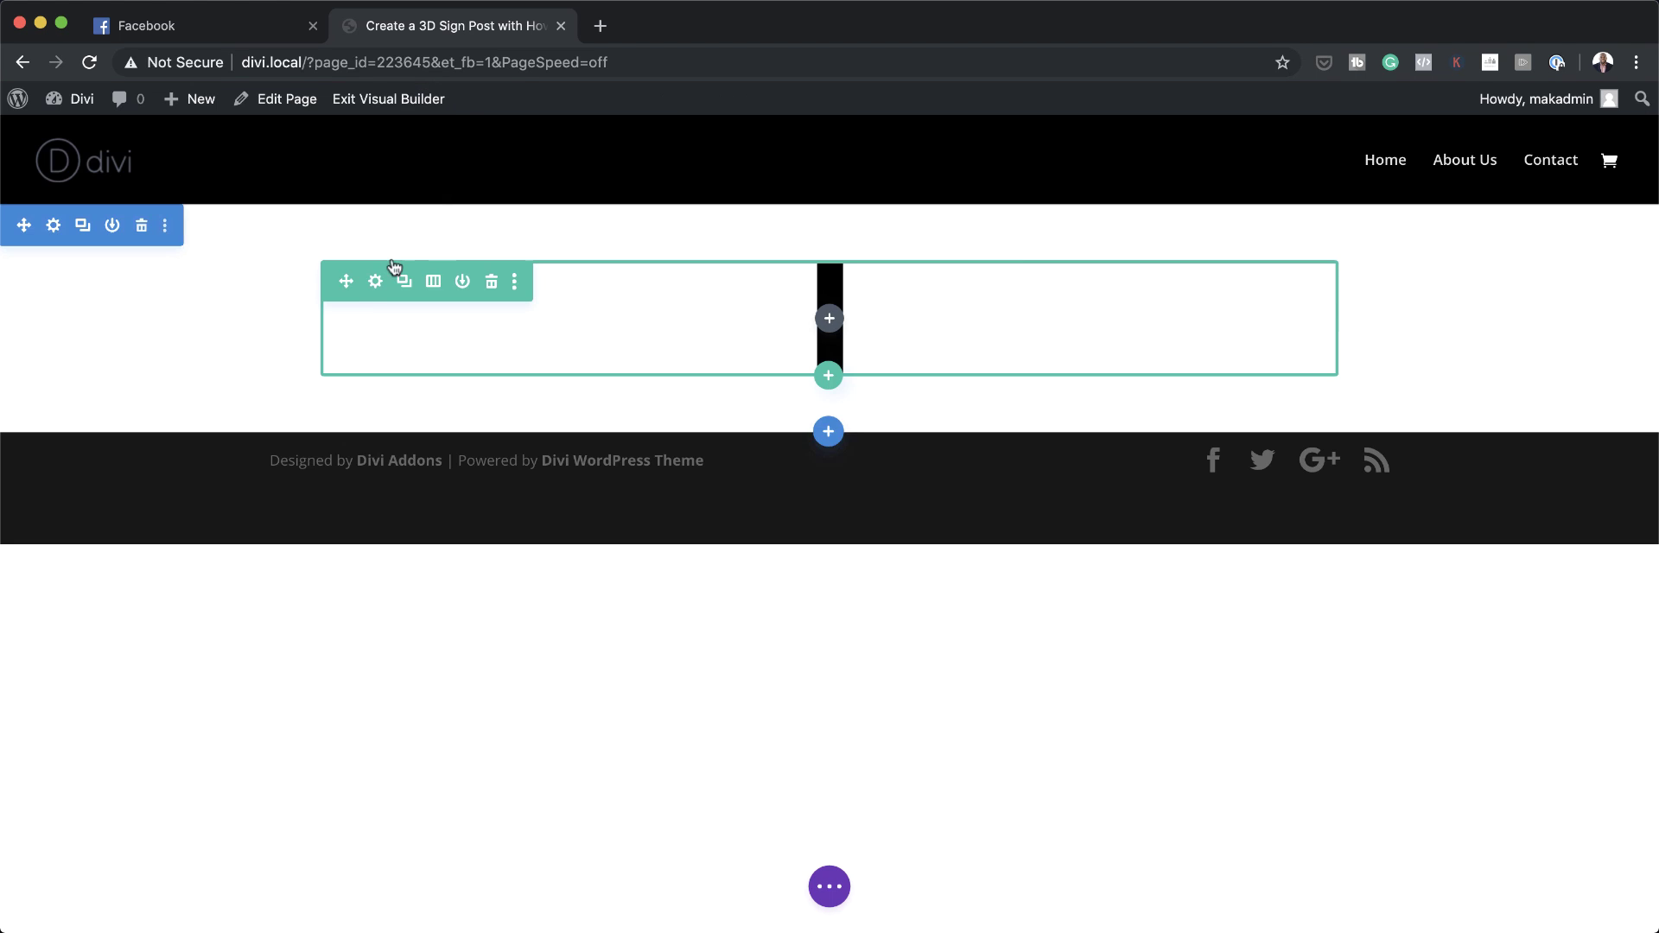
click(375, 282)
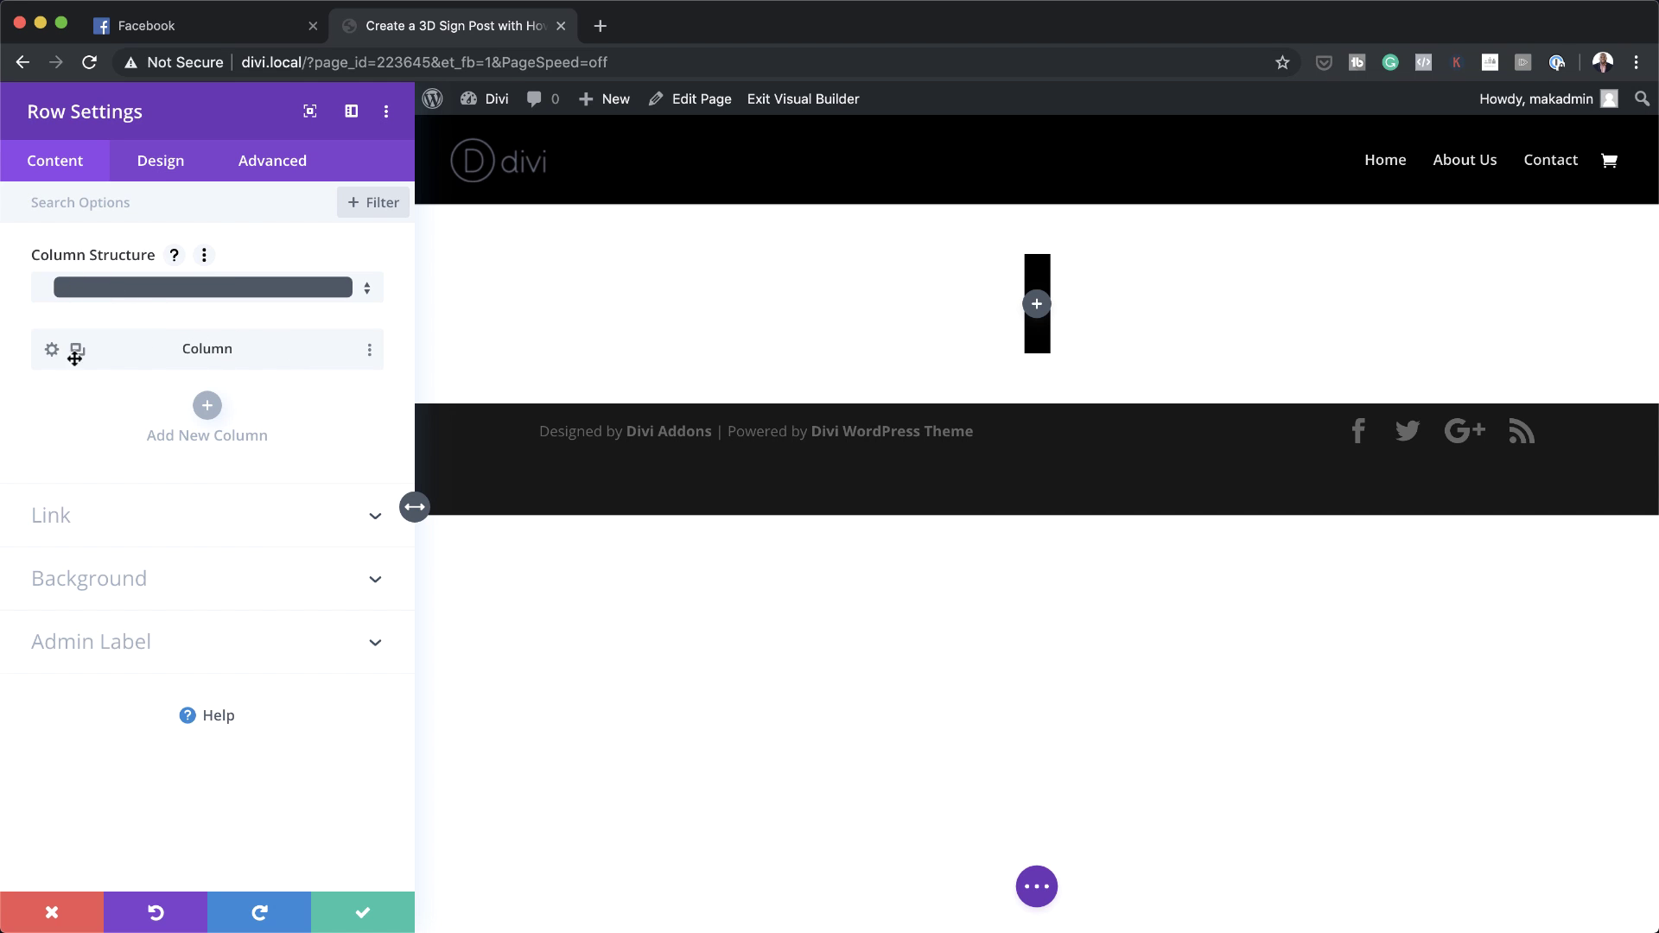
click(52, 350)
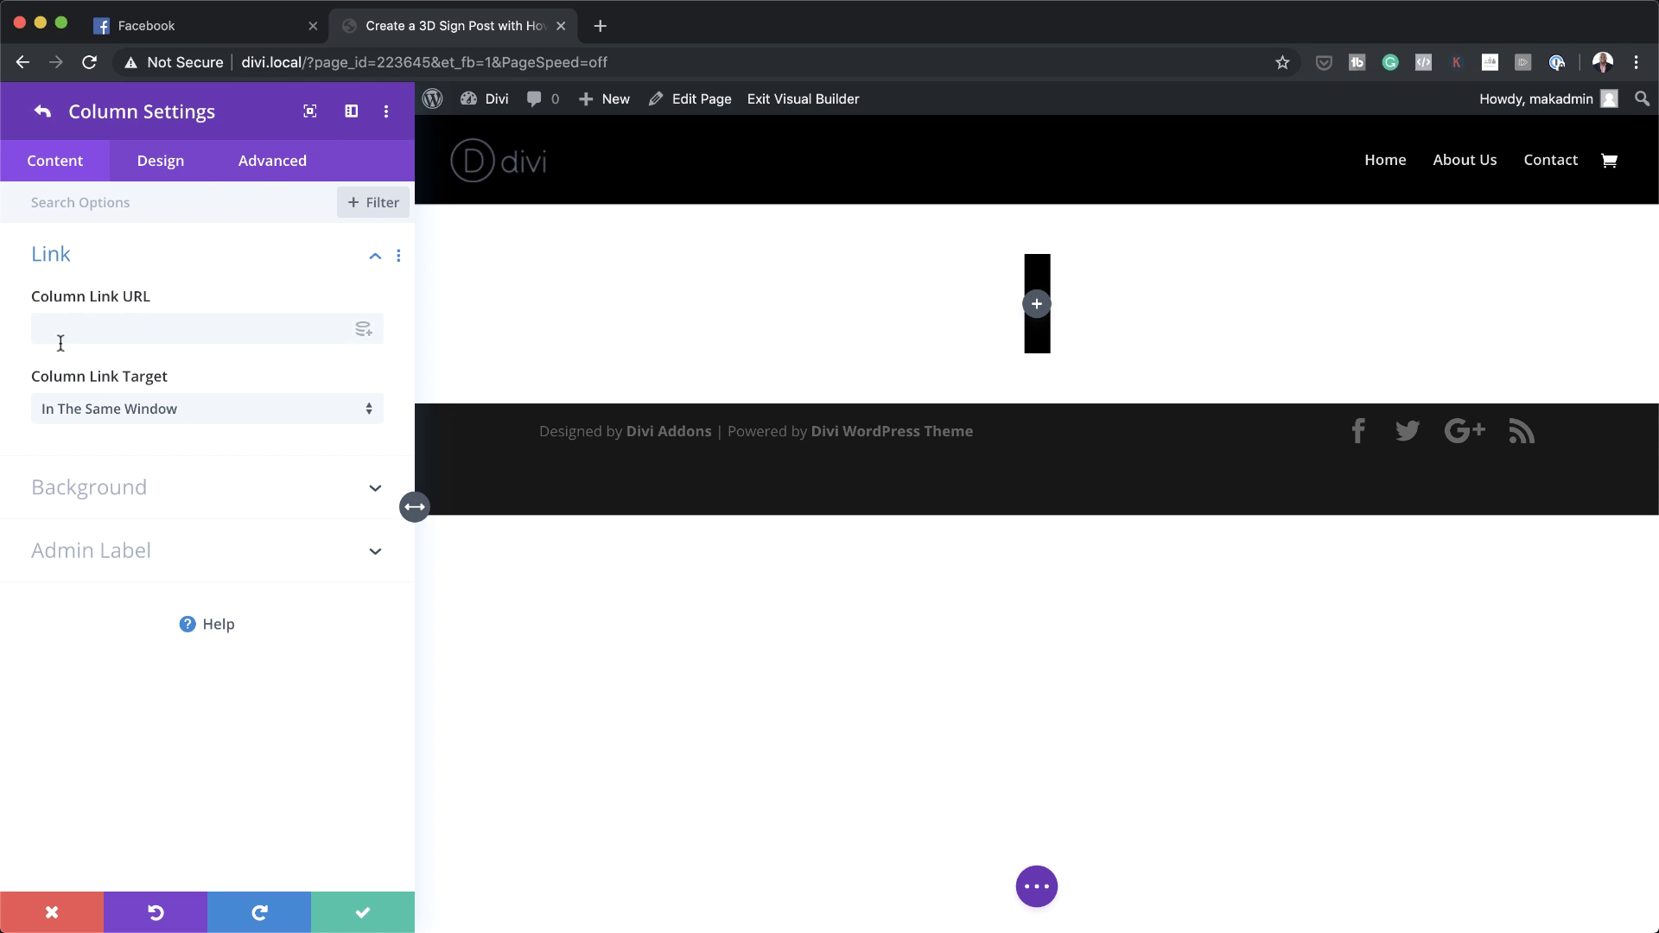
click(260, 169)
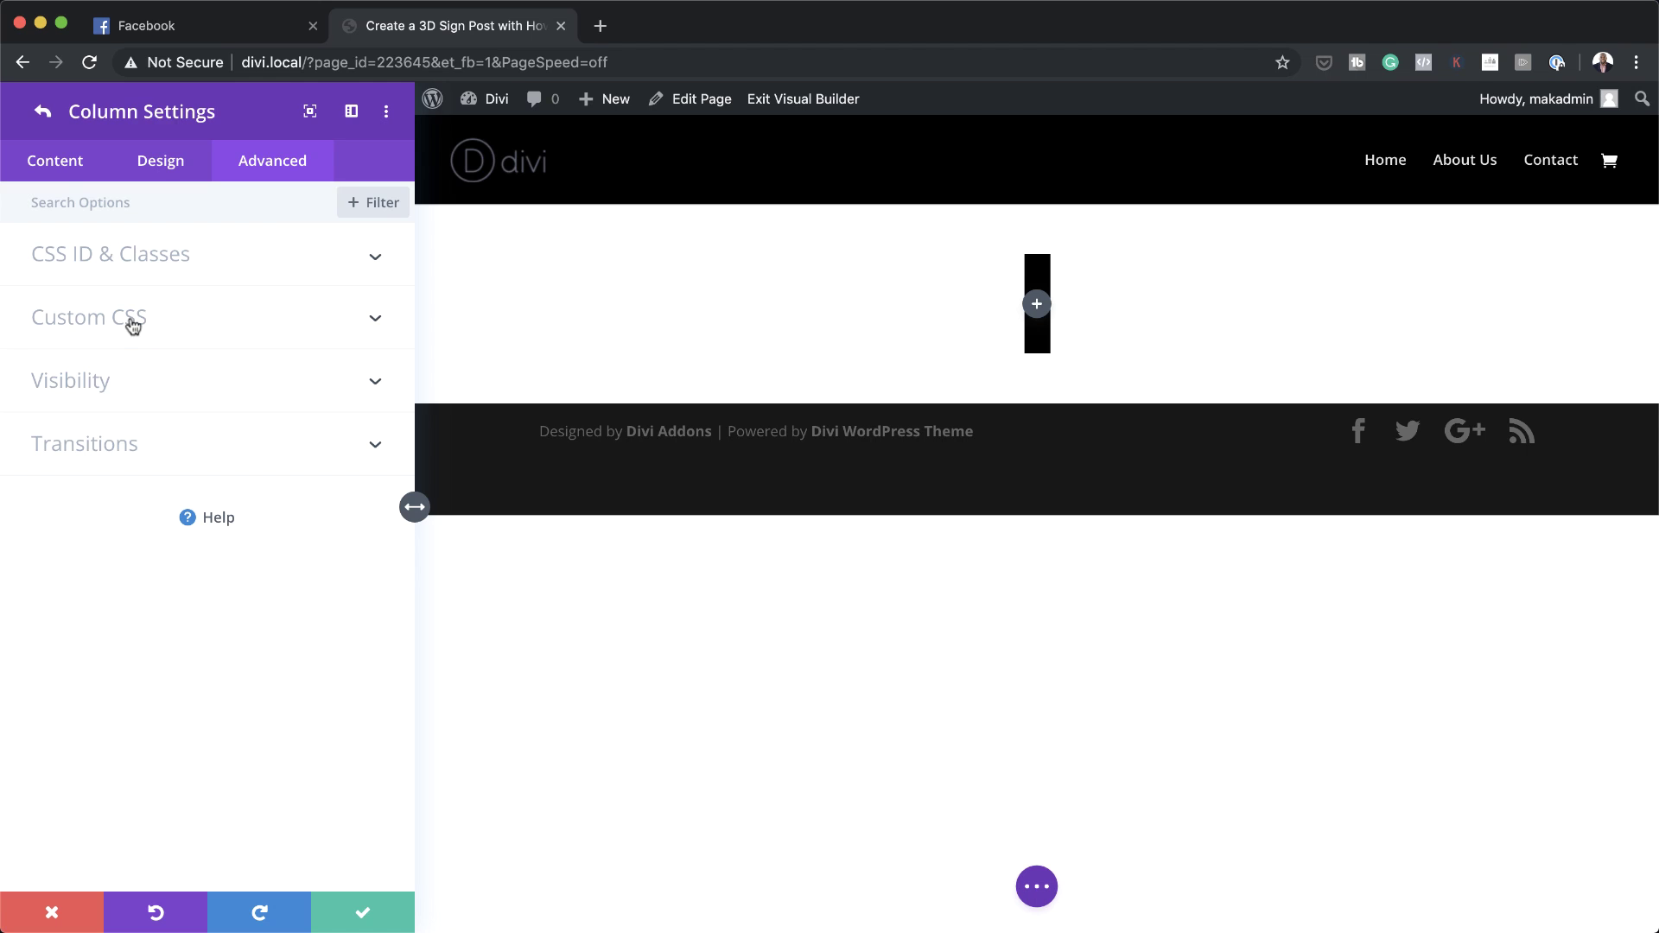
click(131, 324)
click(85, 467)
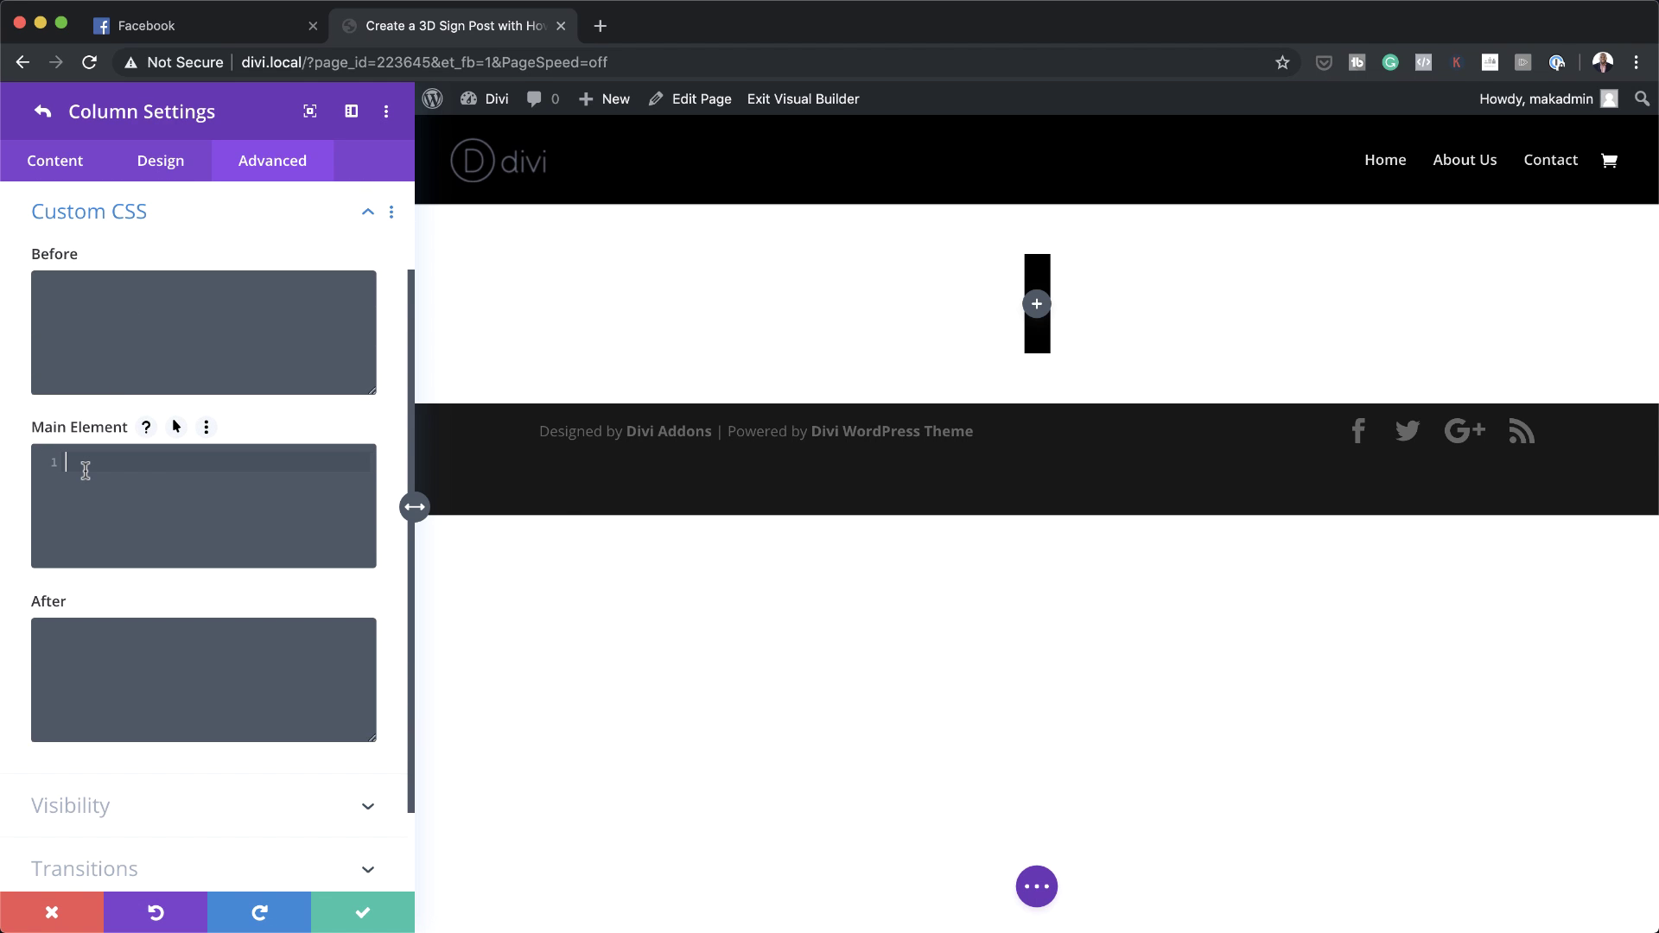
text(perspective: 1000px;)
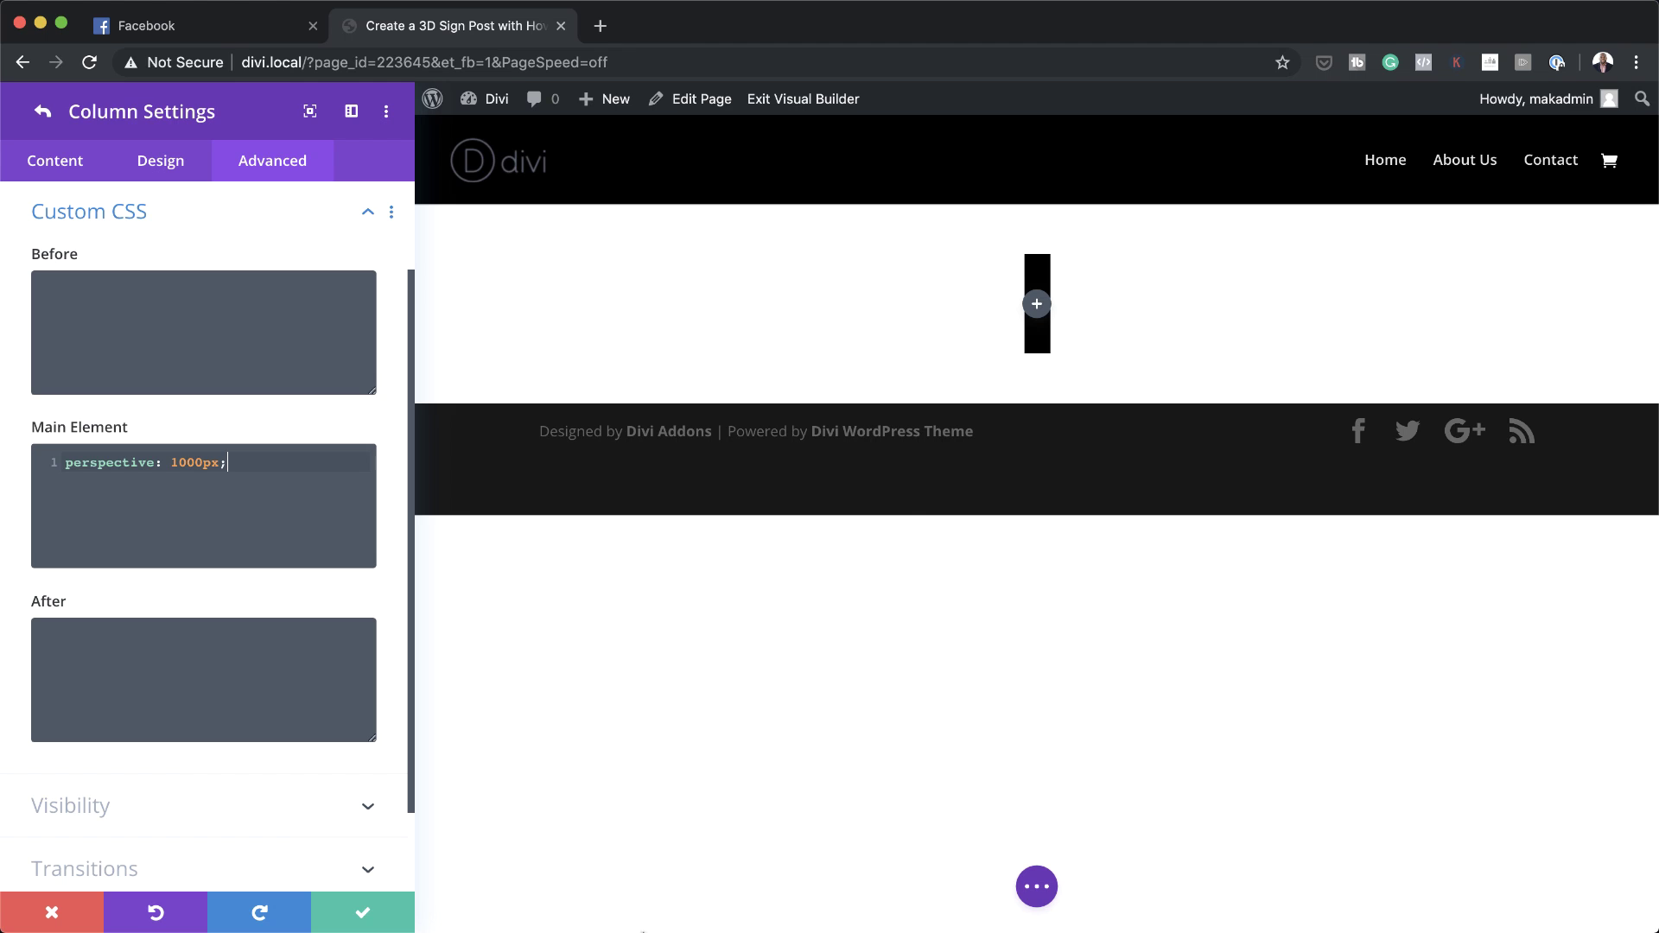
click(373, 917)
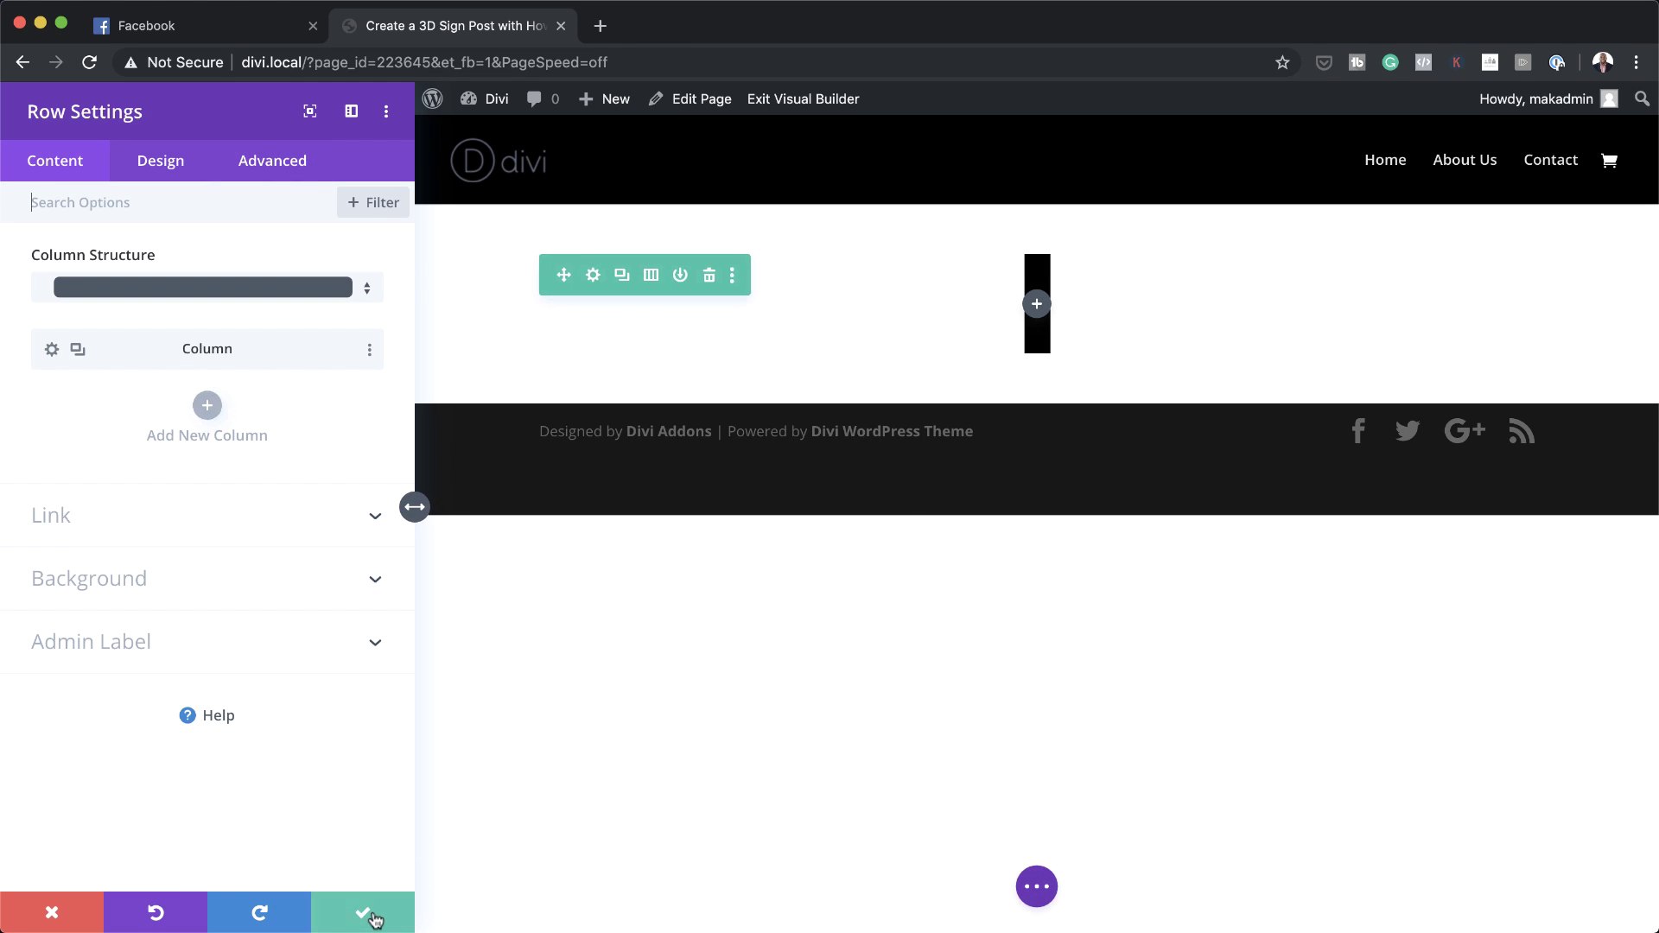
click(365, 916)
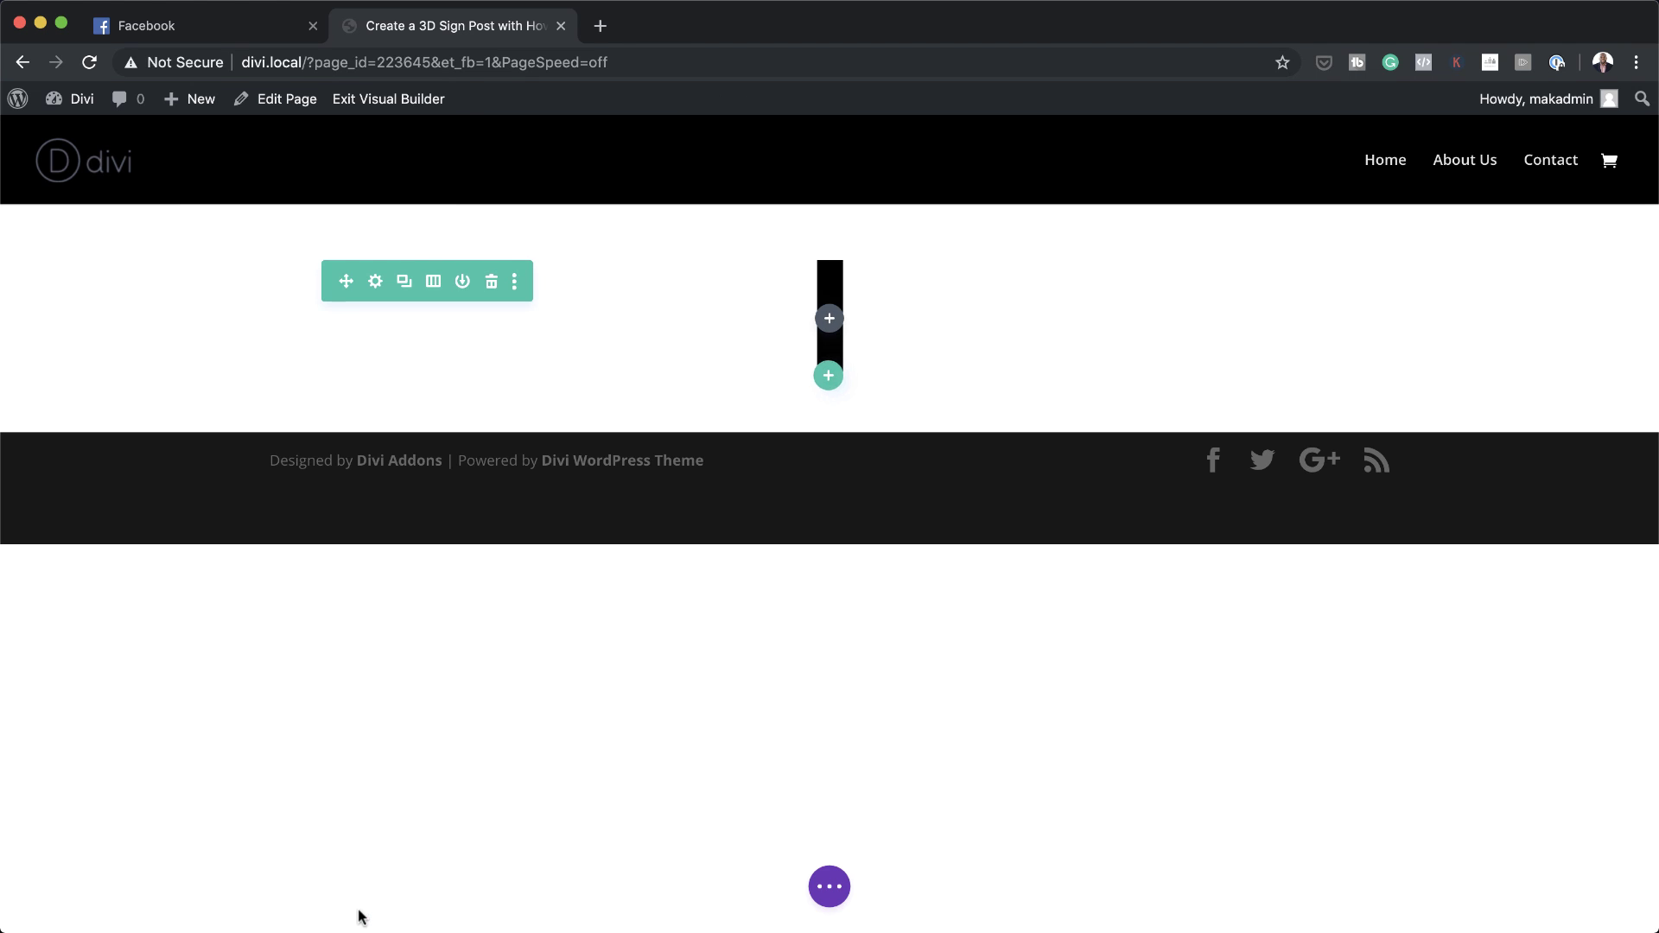
Insert a Blurb module into the column and delete the last sentences of its body text
click(829, 318)
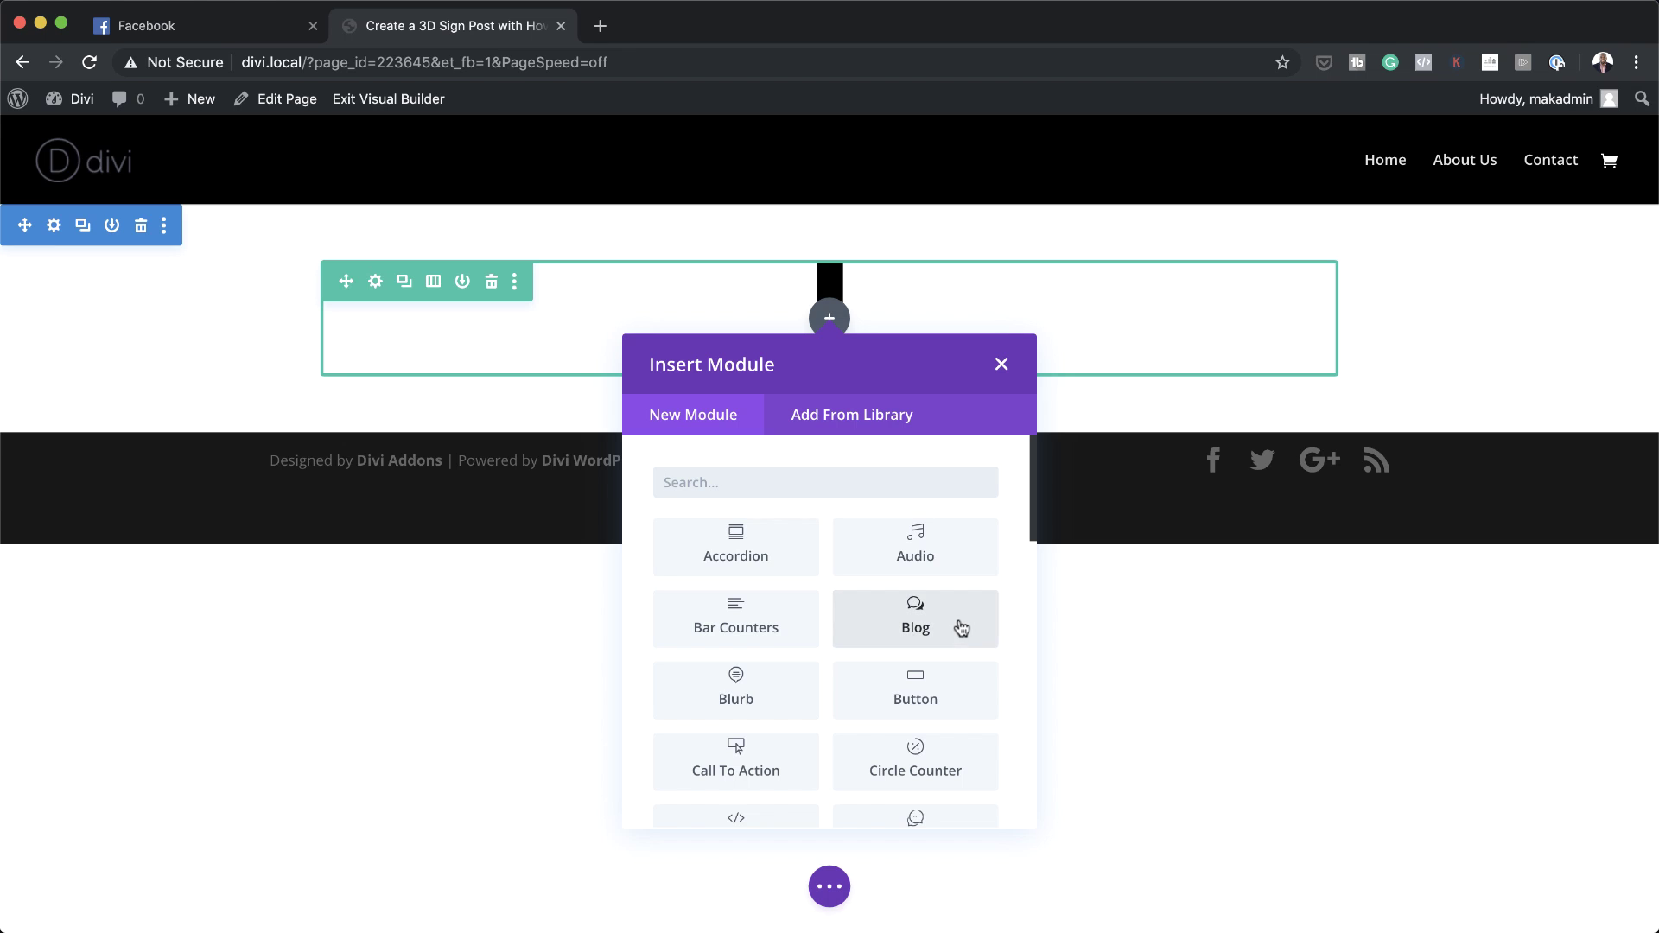
click(760, 683)
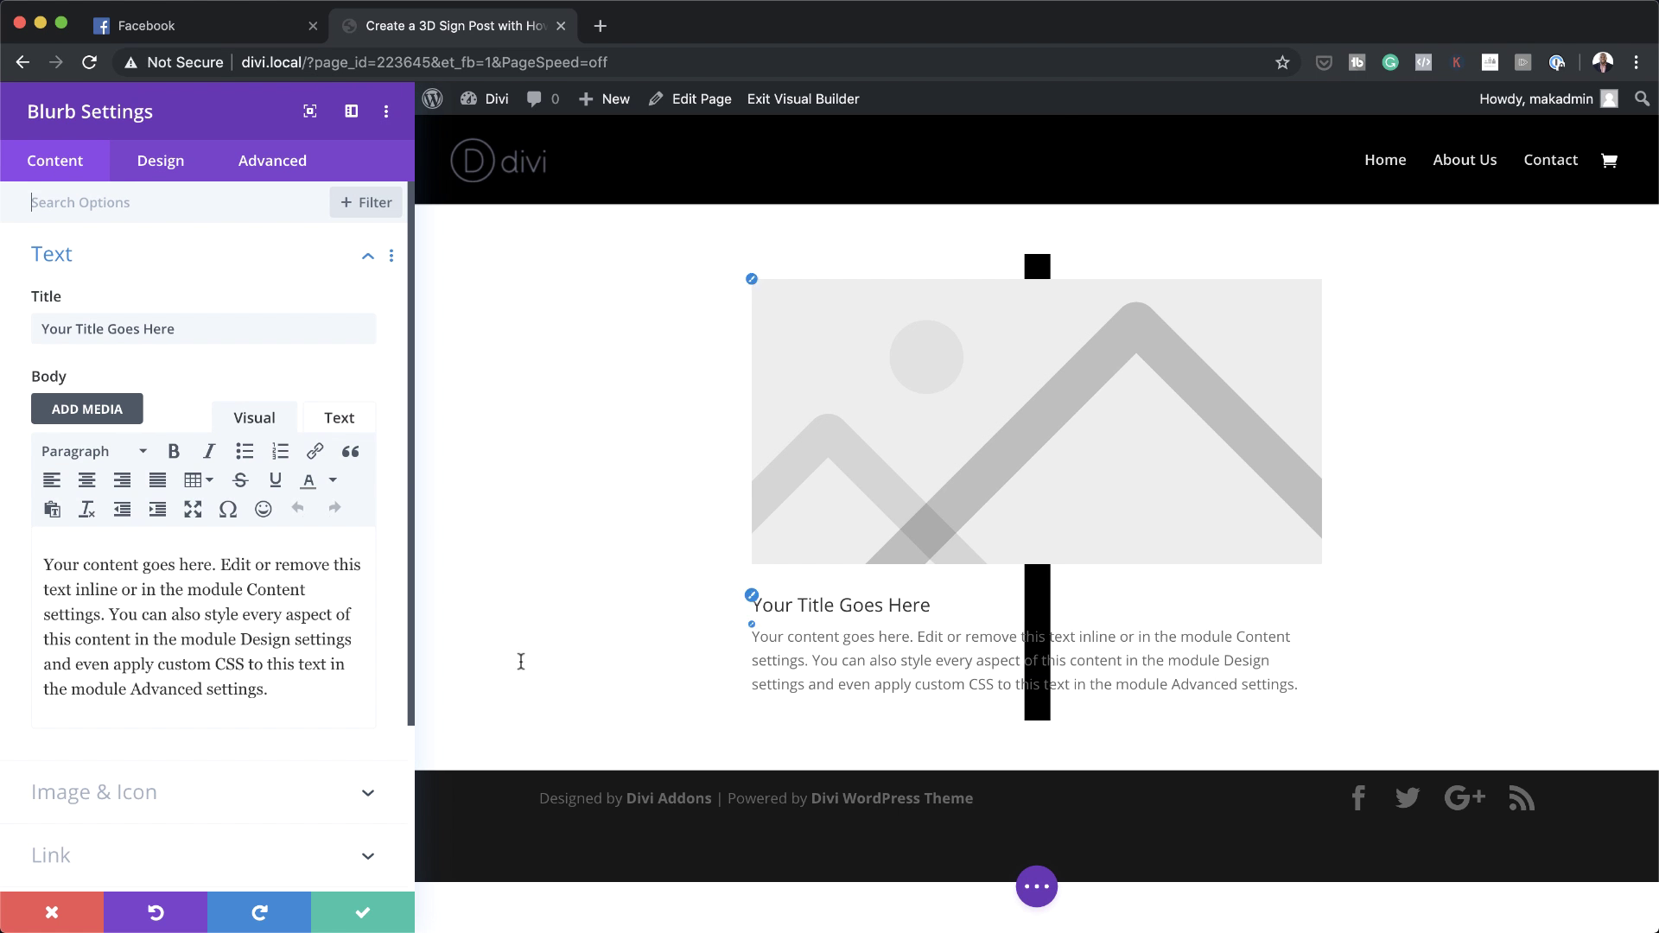
drag(110, 615, 300, 691)
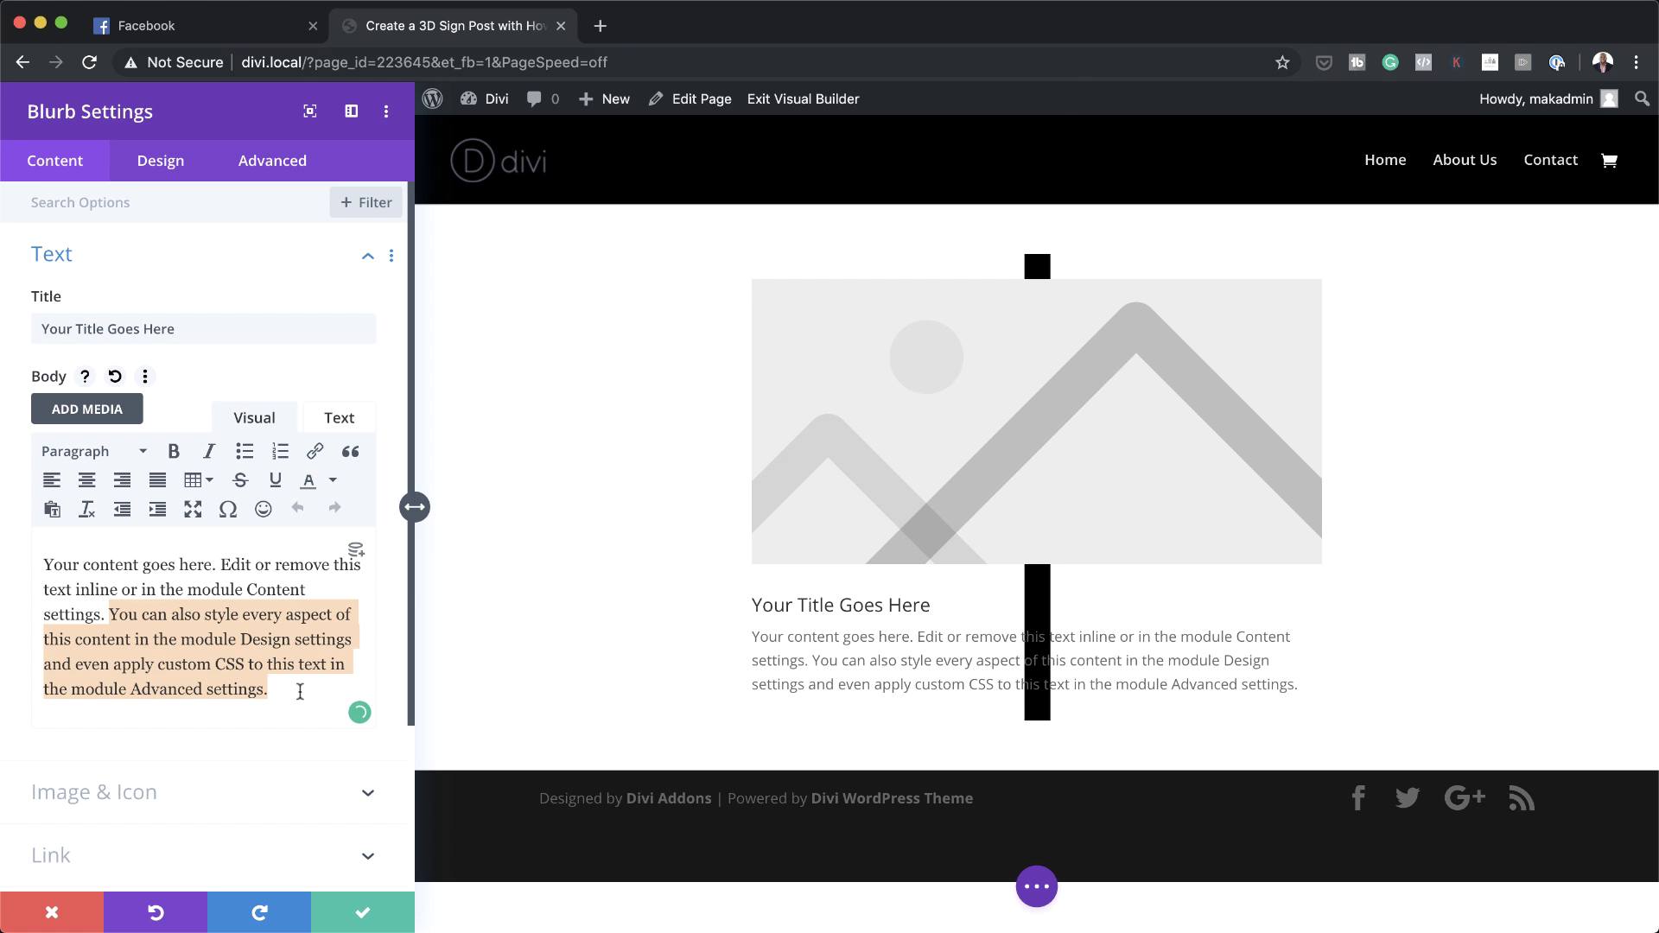
key(BackSpace)
scroll(298, 700, down, 2)
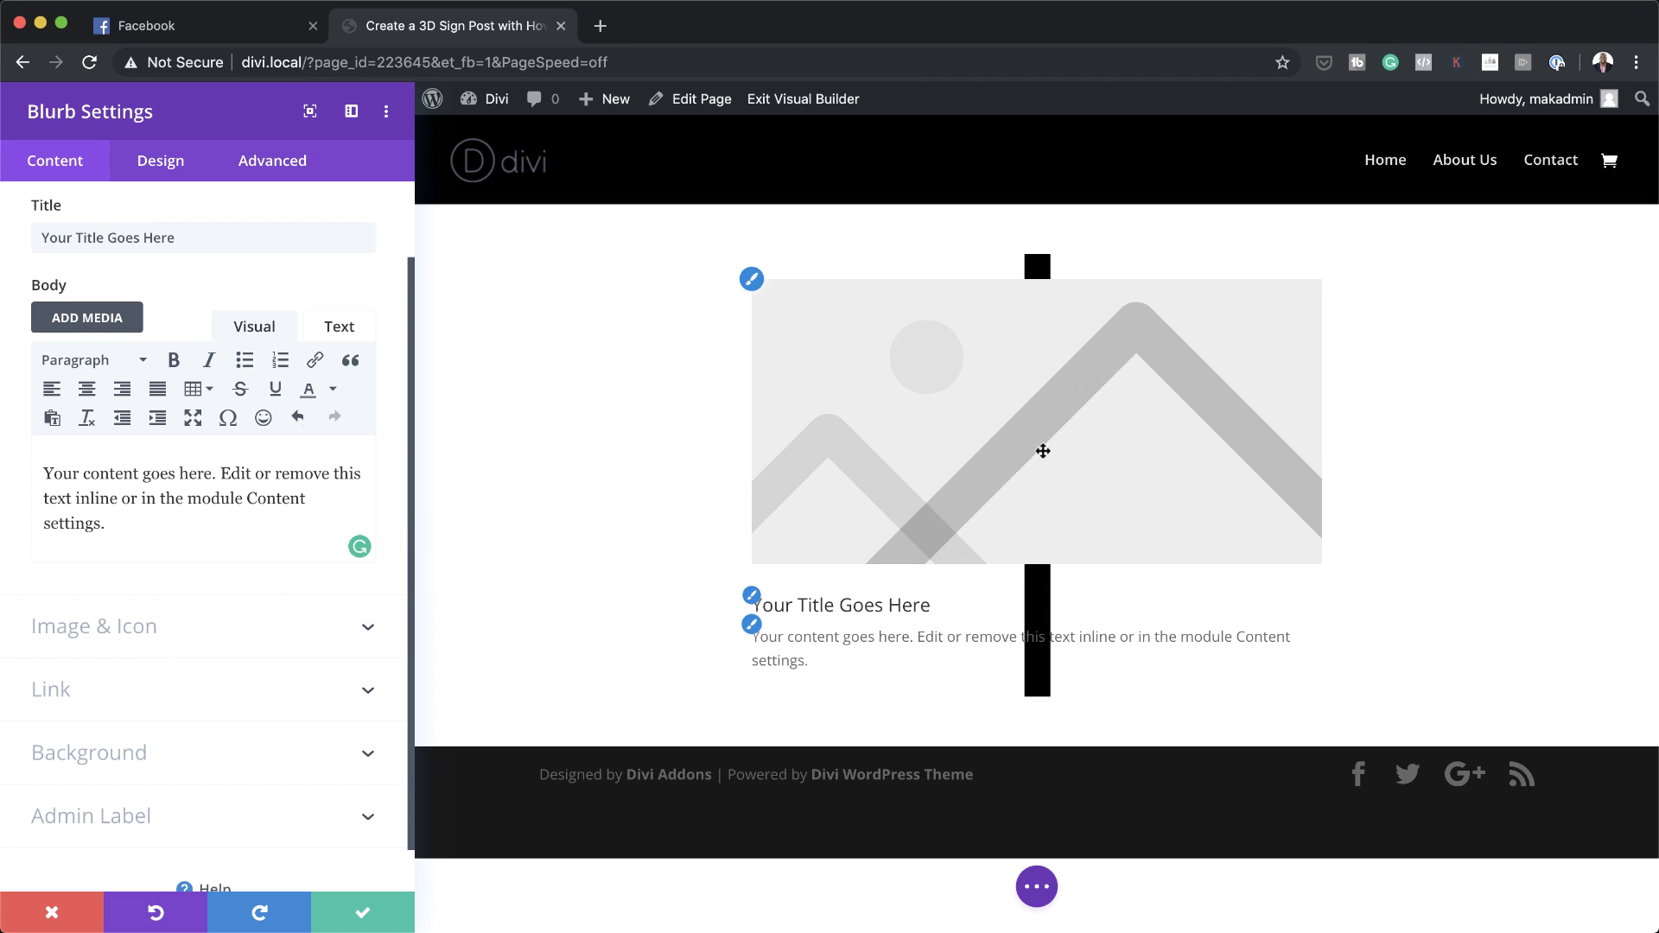
Switch the blurb's image to an icon and choose the left-arrow icon
click(153, 635)
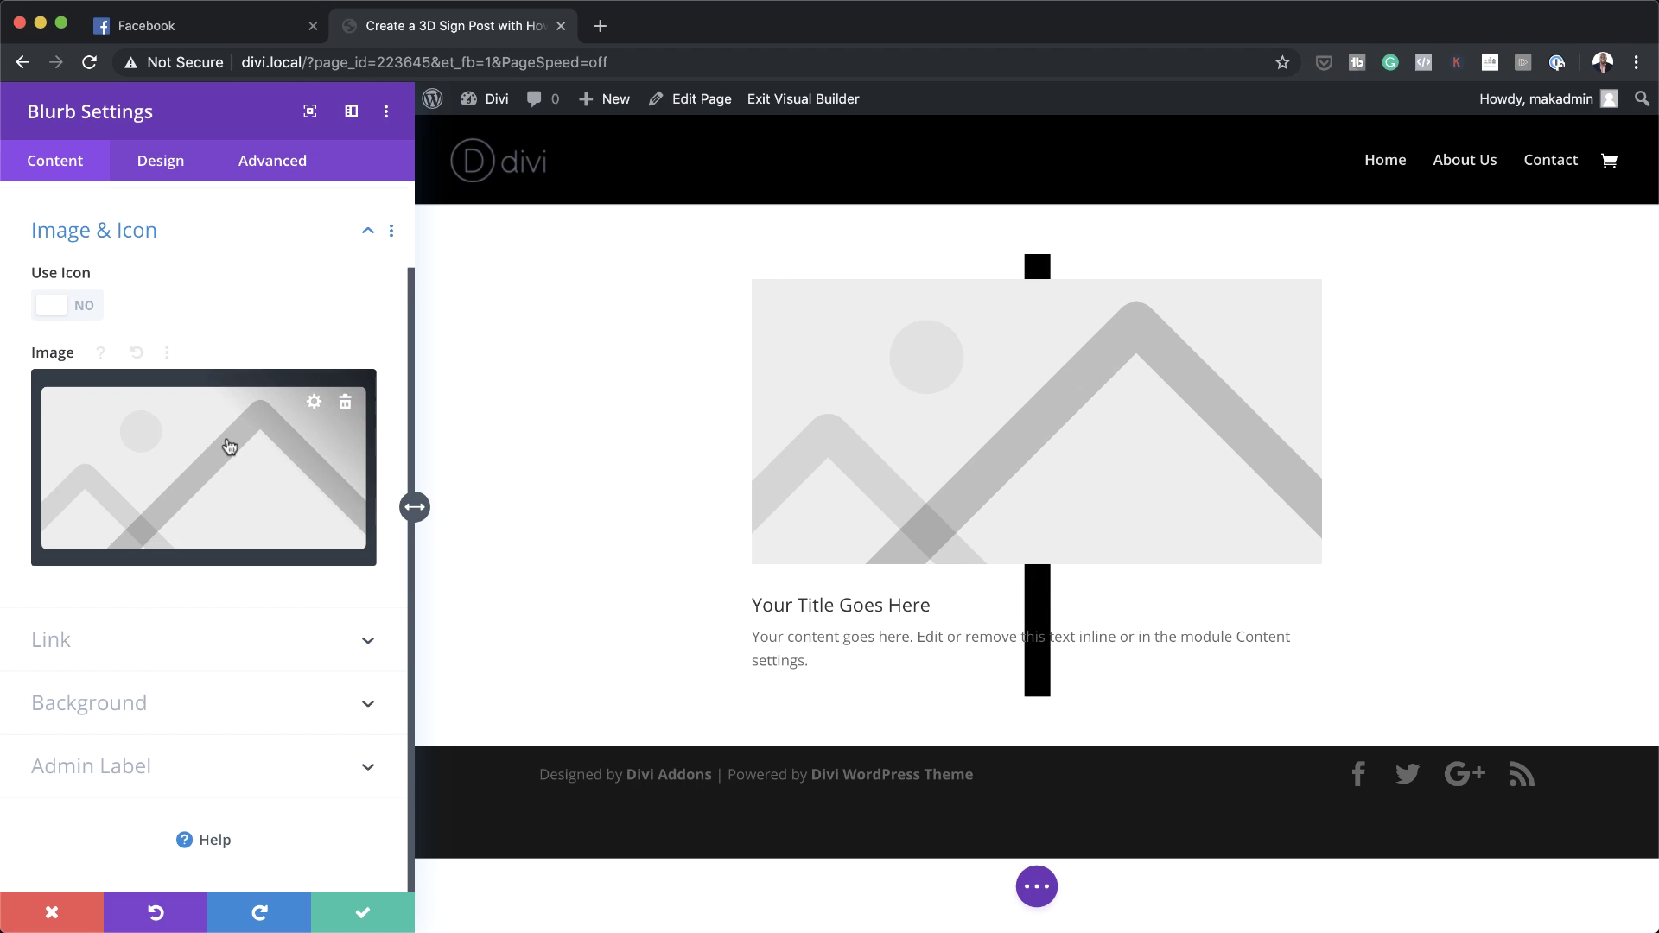
click(90, 309)
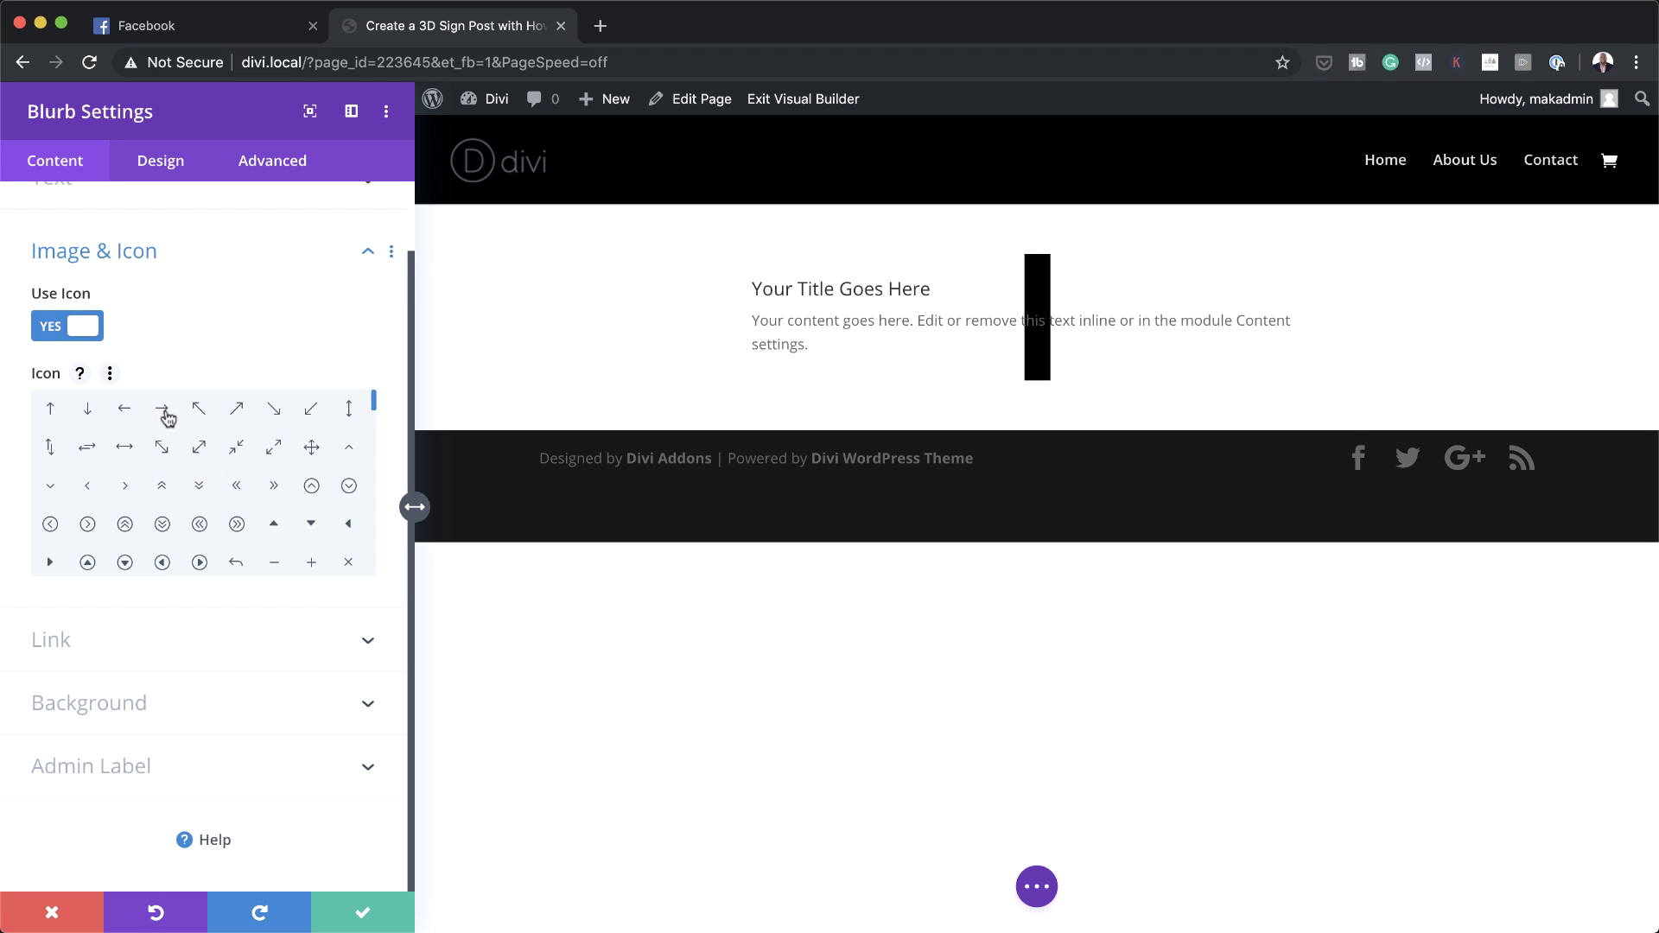
click(125, 410)
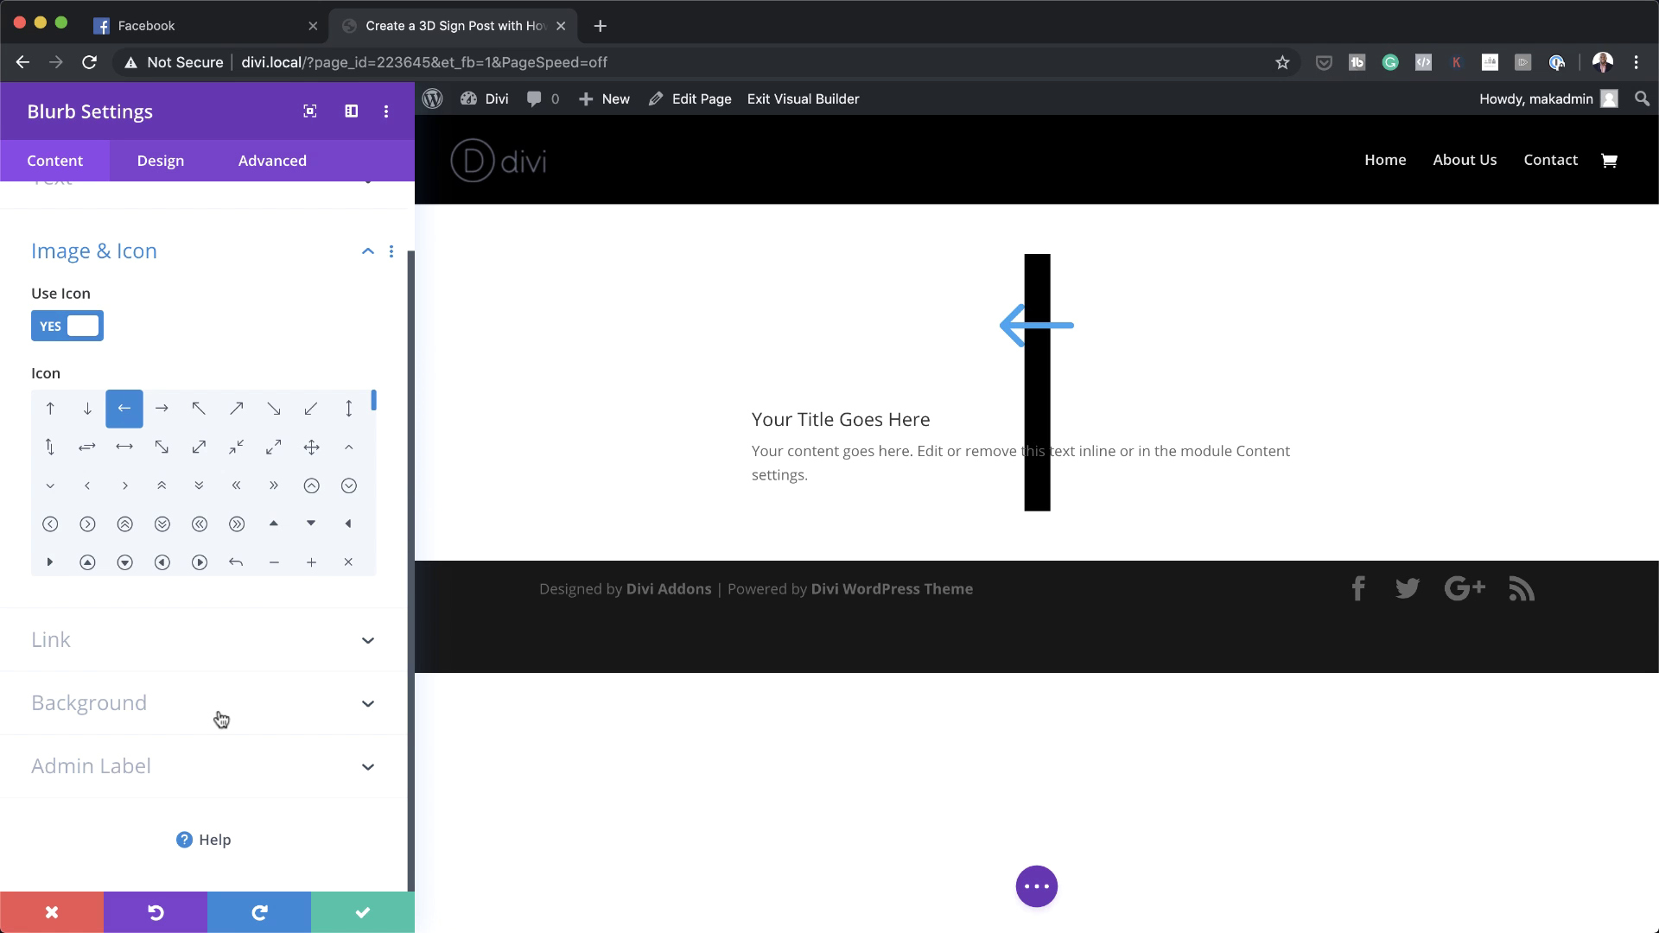
click(141, 705)
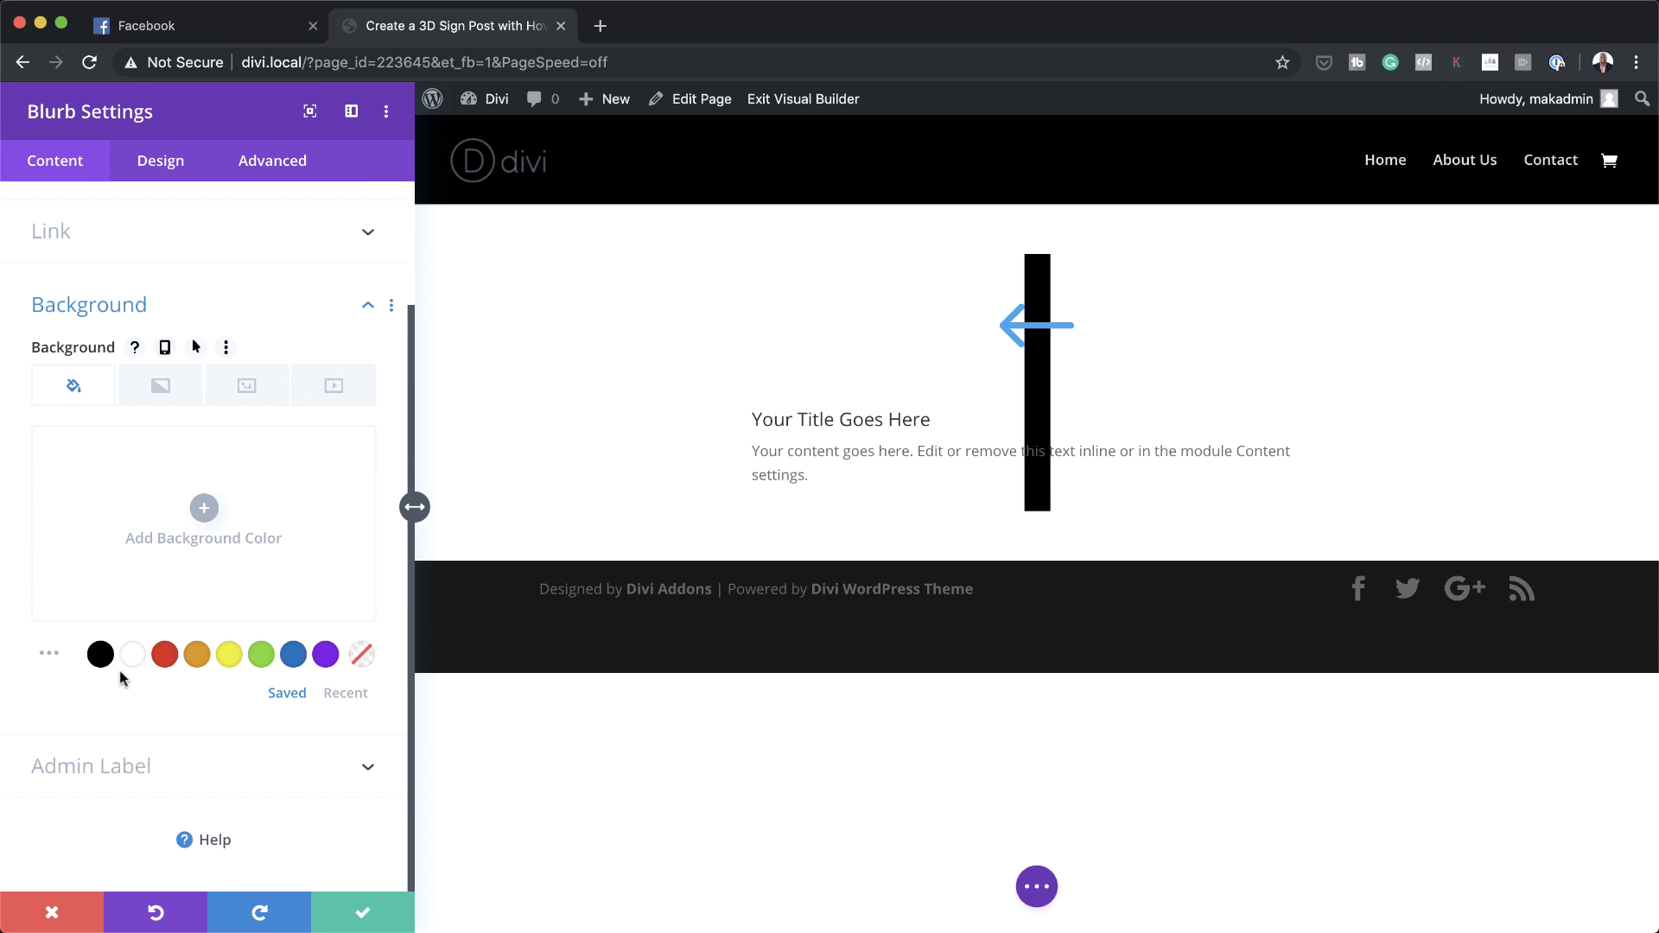
Give the blurb a #1a233f navy background and colour its arrow icon #9eb3c2
click(203, 508)
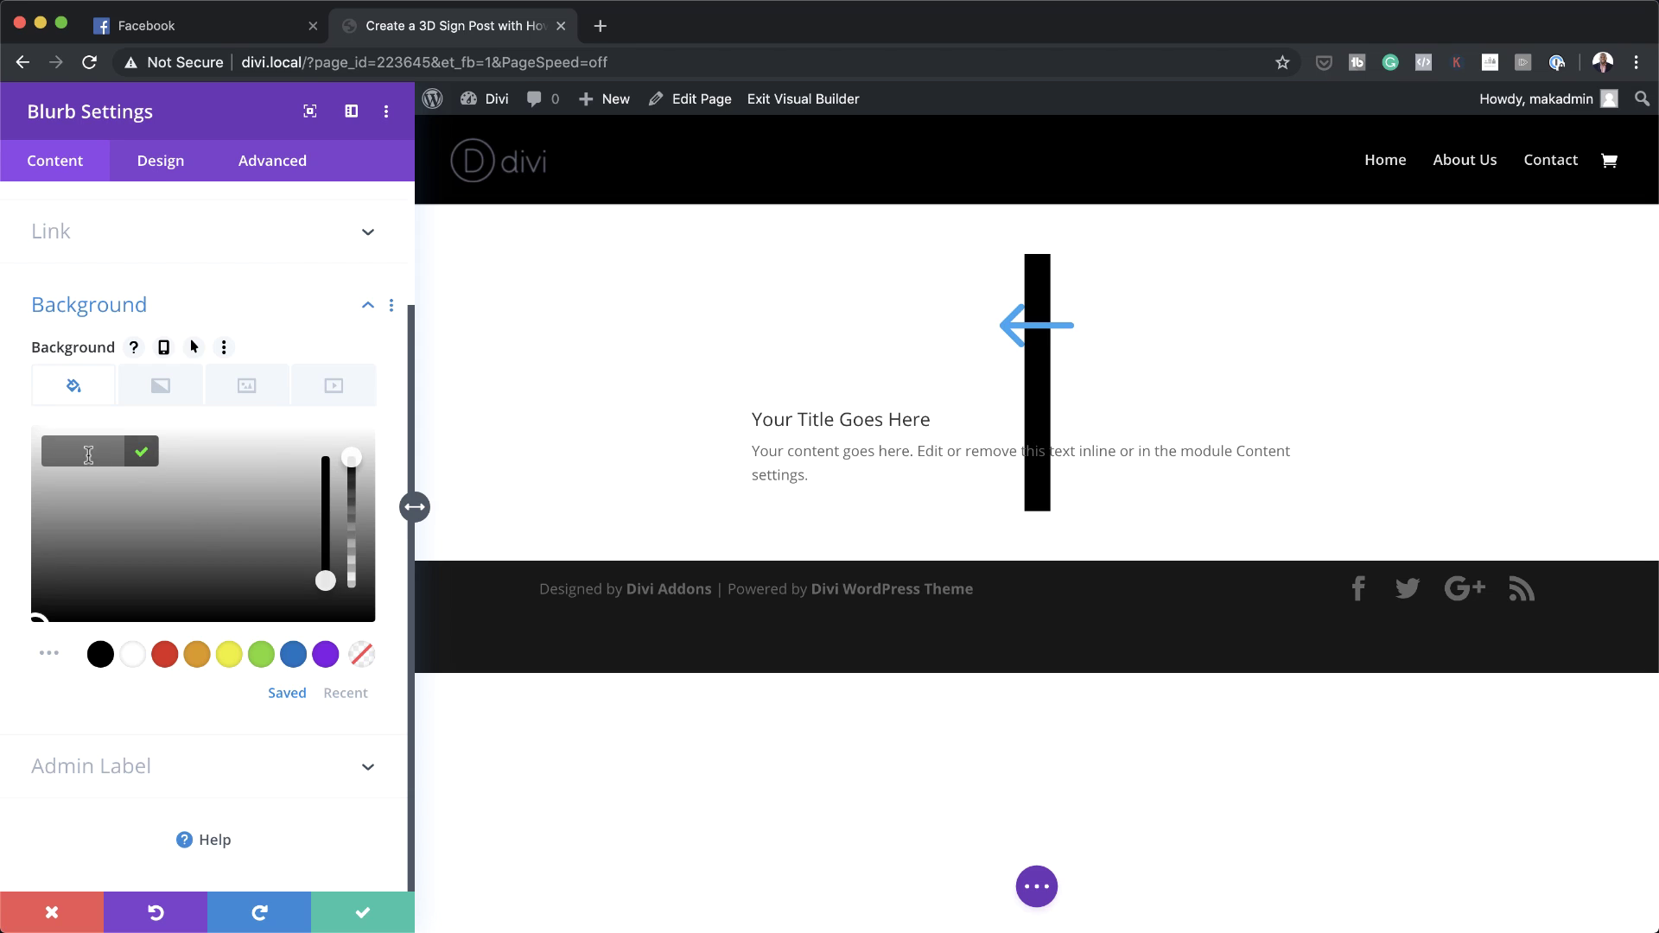
text(#1a233f)
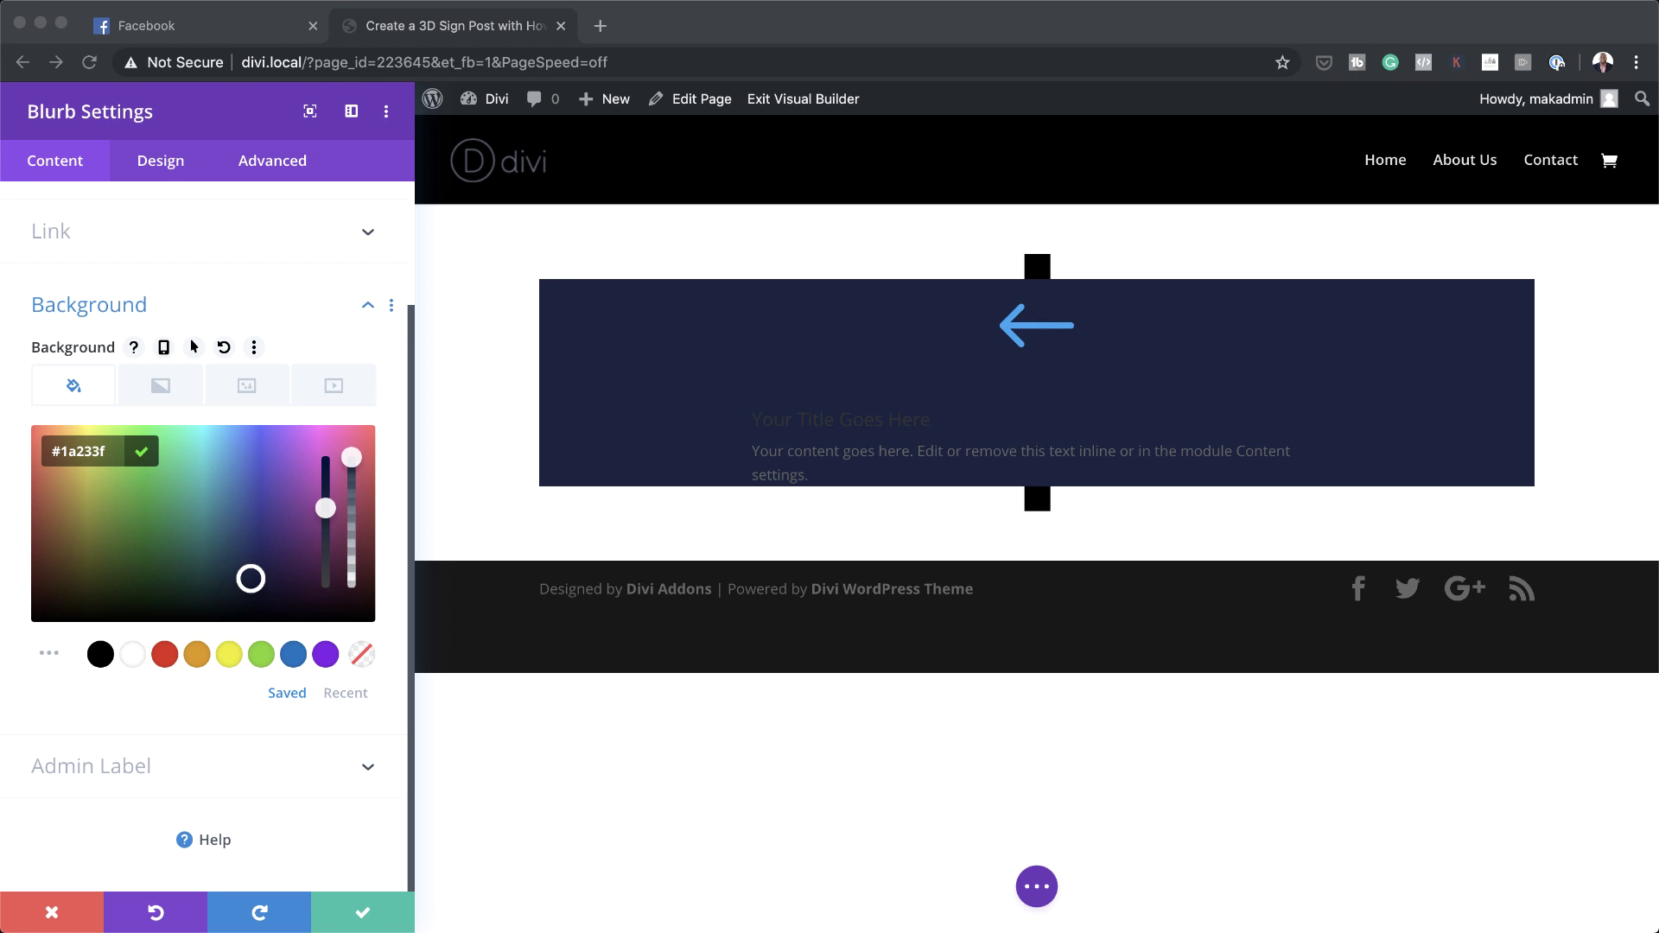
click(158, 166)
click(81, 257)
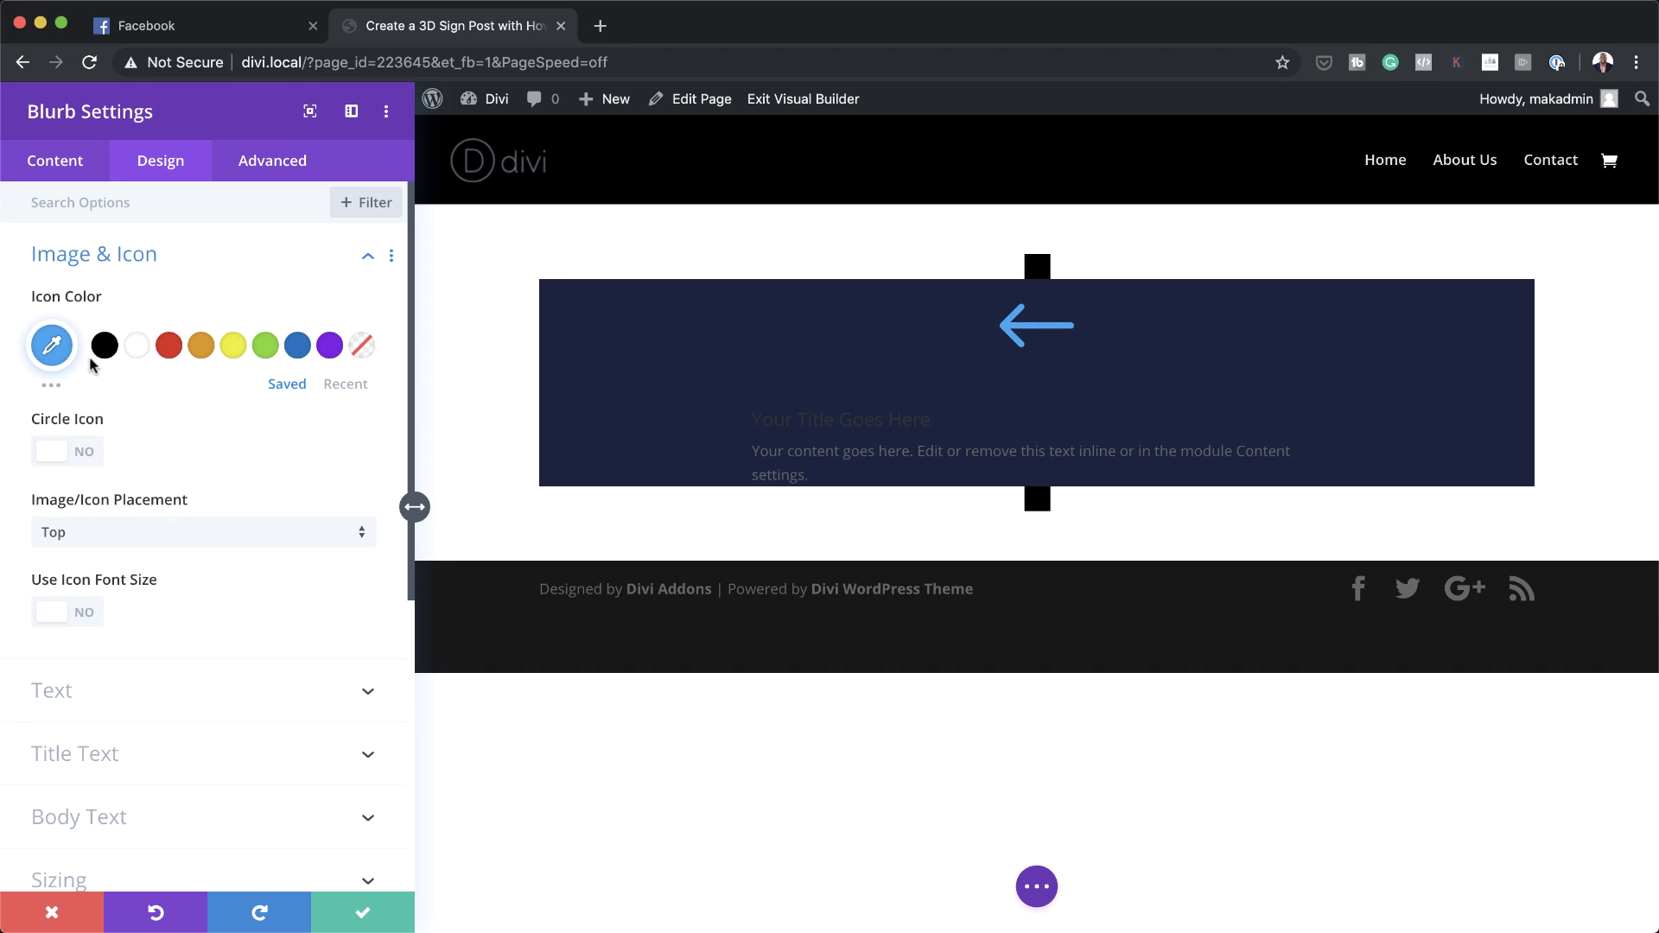
click(52, 347)
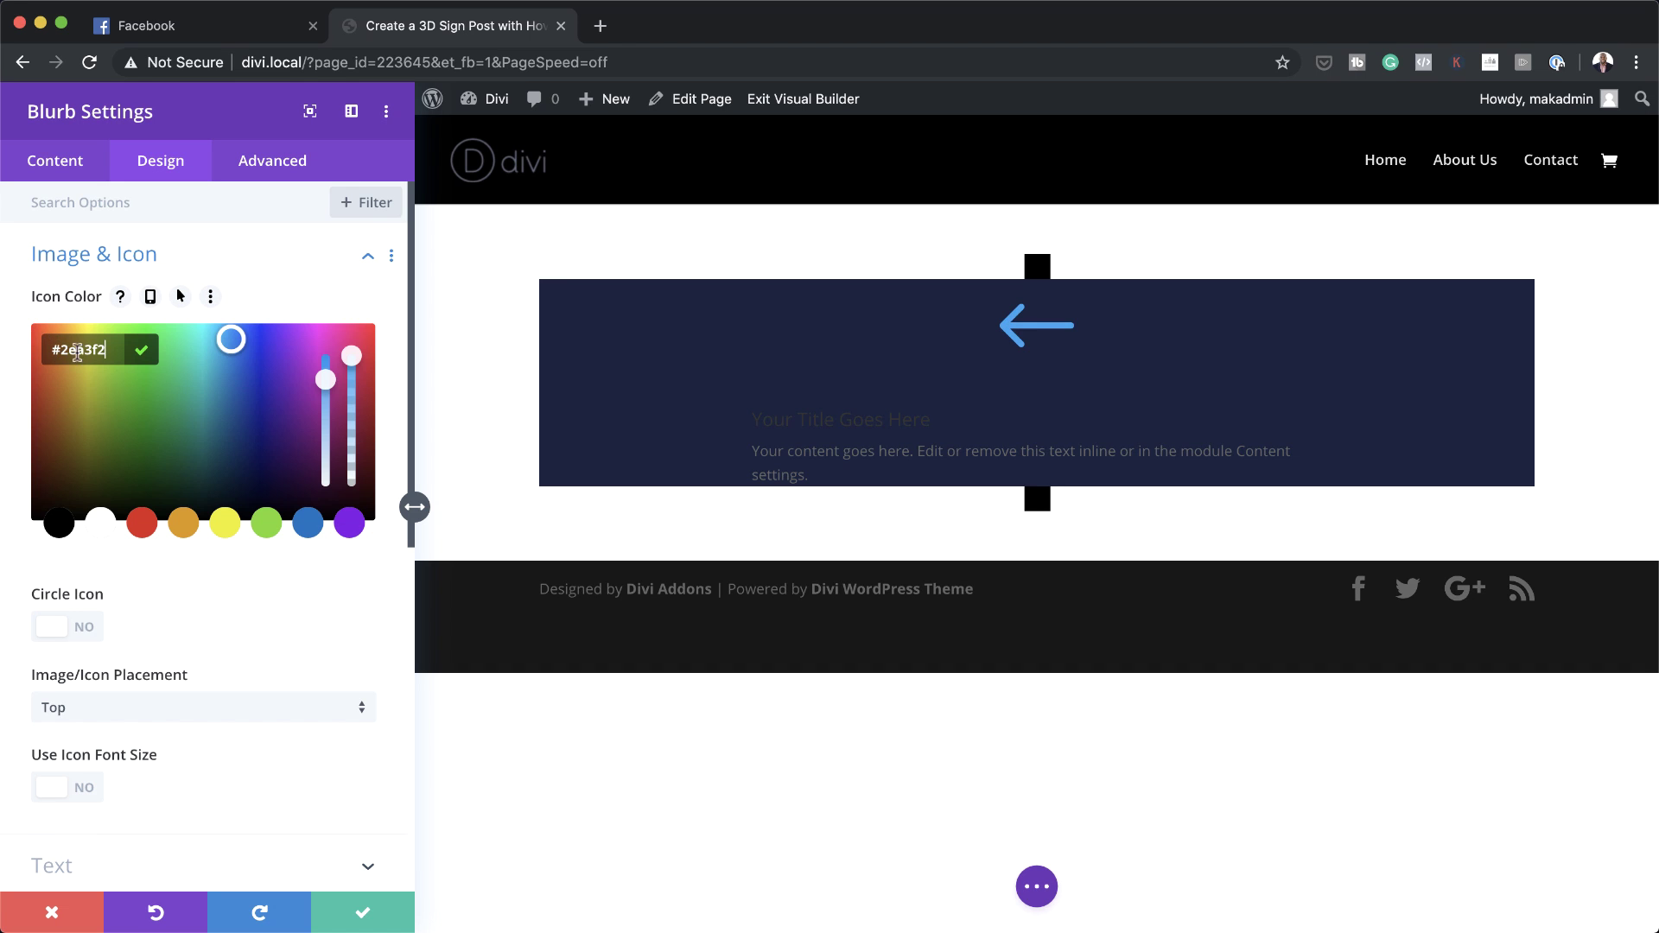
drag(62, 346, 108, 350)
text(9eb3c2)
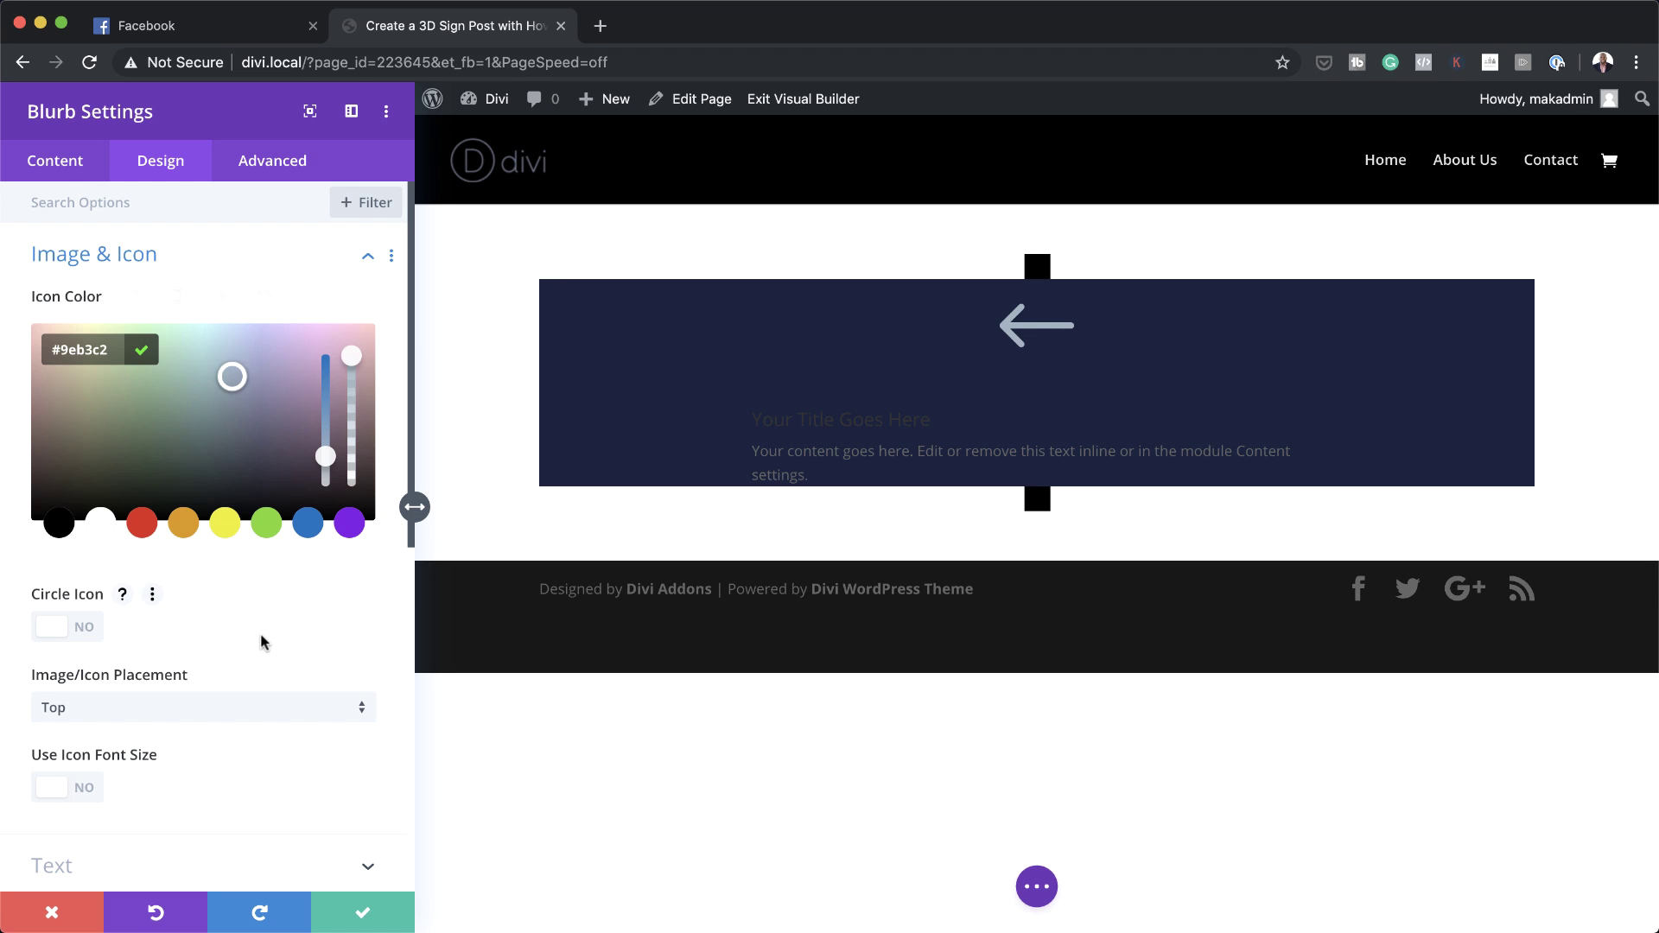
Place the icon left of the text, enable a custom icon font size, and centre the blurb text
scroll(264, 630, down, 5)
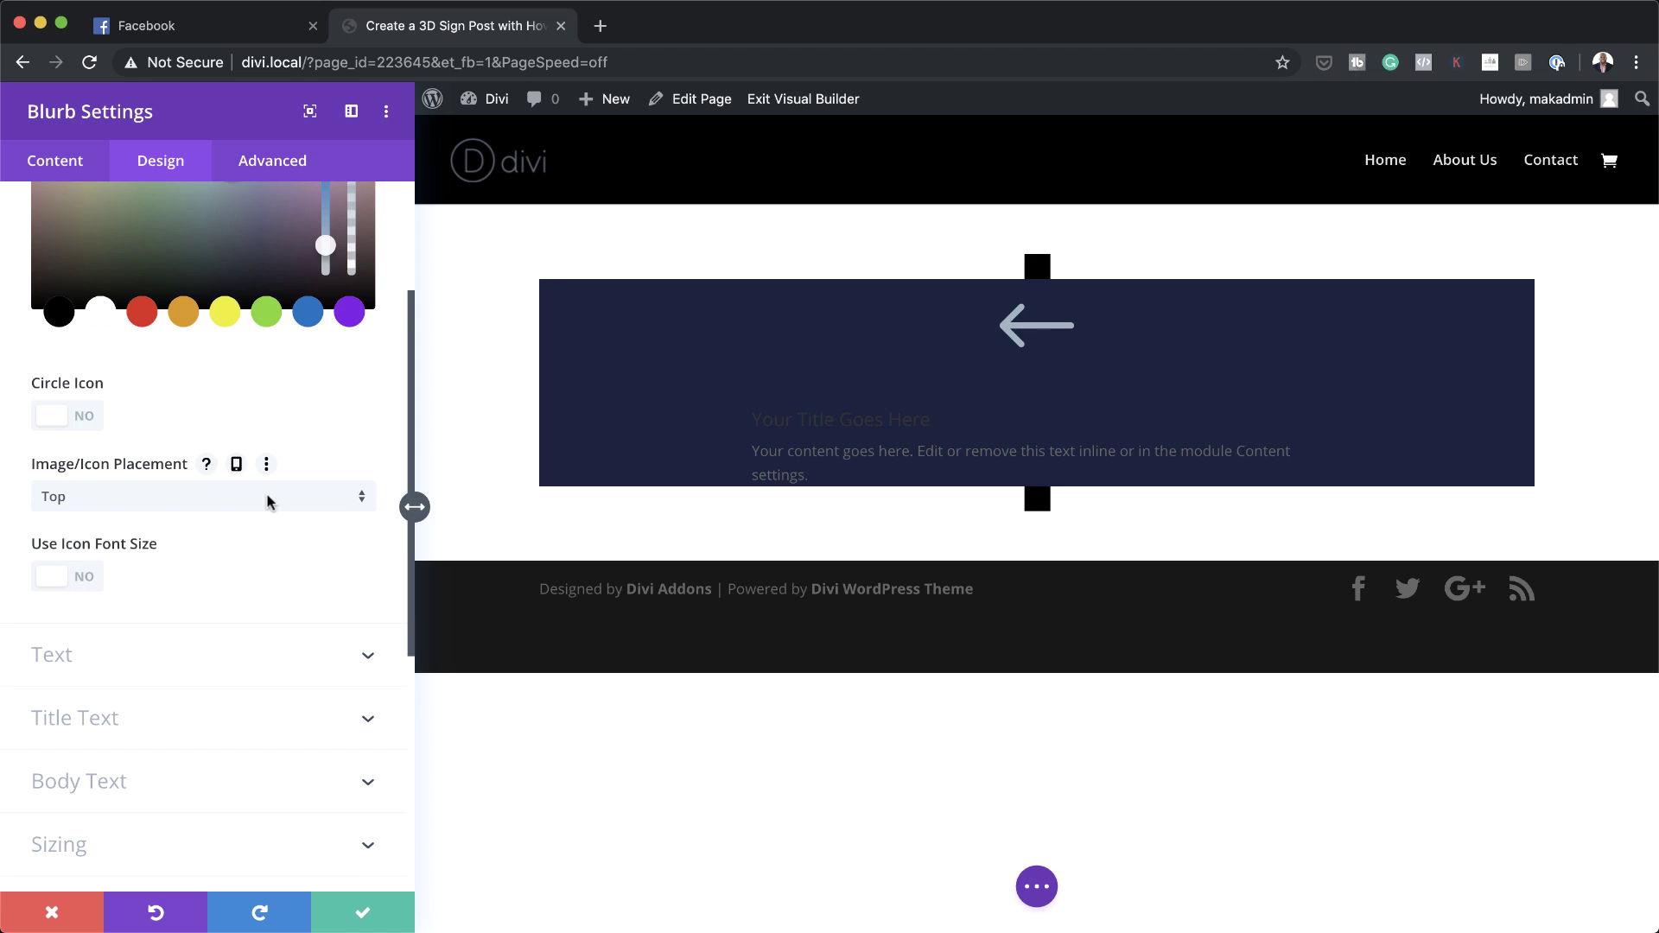
click(267, 501)
click(66, 377)
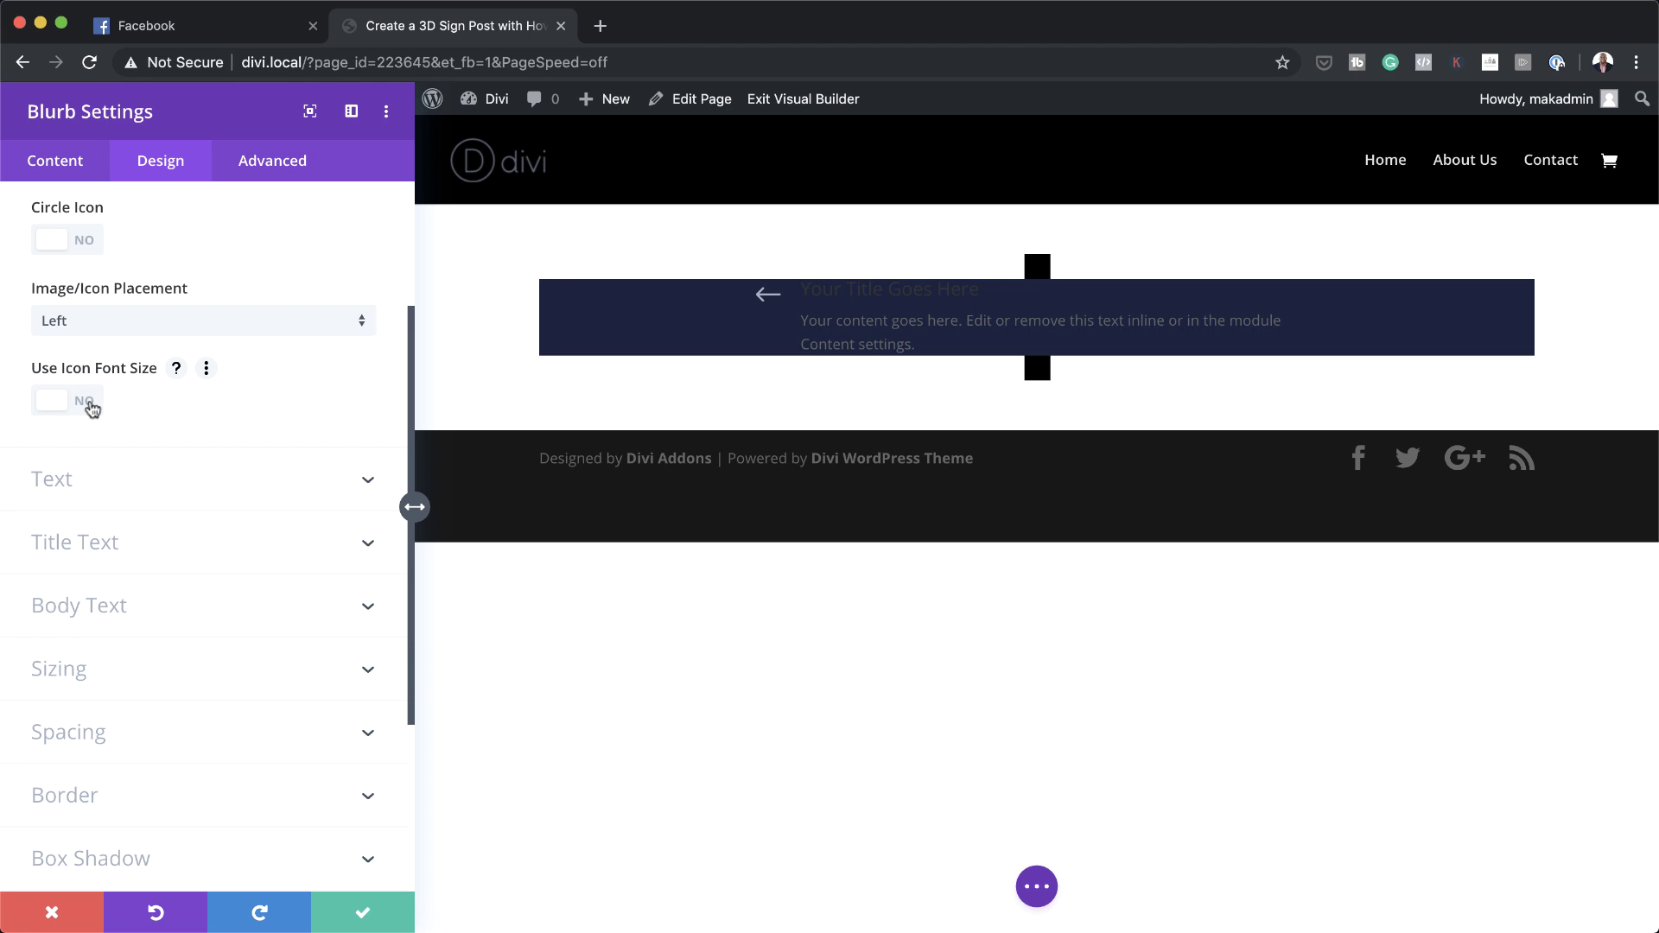
click(91, 408)
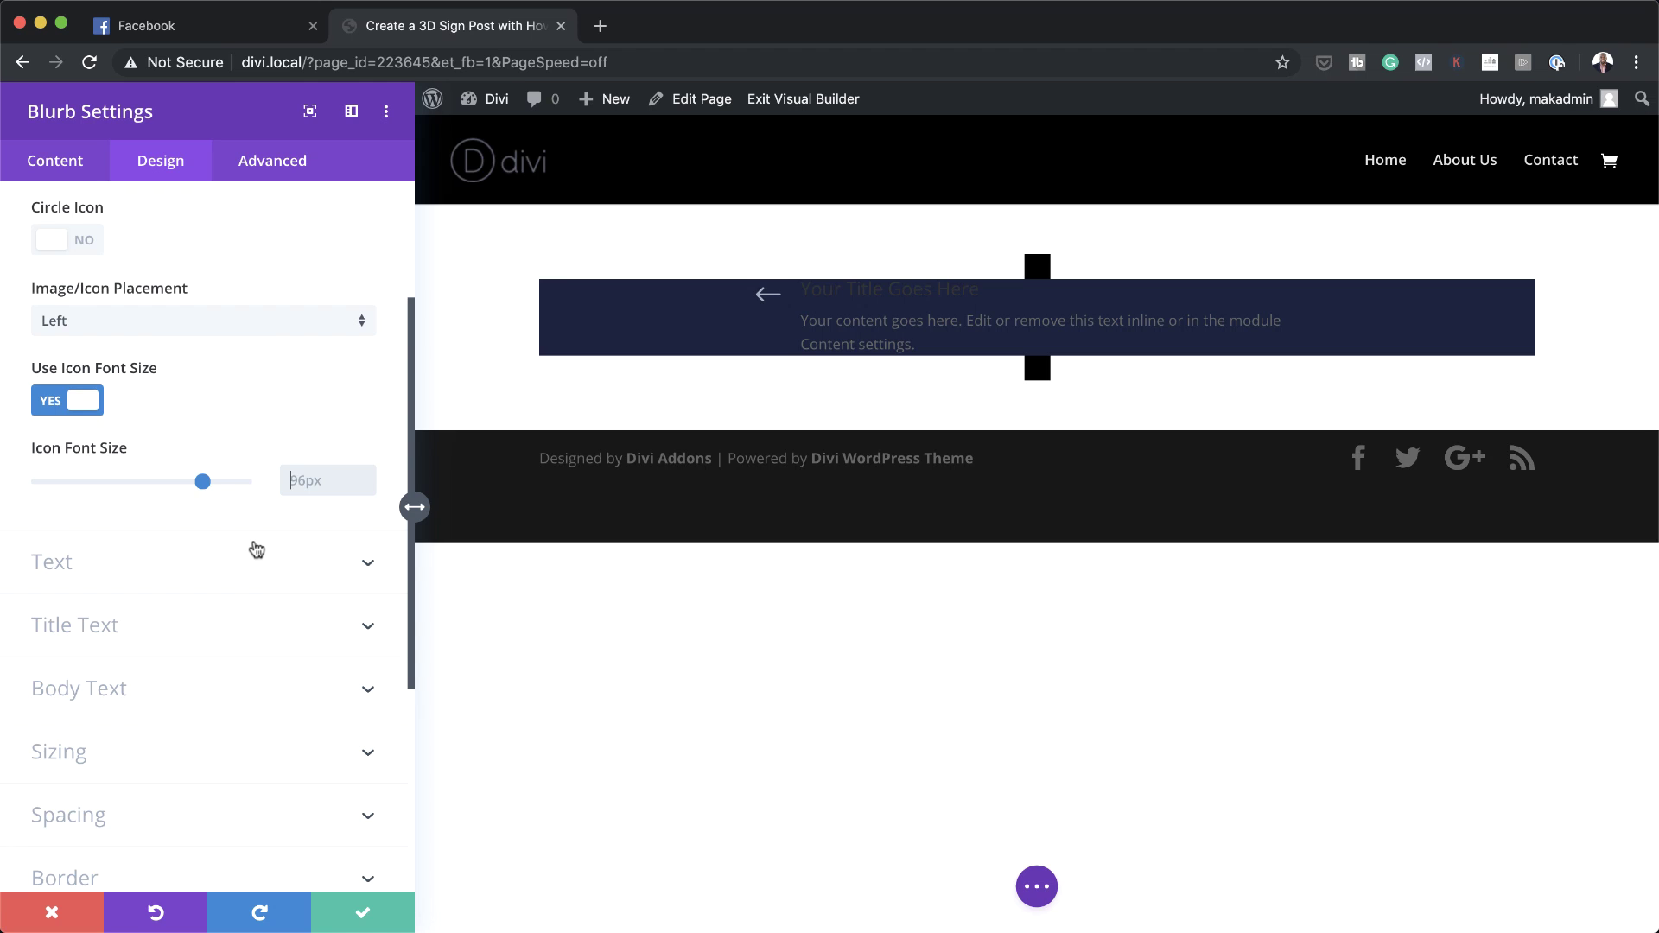
click(189, 567)
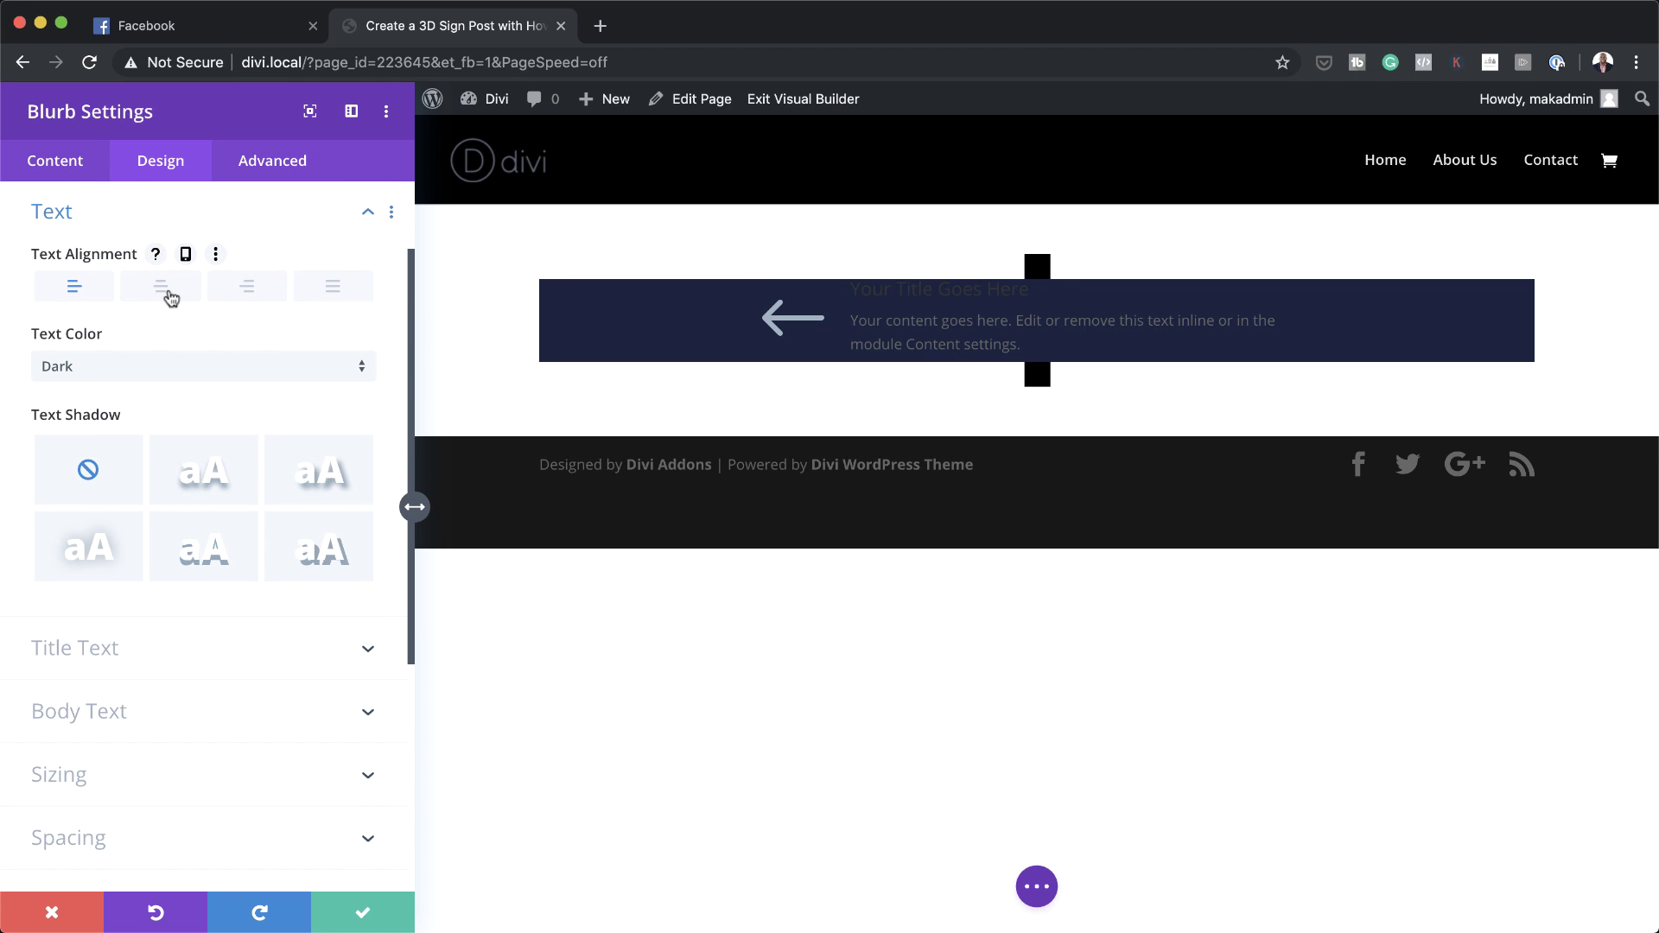
click(170, 297)
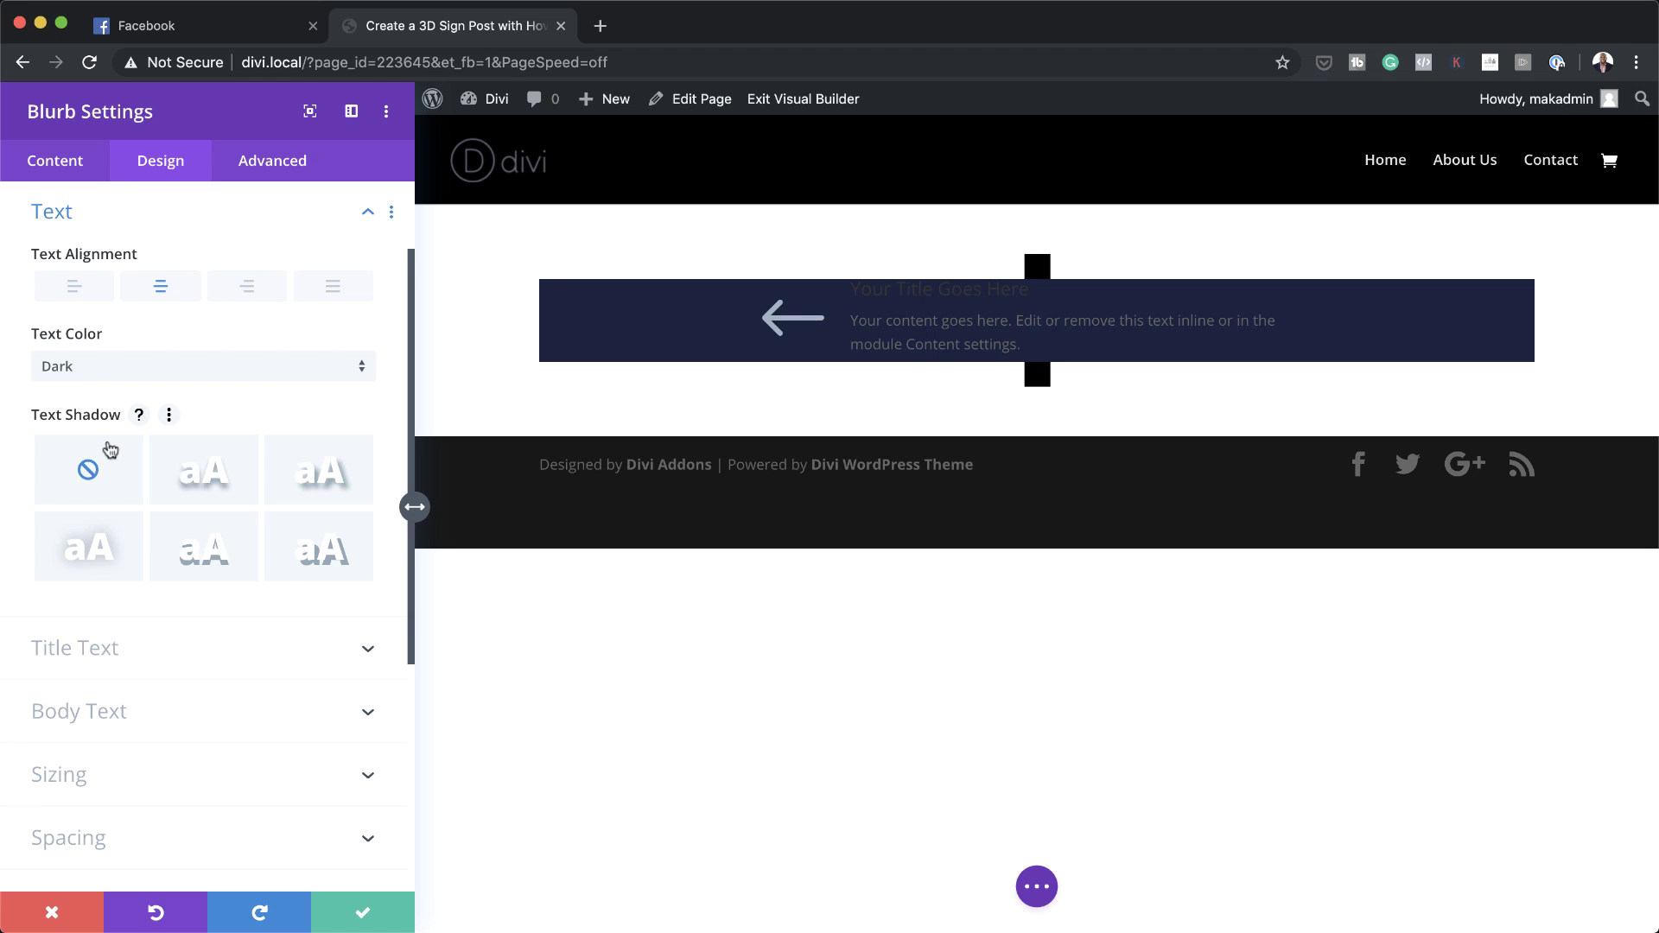
scroll(215, 567, down, 1)
scroll(218, 567, down, 1)
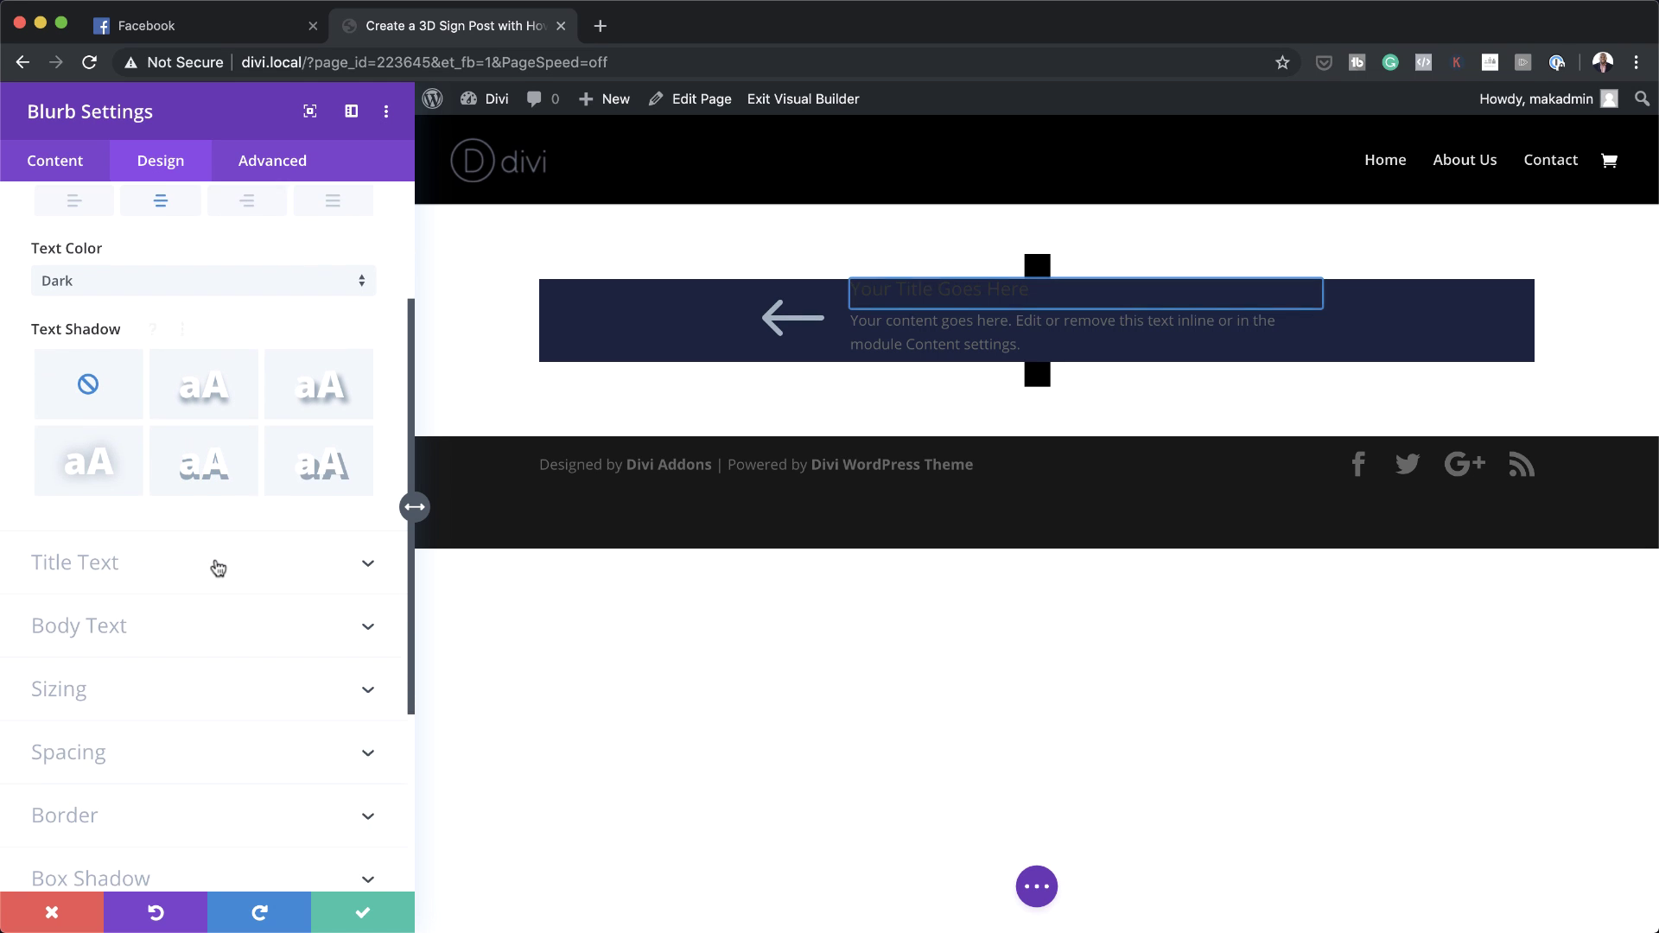
scroll(218, 567, down, 1)
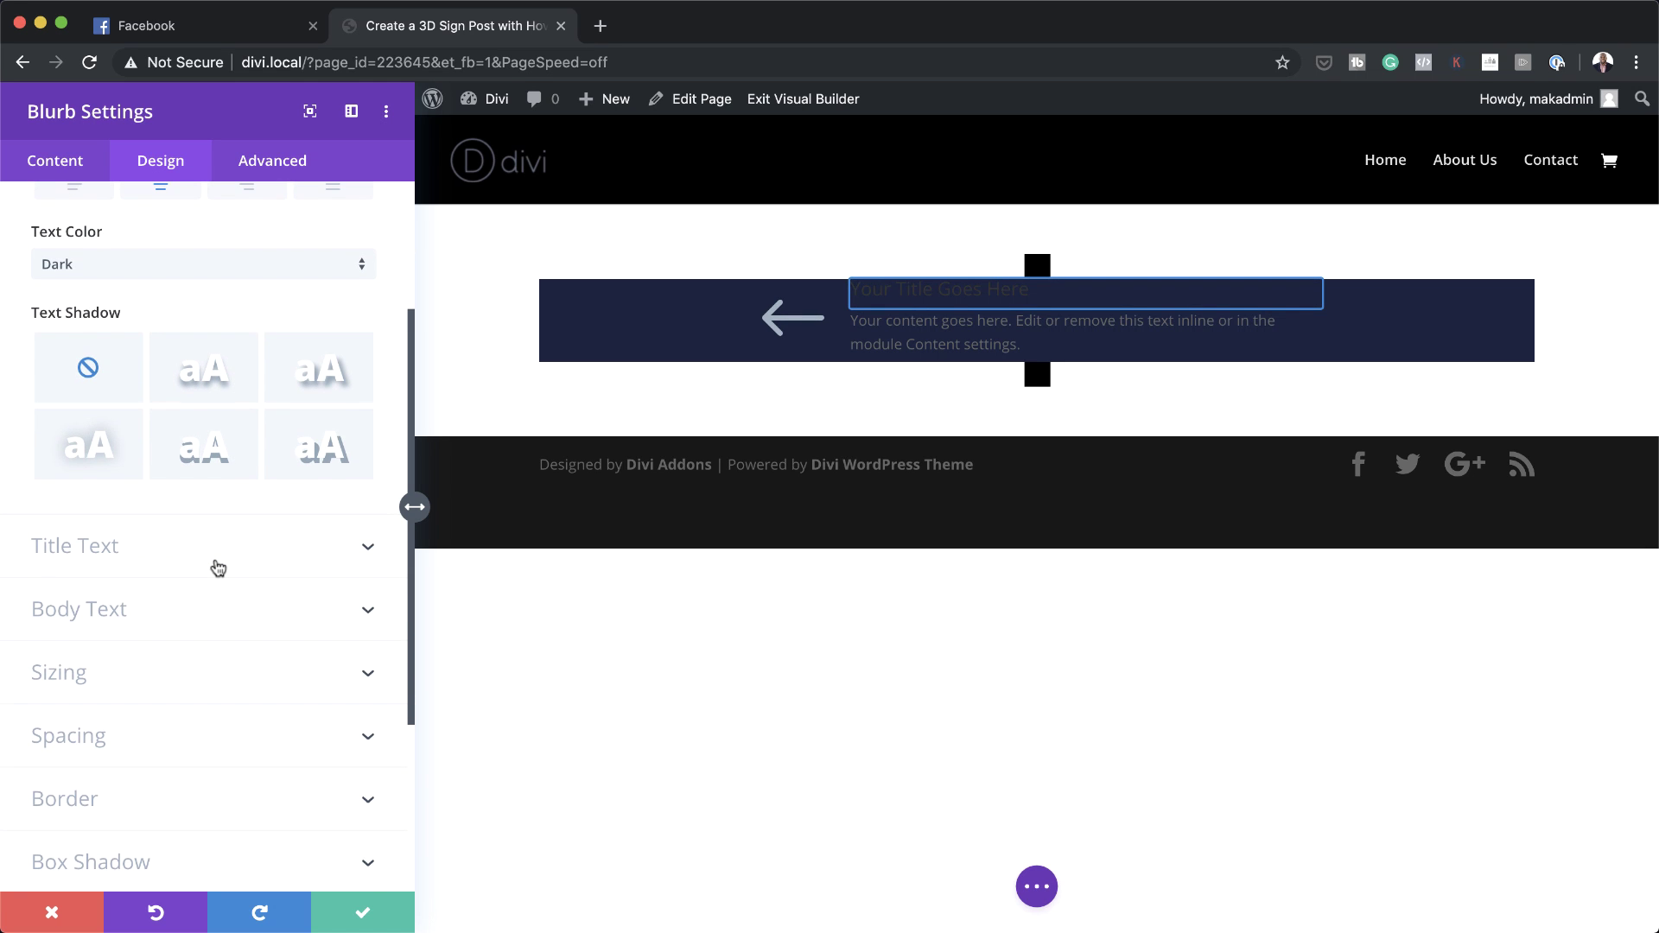
scroll(218, 568, down, 1)
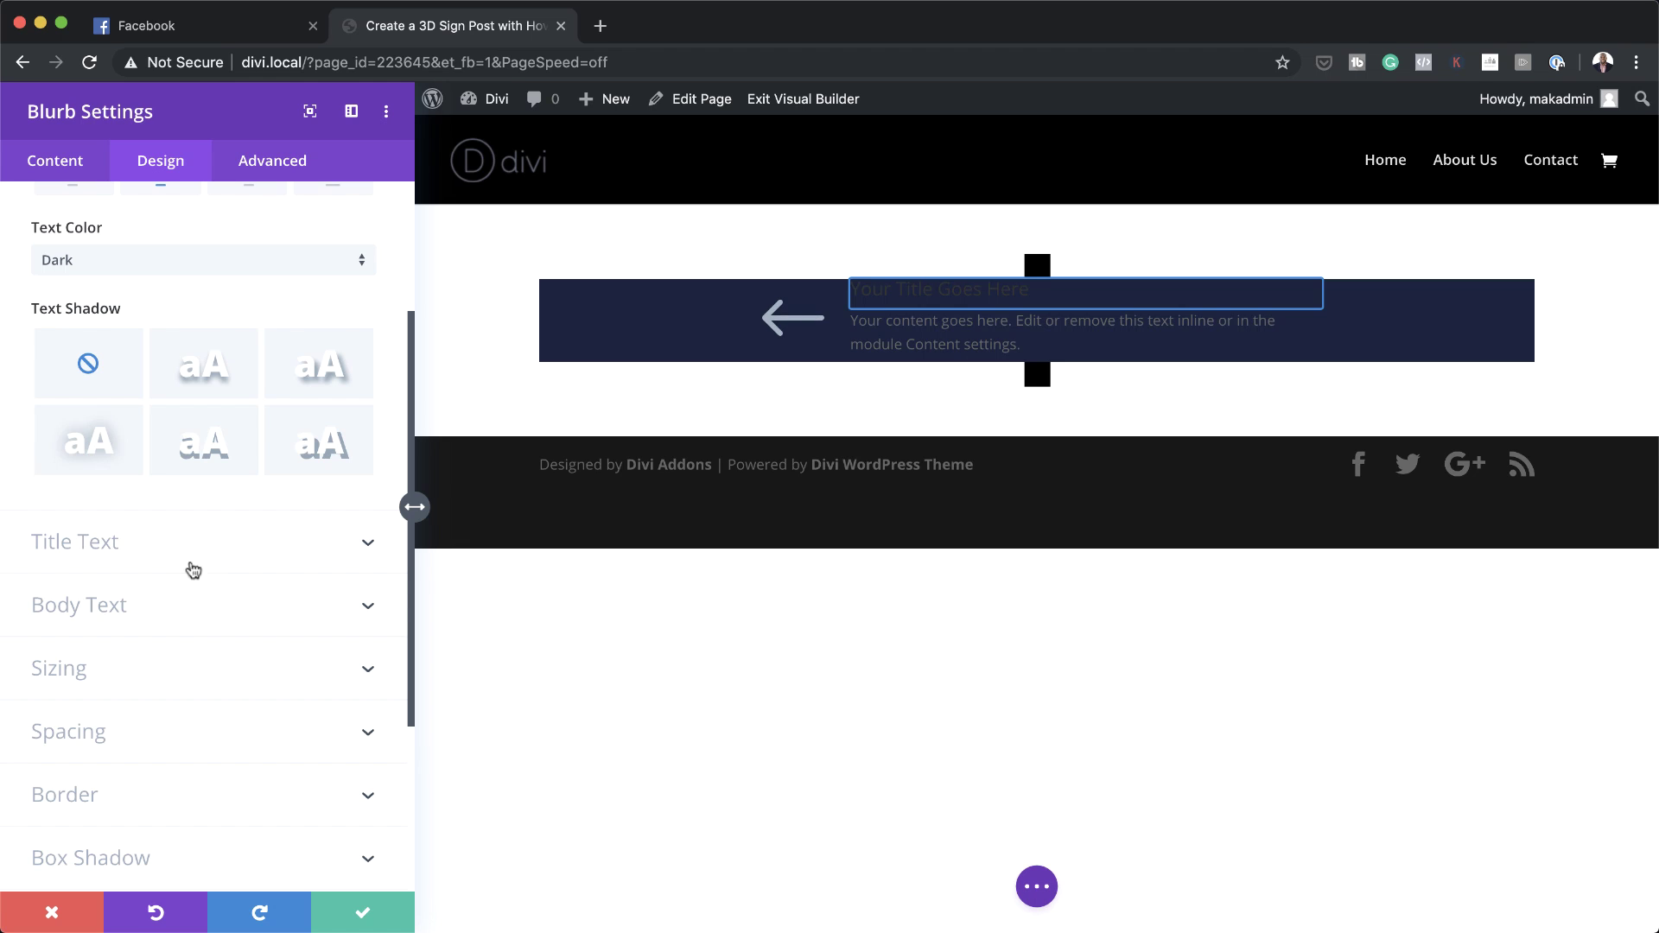
Set the blurb title font to Playfair Display
click(129, 544)
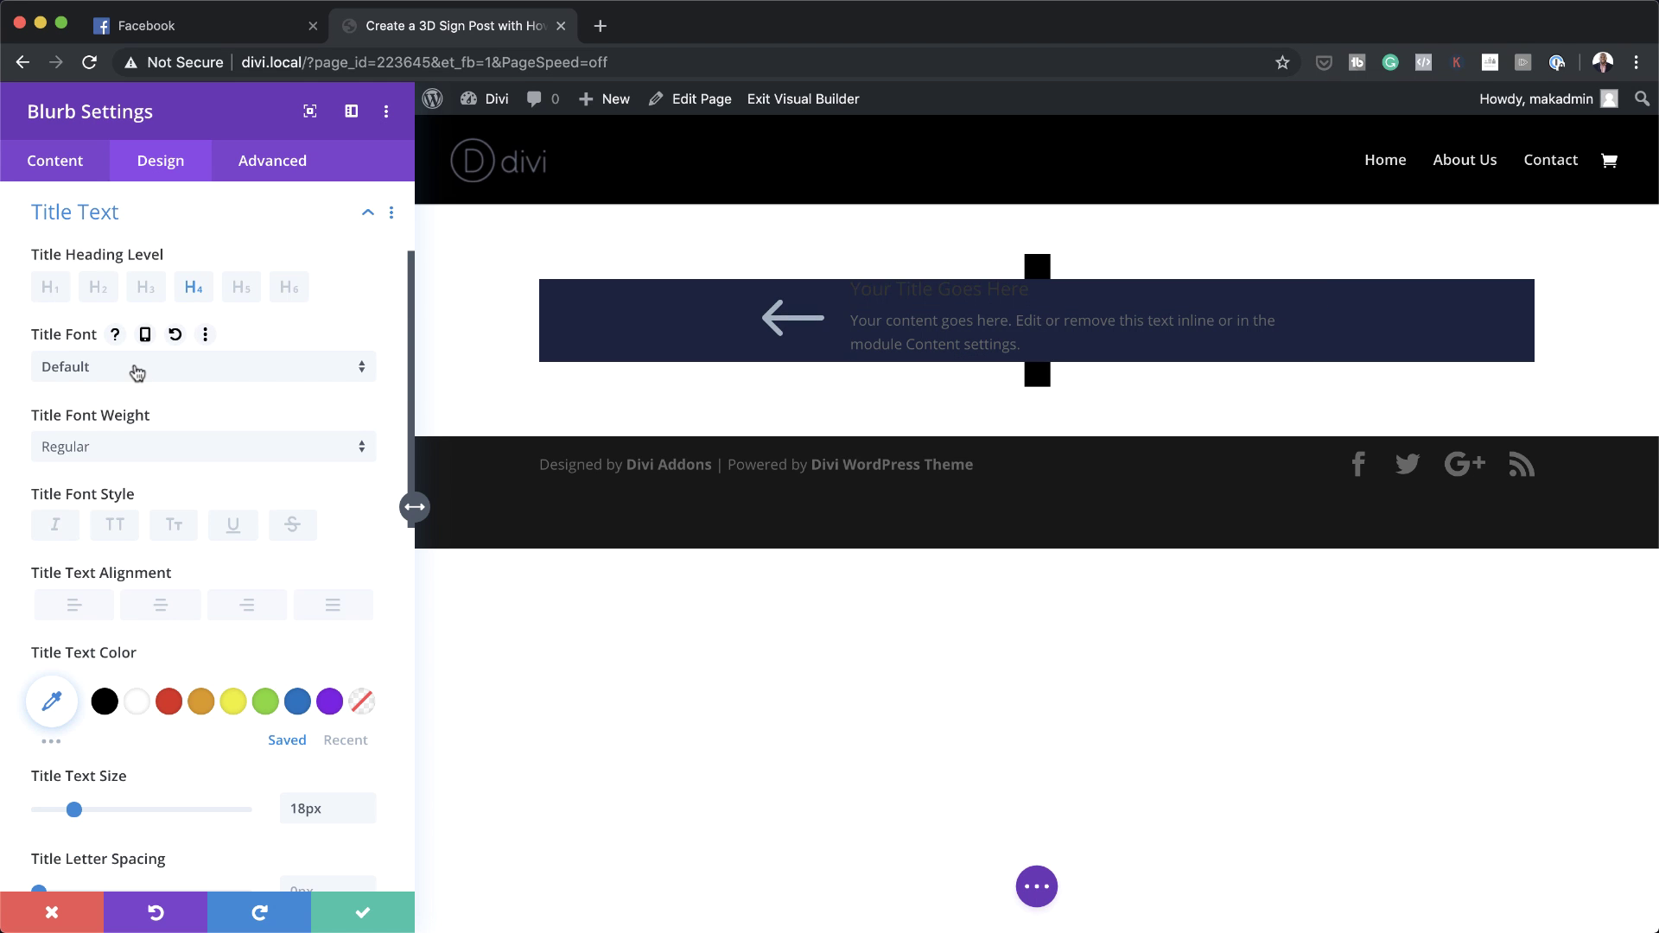
click(137, 372)
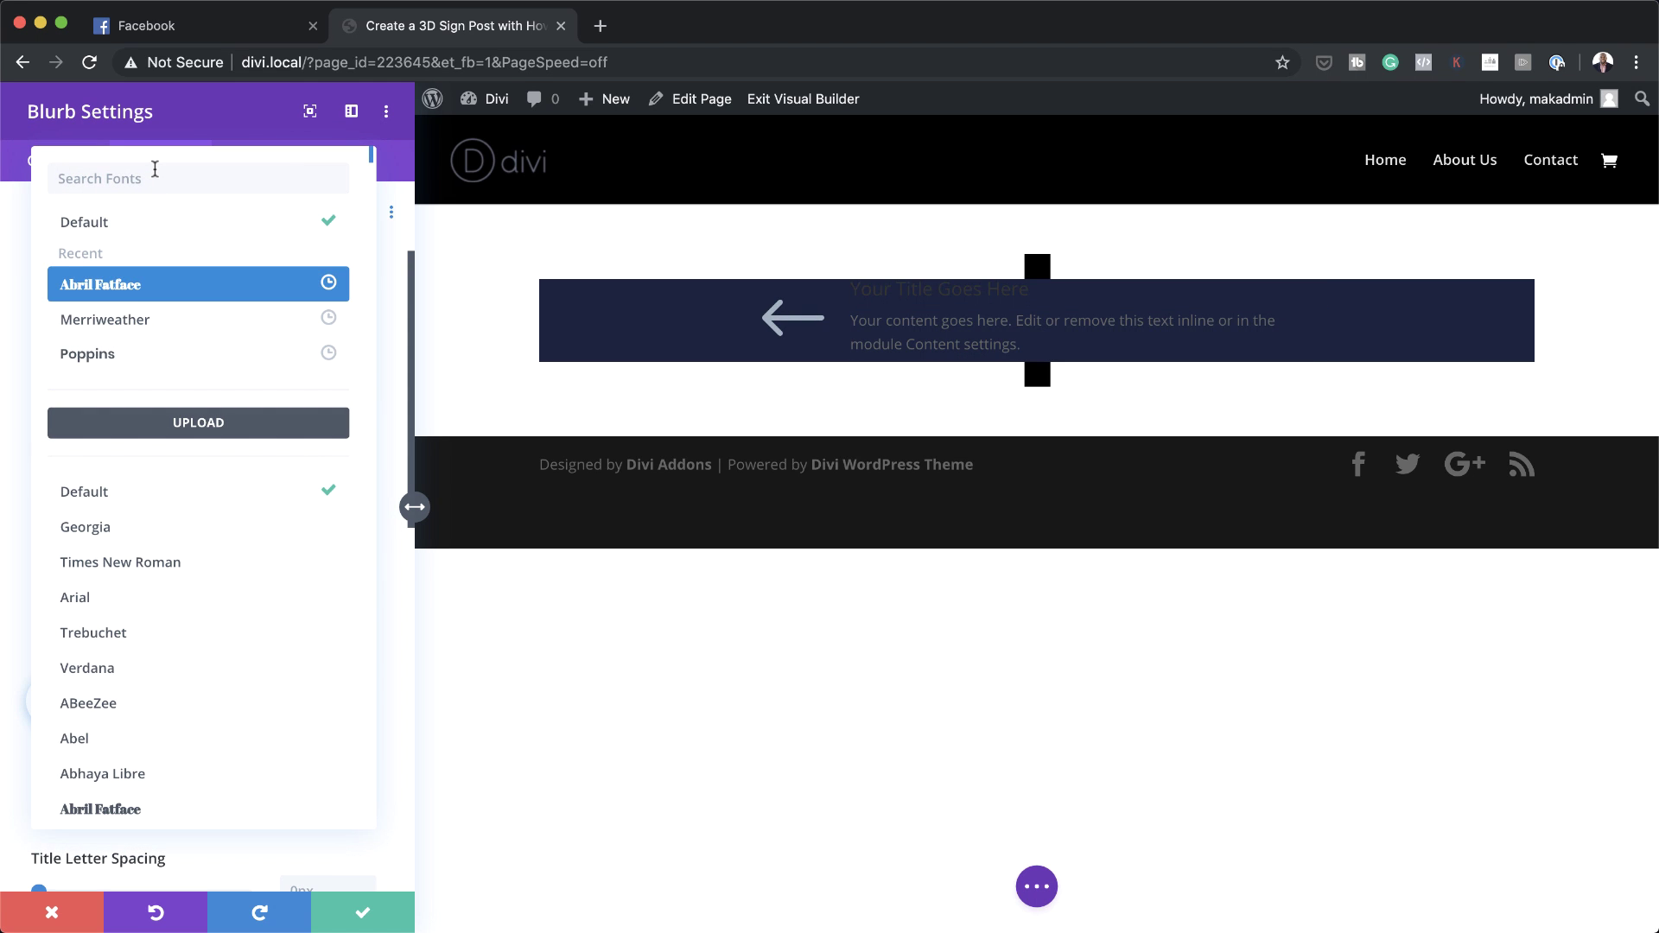
text(pla)
click(158, 399)
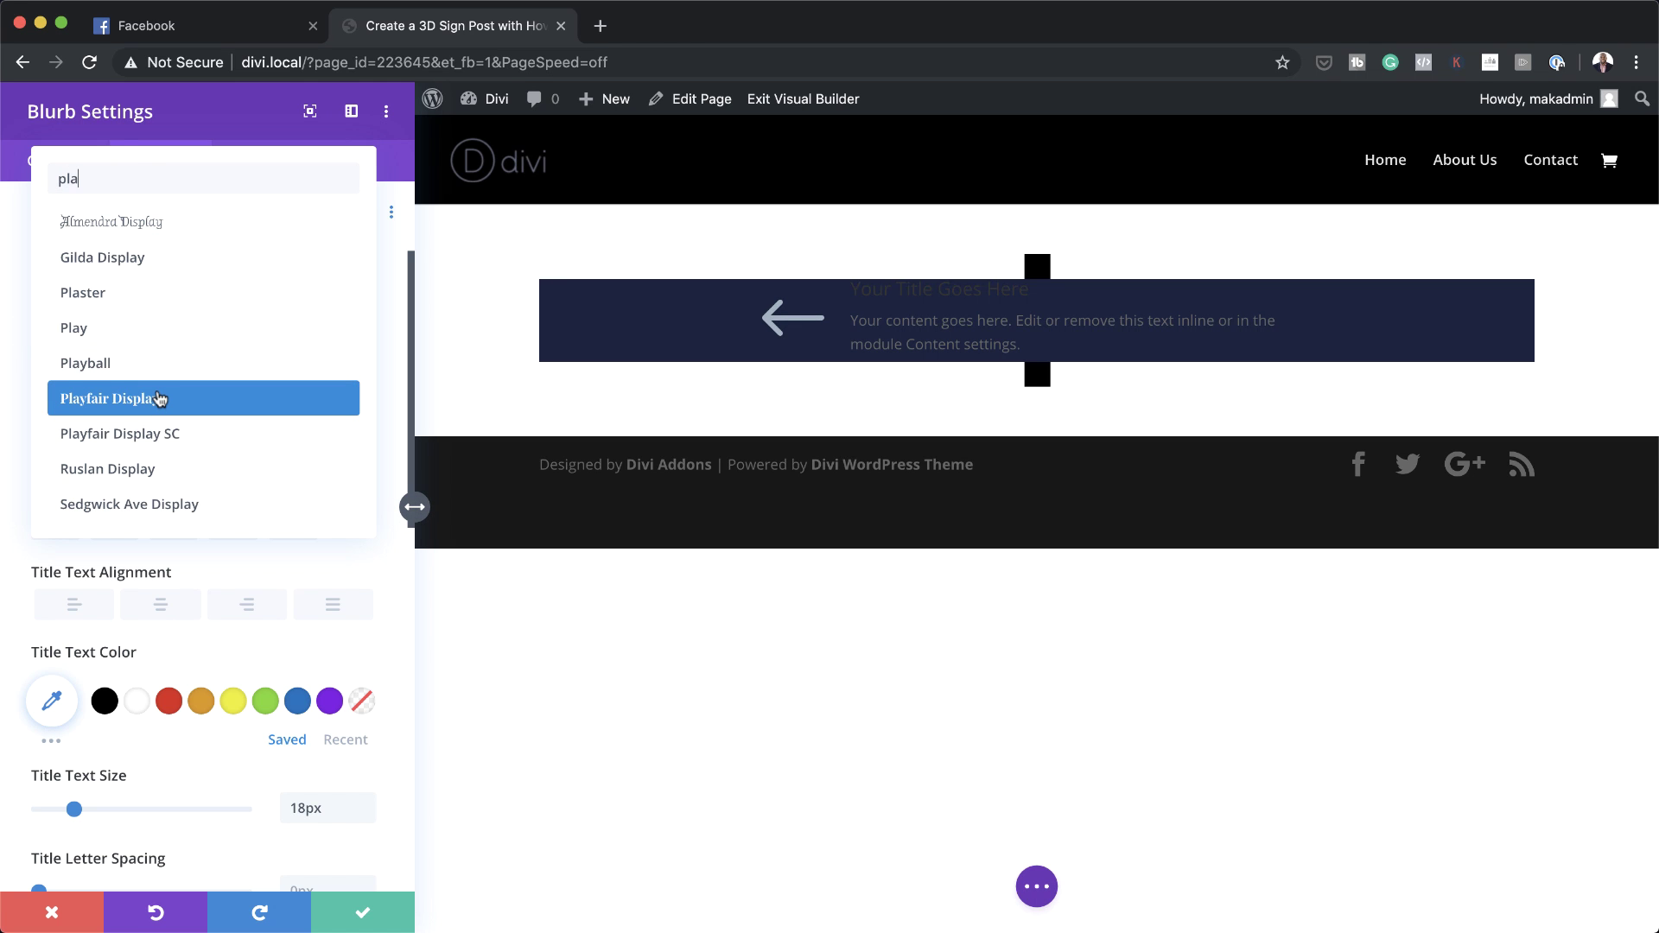
click(158, 399)
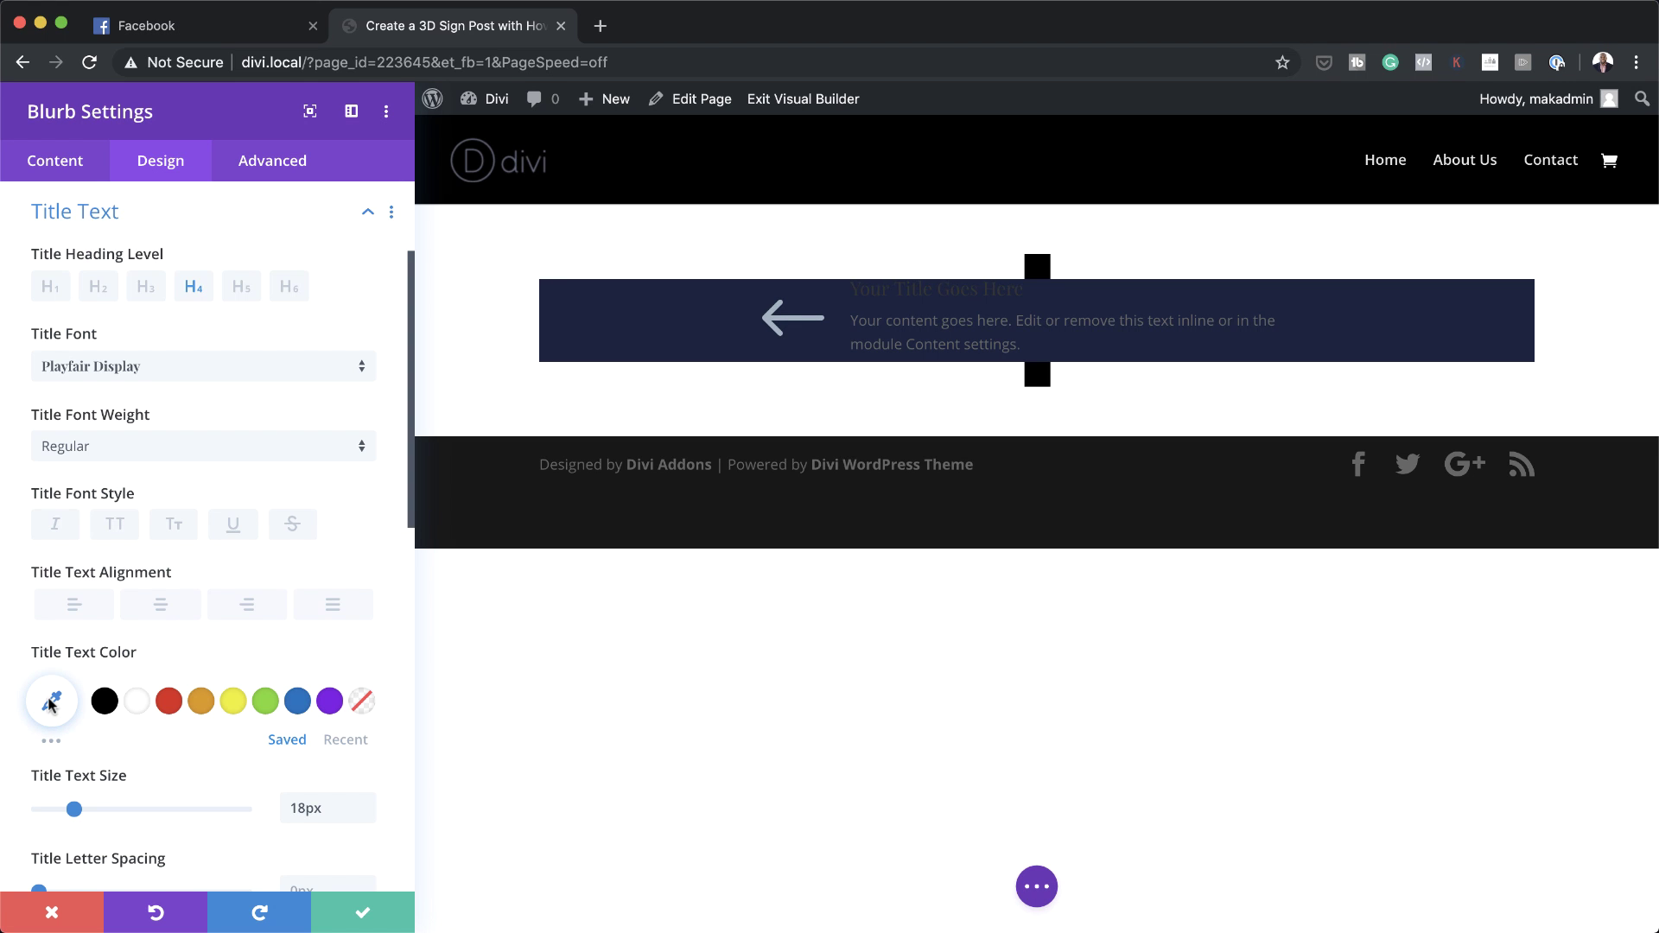
Colour the blurb title #9eb3c2 and enlarge its text size to 38px
click(52, 700)
text(#9eb3c2)
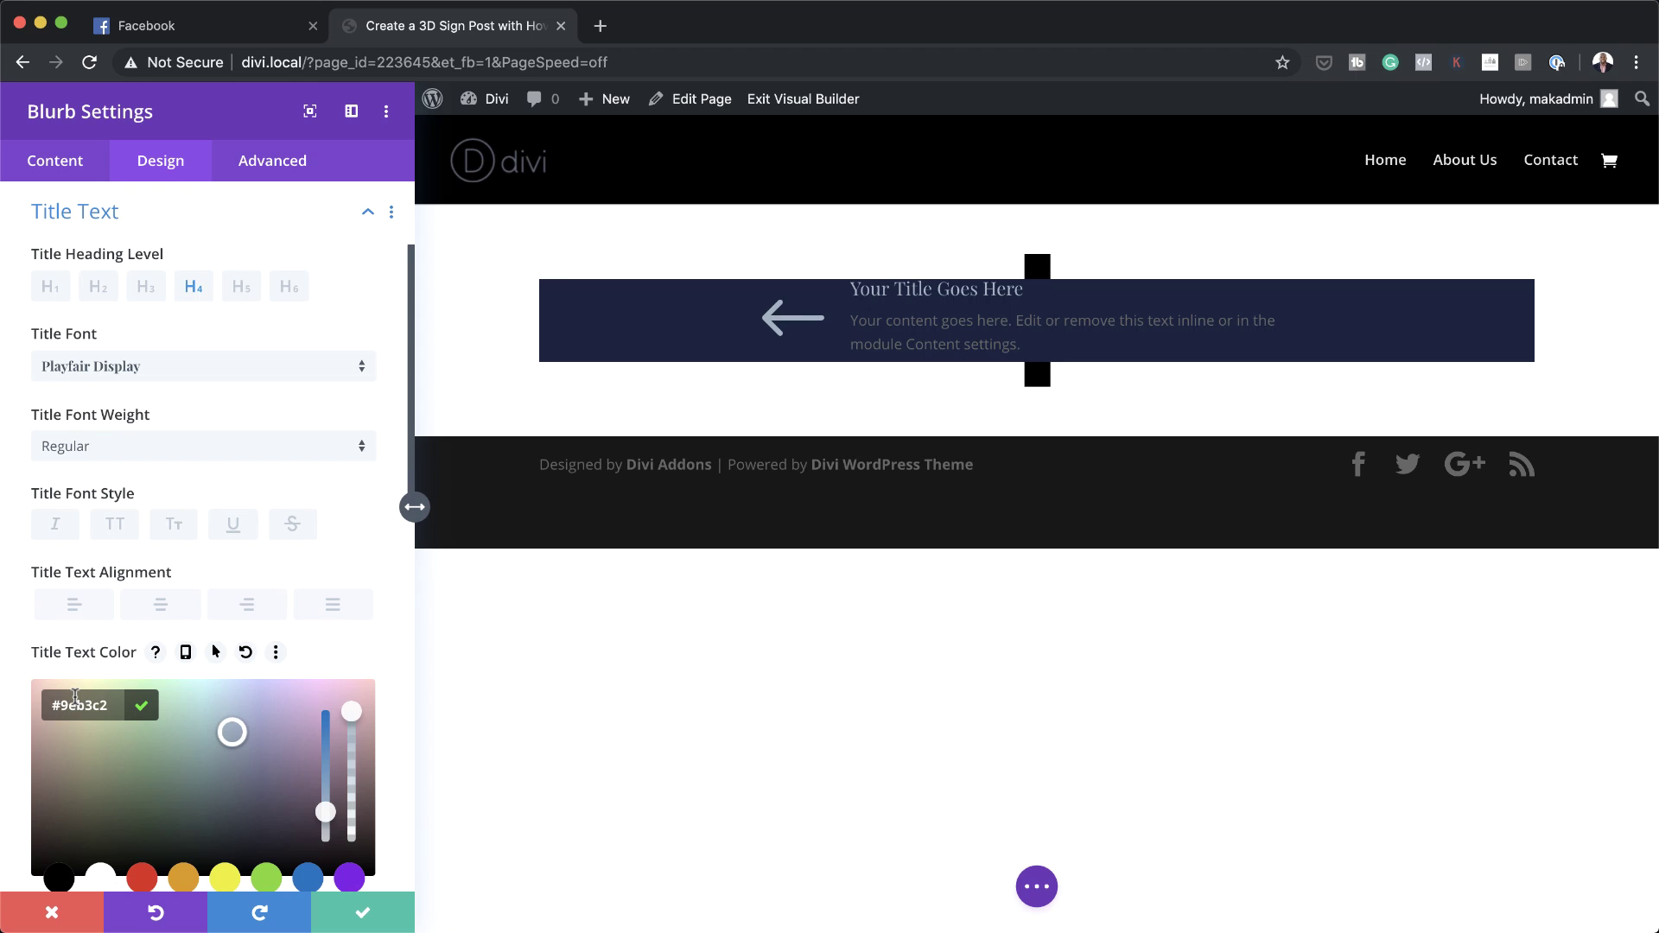
click(378, 669)
scroll(378, 657, down, 3)
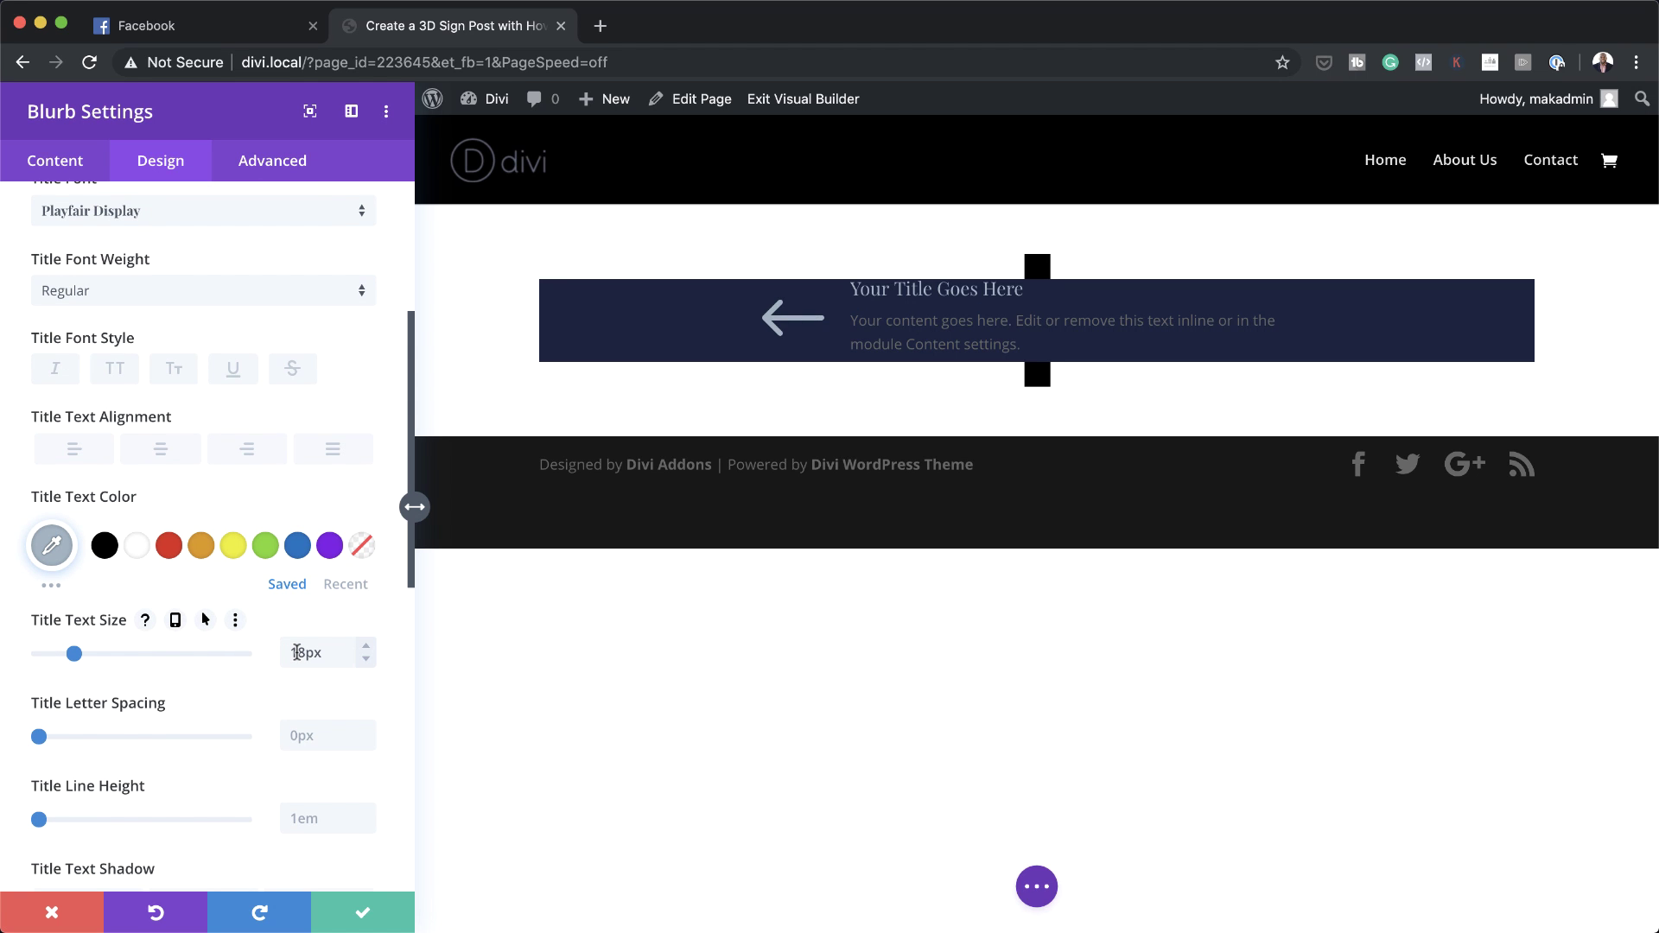
drag(297, 651, 276, 659)
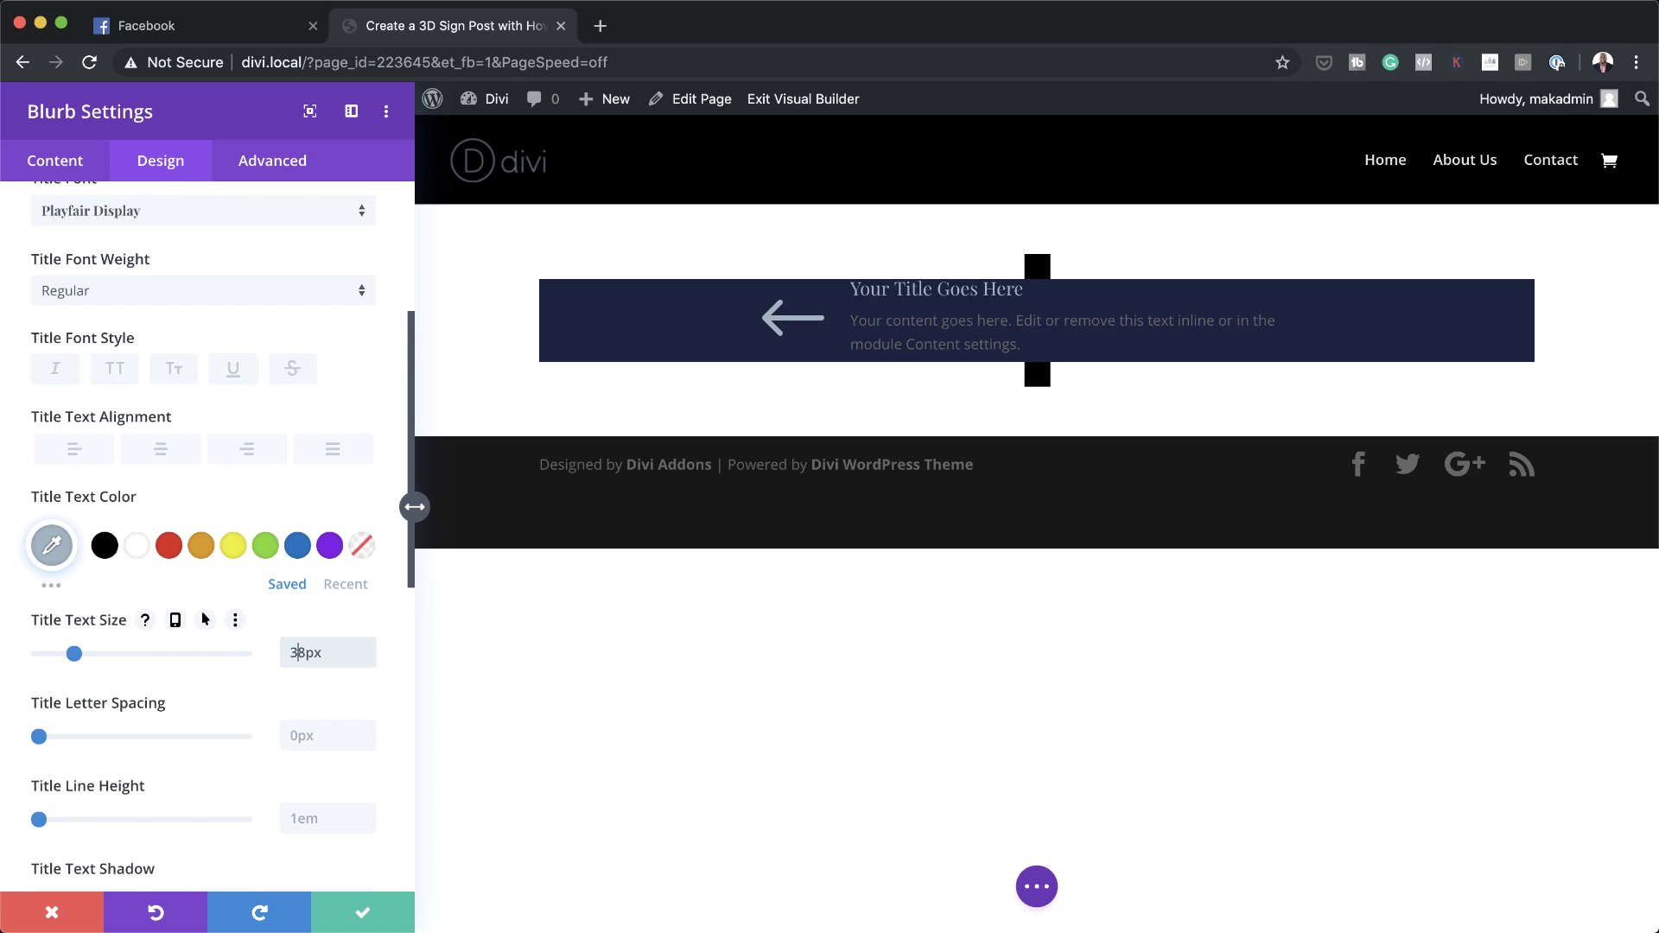
text(3)
scroll(277, 659, down, 8)
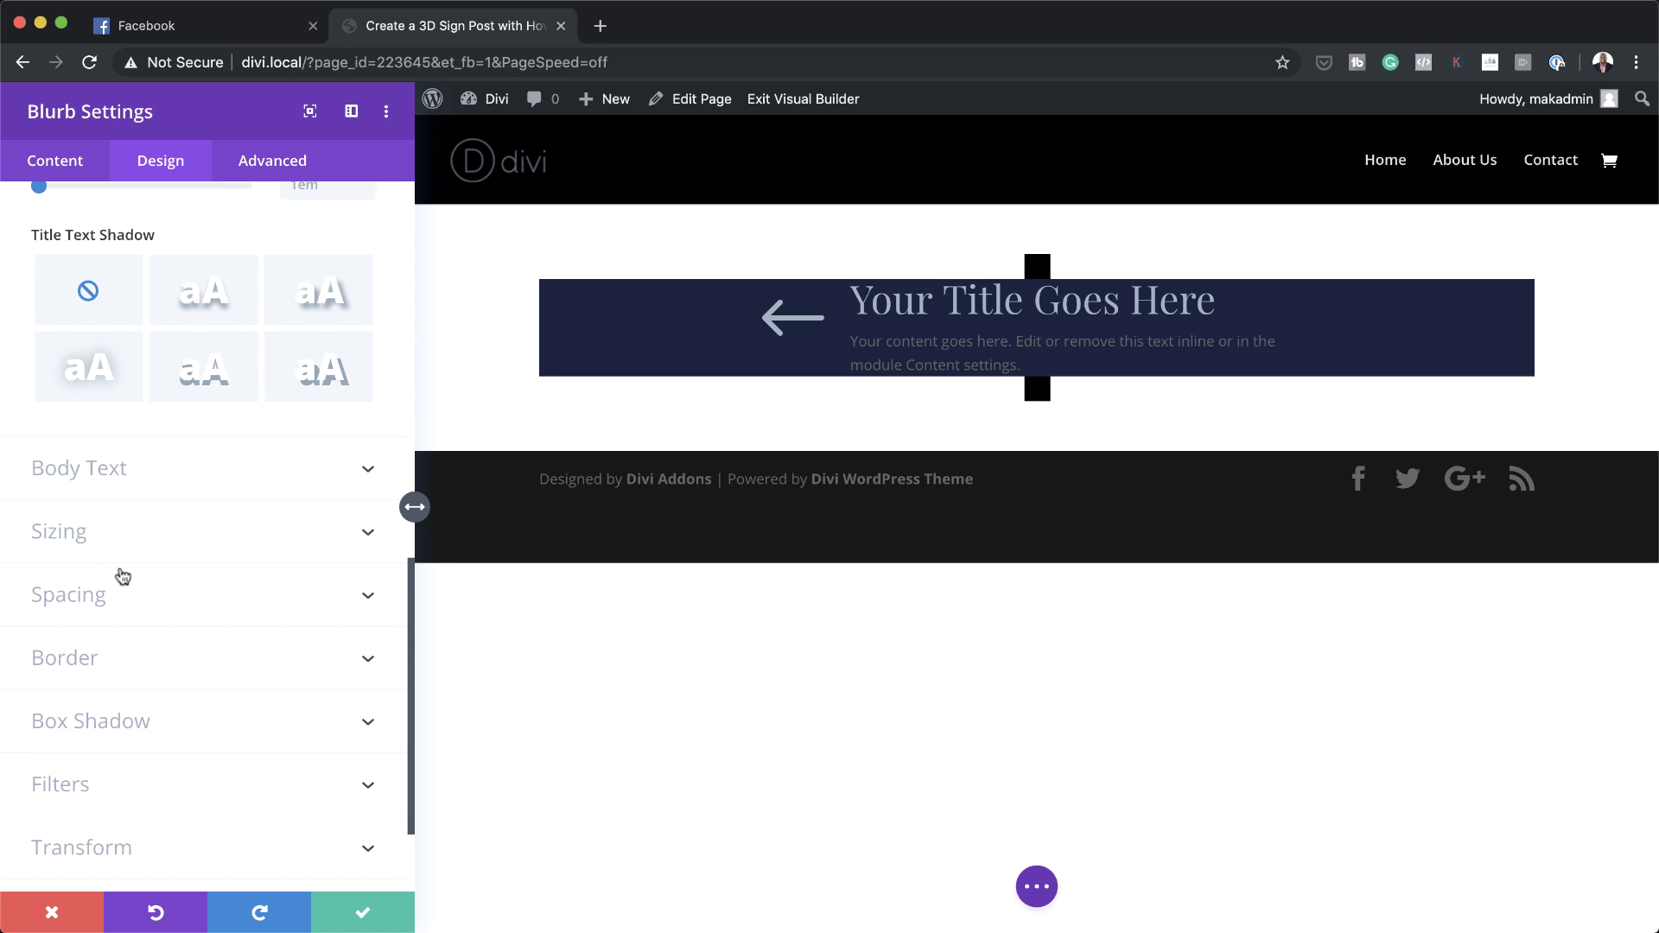
click(98, 541)
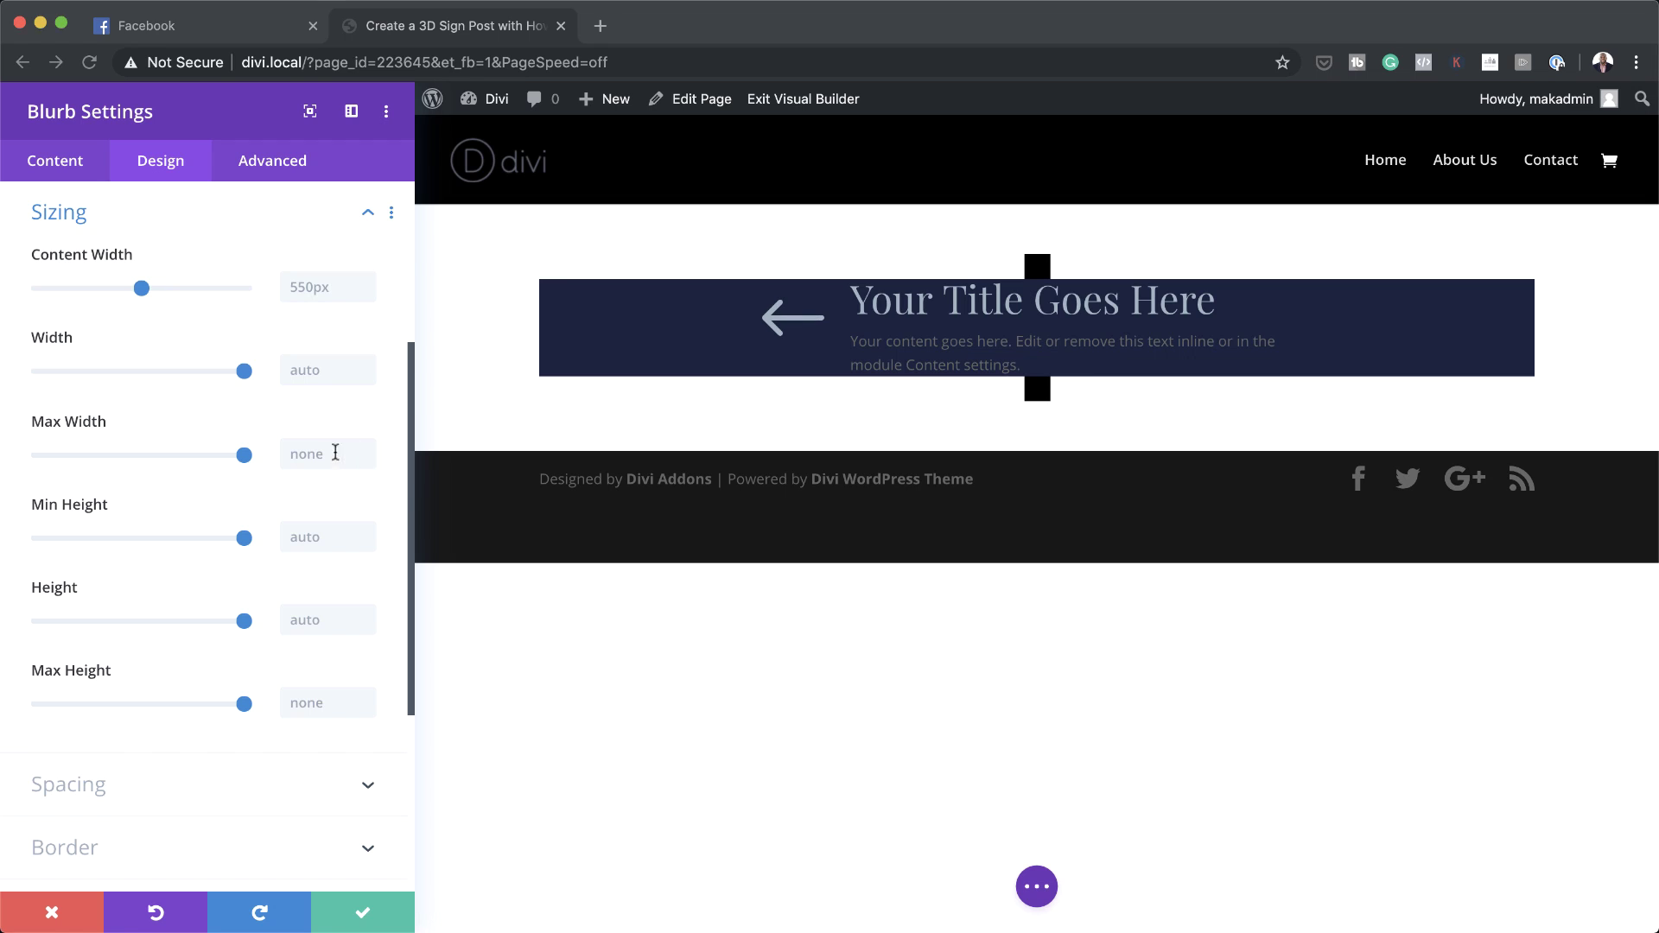
Set the blurb's maximum width to 600px
click(309, 454)
text(600px)
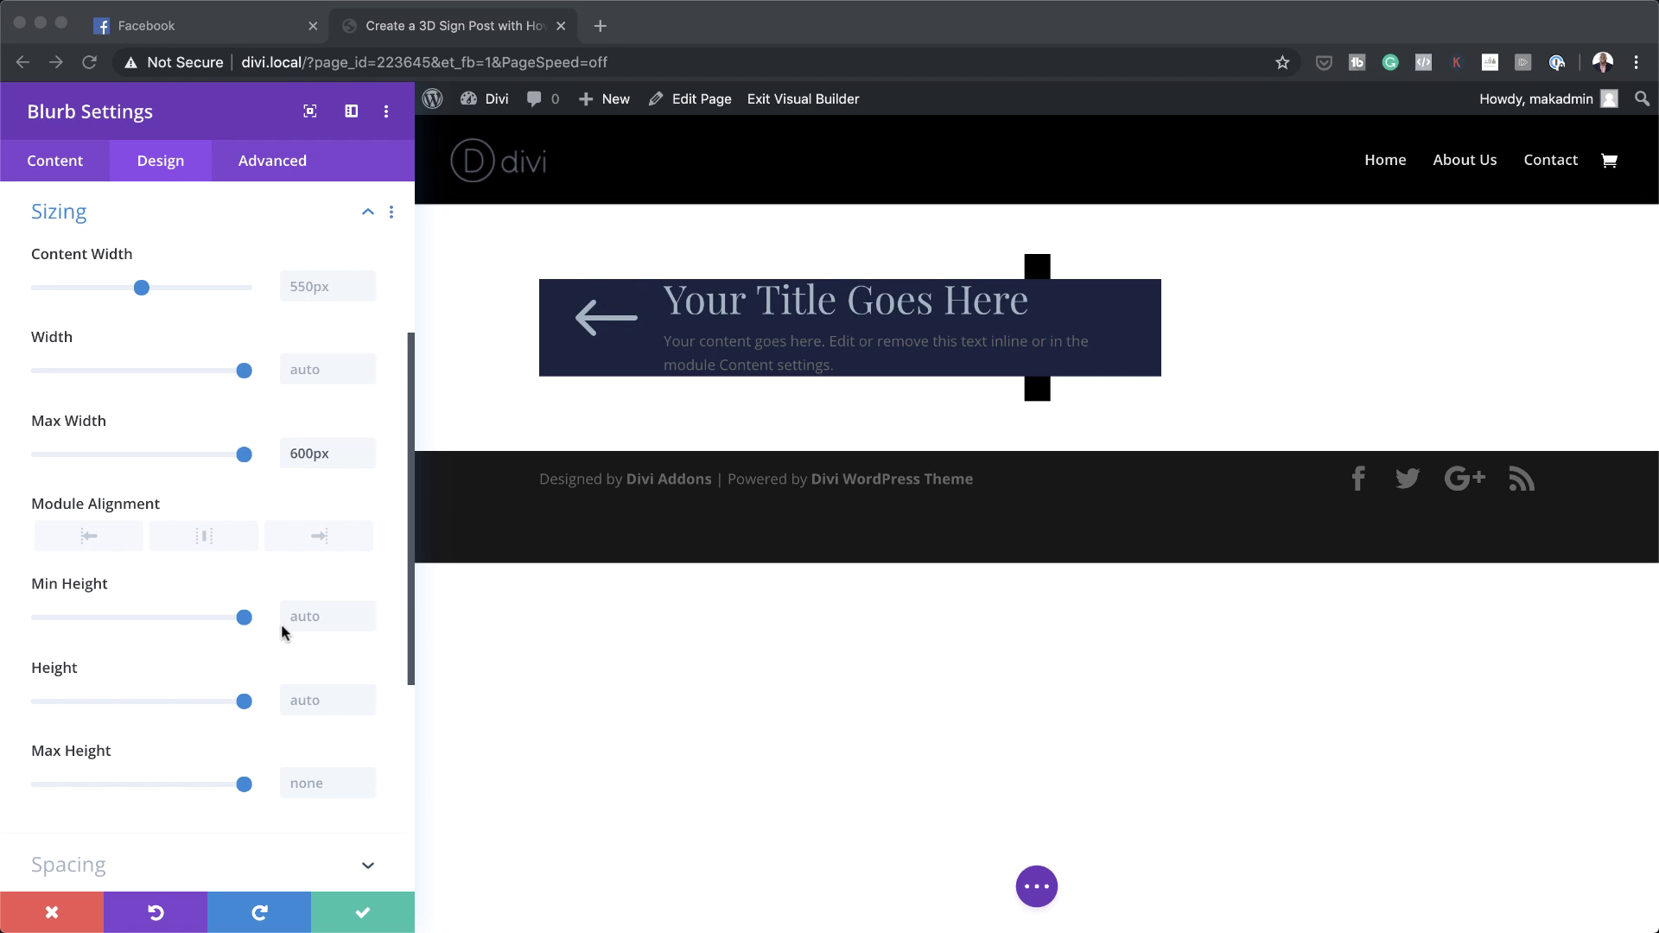
scroll(279, 634, down, 6)
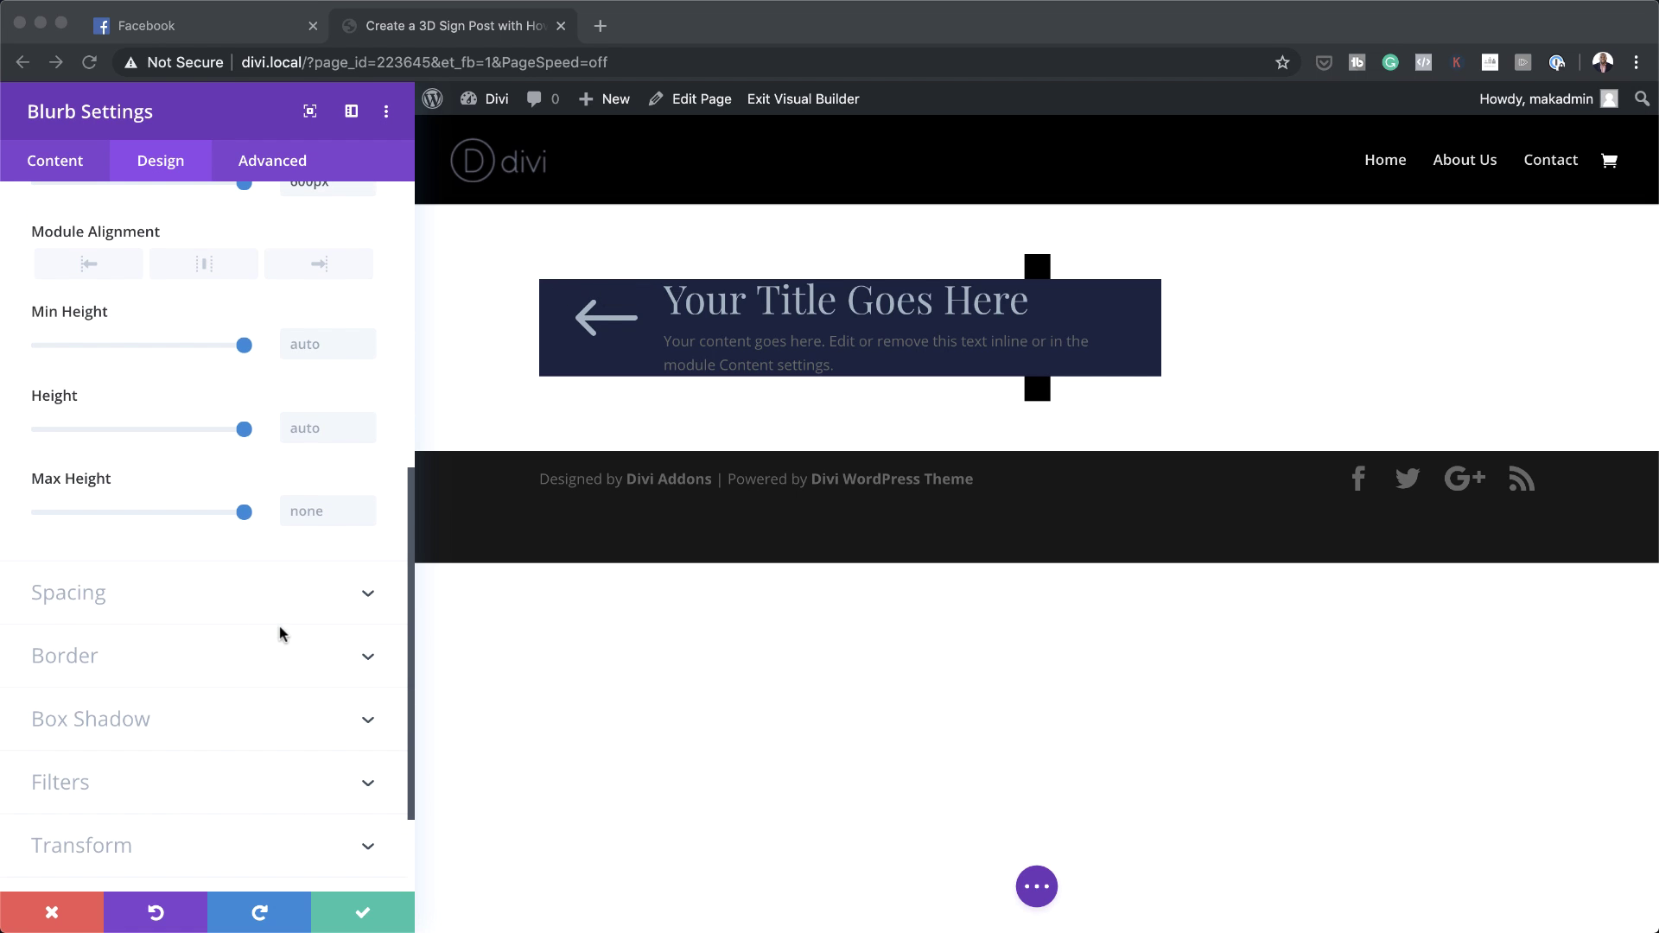
Give the blurb 5% padding on all four sides, linking top/bottom and left/right
click(121, 604)
click(96, 600)
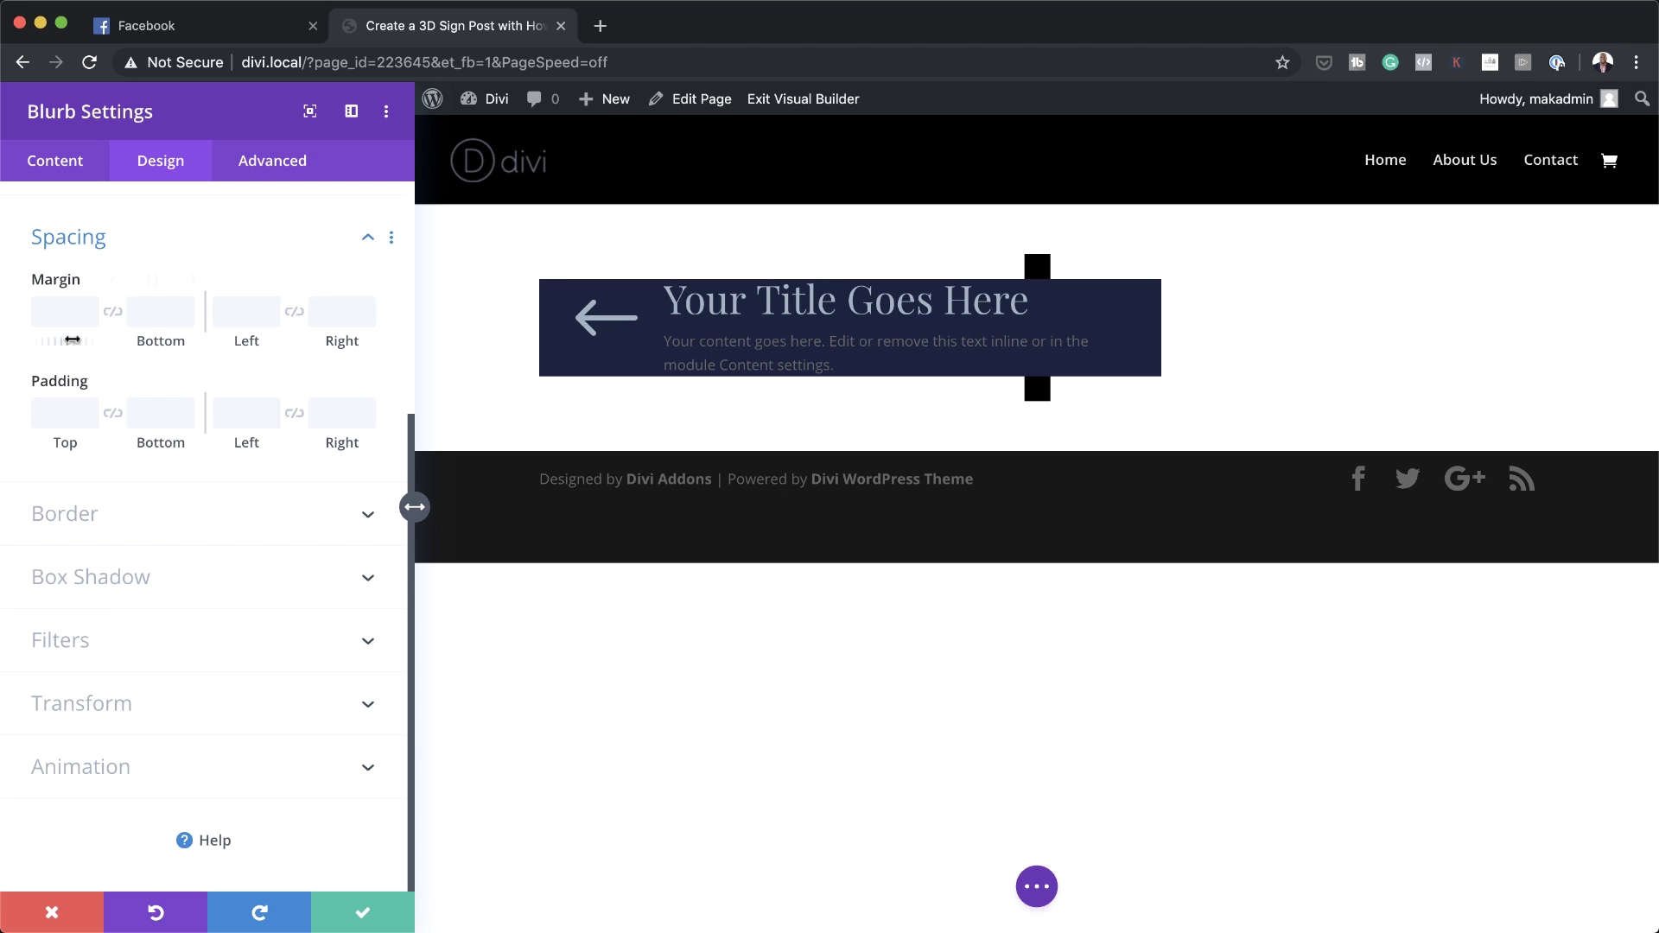
click(70, 414)
text(5%)
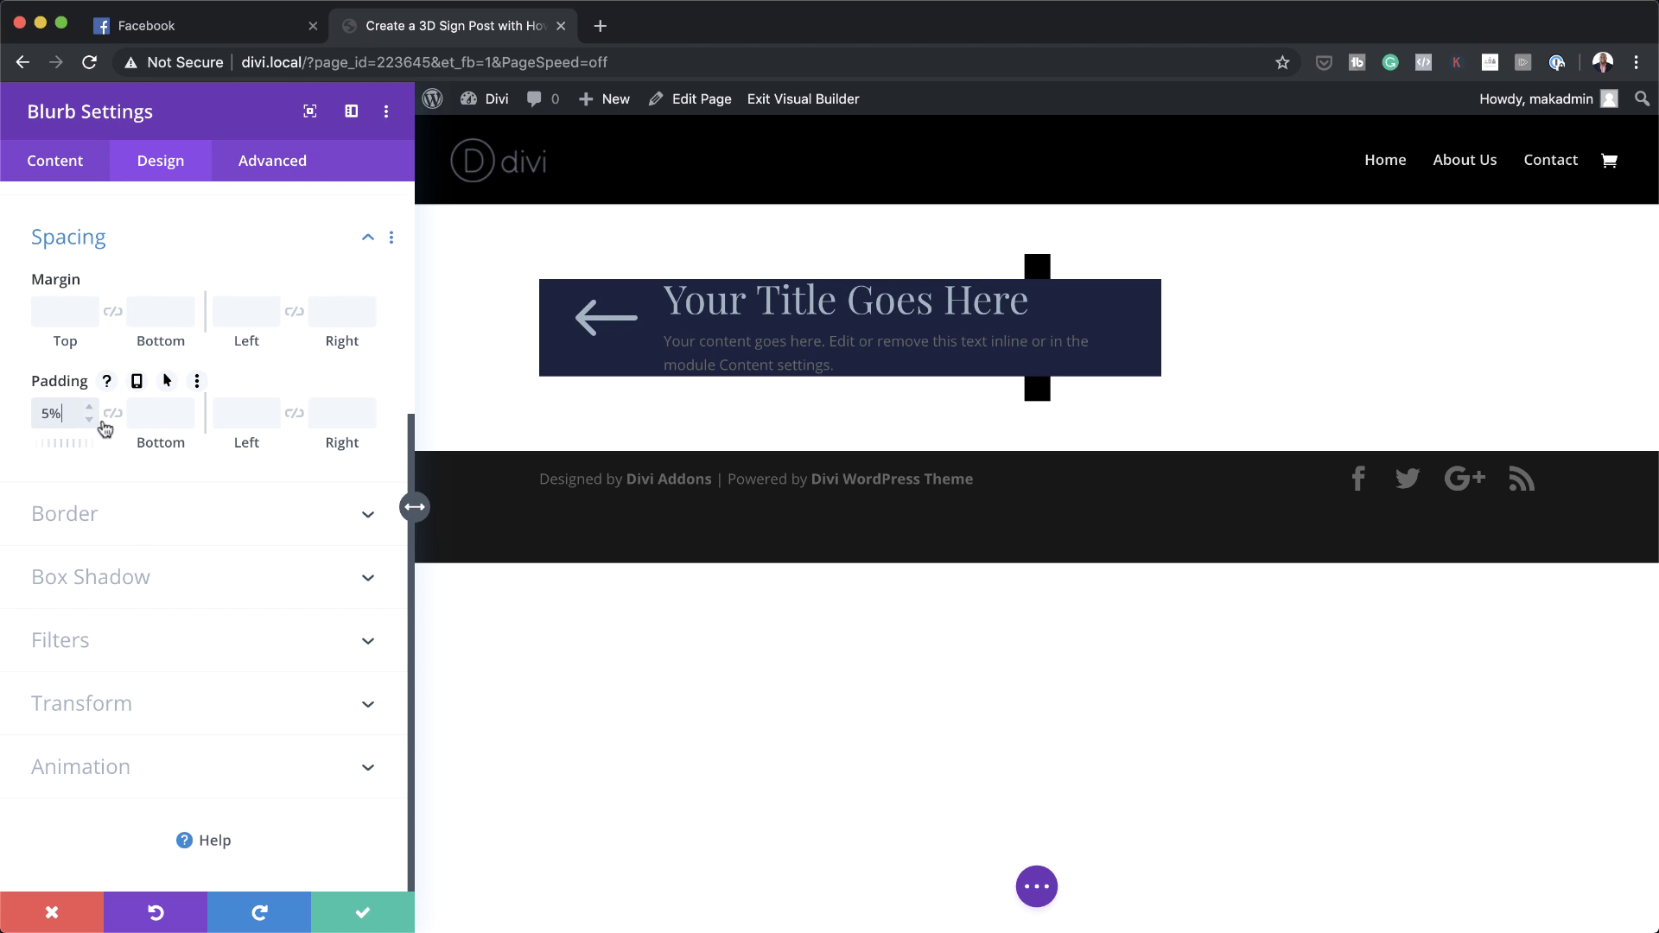
click(112, 413)
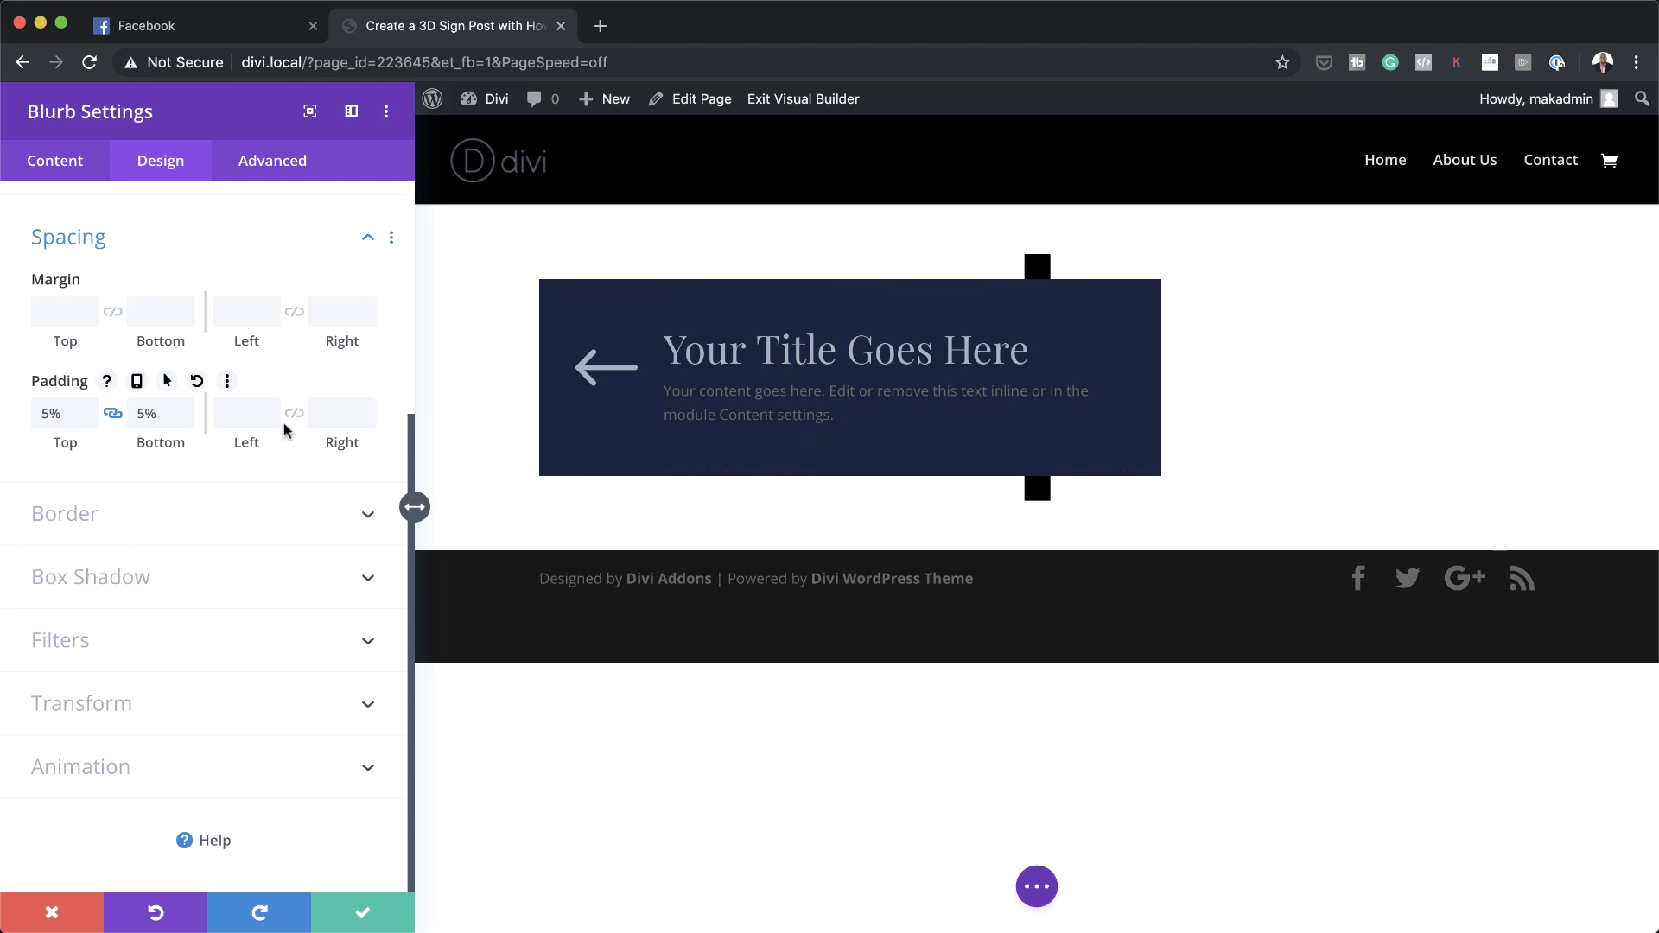
click(237, 414)
text(5%)
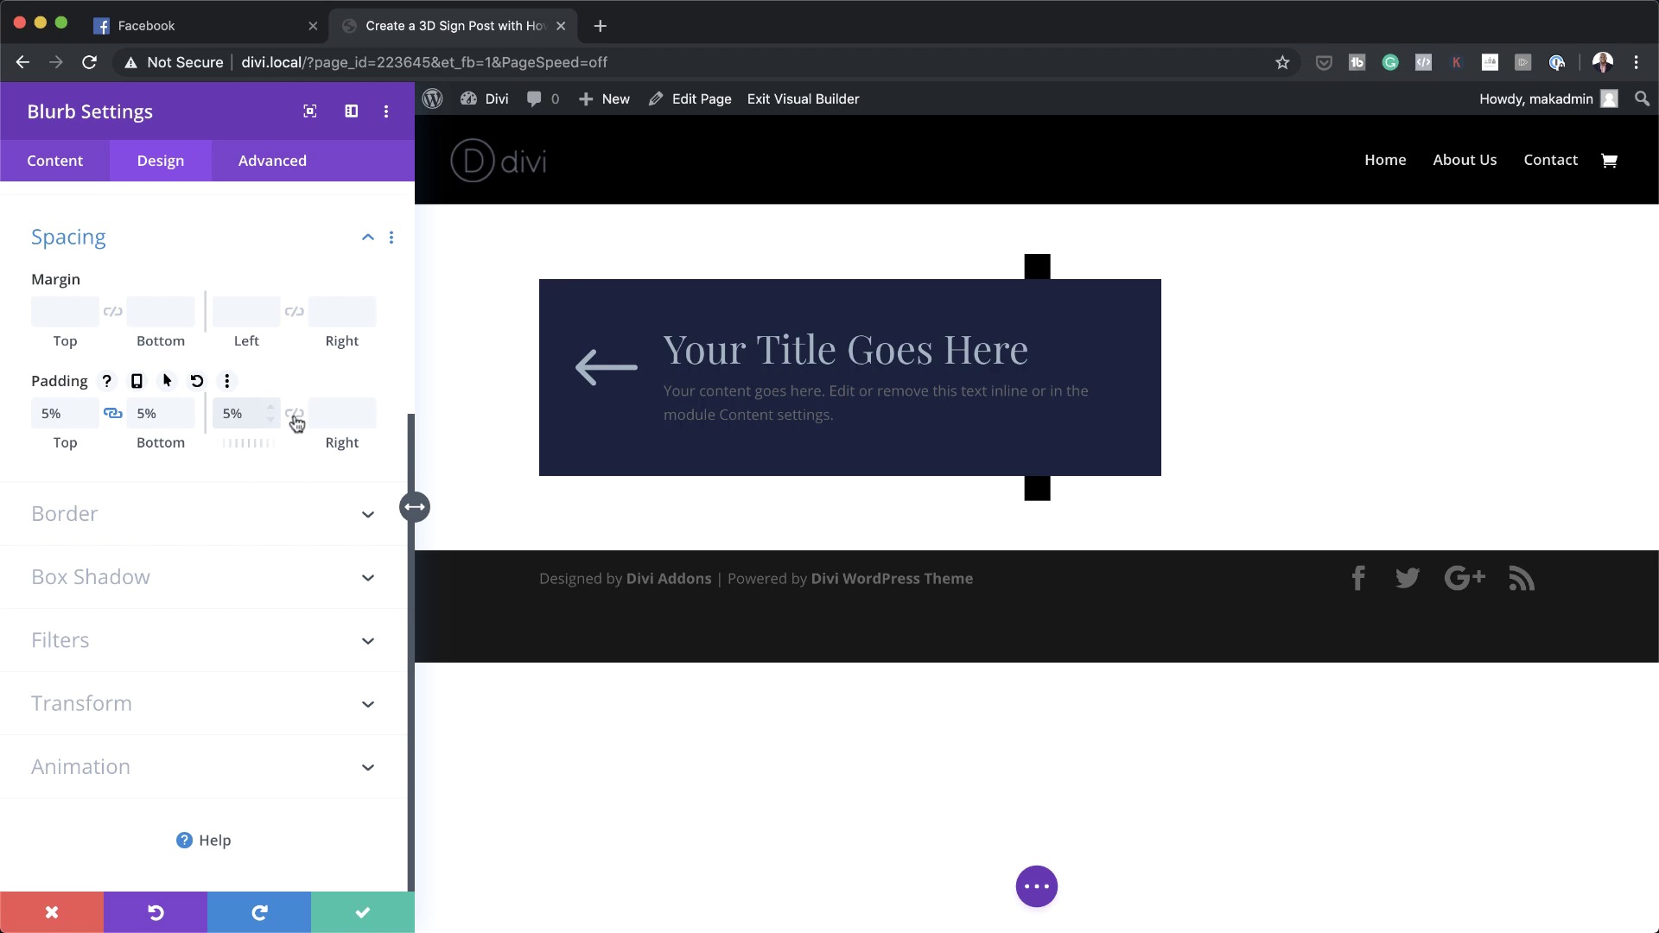
click(294, 413)
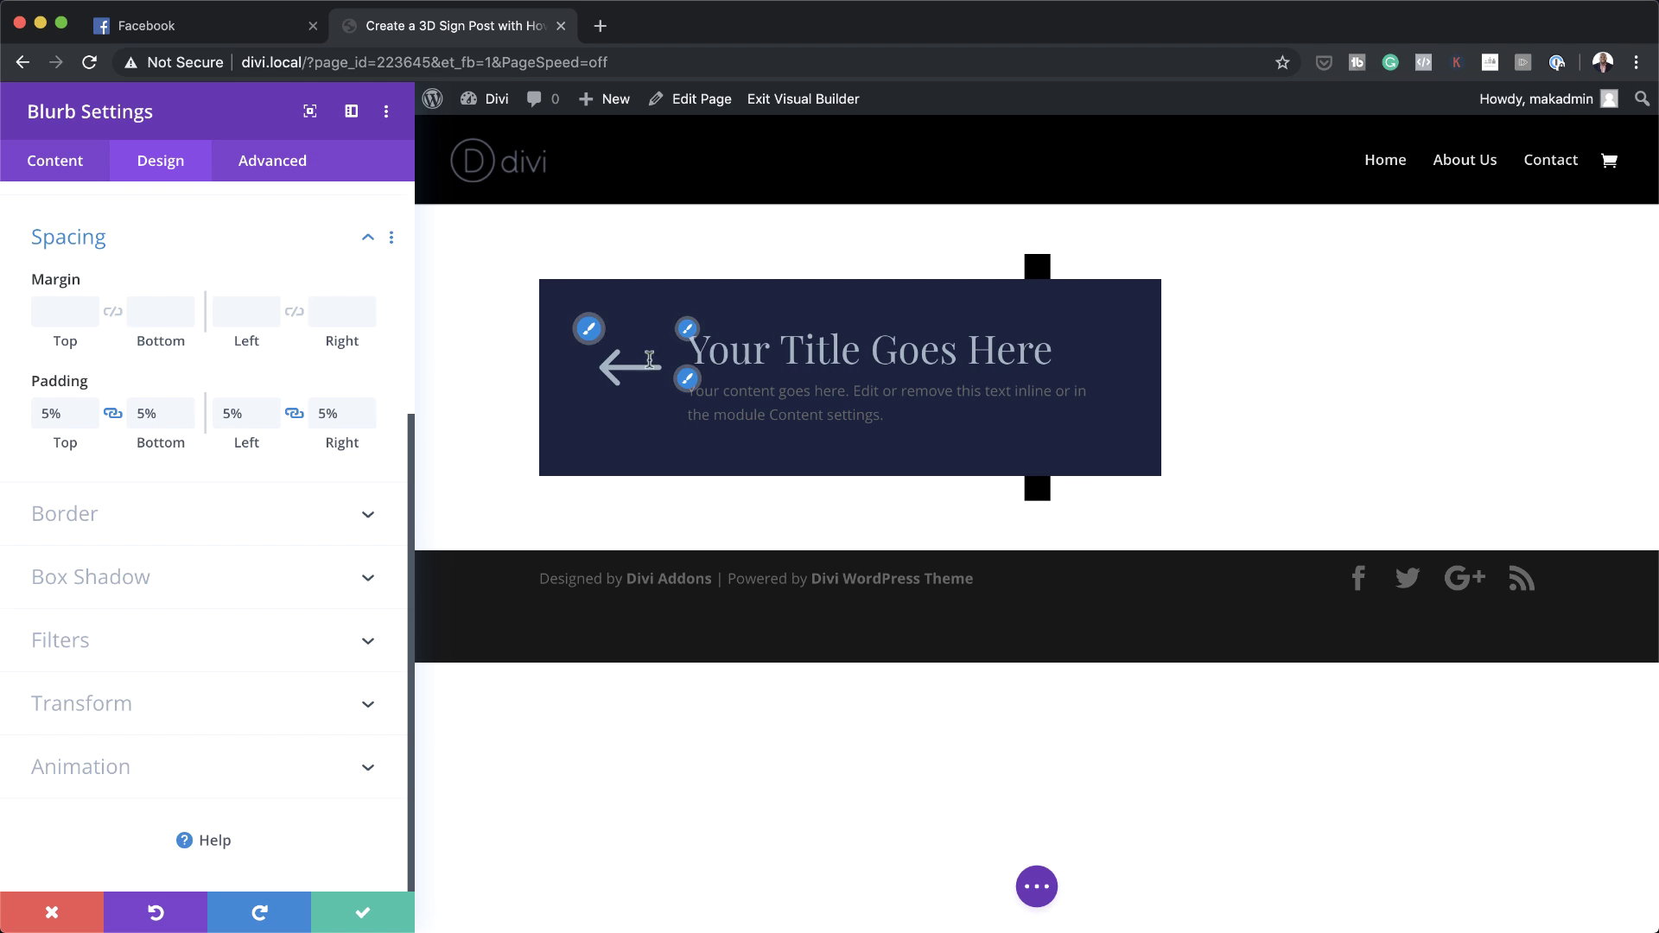
Set Text Alignment to right for both the blurb's body text and title text
click(687, 380)
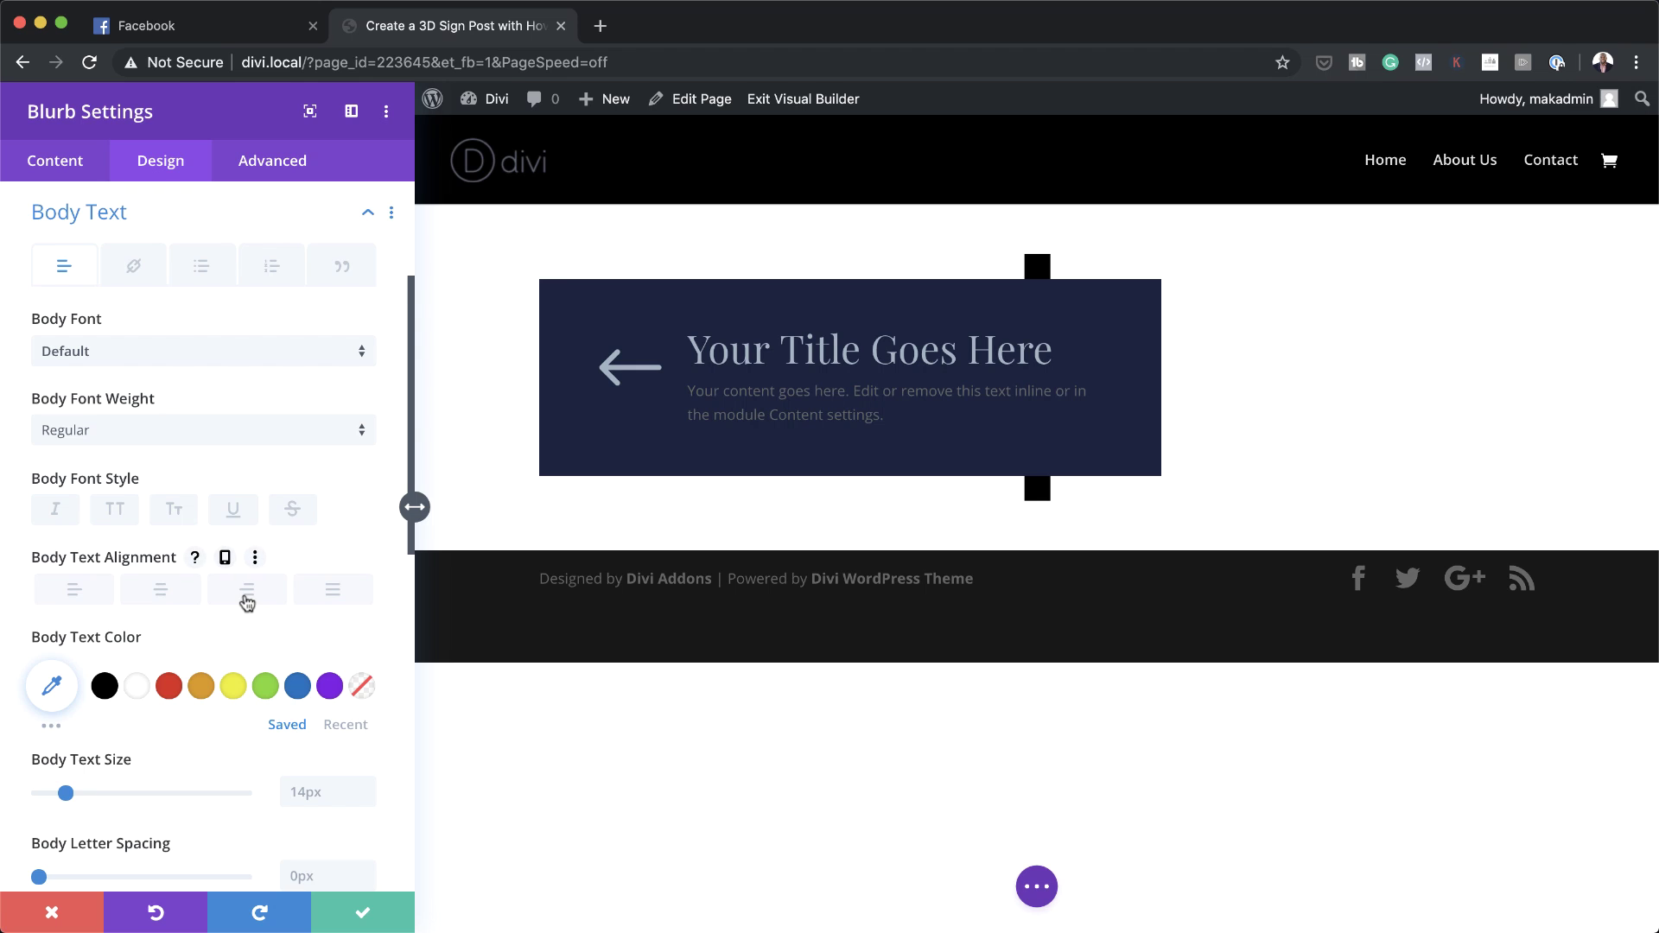
click(247, 601)
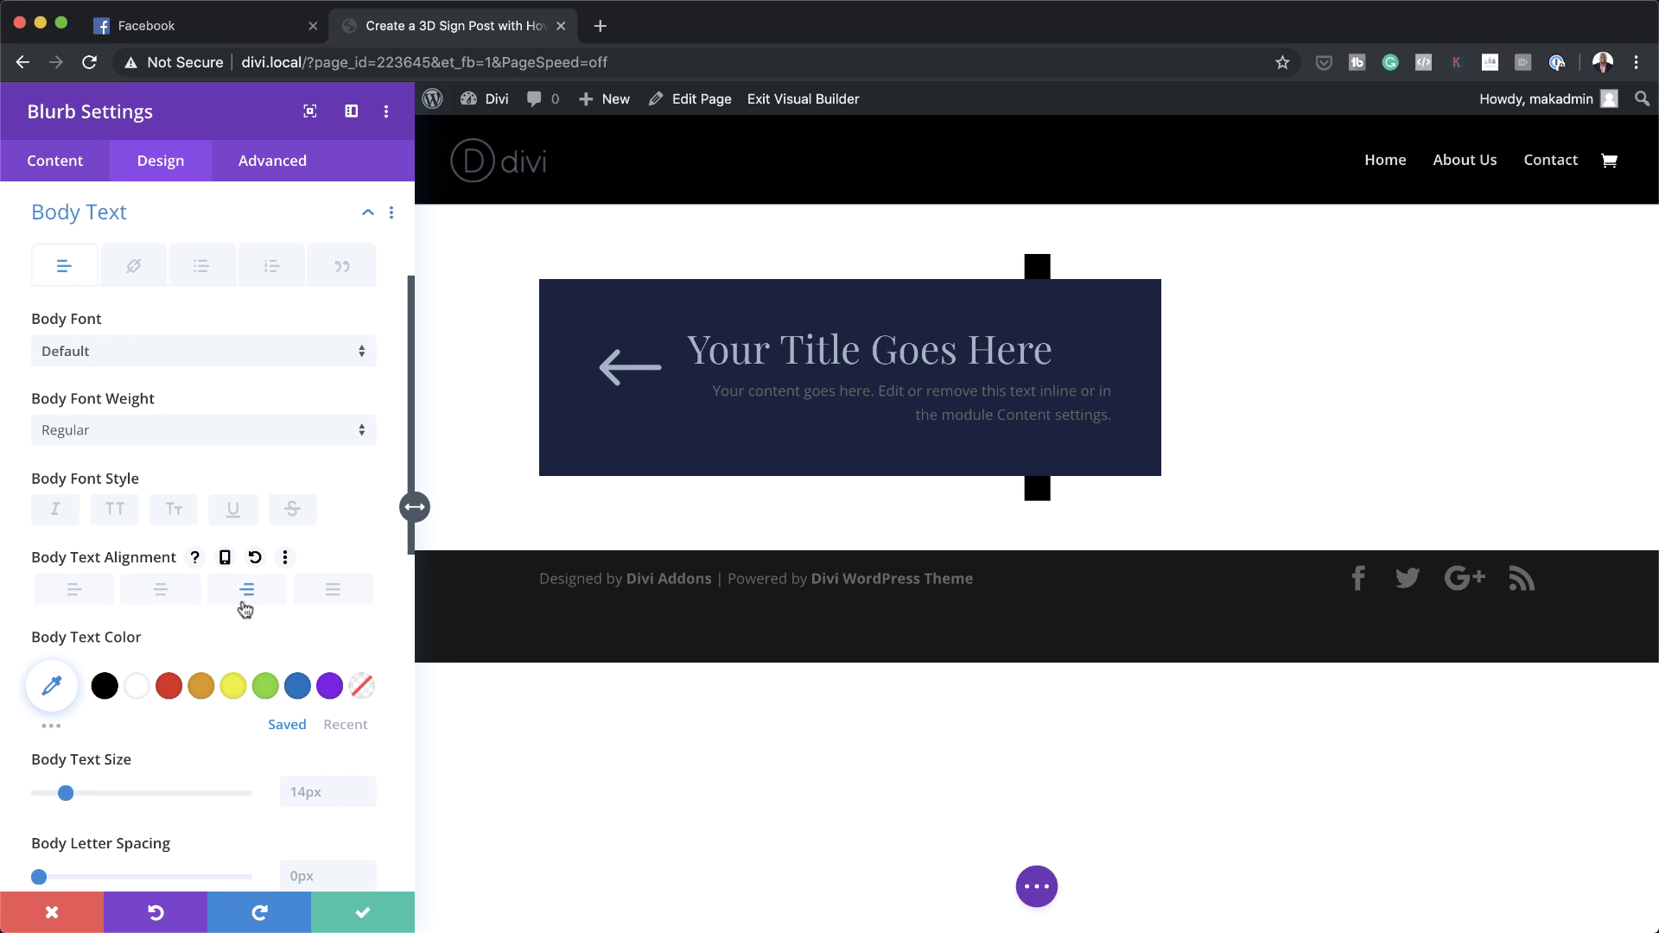
click(687, 331)
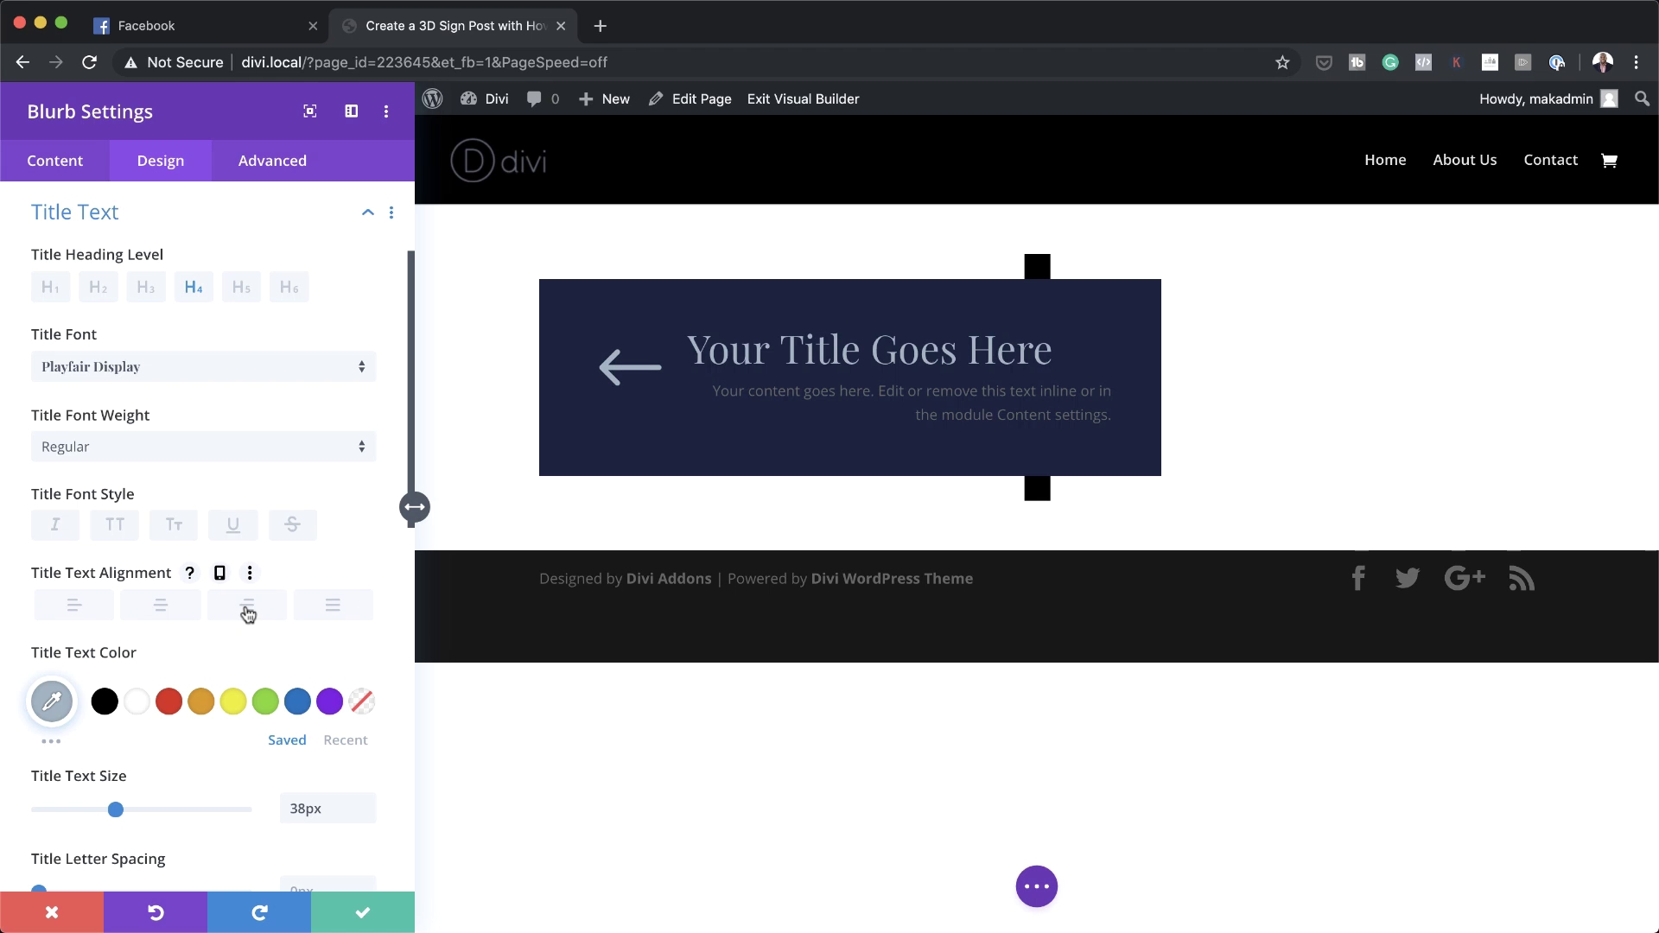
click(248, 614)
scroll(272, 743, down, 8)
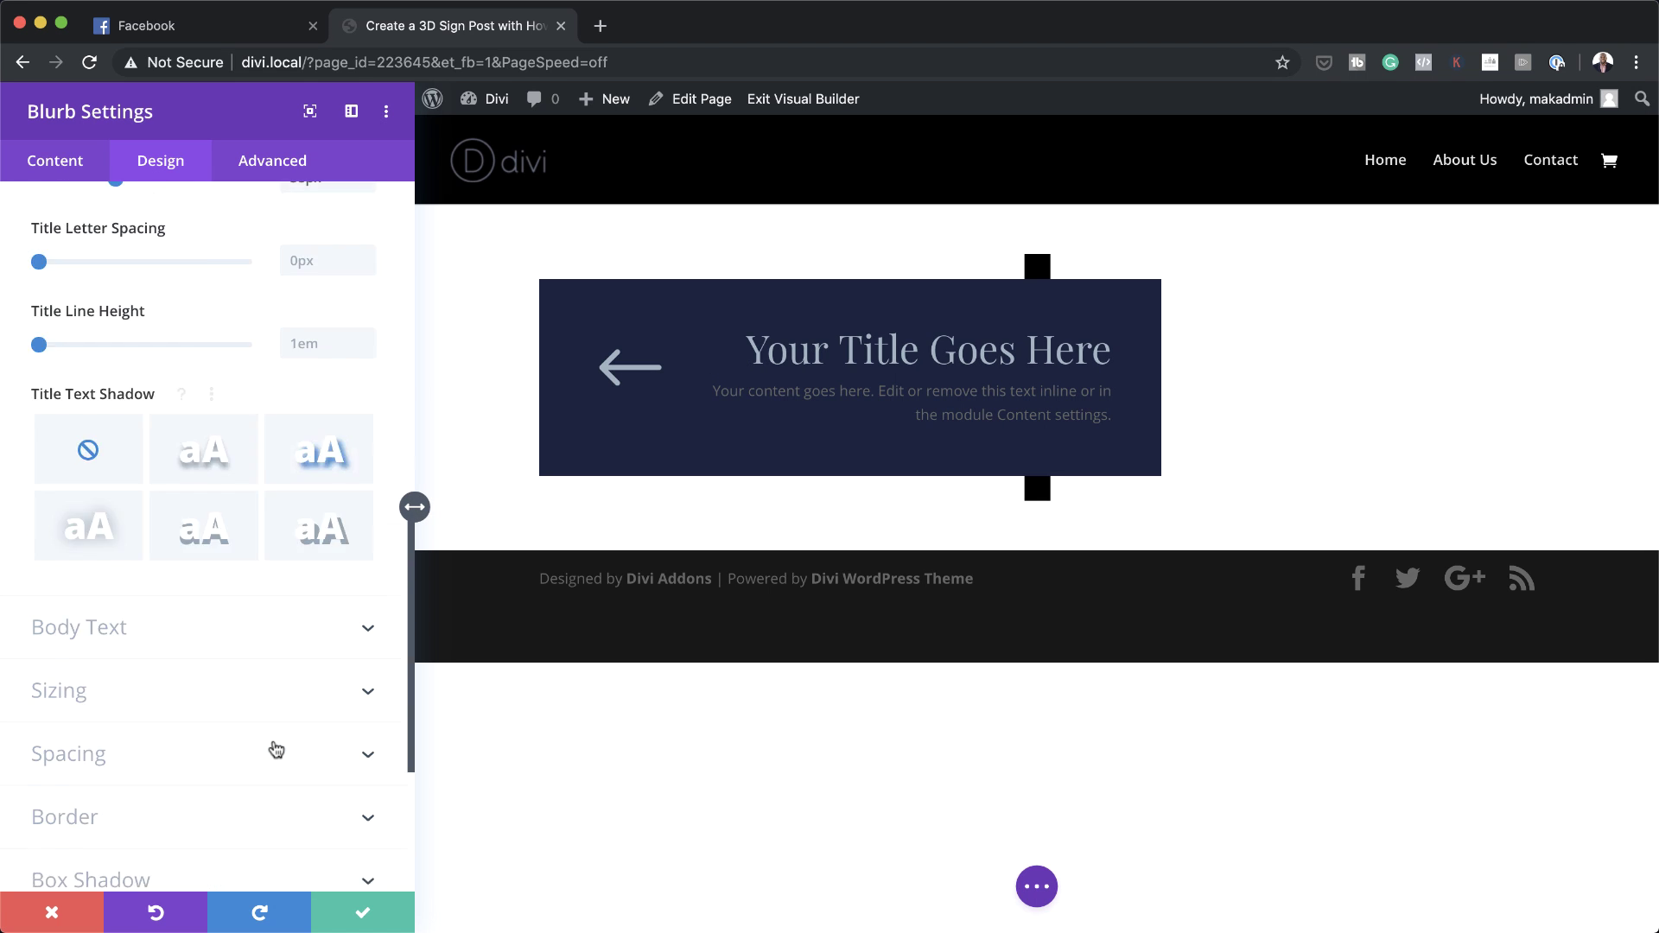
scroll(275, 748, down, 3)
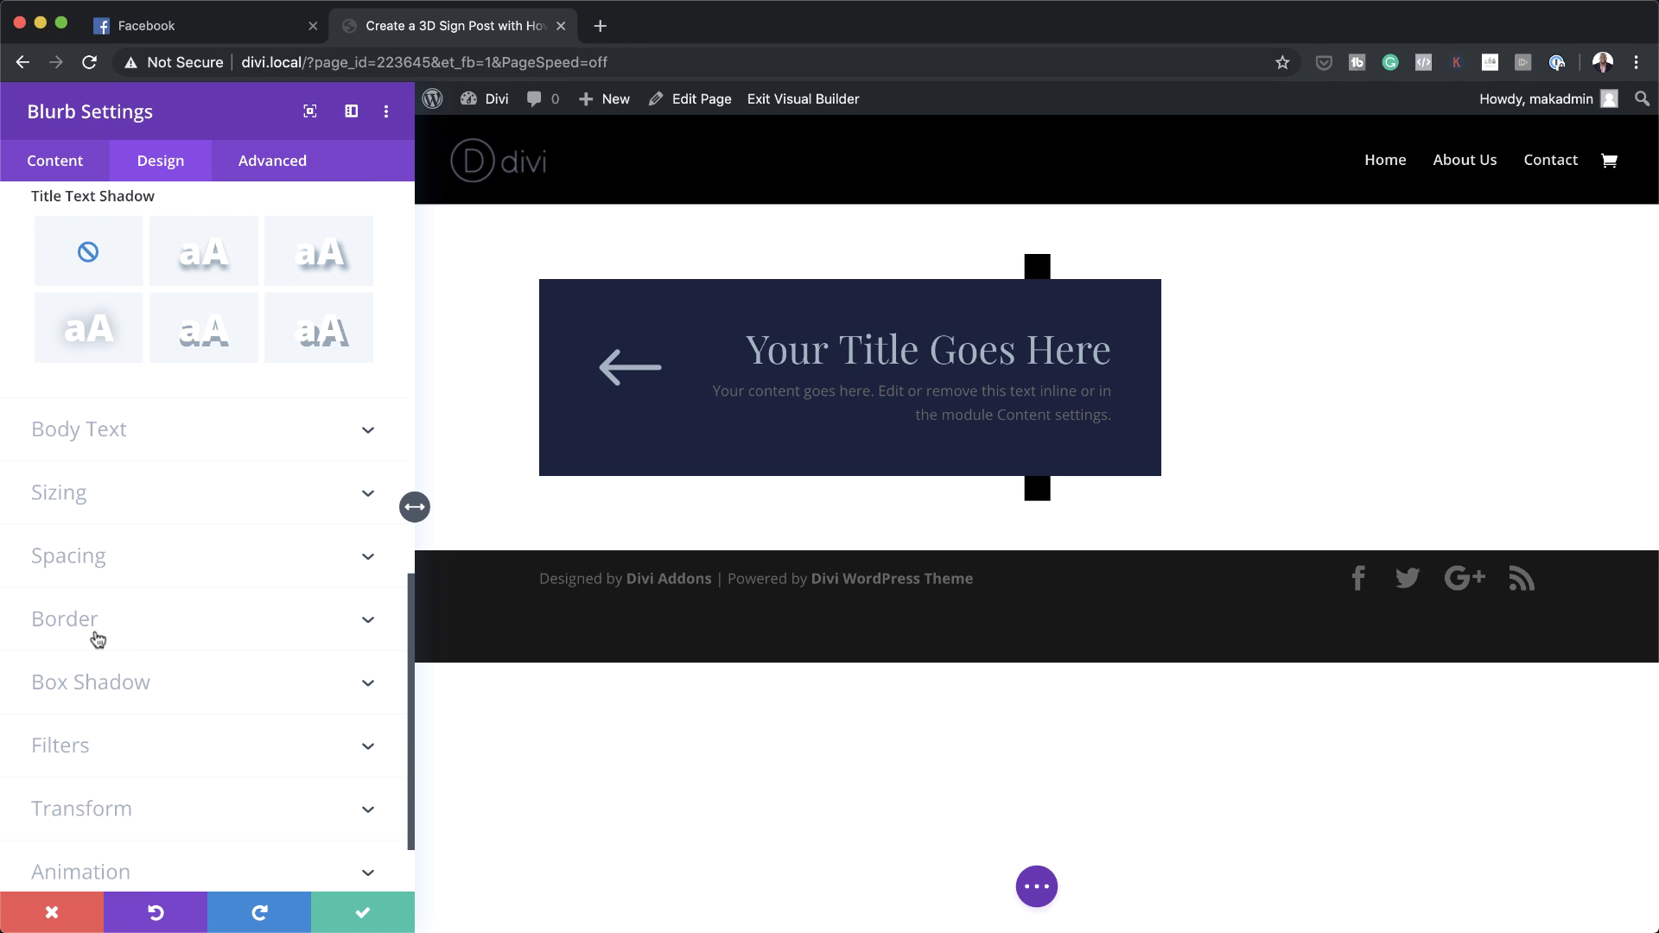
click(98, 640)
Round the blurb's corners and give it a solid dark navy #21335e border
click(65, 301)
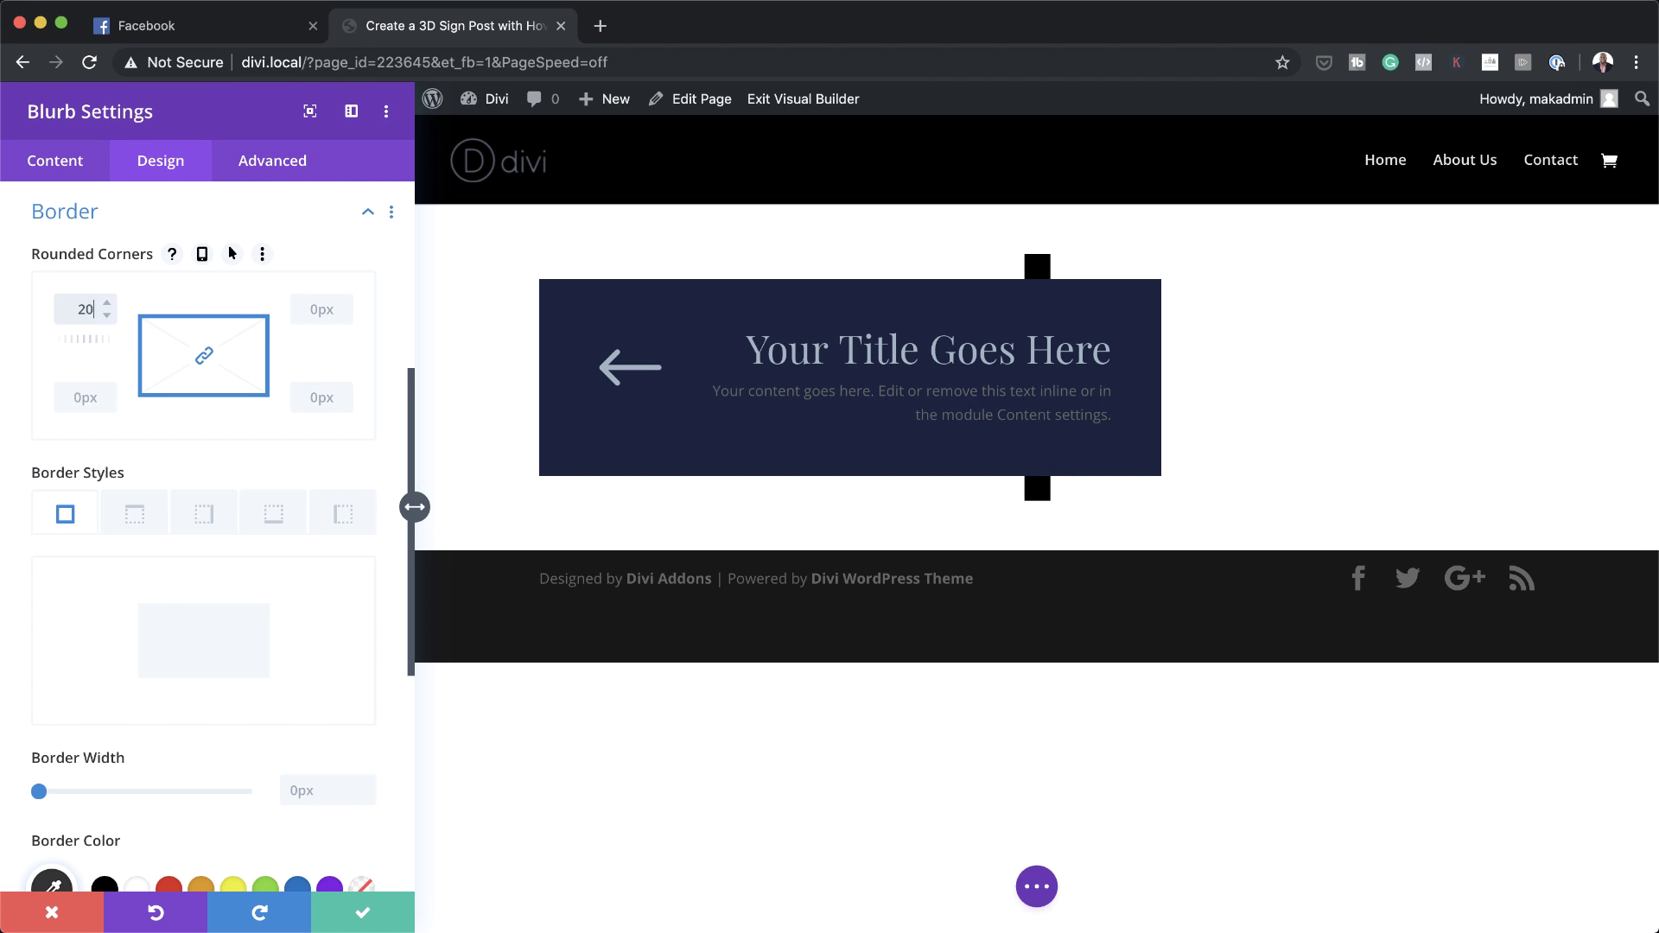
scroll(199, 622, down, 1)
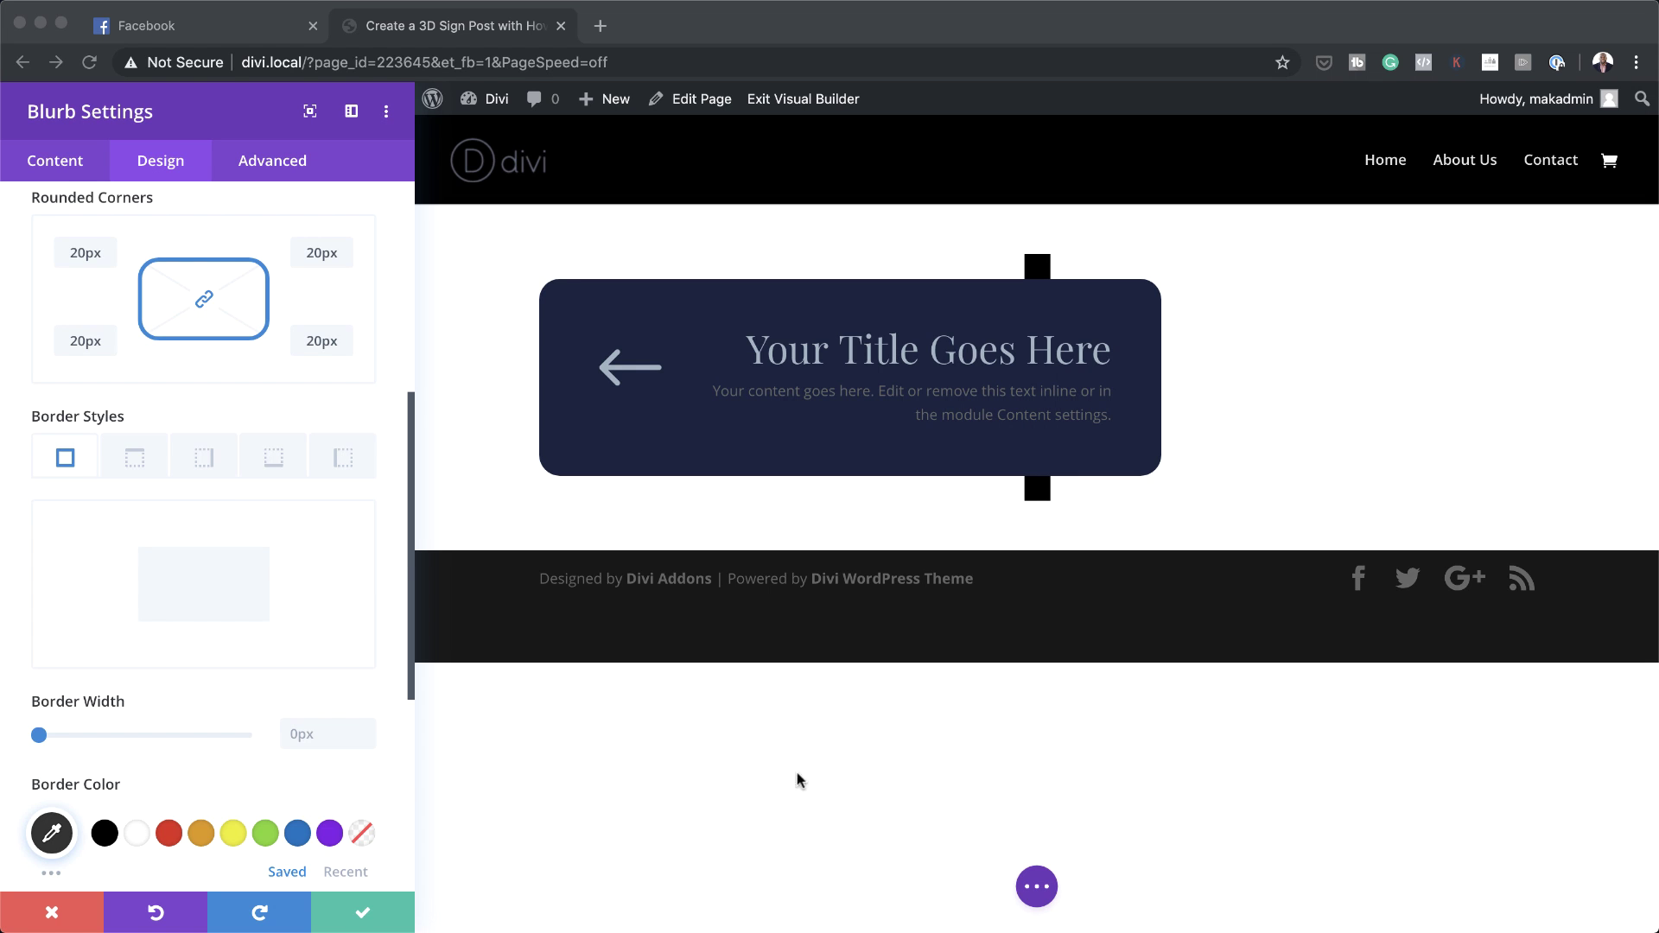
drag(39, 735, 51, 736)
scroll(151, 779, down, 1)
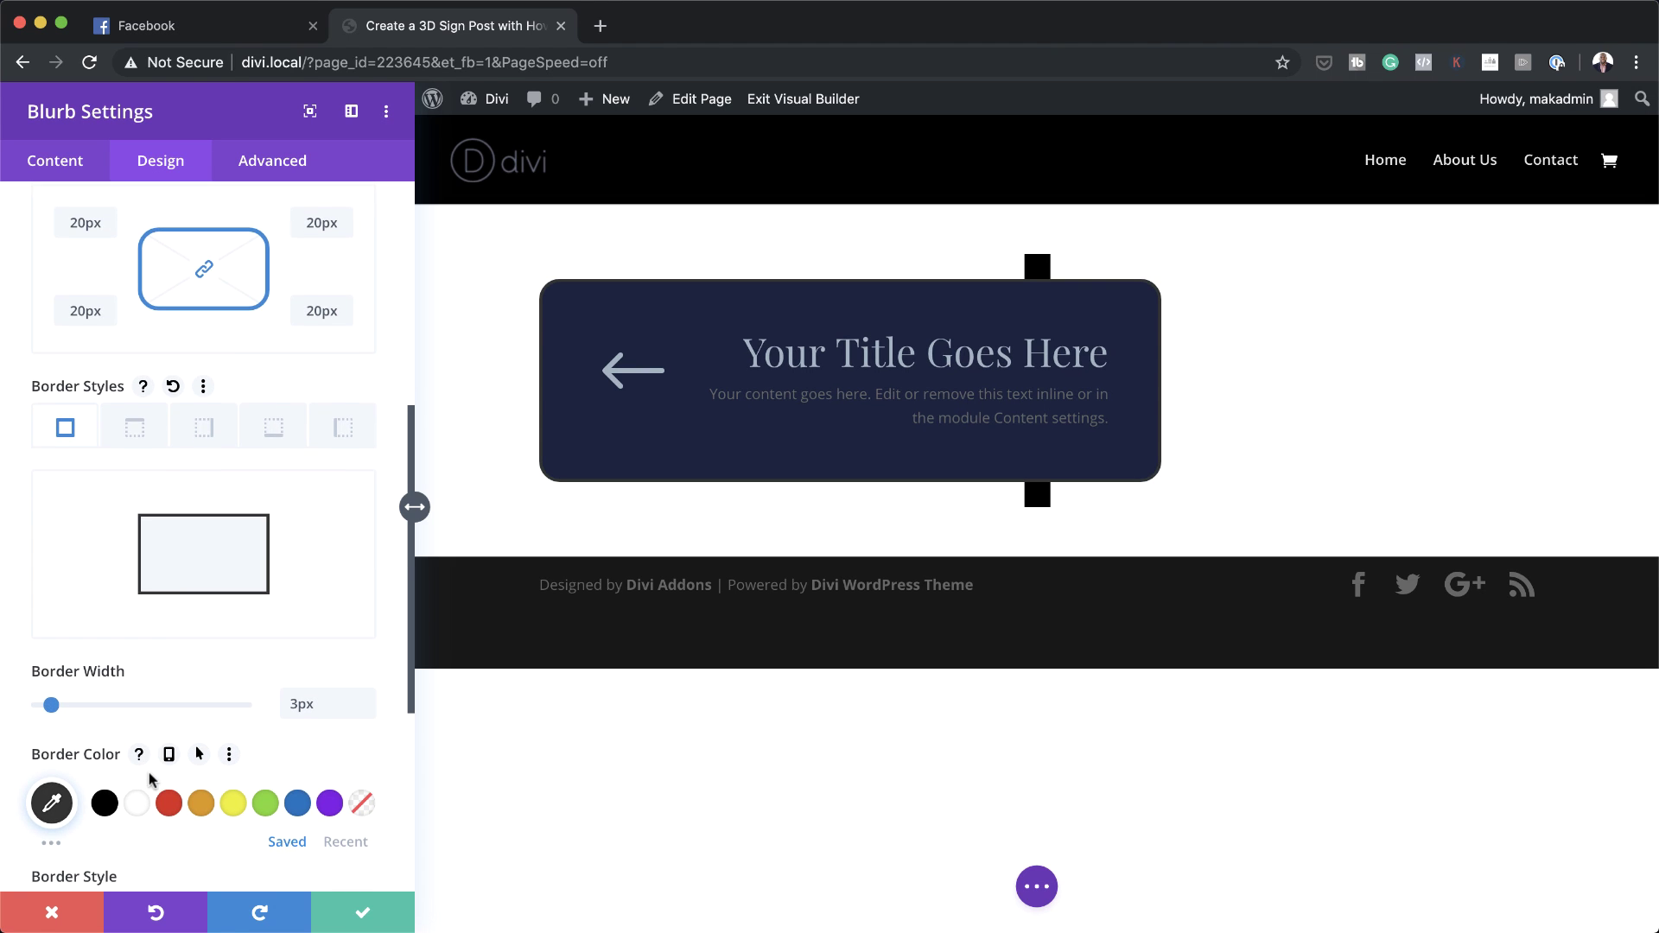
click(52, 793)
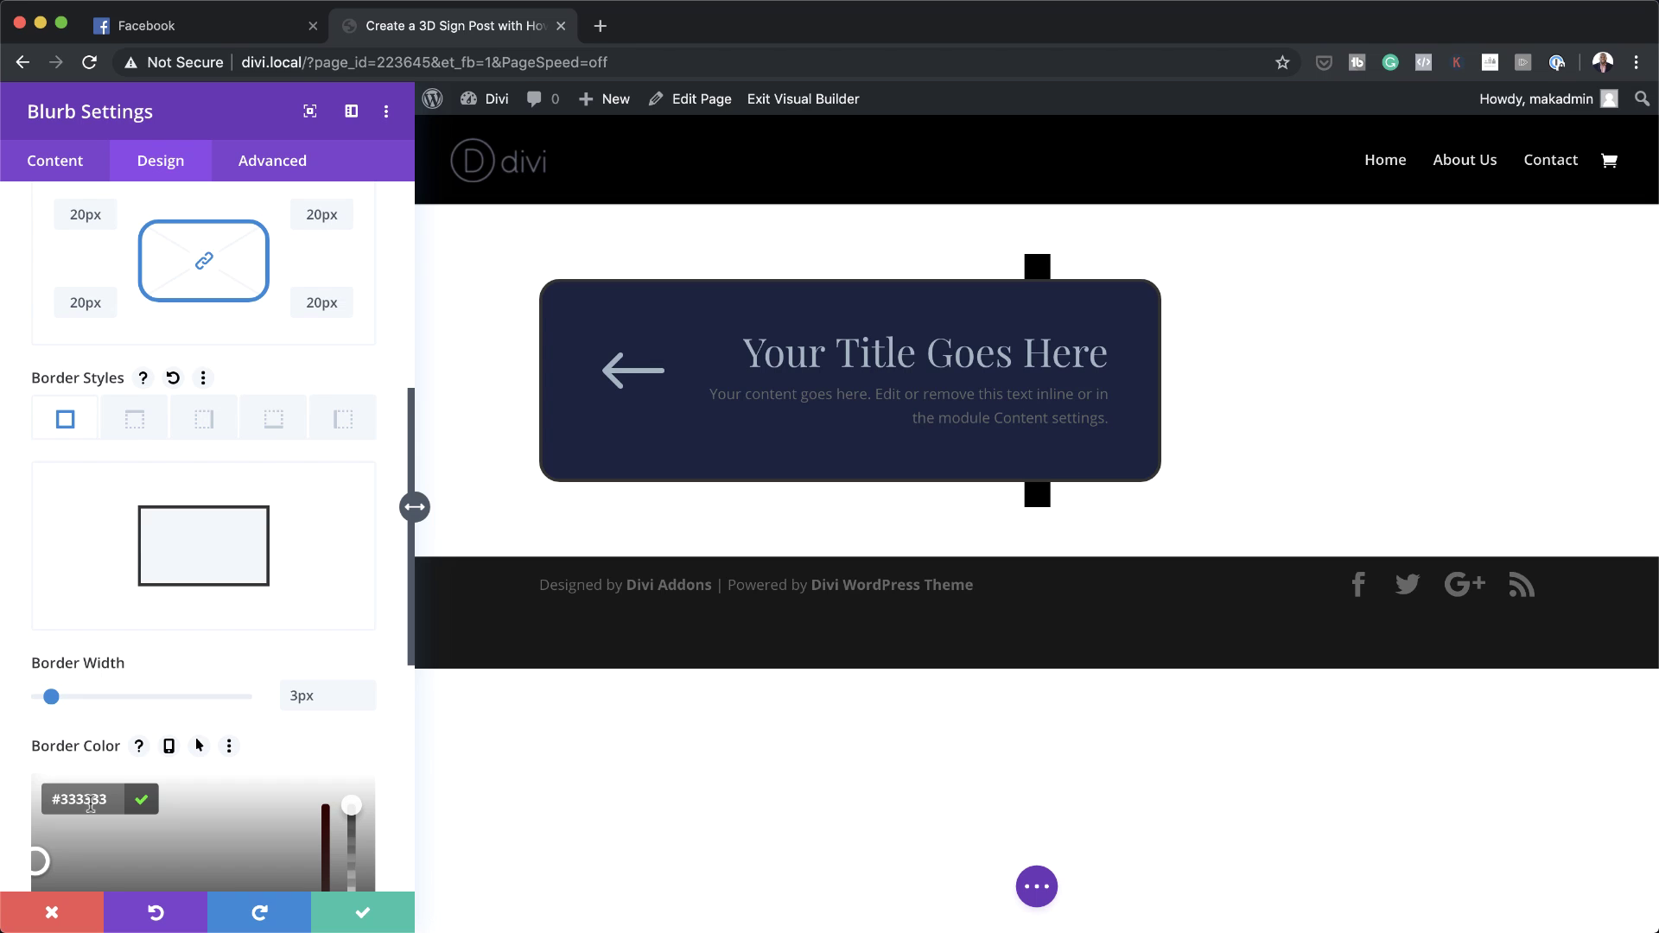
drag(59, 798, 108, 798)
text(21335e)
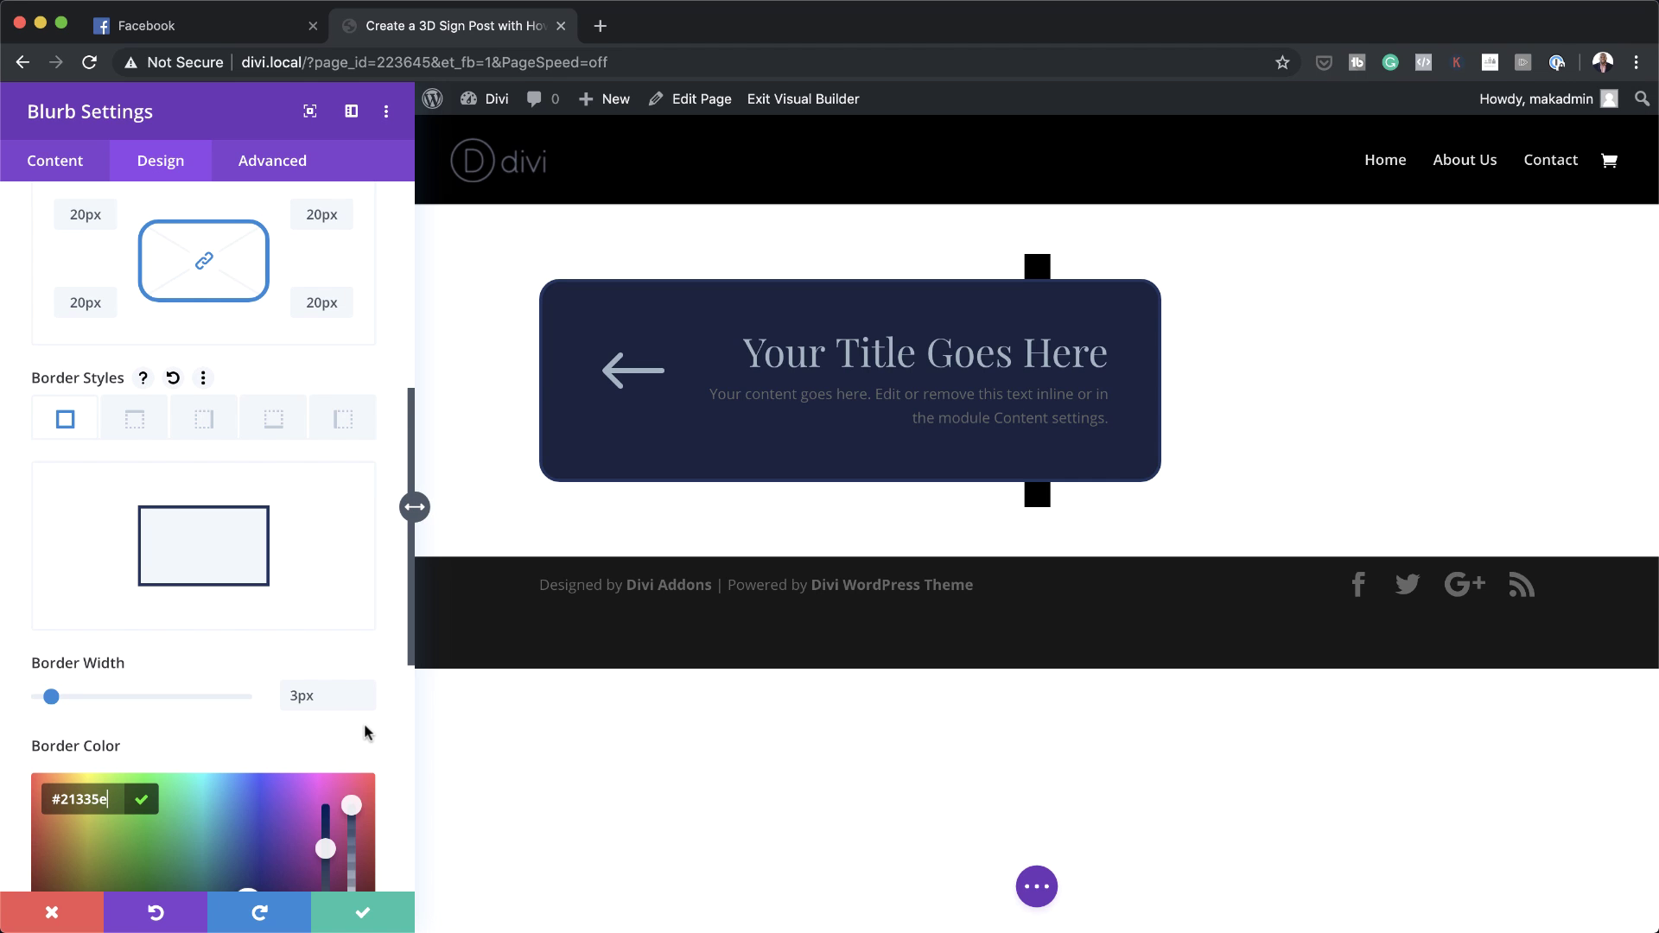
Rotate the blurb 20deg around its Z axis and save its settings
scroll(363, 733, down, 7)
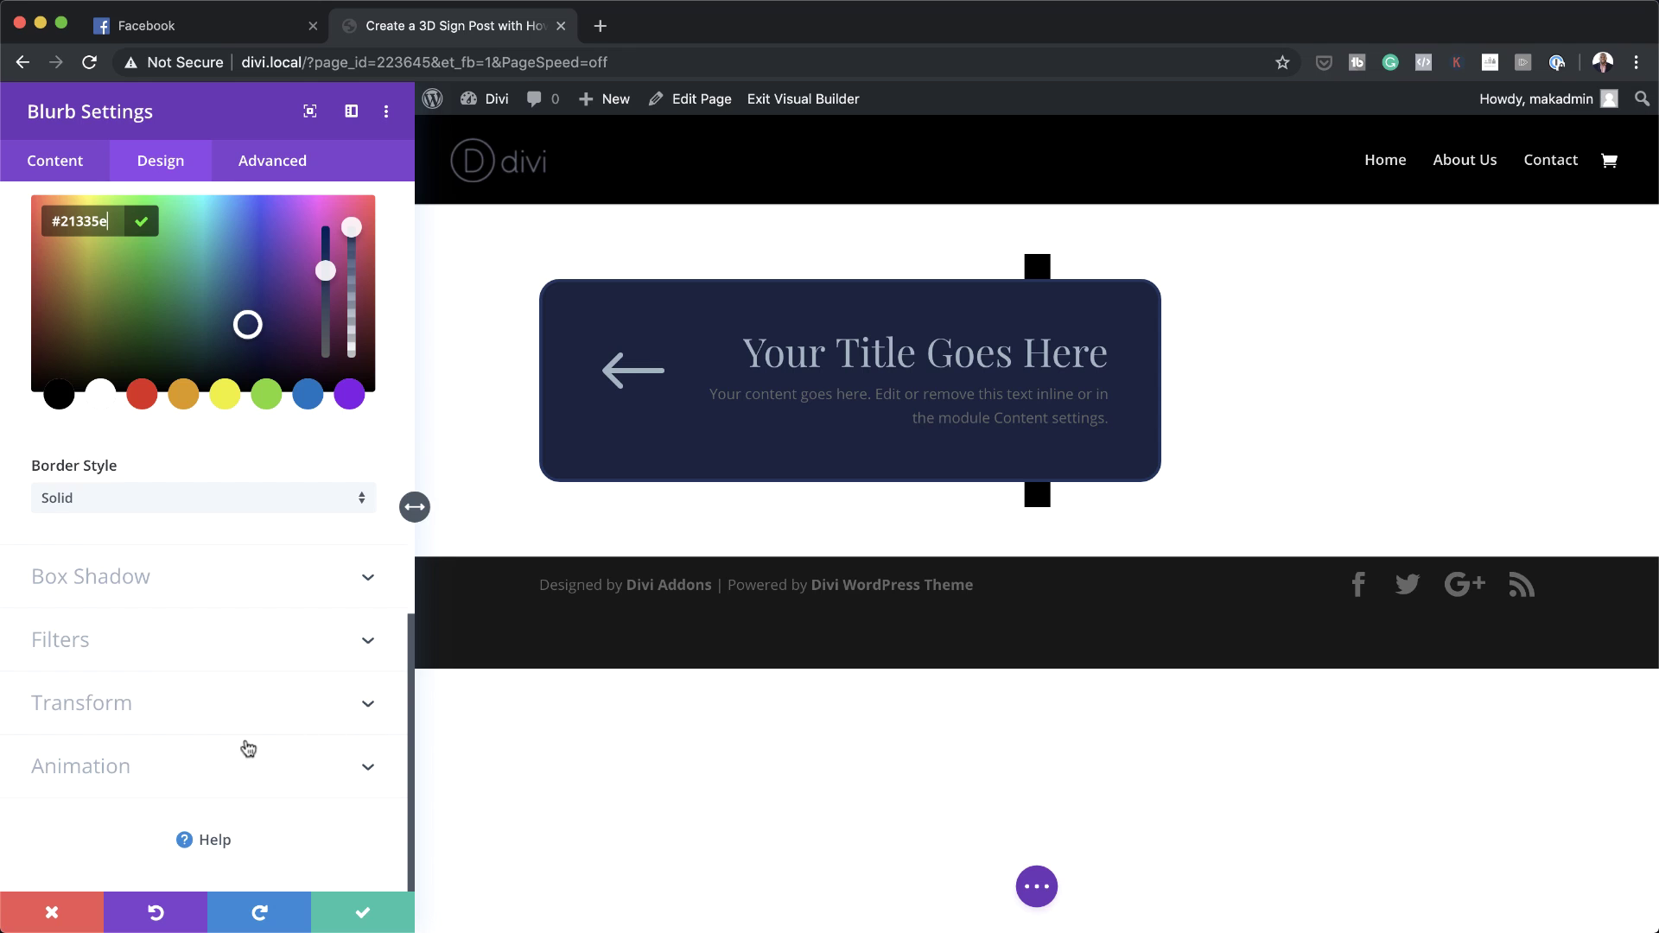
click(222, 709)
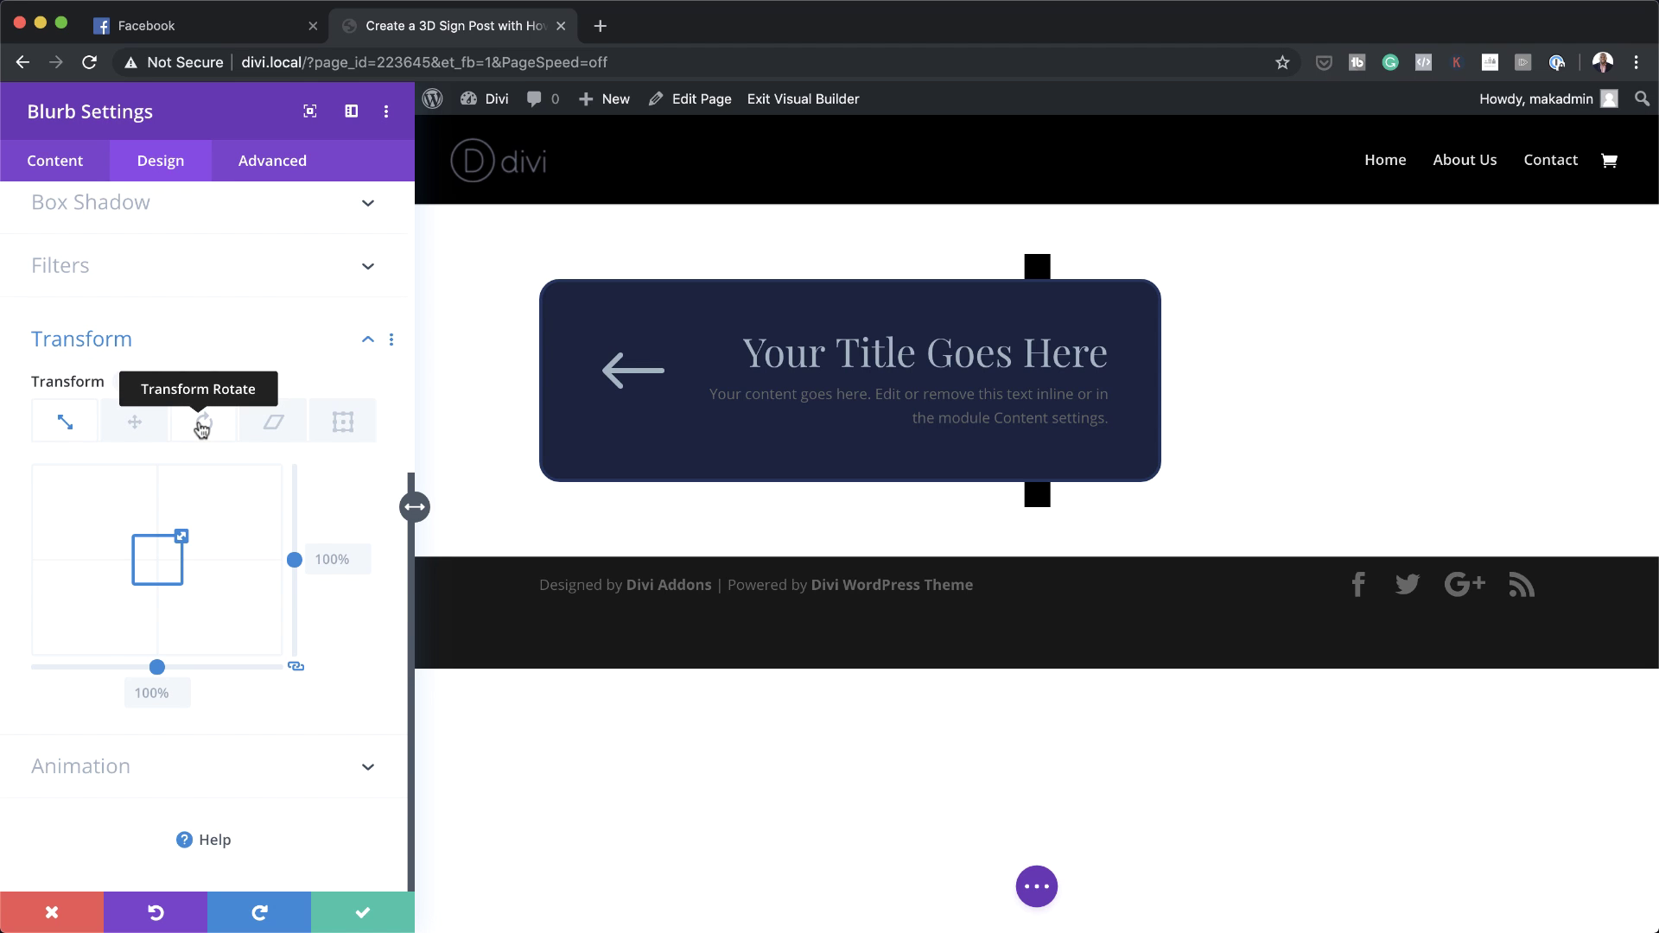
click(203, 423)
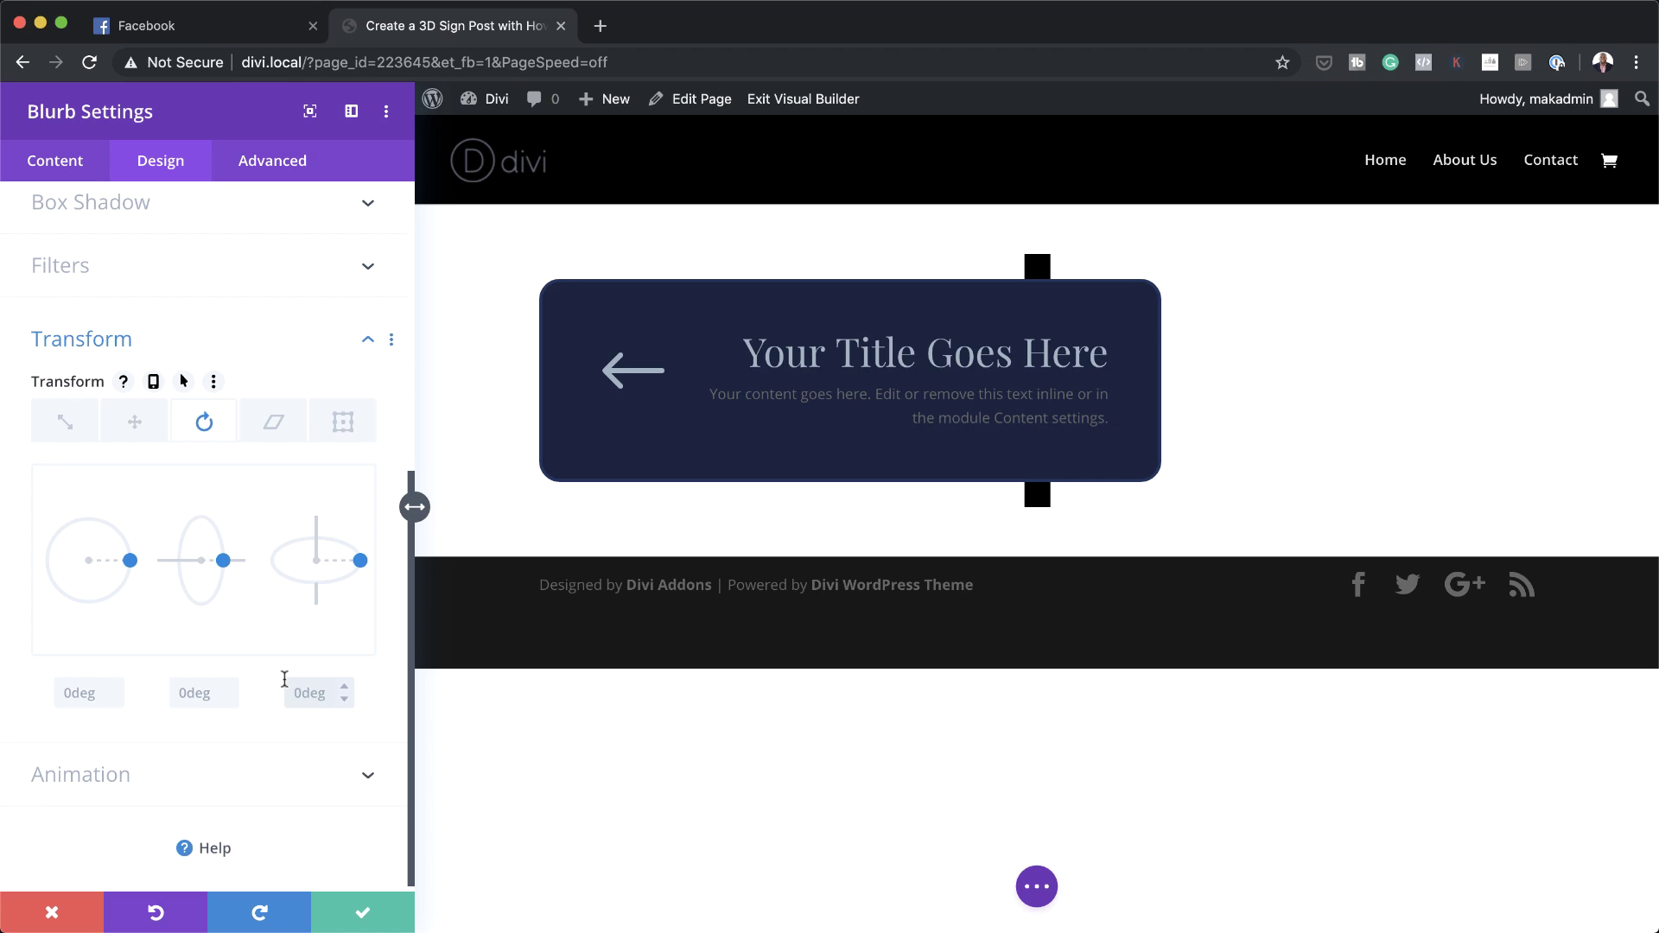
text(20deg)
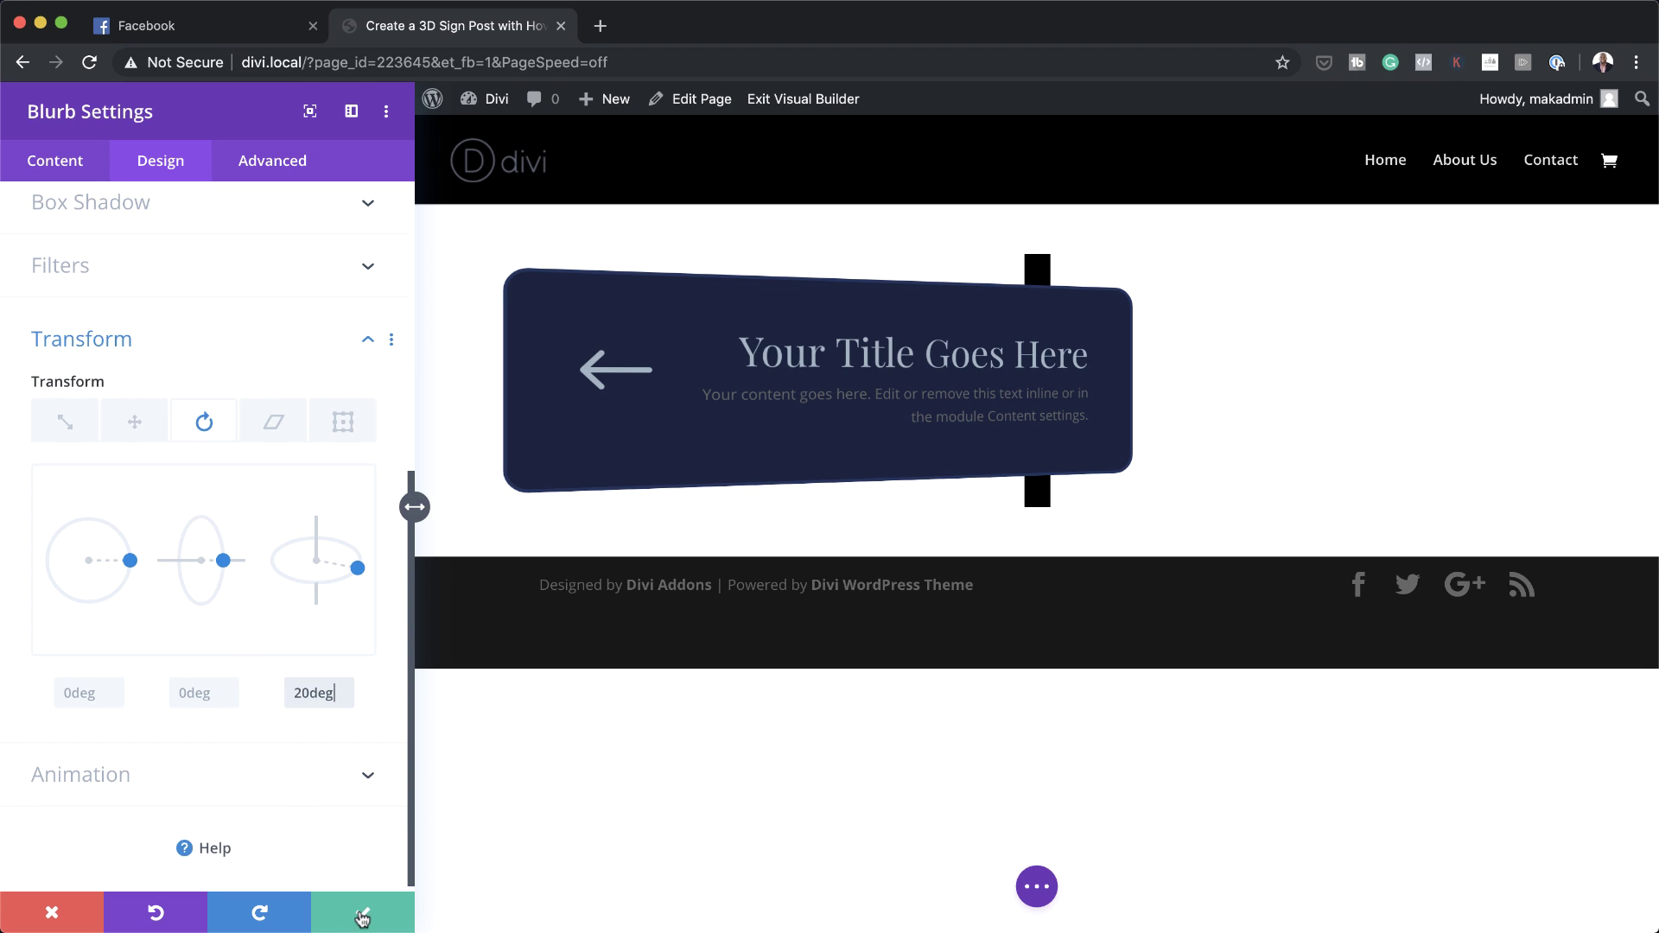
click(362, 914)
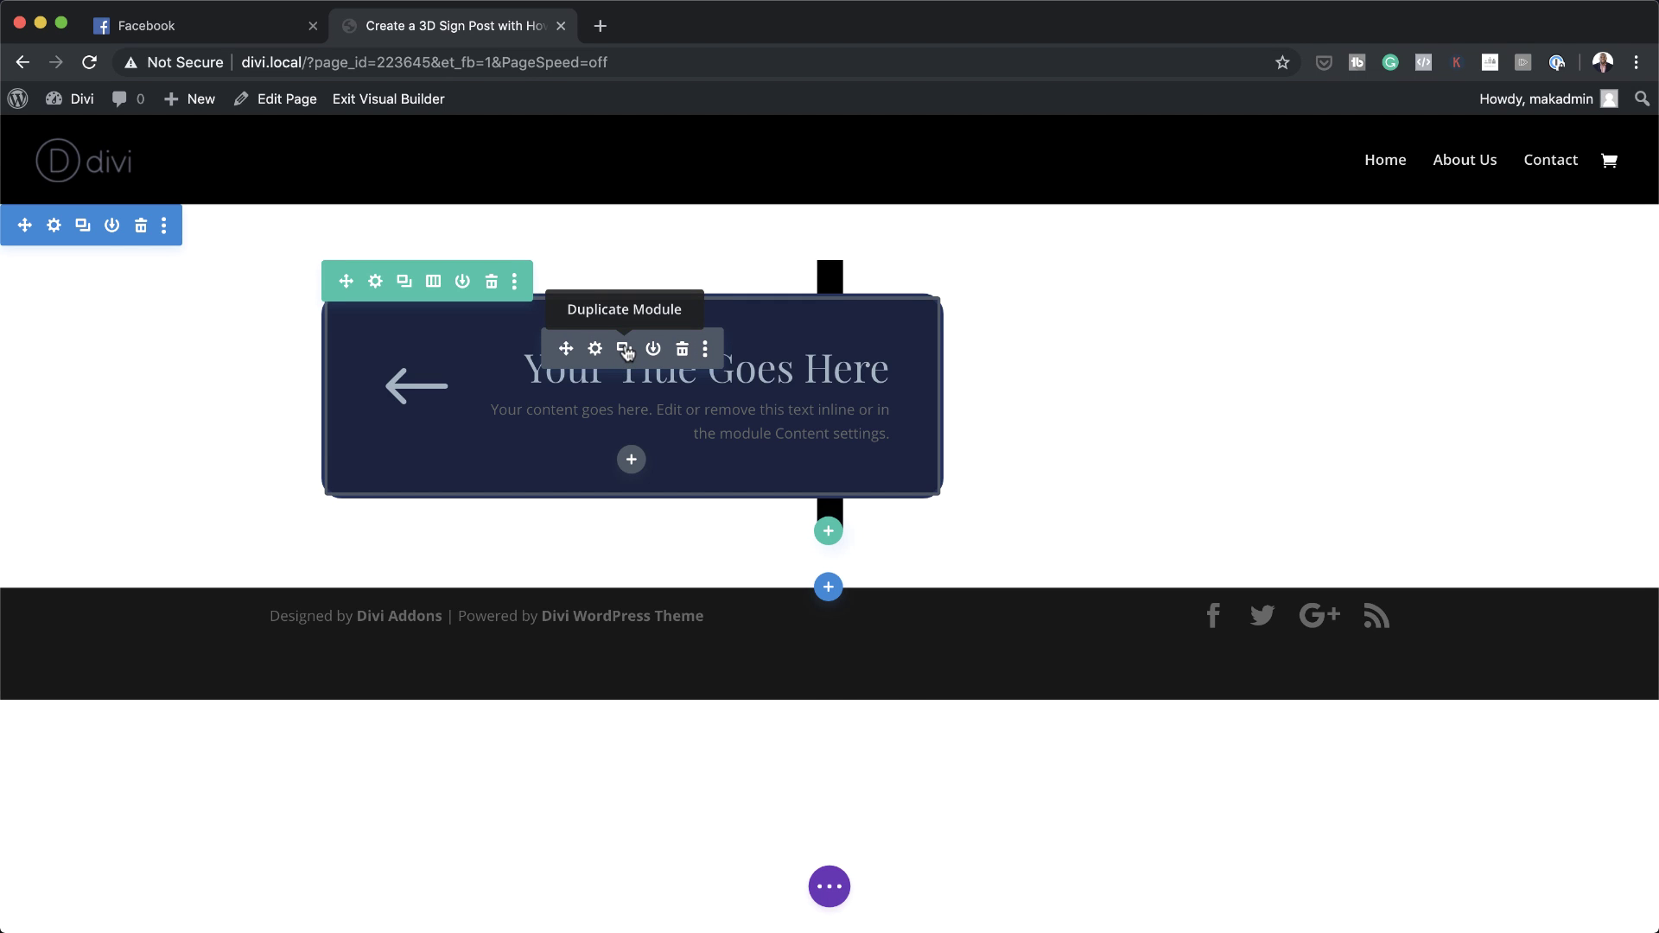
Duplicate the sign blurb twice and set the middle copy's Z rotation to -30deg
click(624, 350)
click(625, 350)
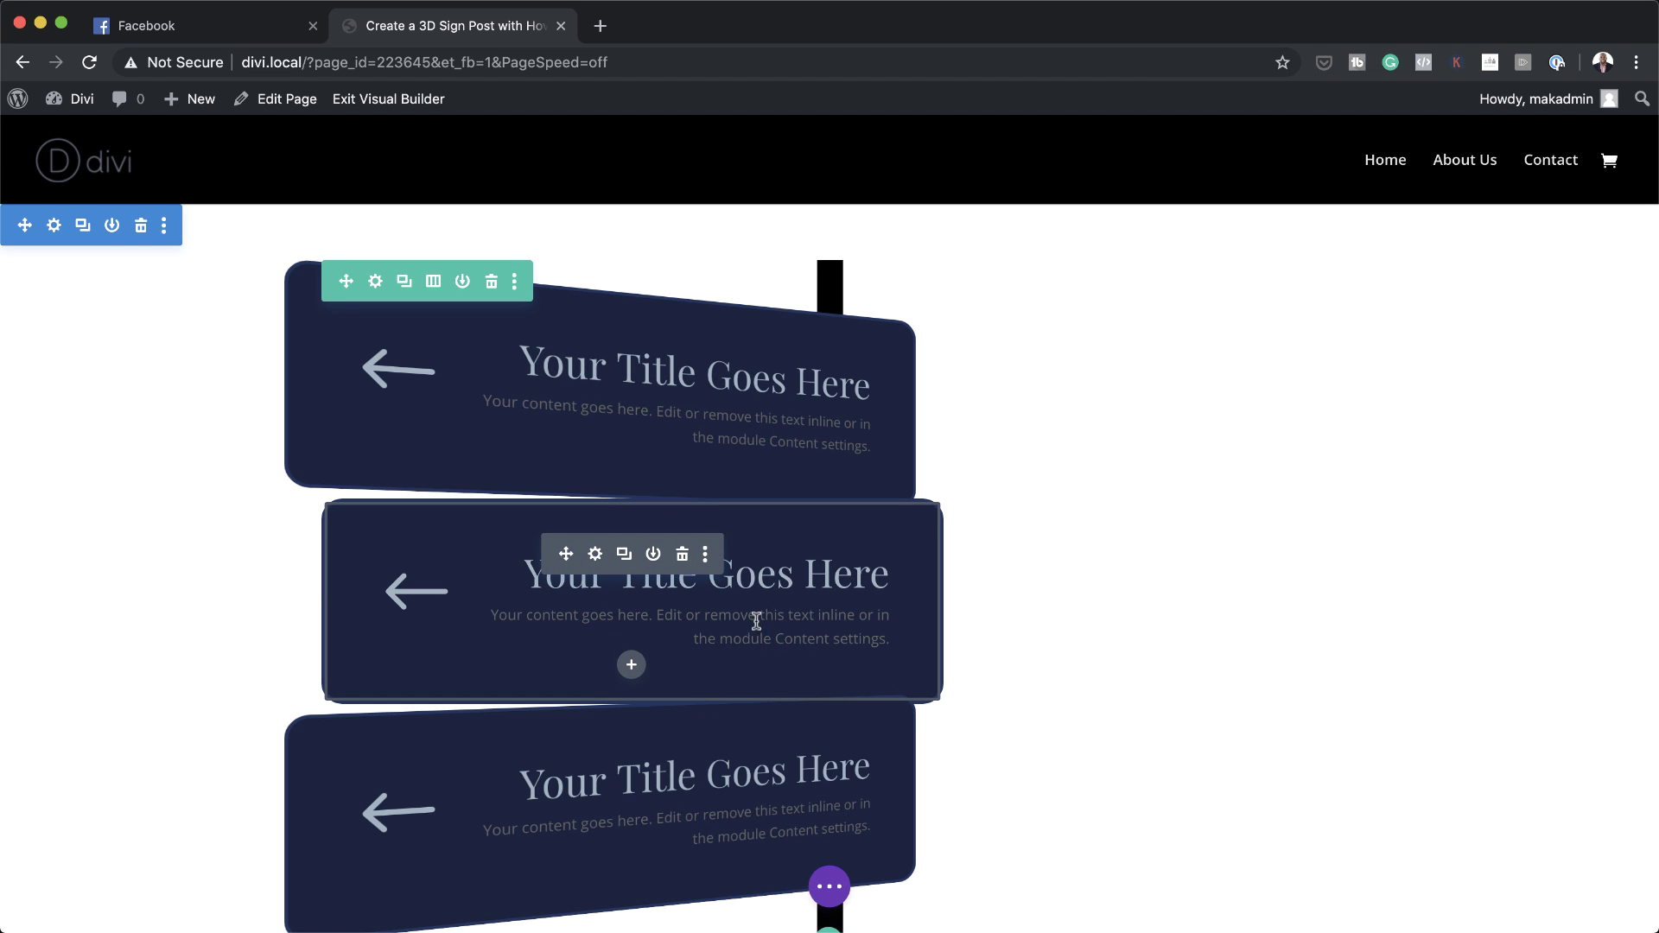
click(595, 555)
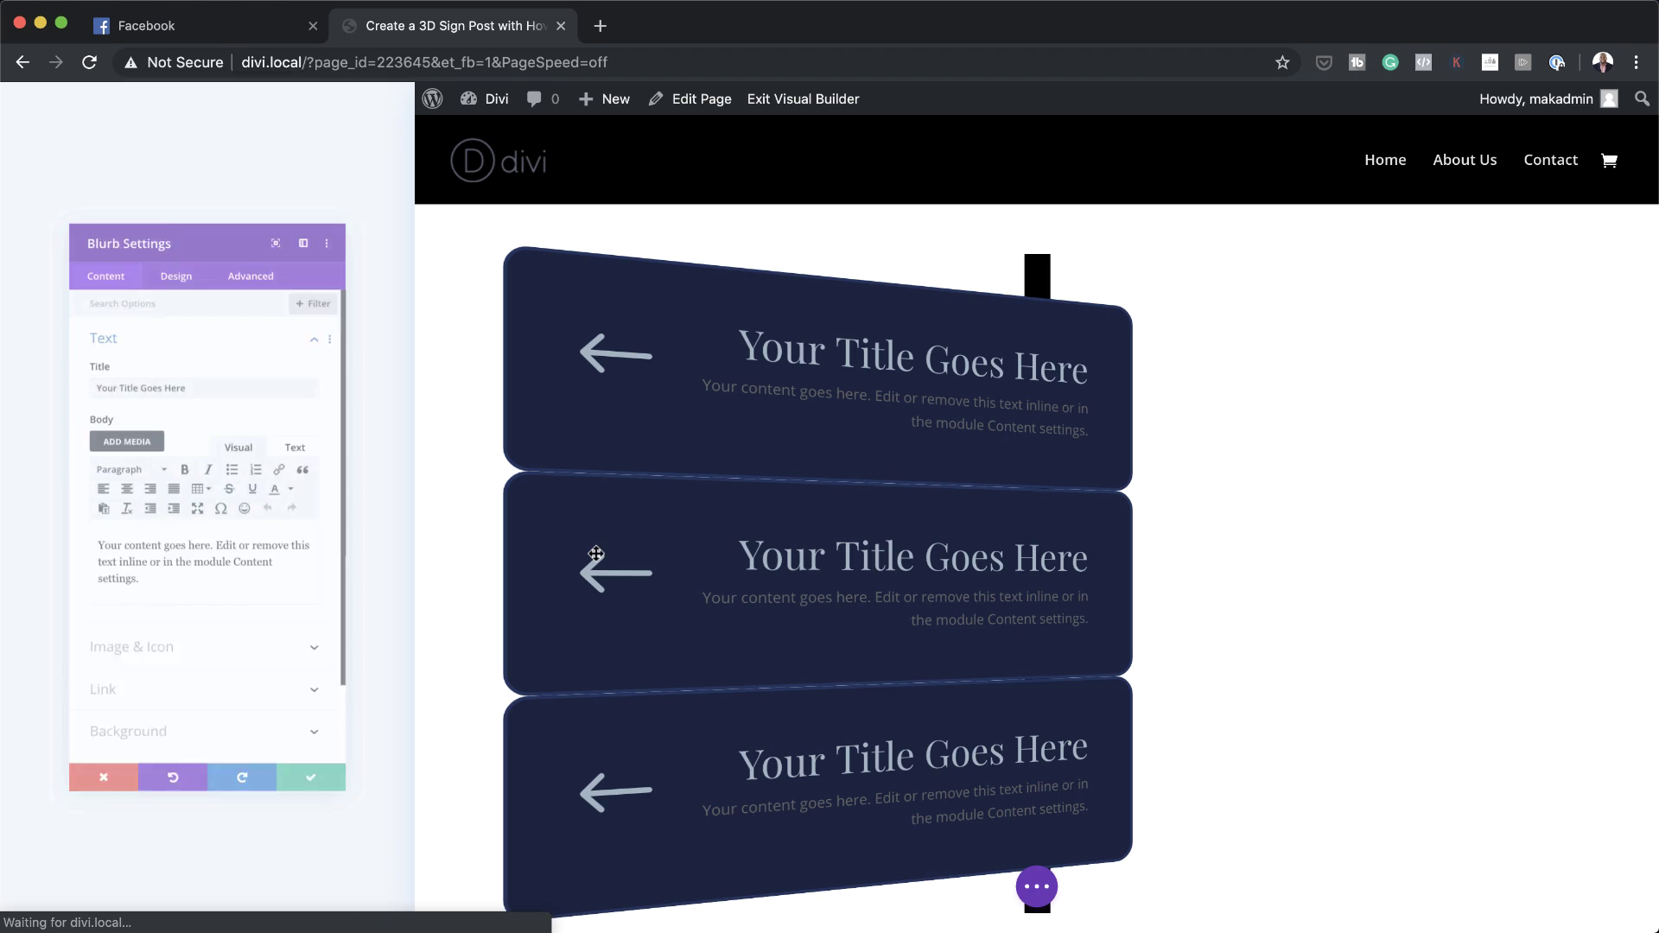
click(159, 166)
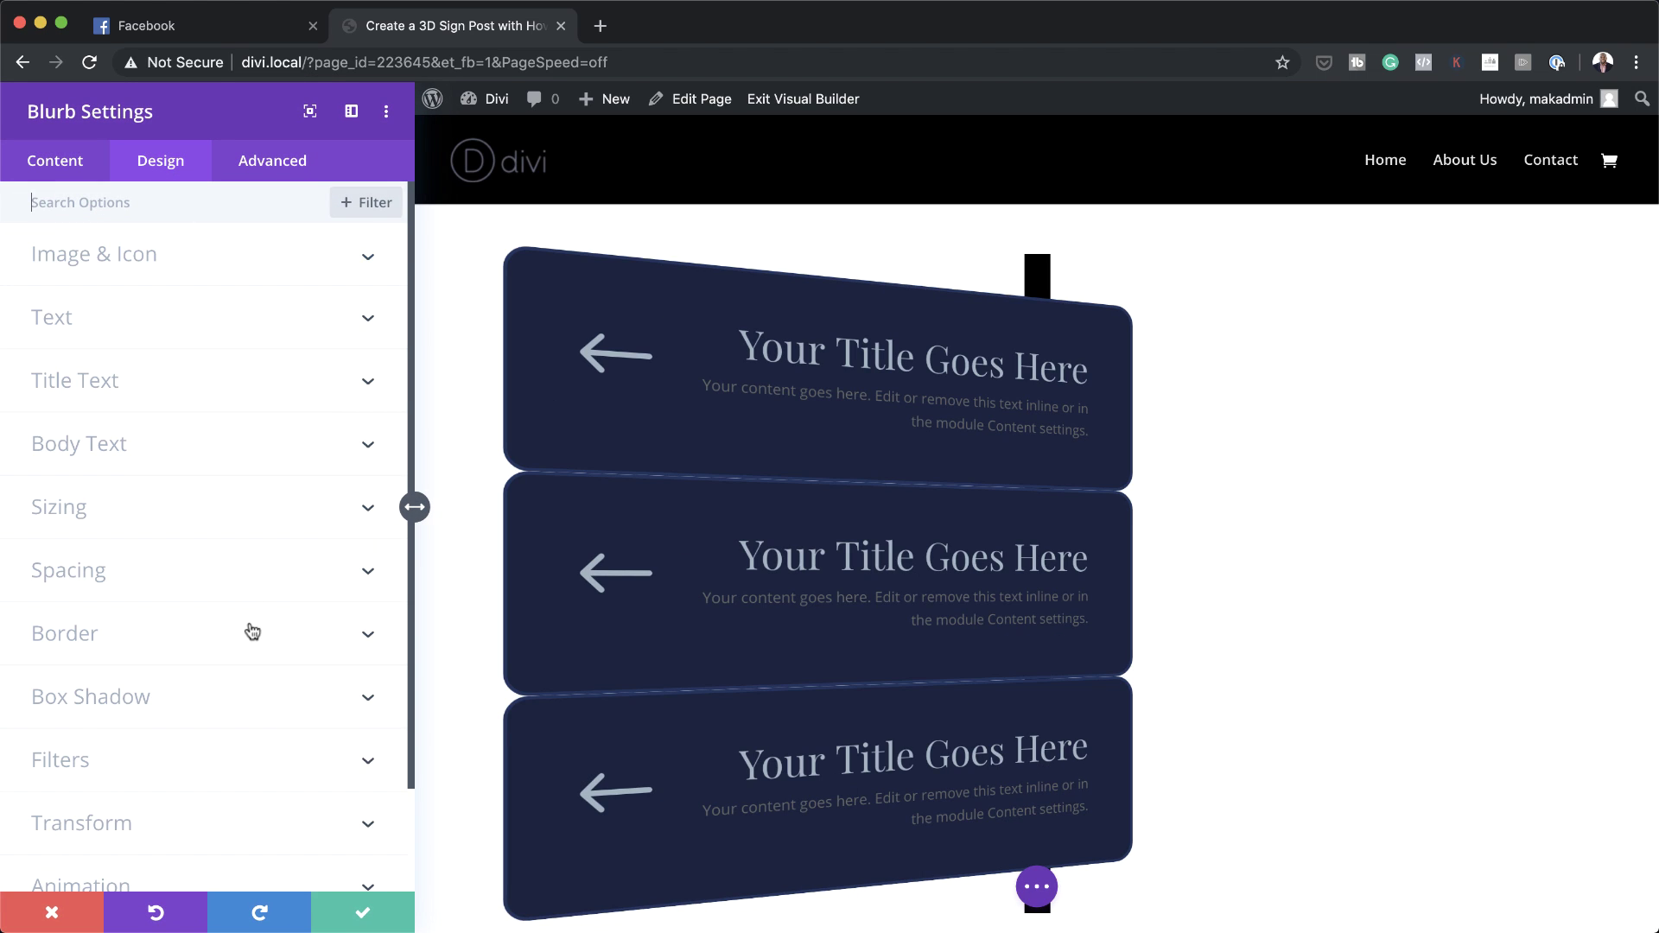
scroll(190, 682, down, 2)
click(126, 737)
click(207, 423)
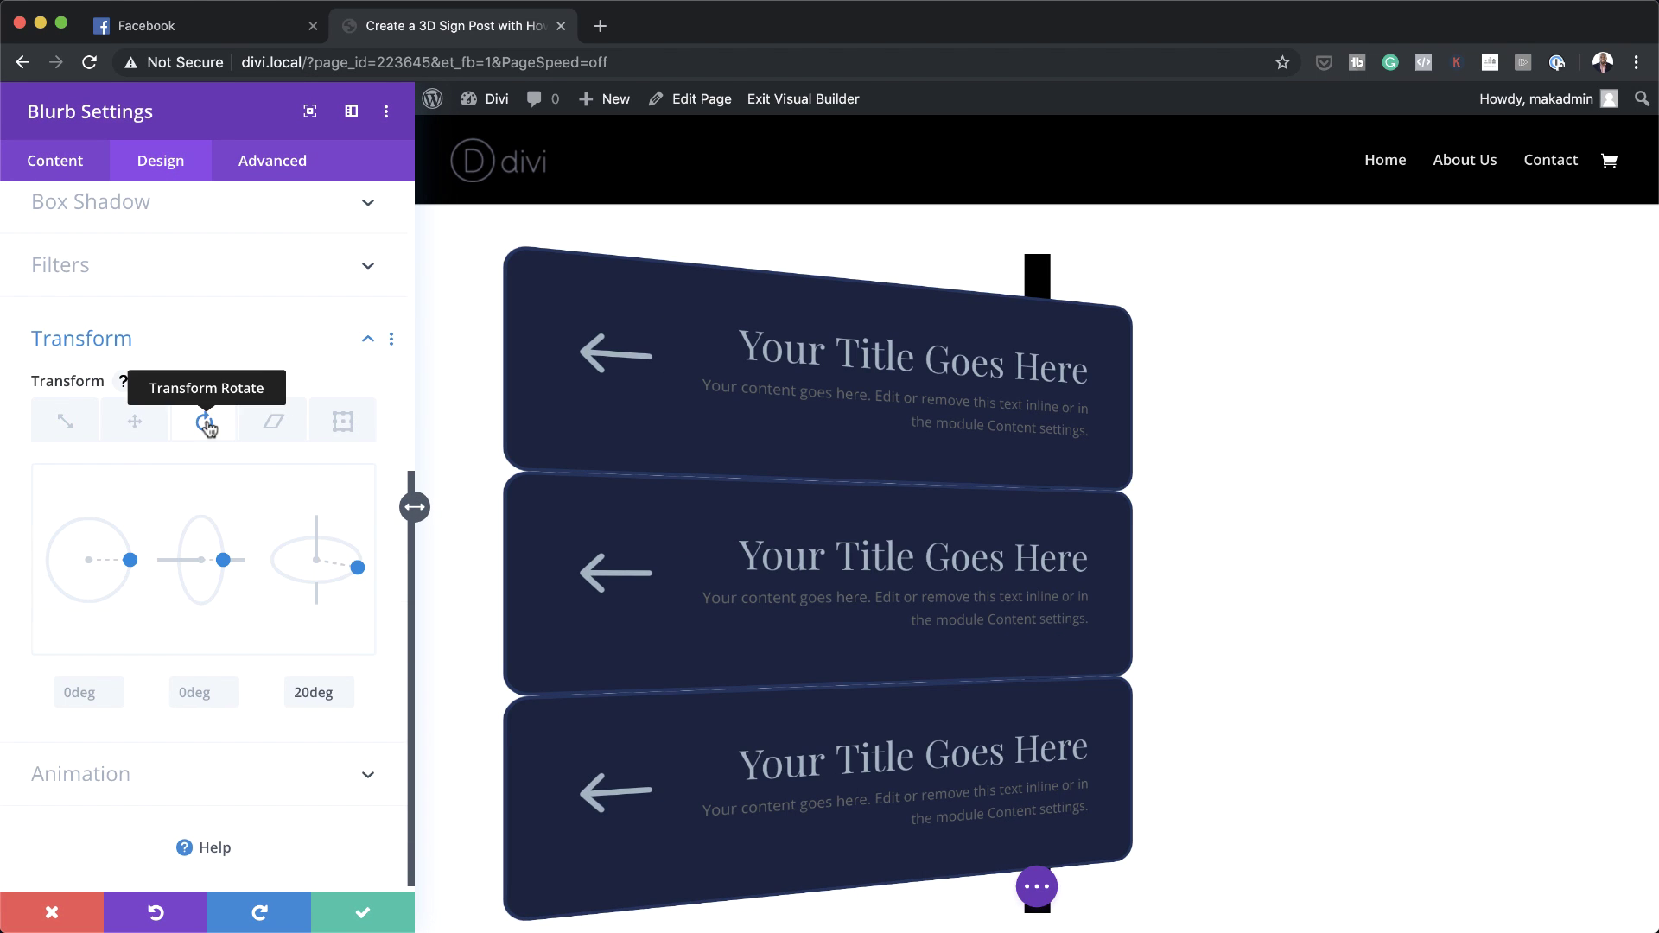
click(290, 692)
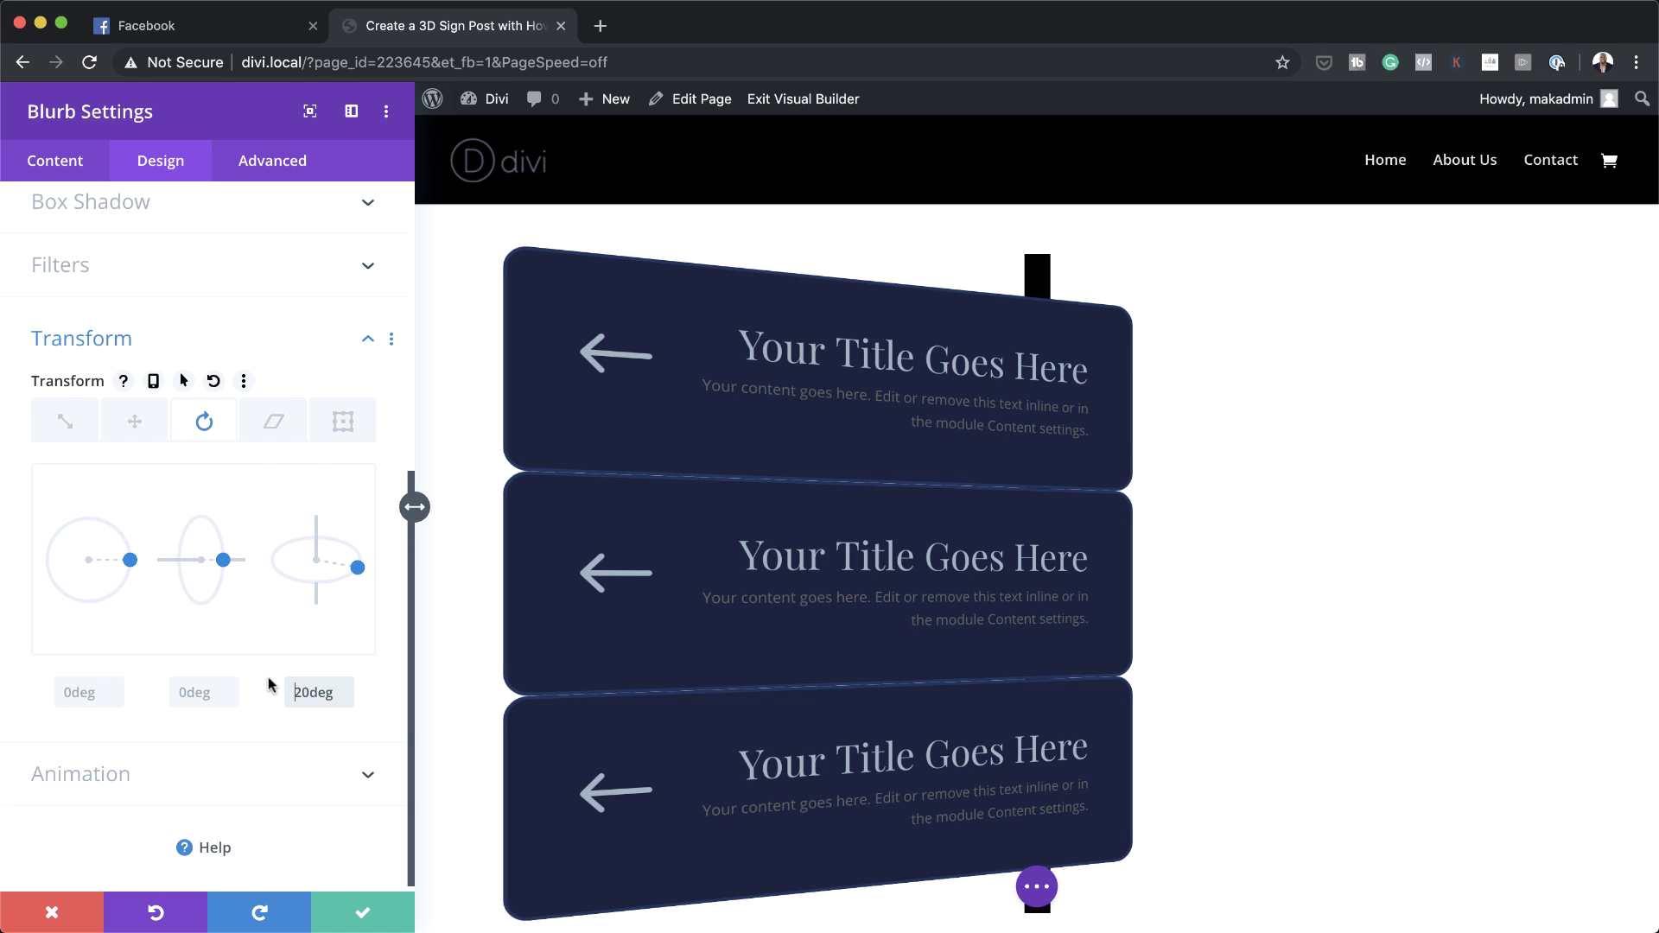
key(Delete)
text(-3)
click(366, 916)
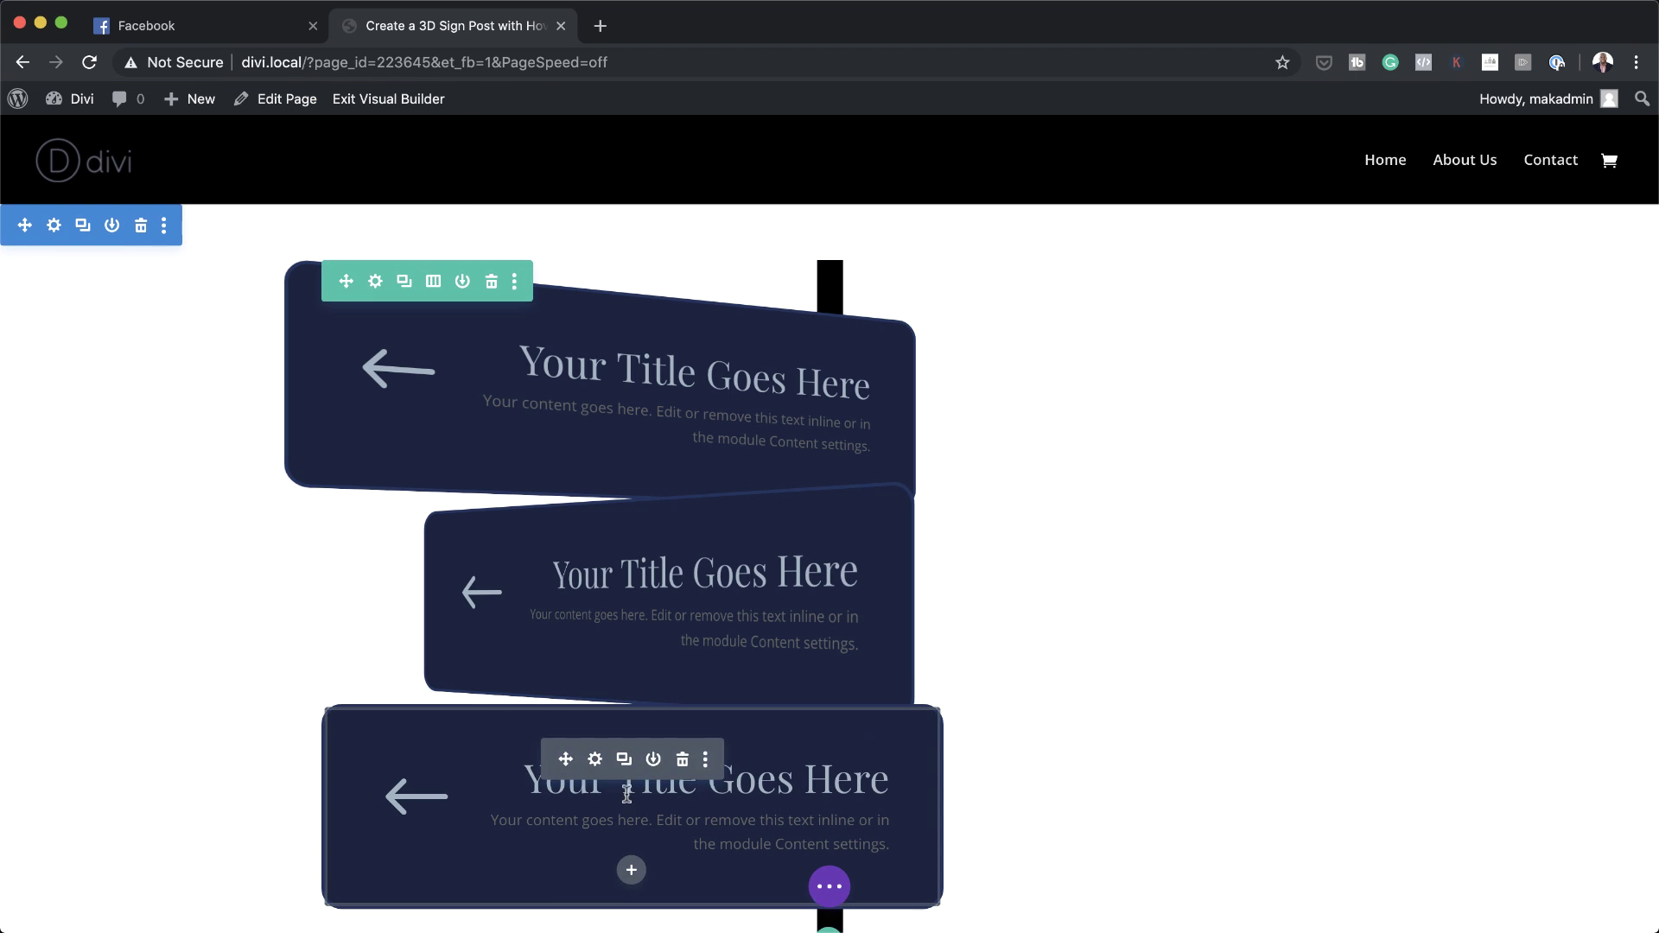
Adjust the bottom sign's Z rotation and save it
click(596, 760)
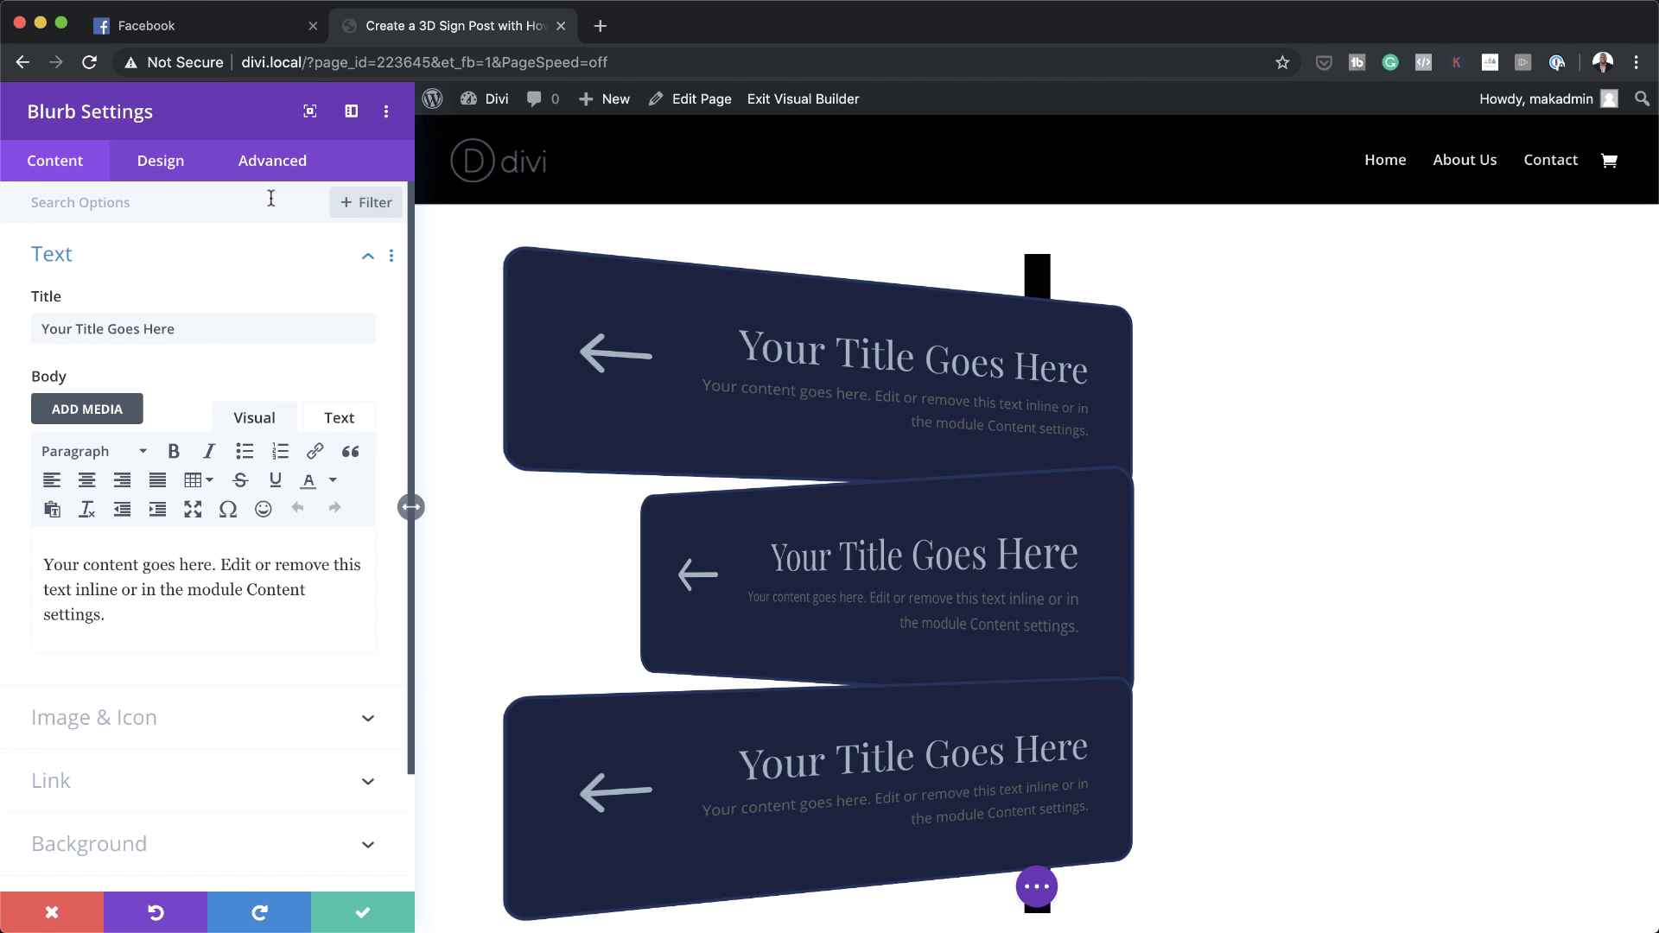
click(173, 166)
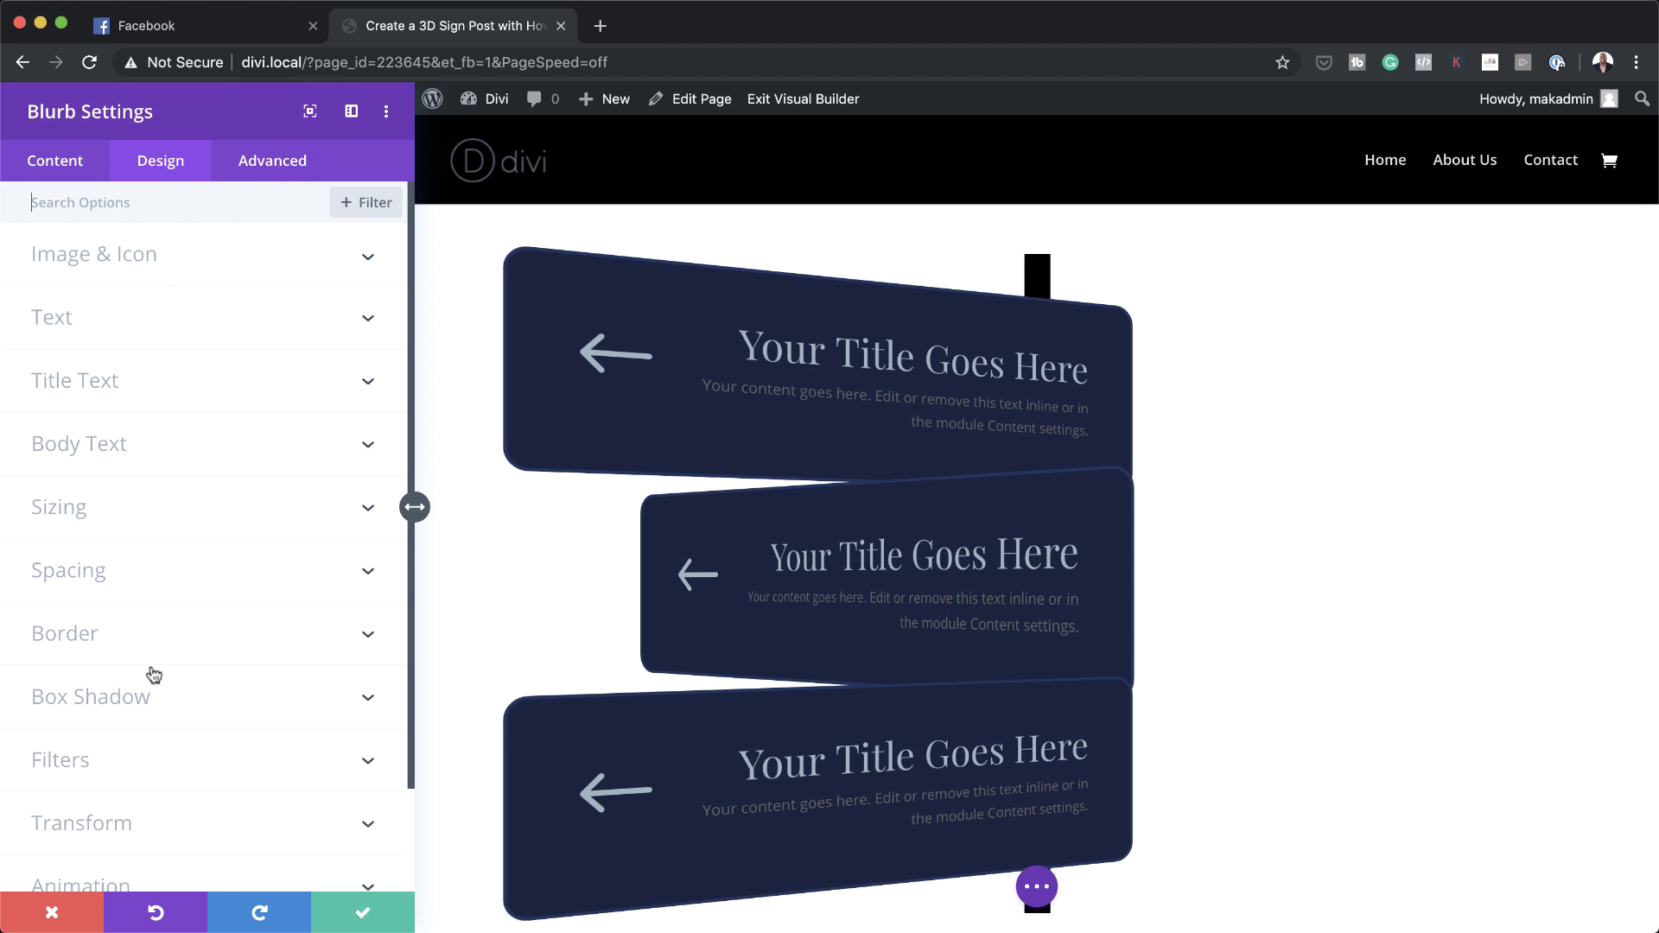
scroll(251, 760, down, 2)
click(184, 705)
scroll(208, 691, down, 2)
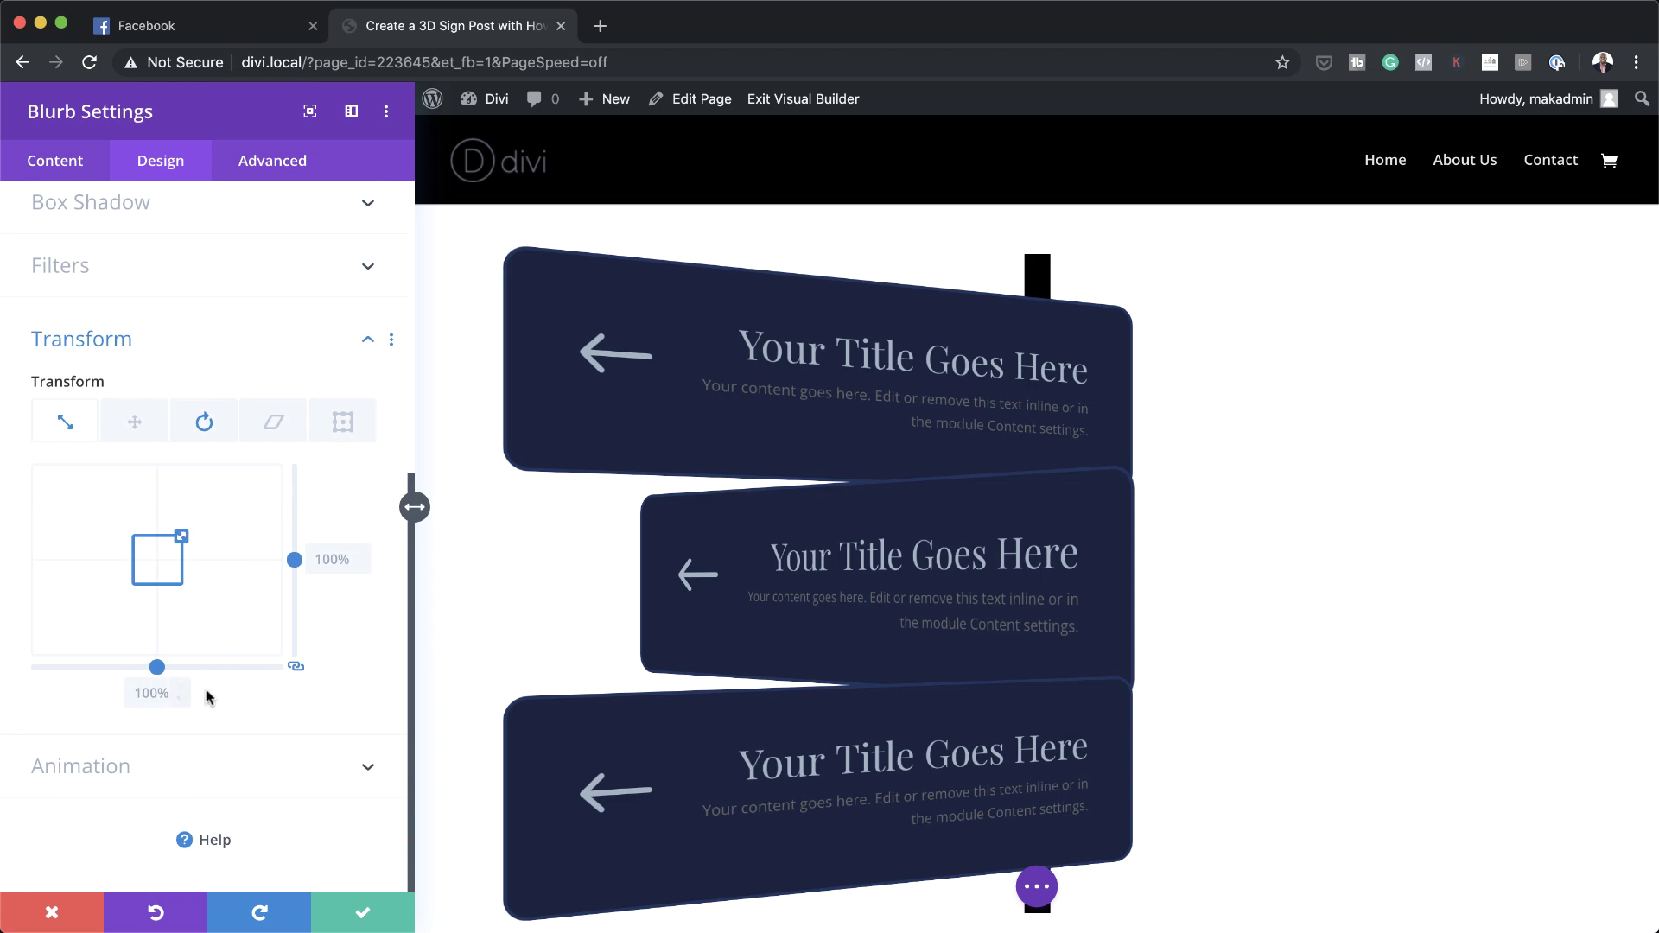
click(206, 424)
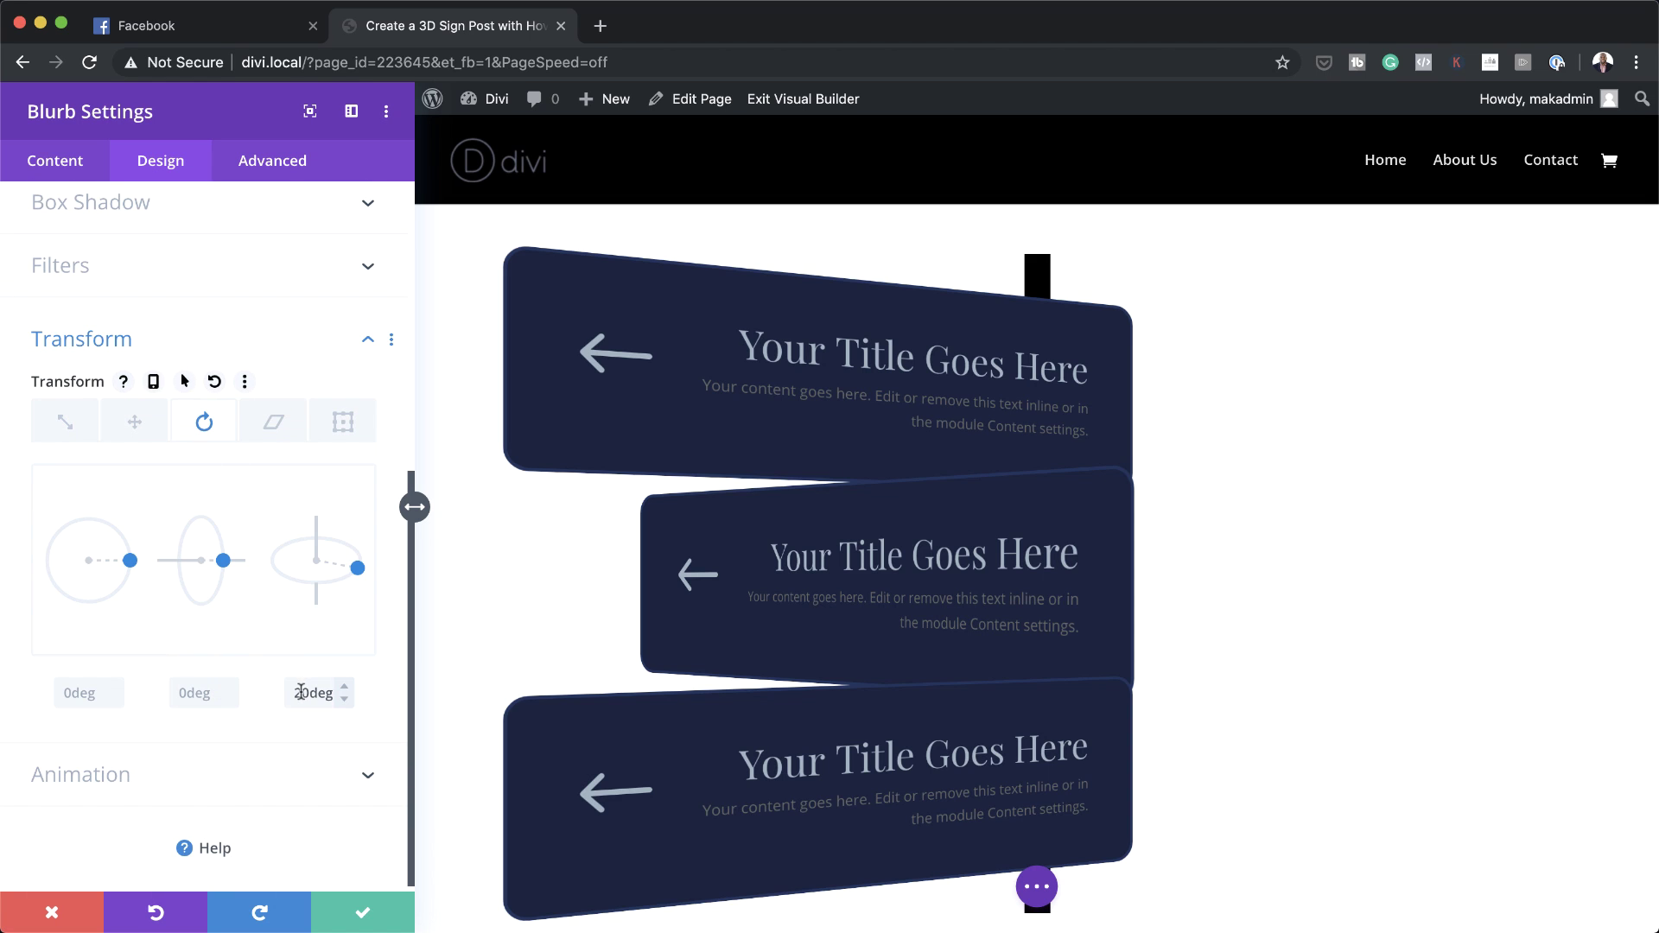
drag(301, 694, 284, 696)
click(363, 912)
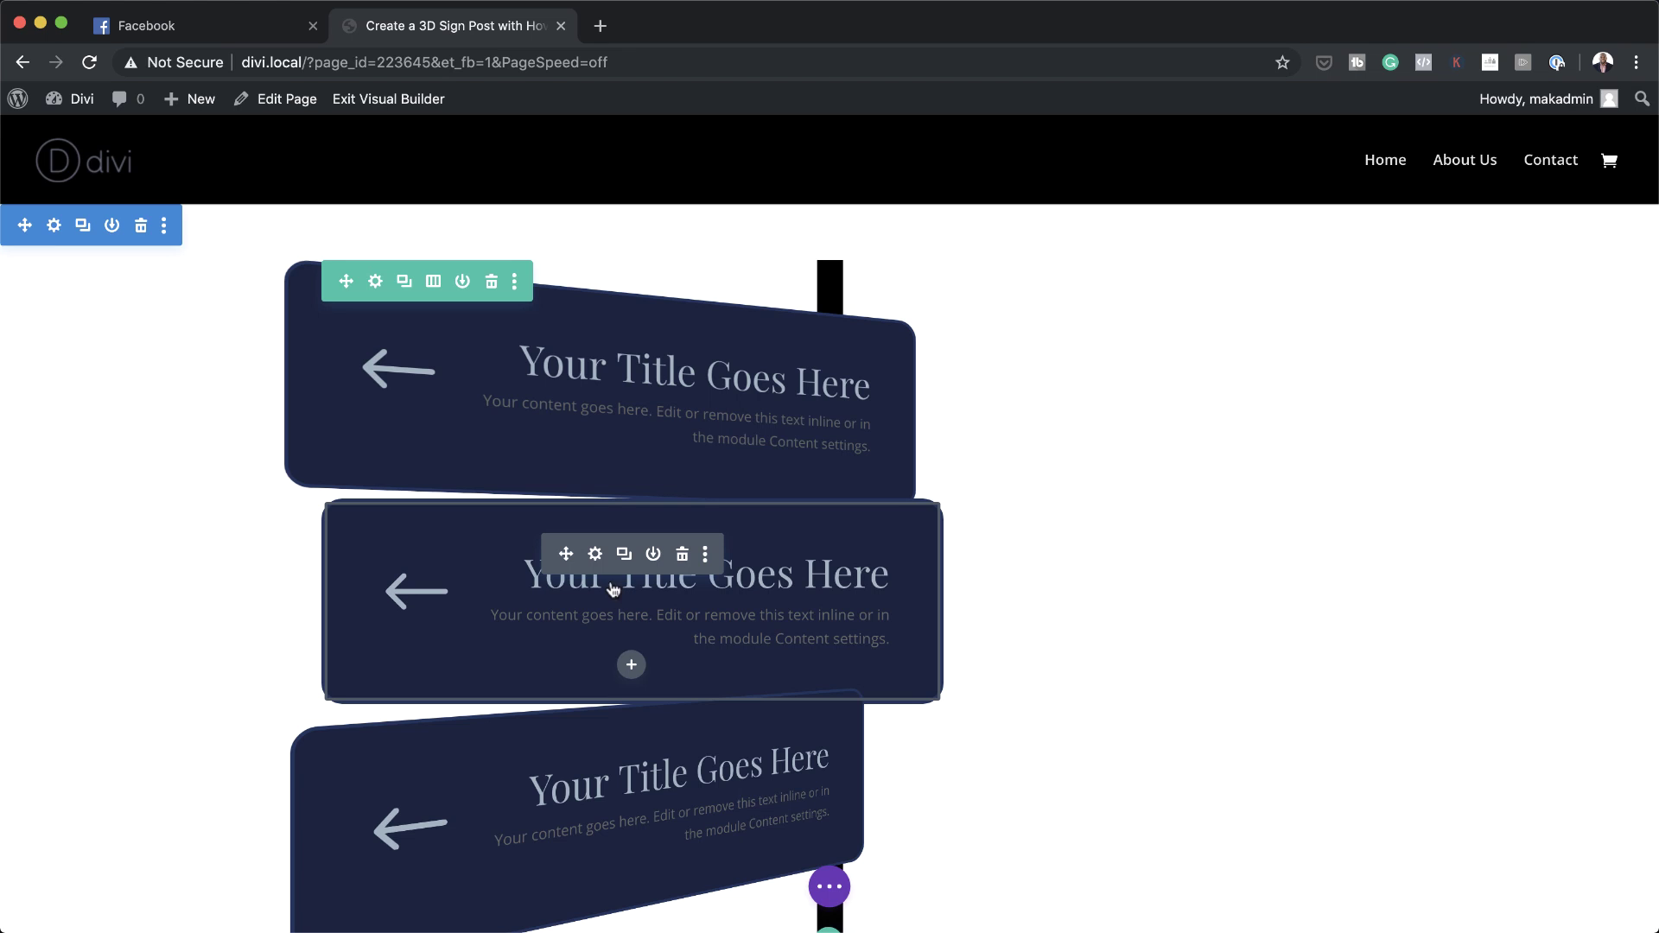
Left-align the middle sign's body text and title text
click(595, 554)
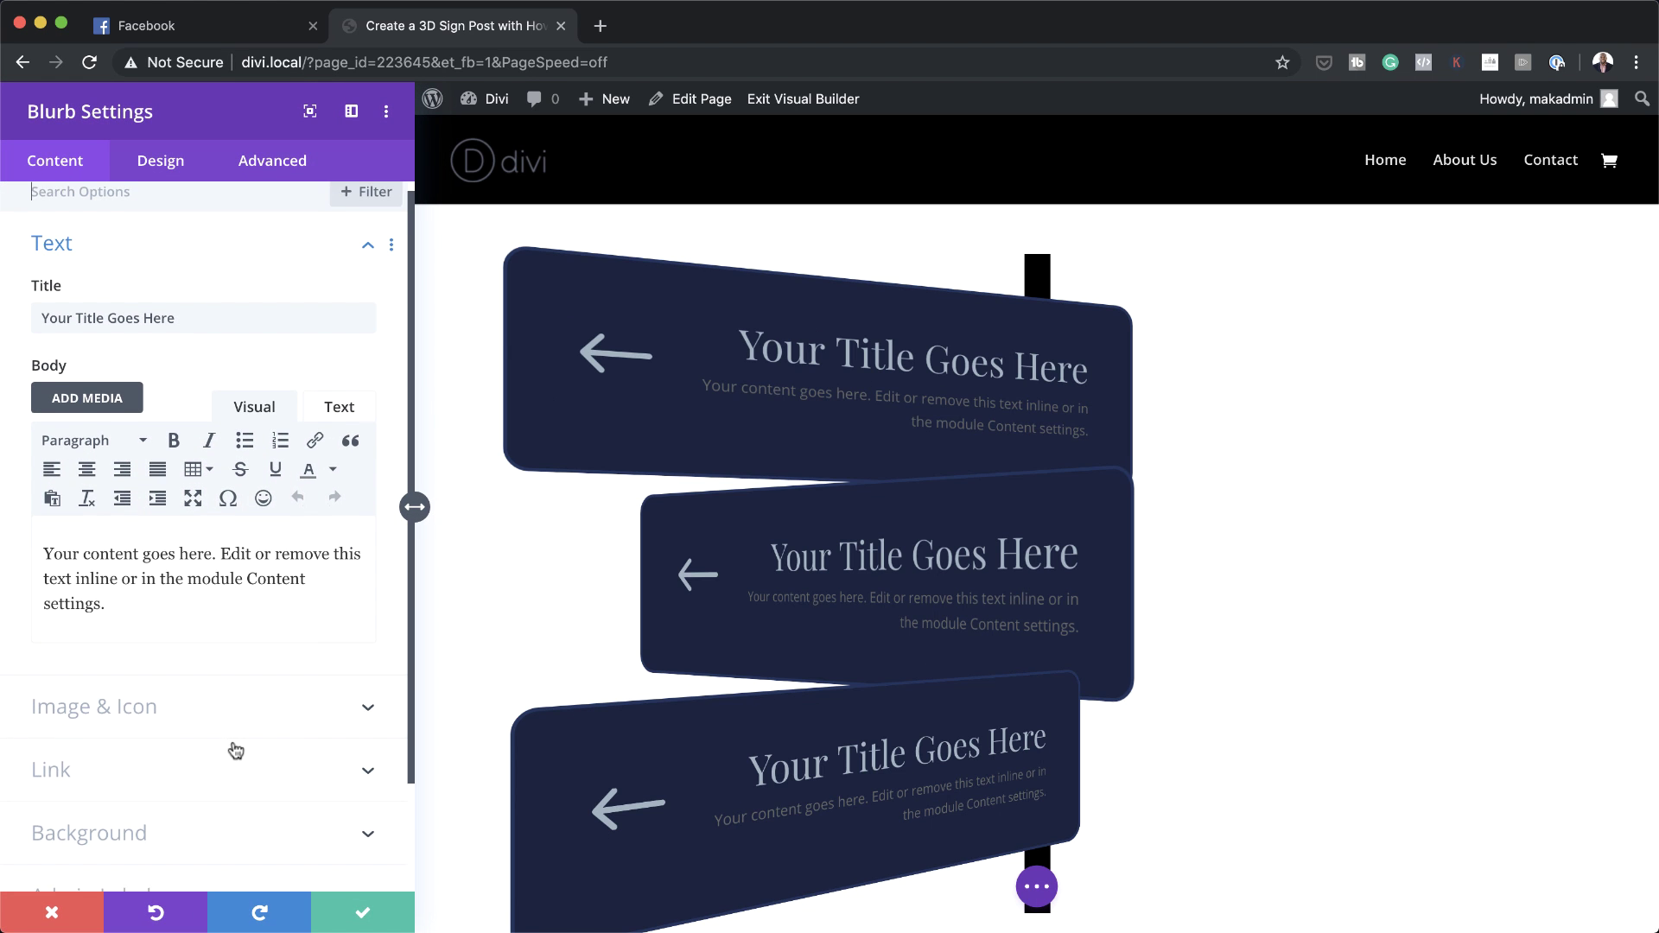
click(164, 164)
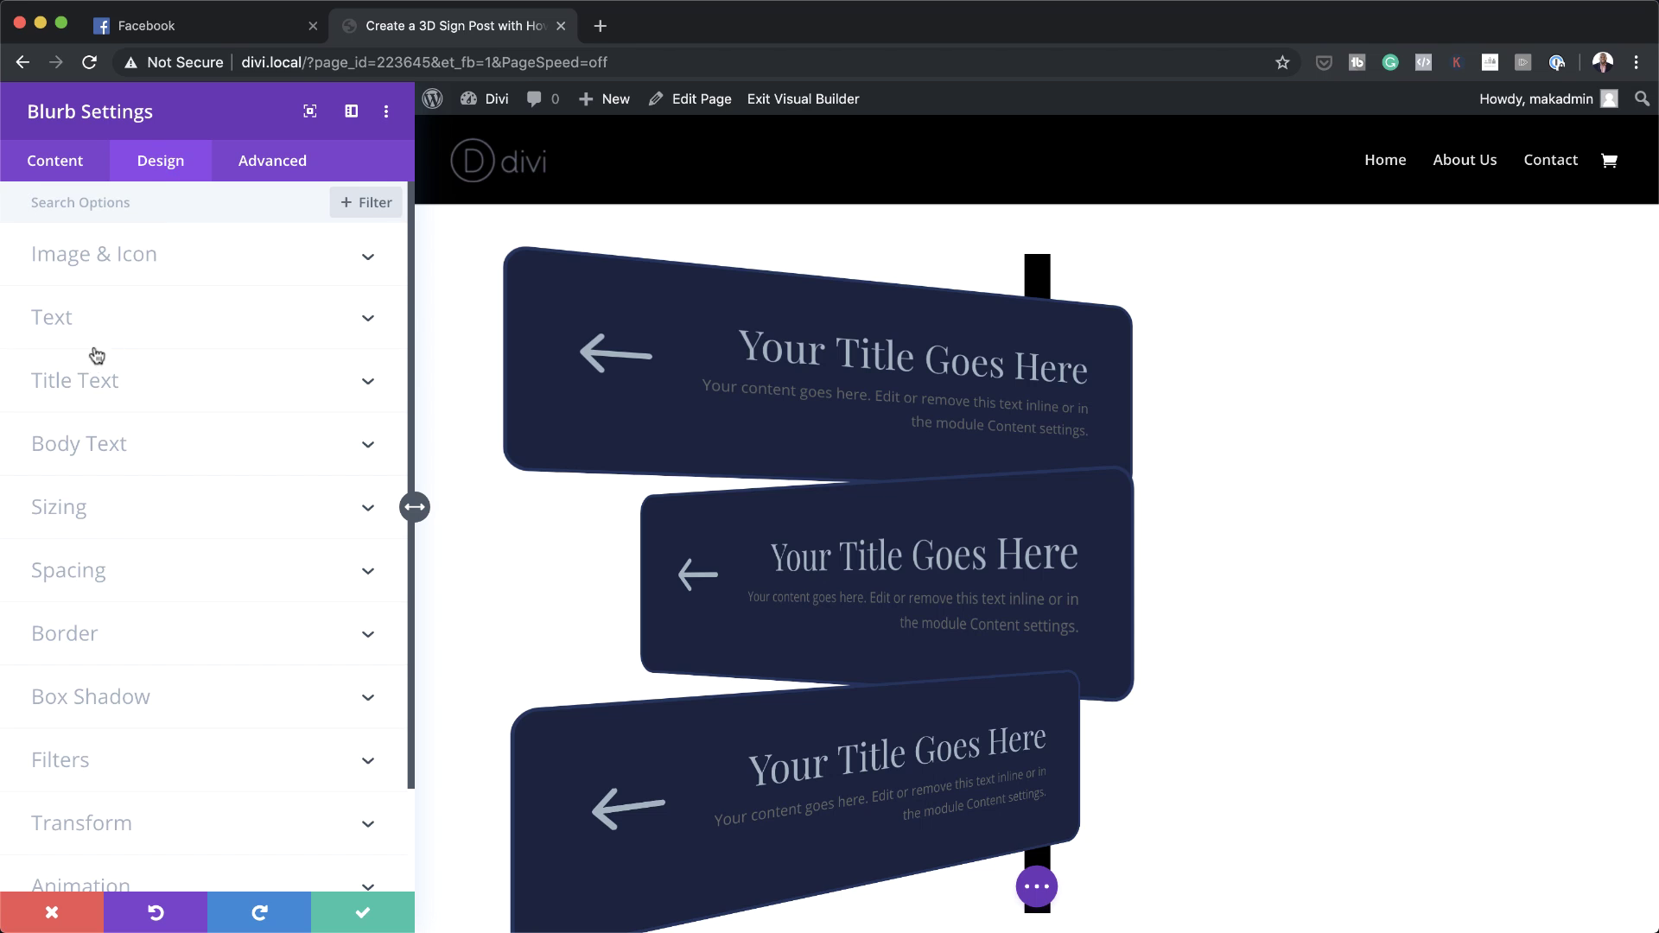
click(72, 319)
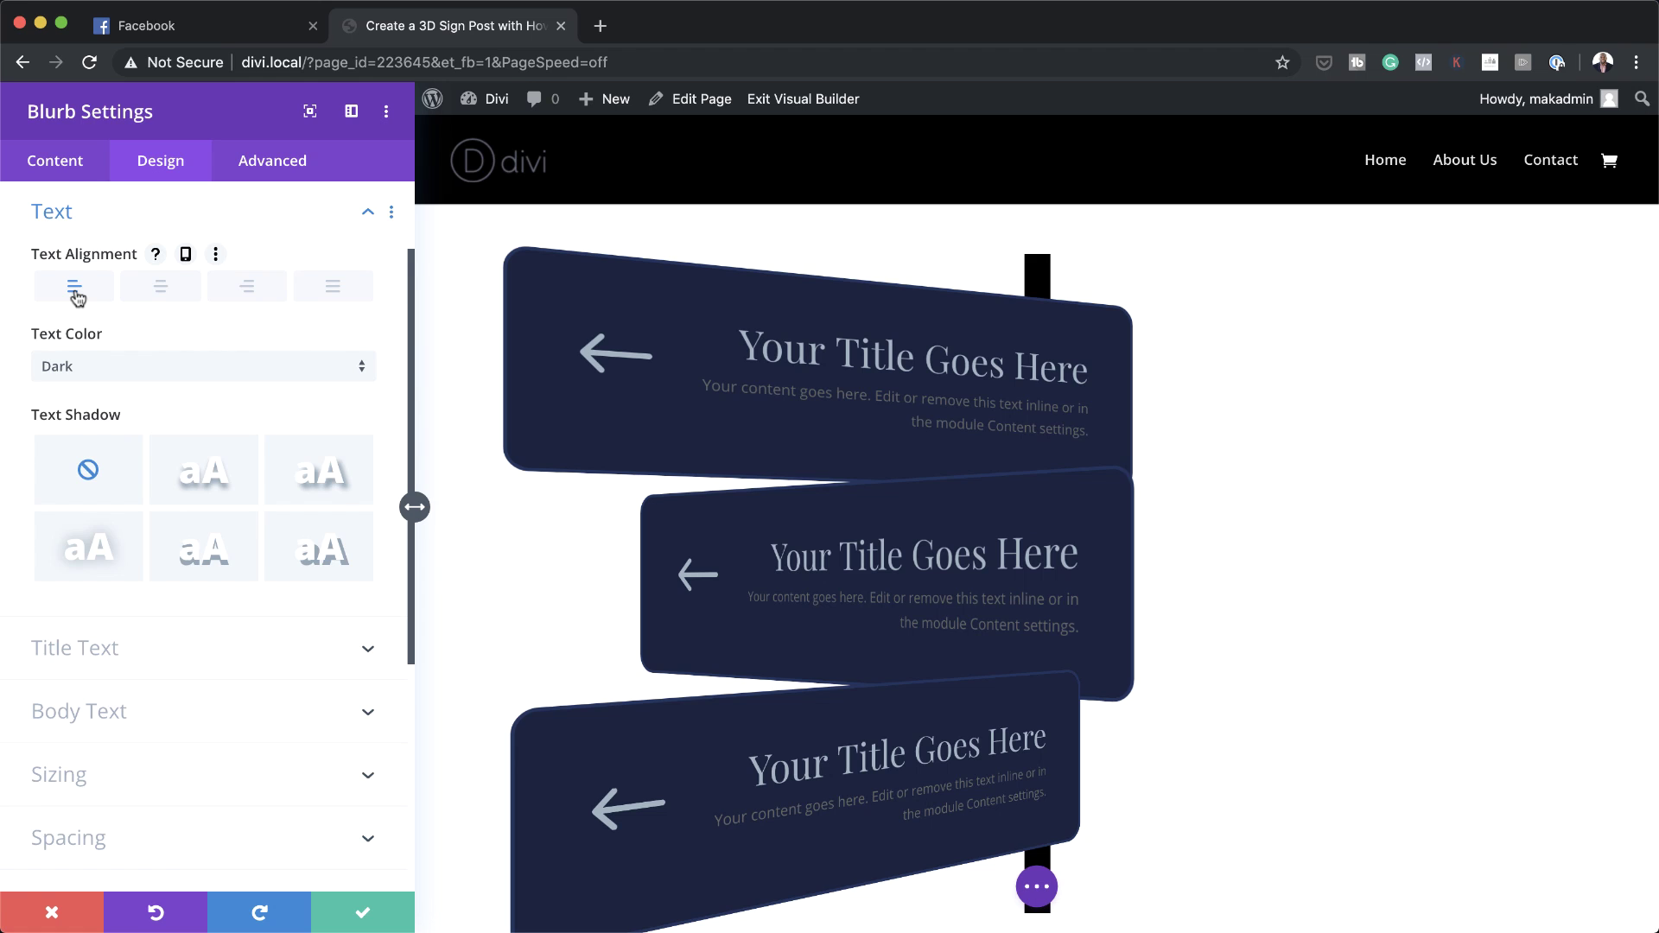
click(111, 692)
click(77, 602)
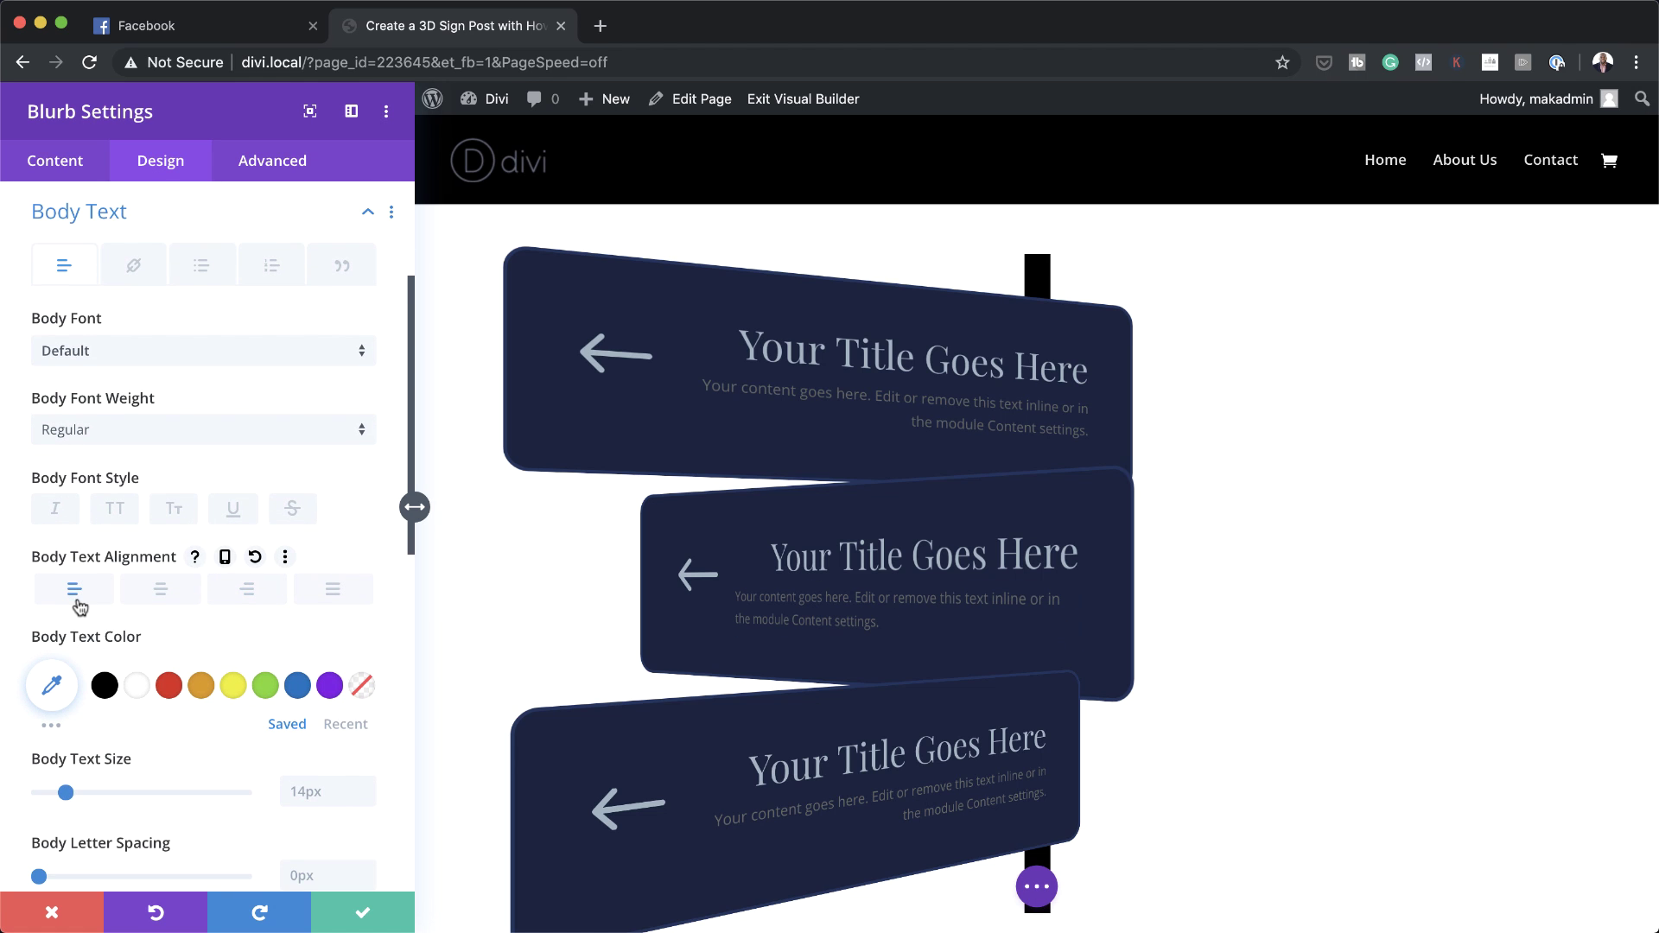
scroll(184, 650, down, 5)
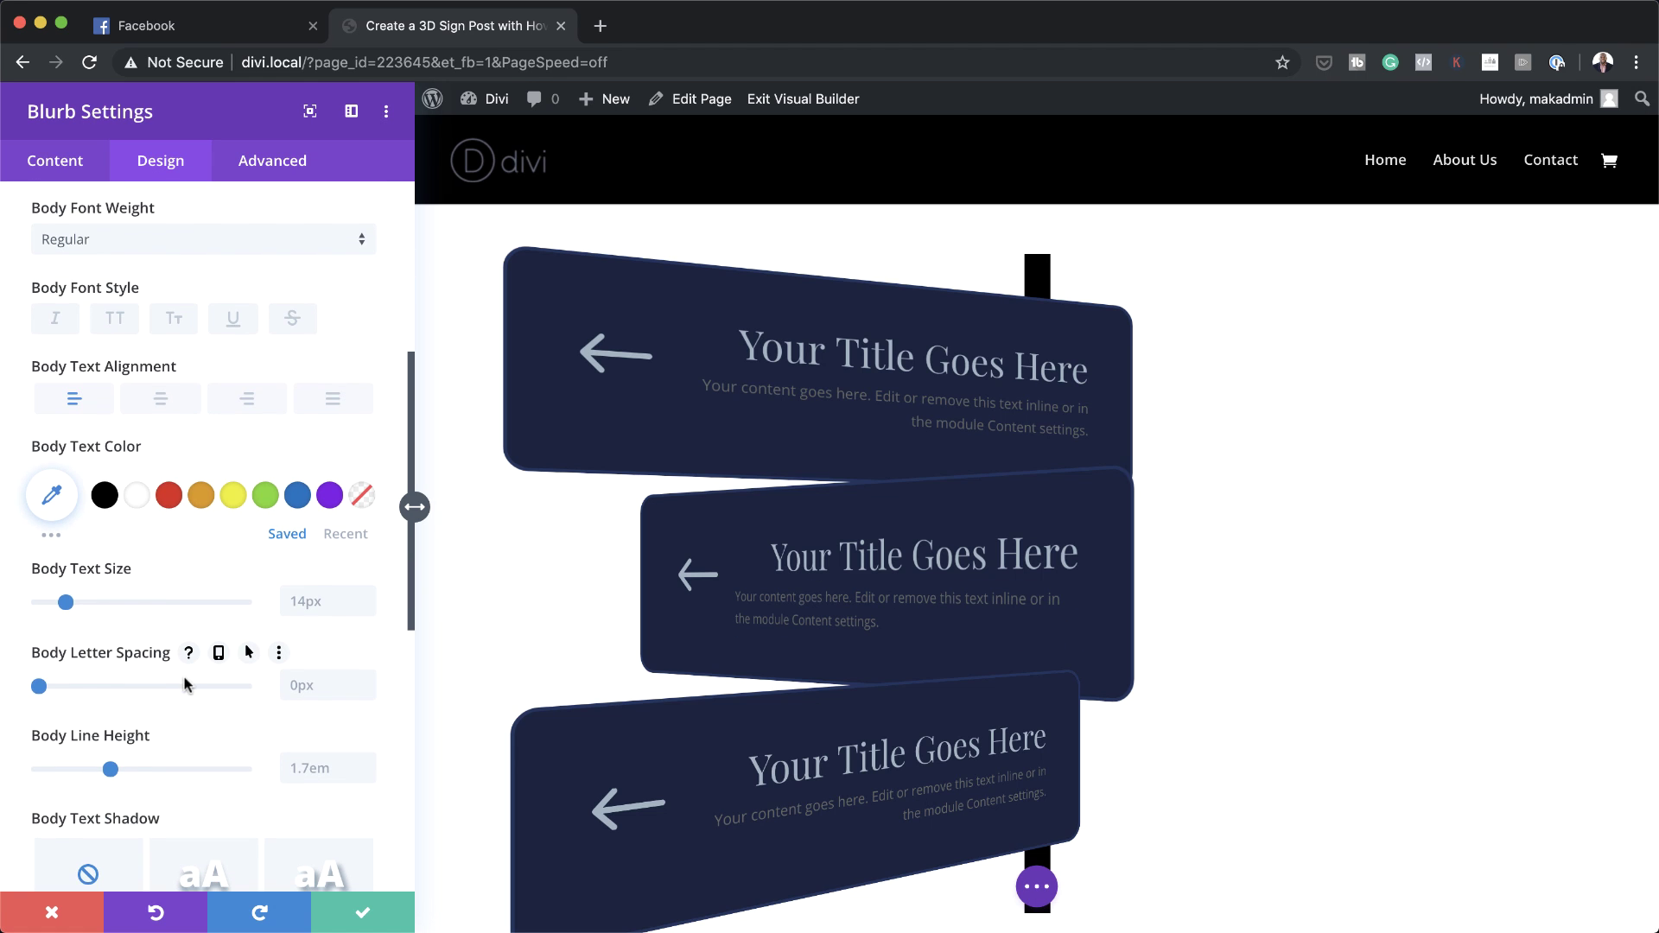
click(737, 541)
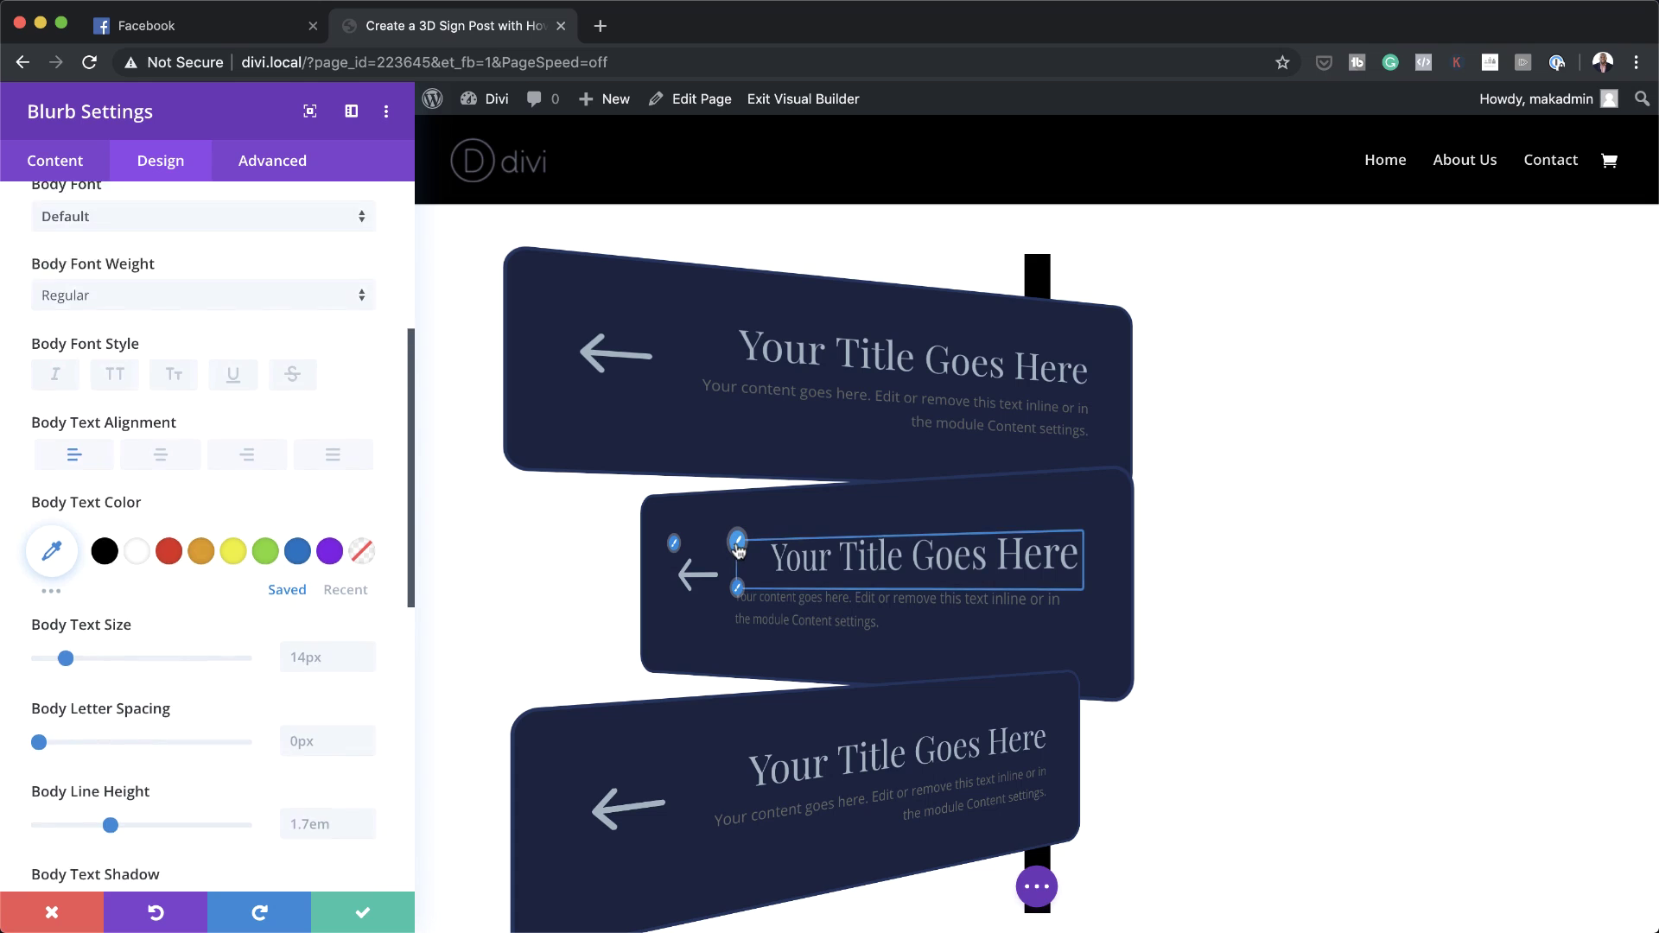
click(75, 607)
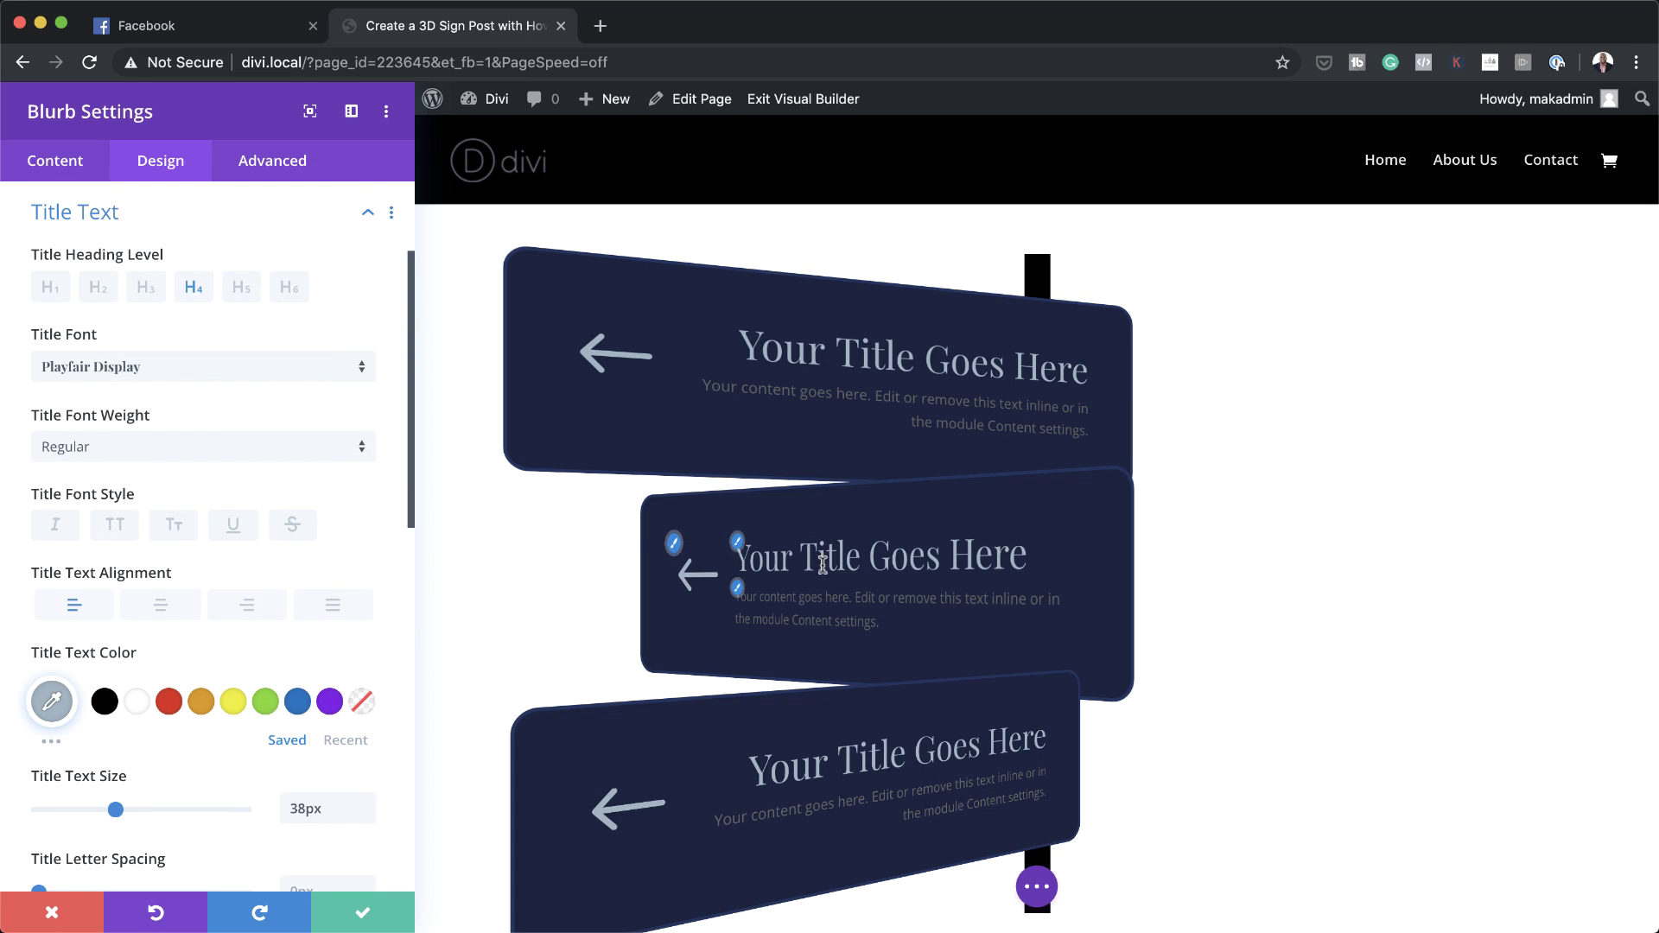
Place the middle sign's icon on the right and switch it to a right-pointing arrow
scroll(259, 622, down, 8)
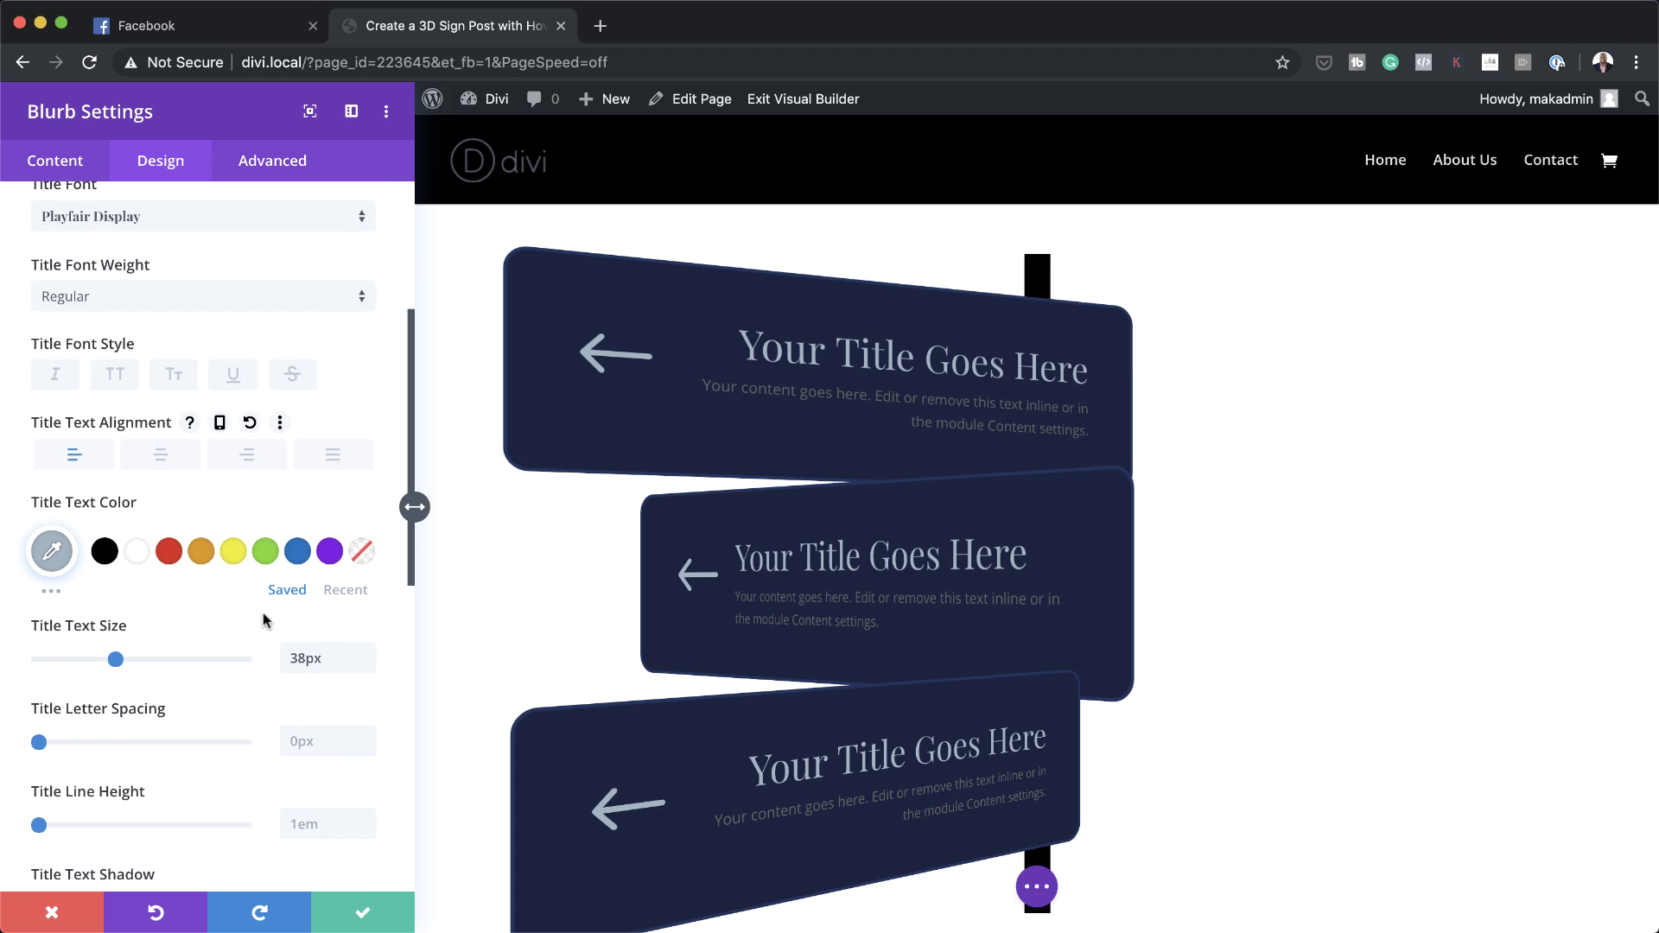
scroll(262, 619, down, 4)
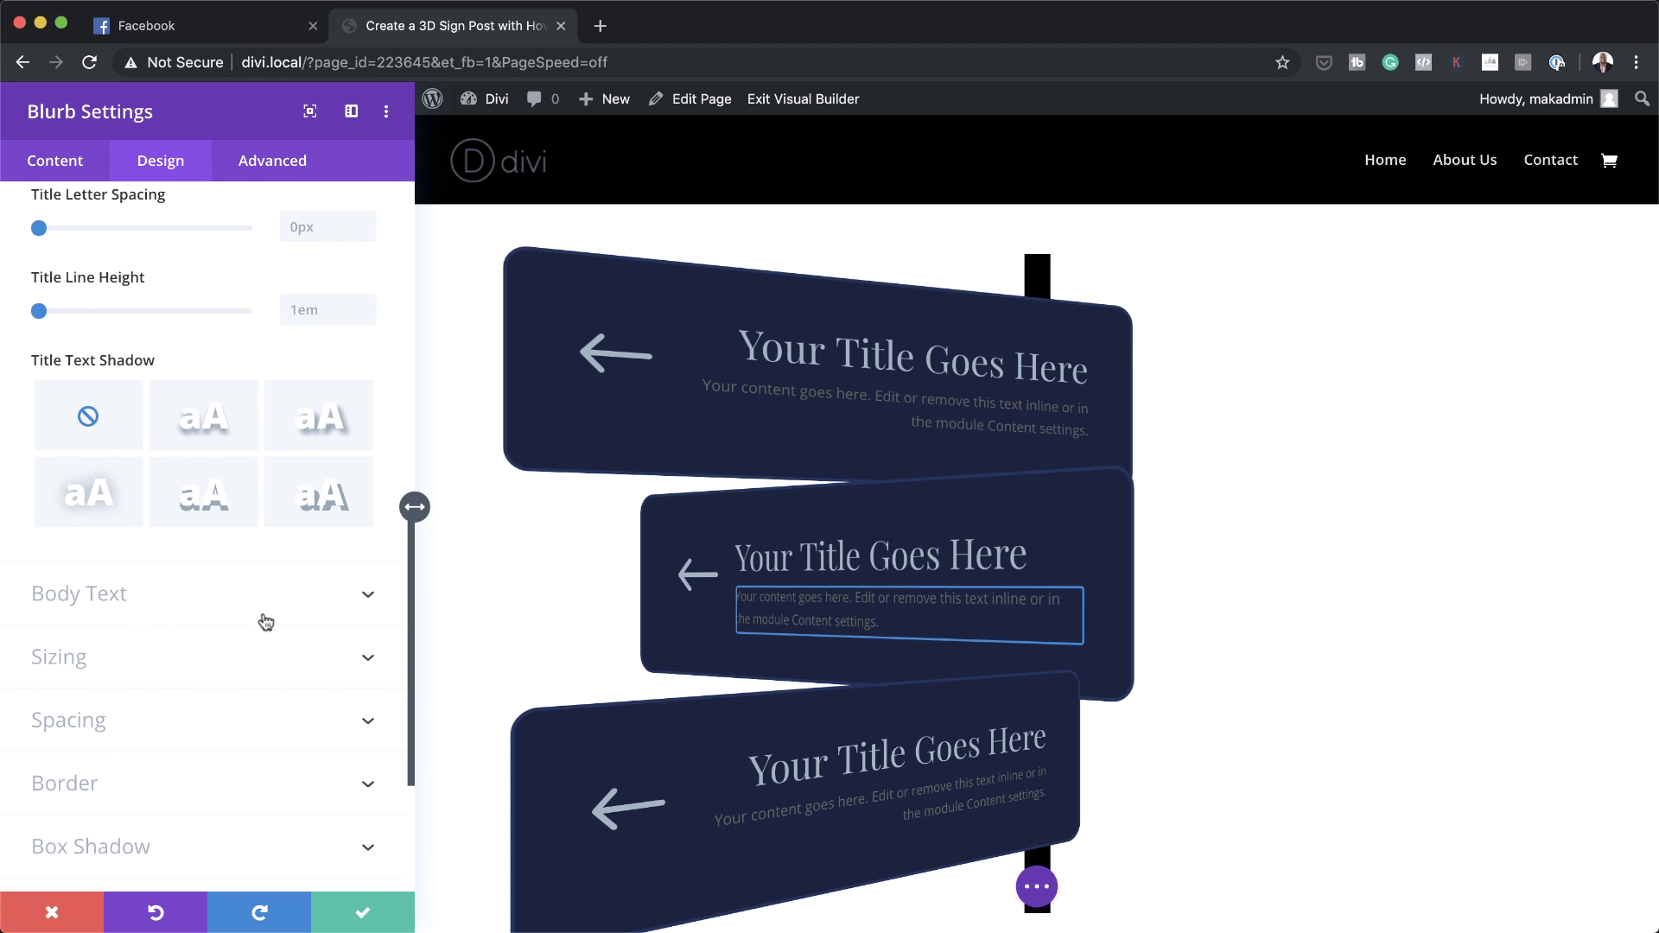
click(674, 546)
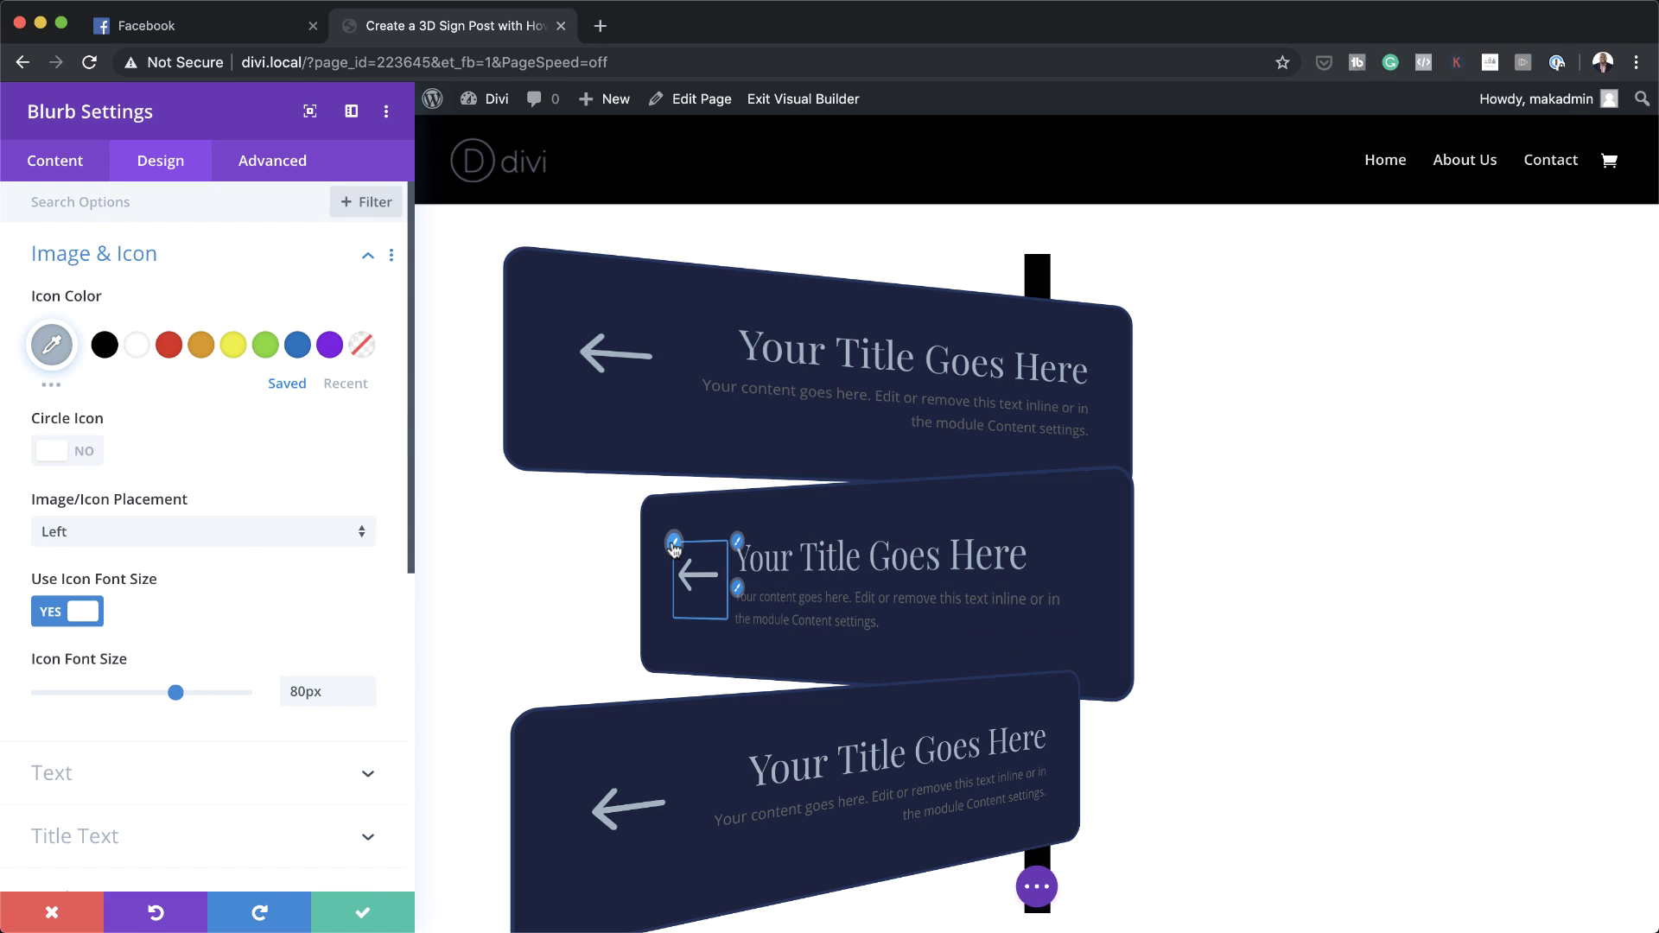
click(182, 531)
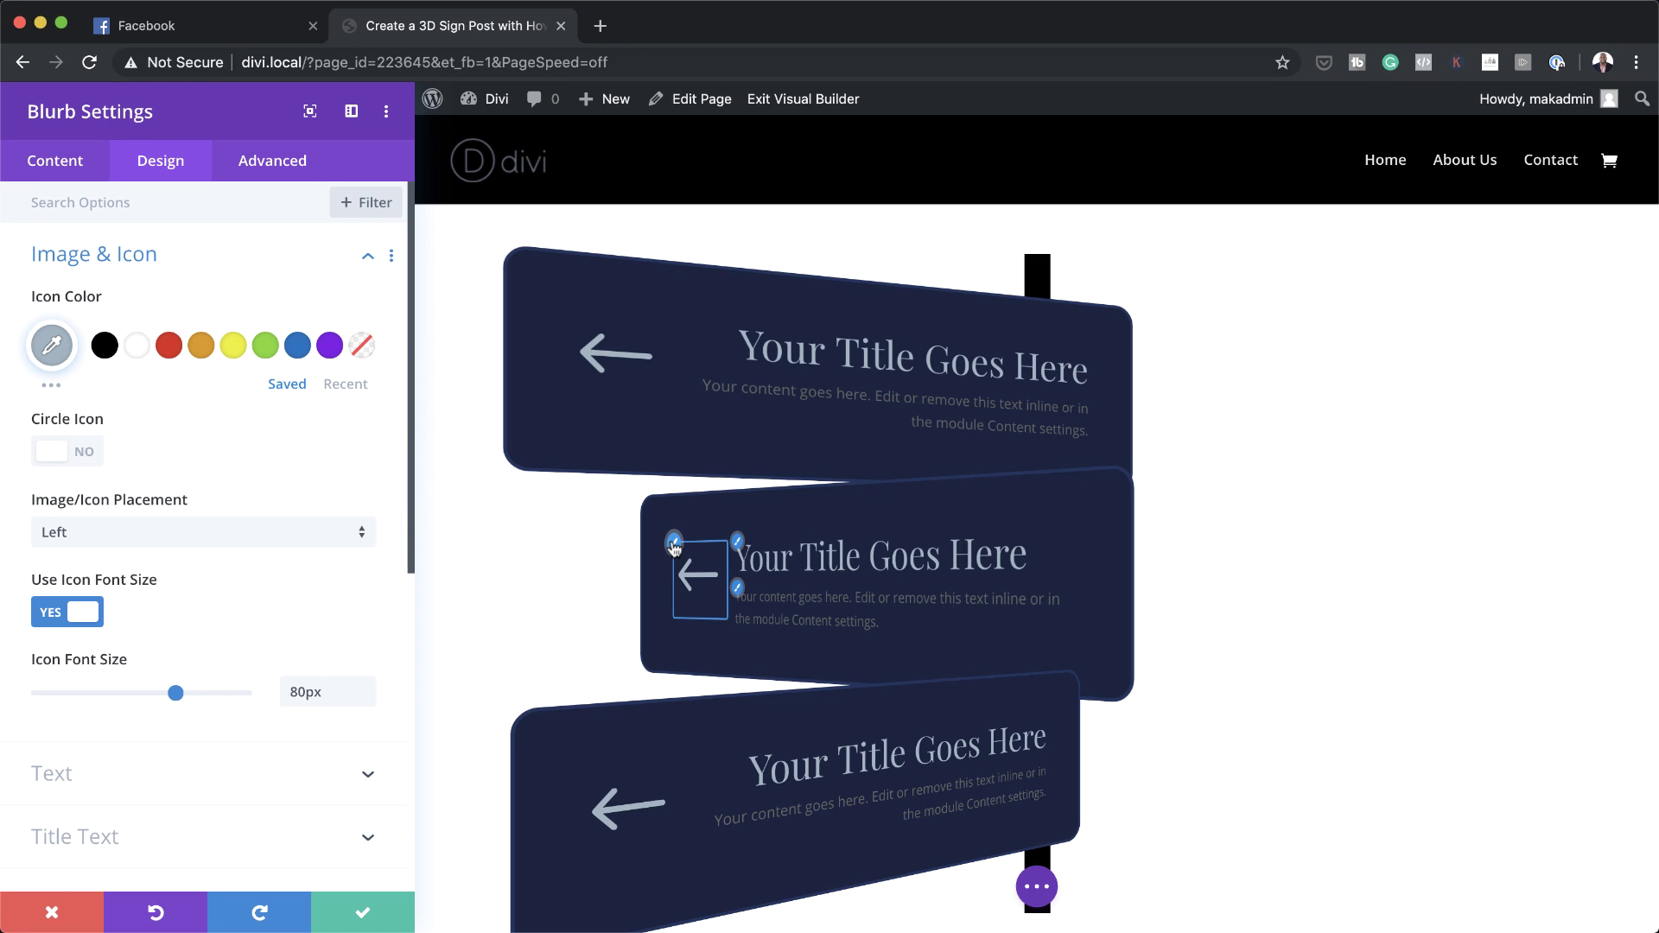
click(43, 169)
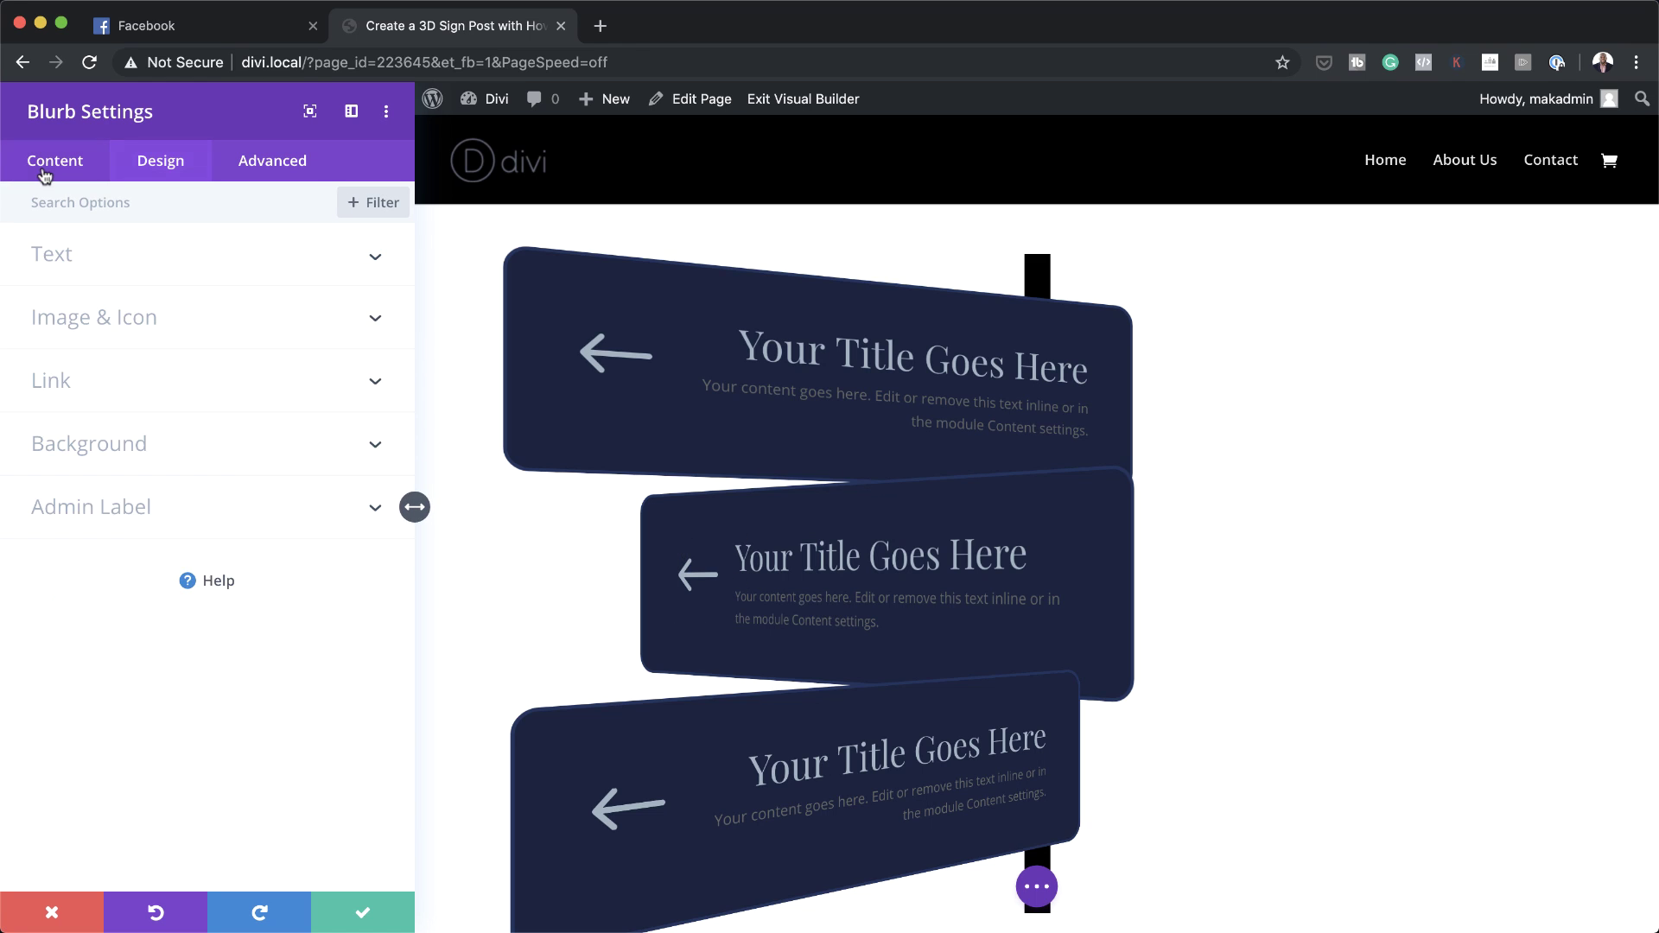
click(106, 333)
click(164, 410)
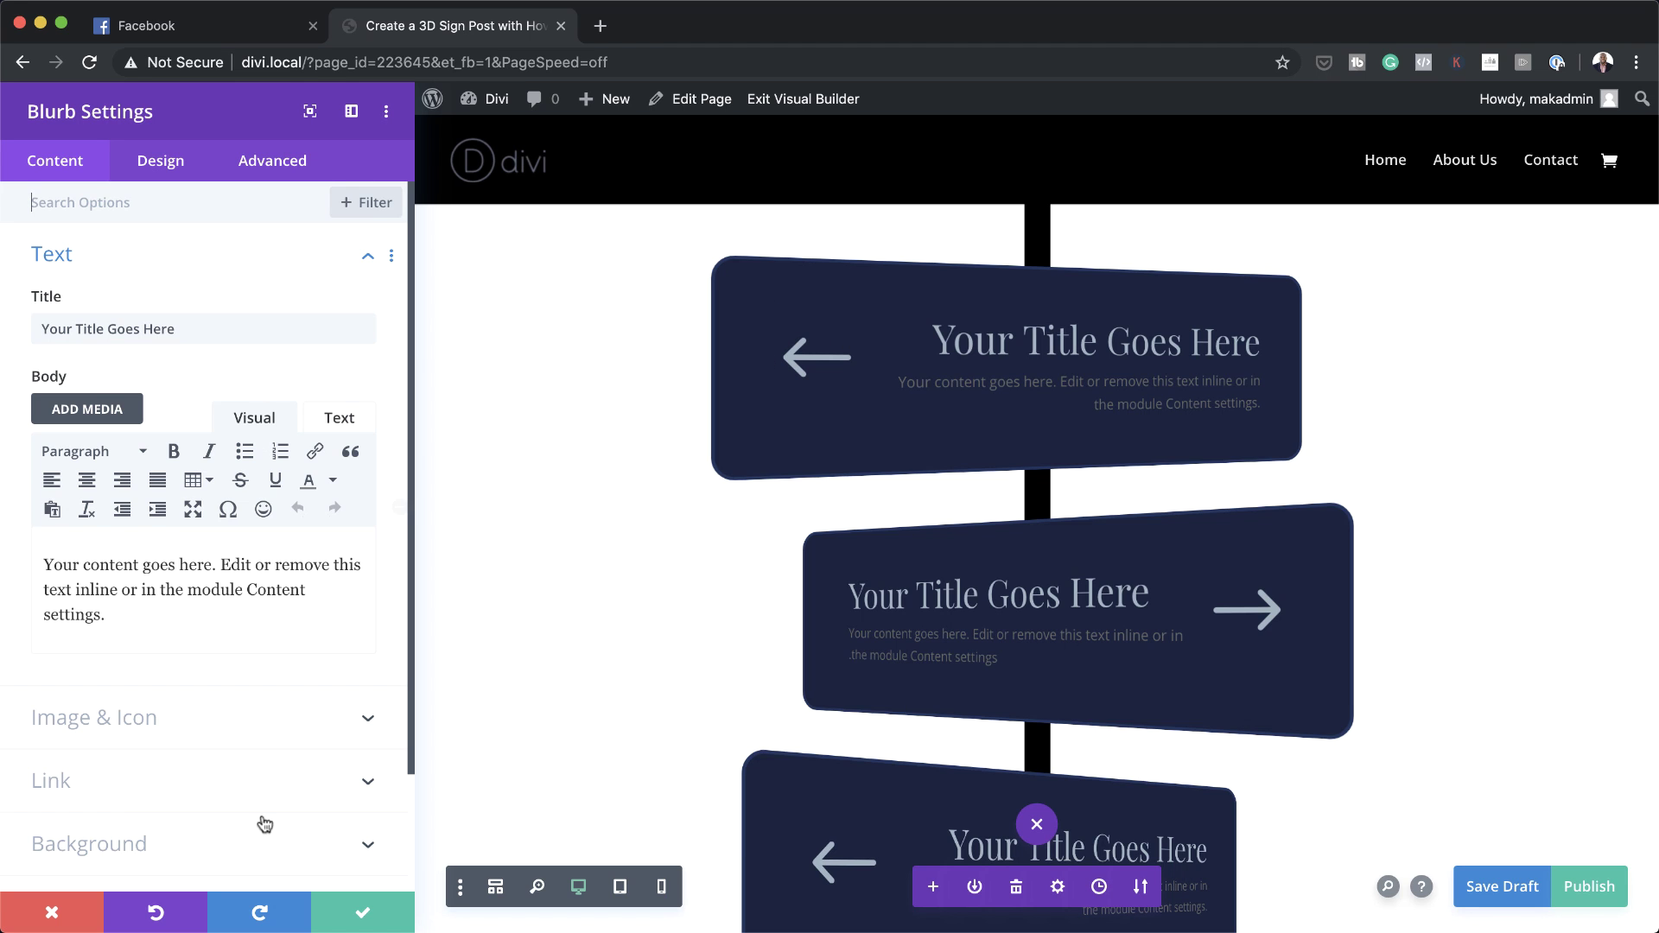
Give the top sign a 20deg default Z rotation with a 0deg hover state, and save
click(370, 921)
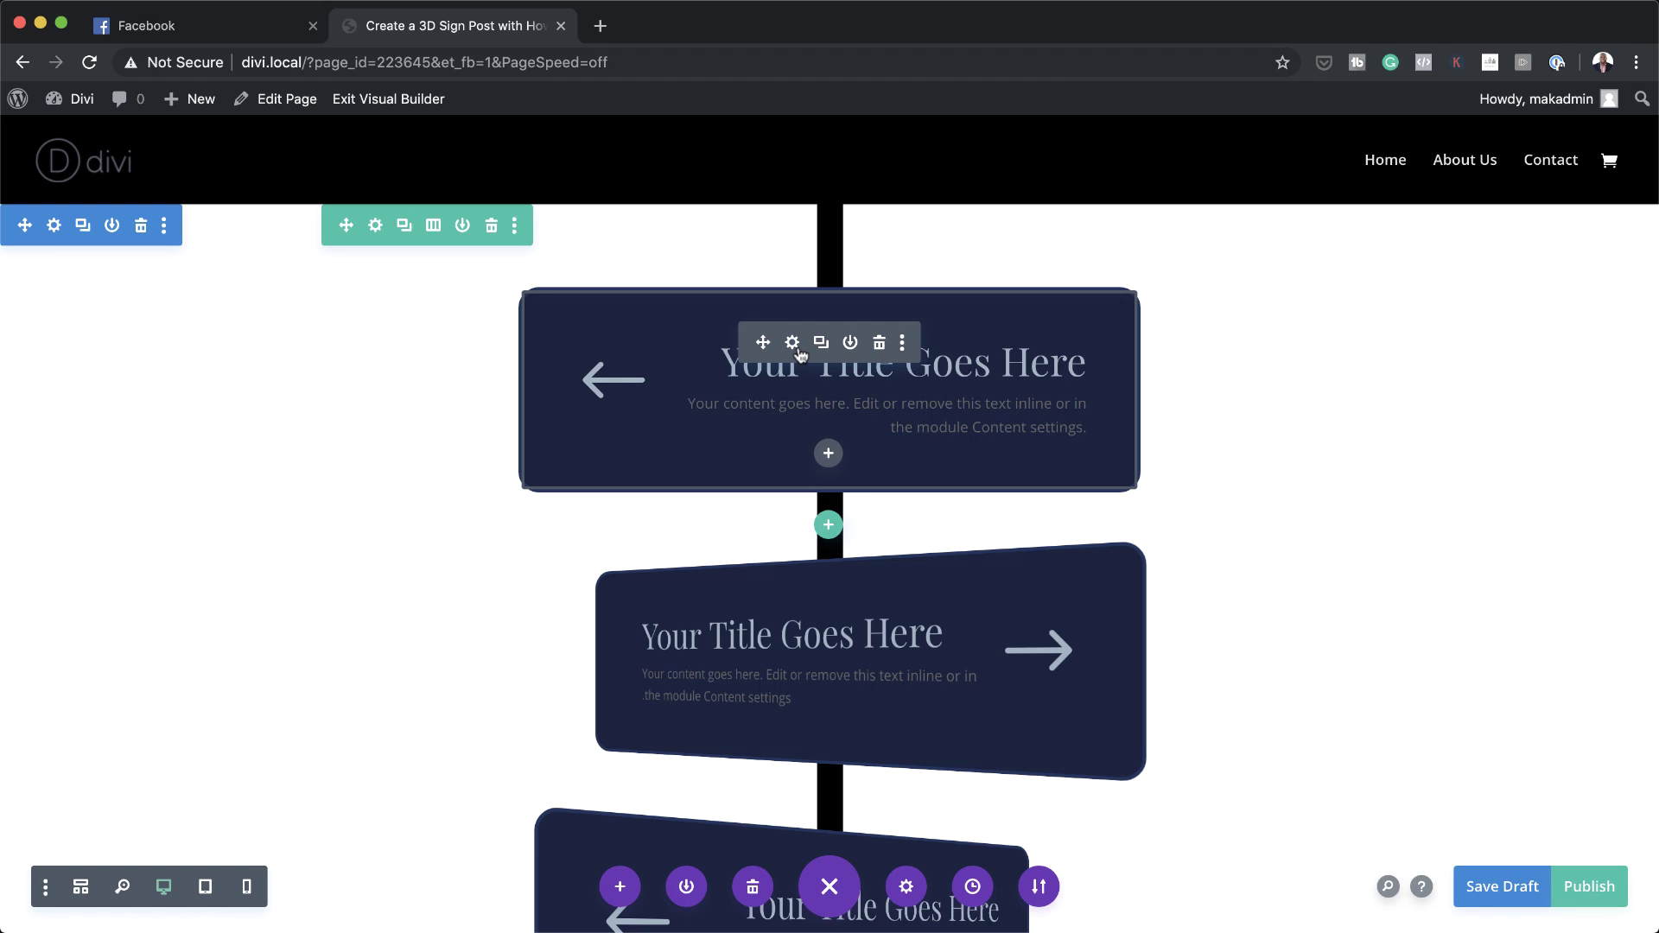
click(793, 345)
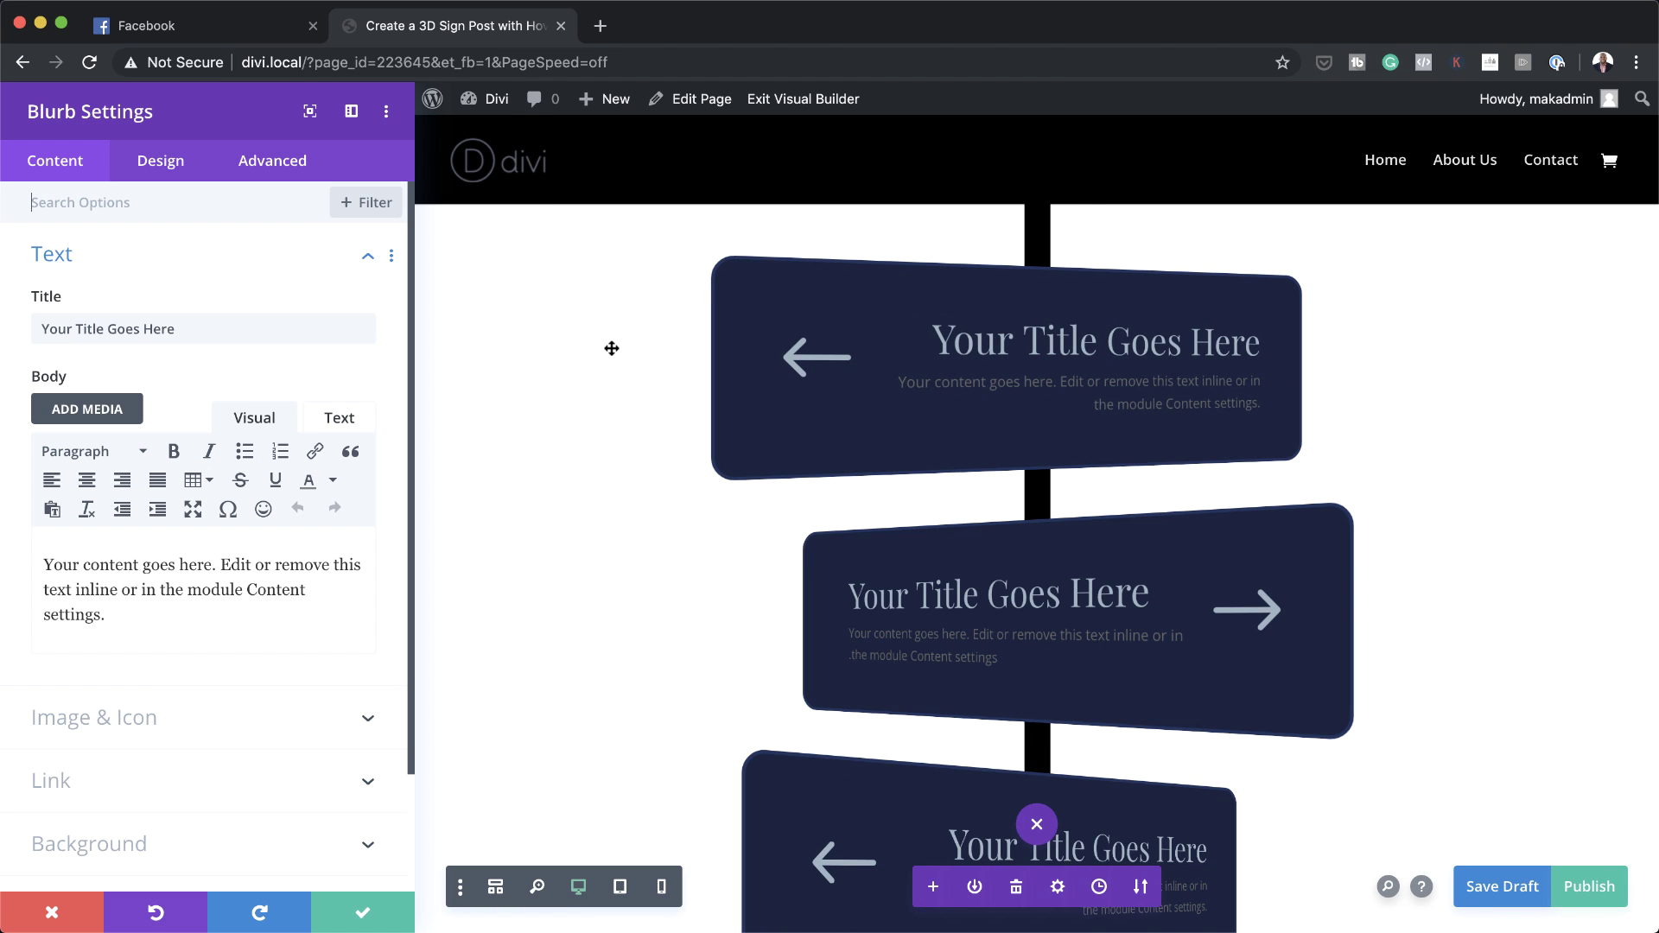
click(178, 168)
scroll(303, 666, down, 1)
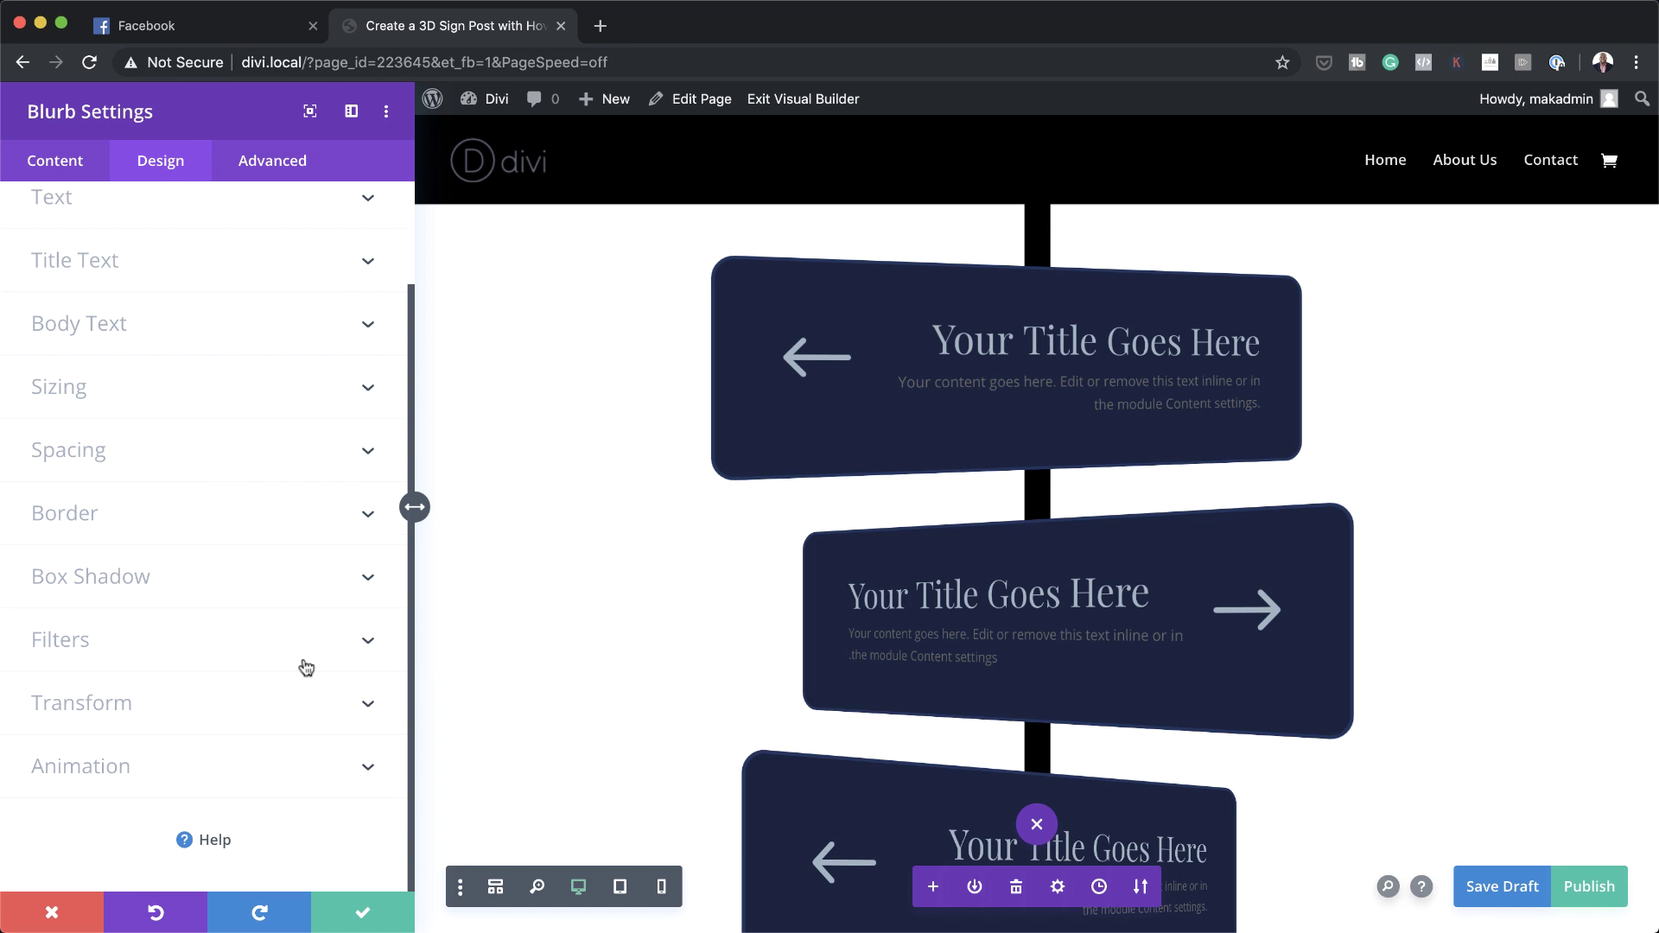
click(159, 709)
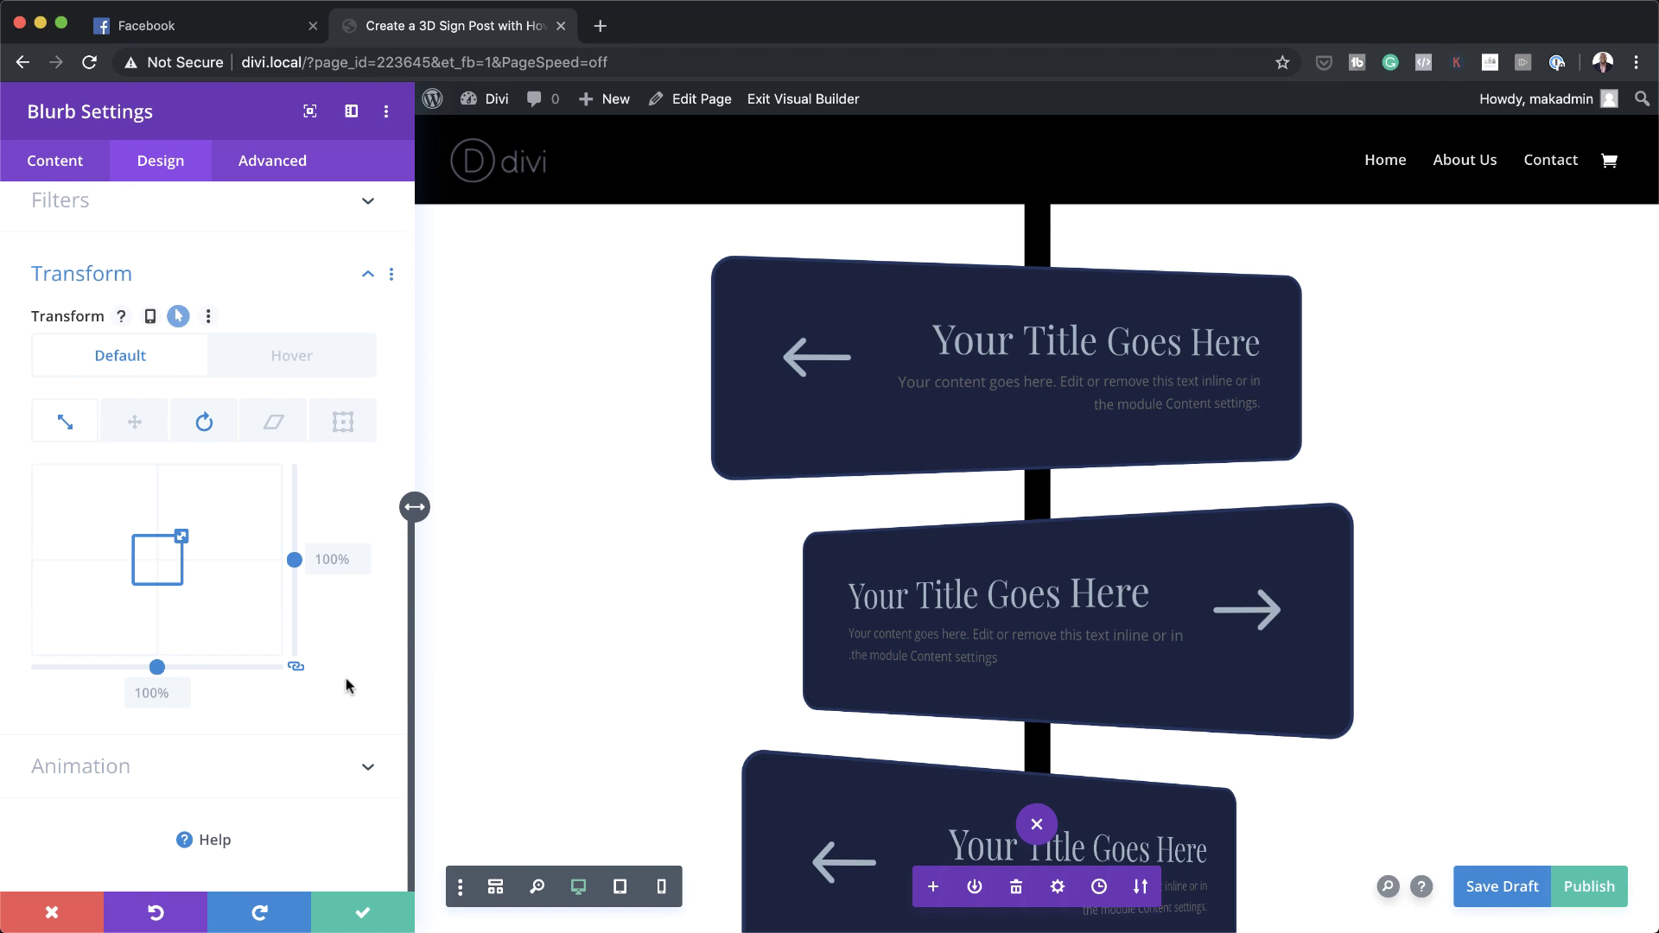
click(205, 423)
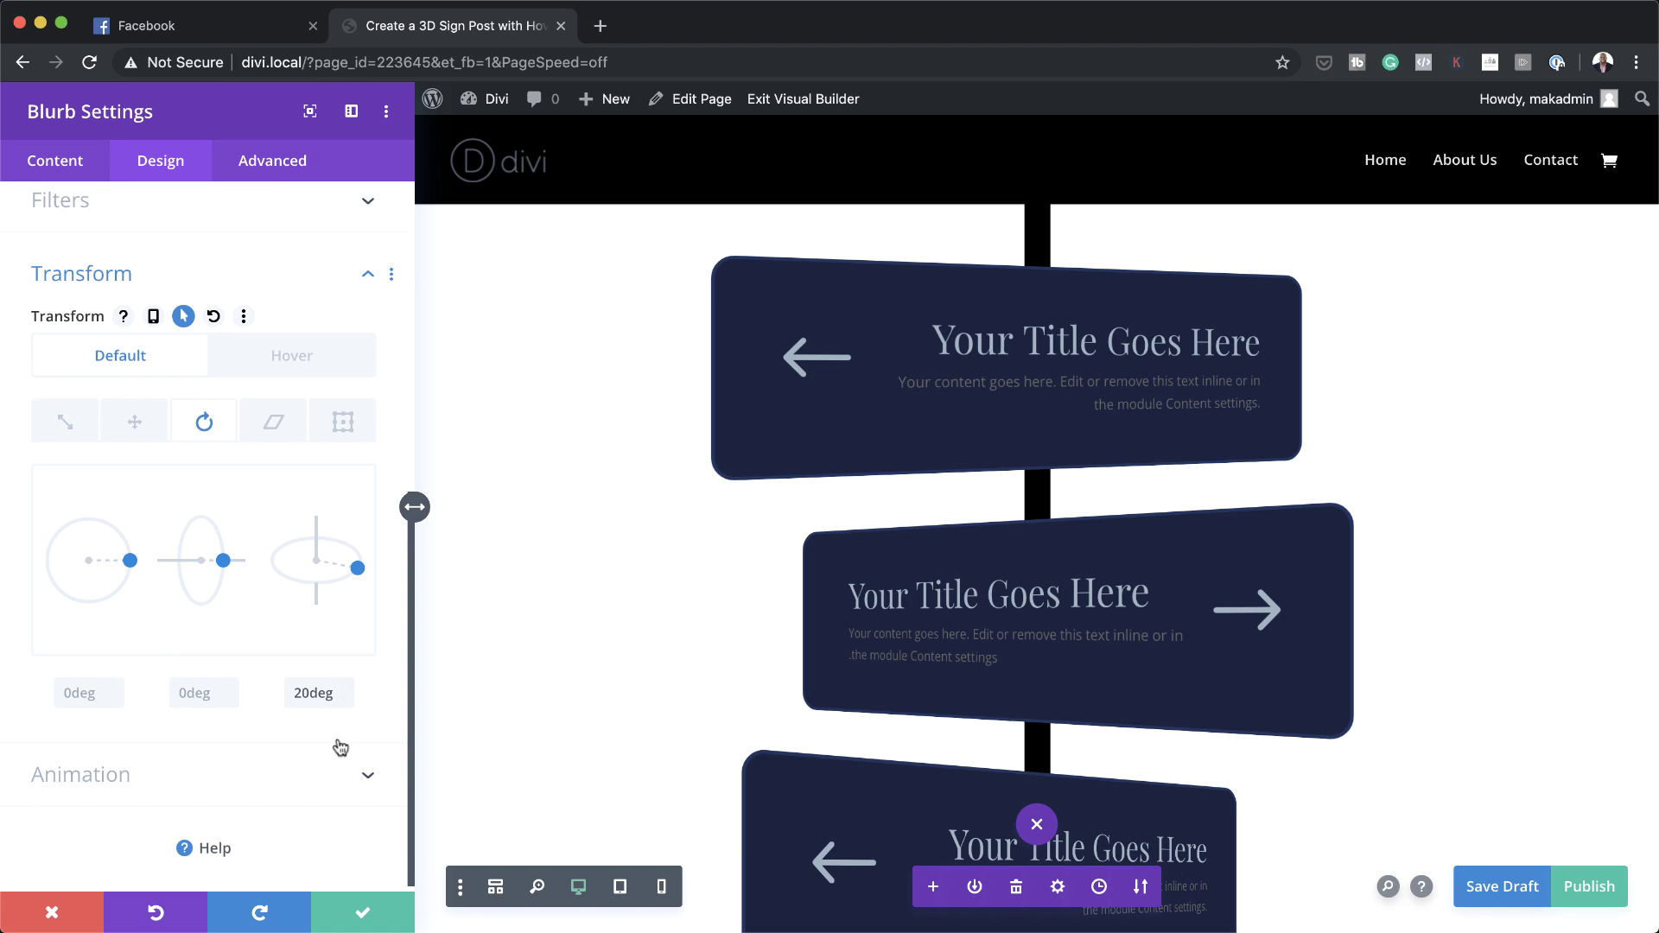
click(183, 317)
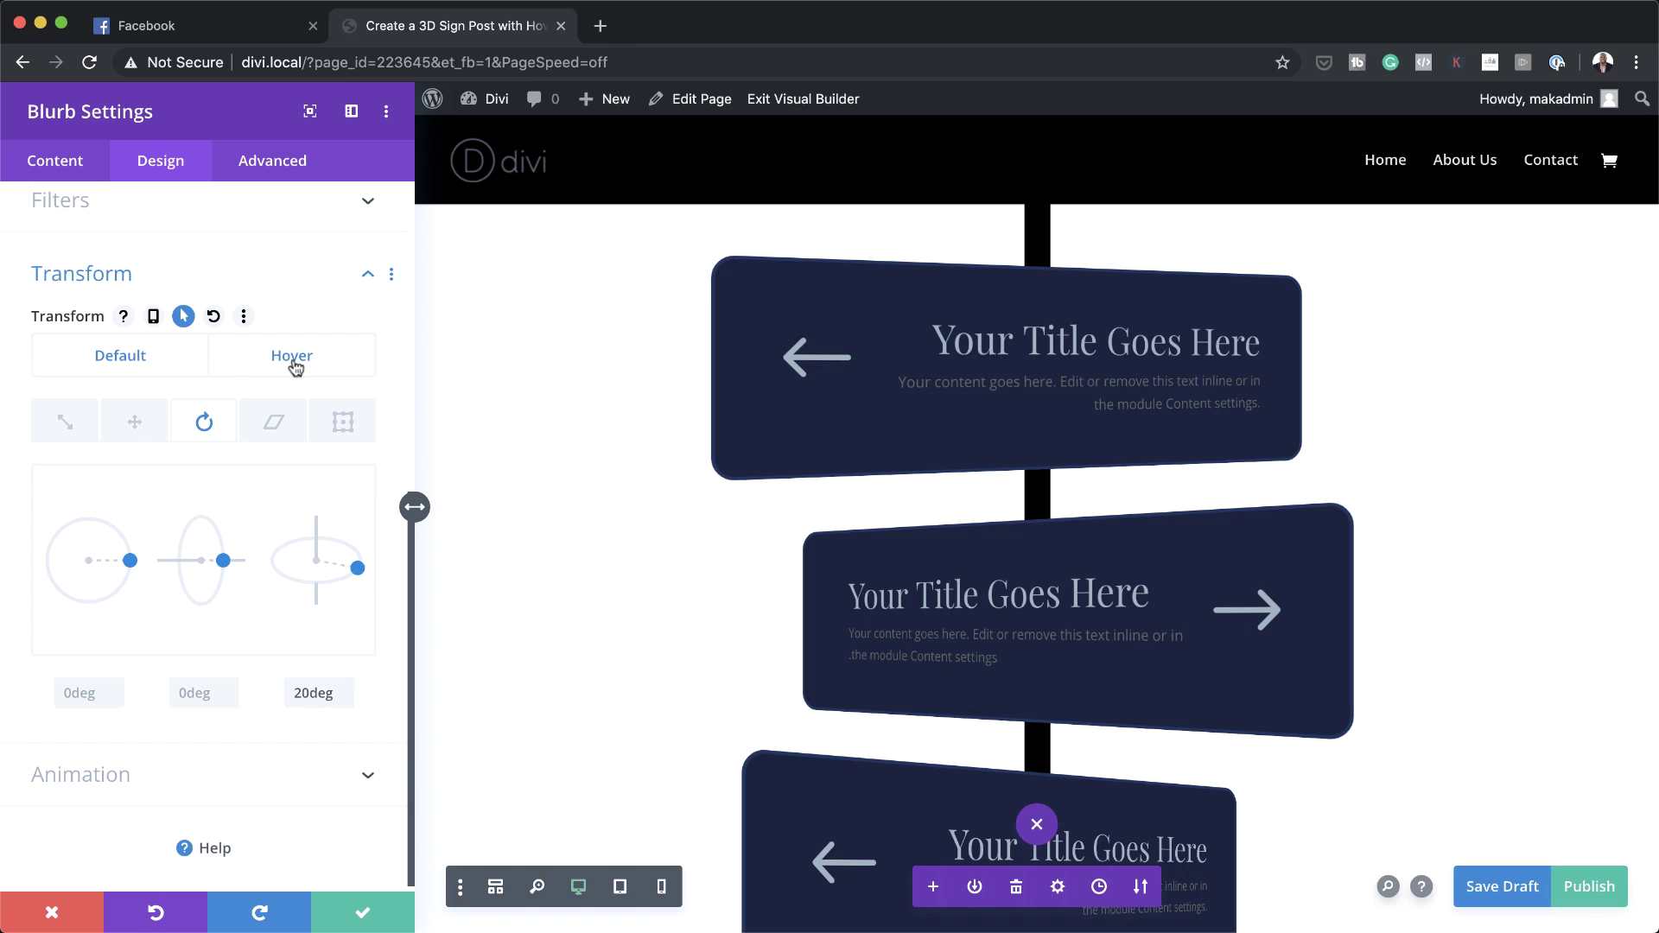
click(294, 366)
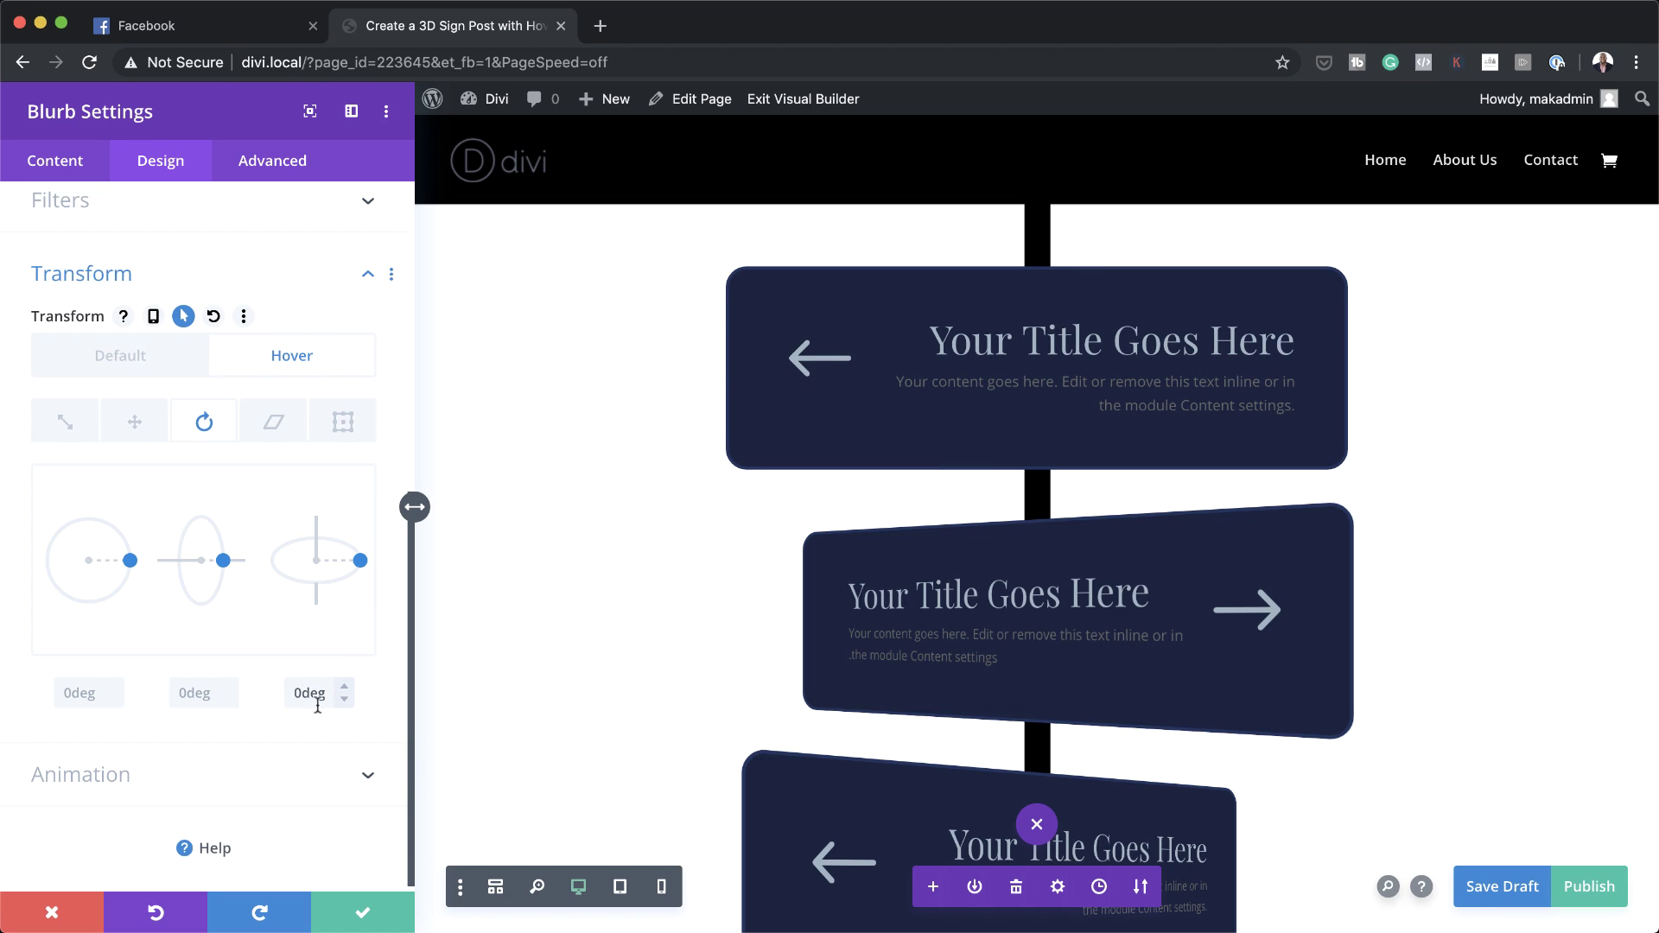
click(173, 357)
click(297, 694)
text(2)
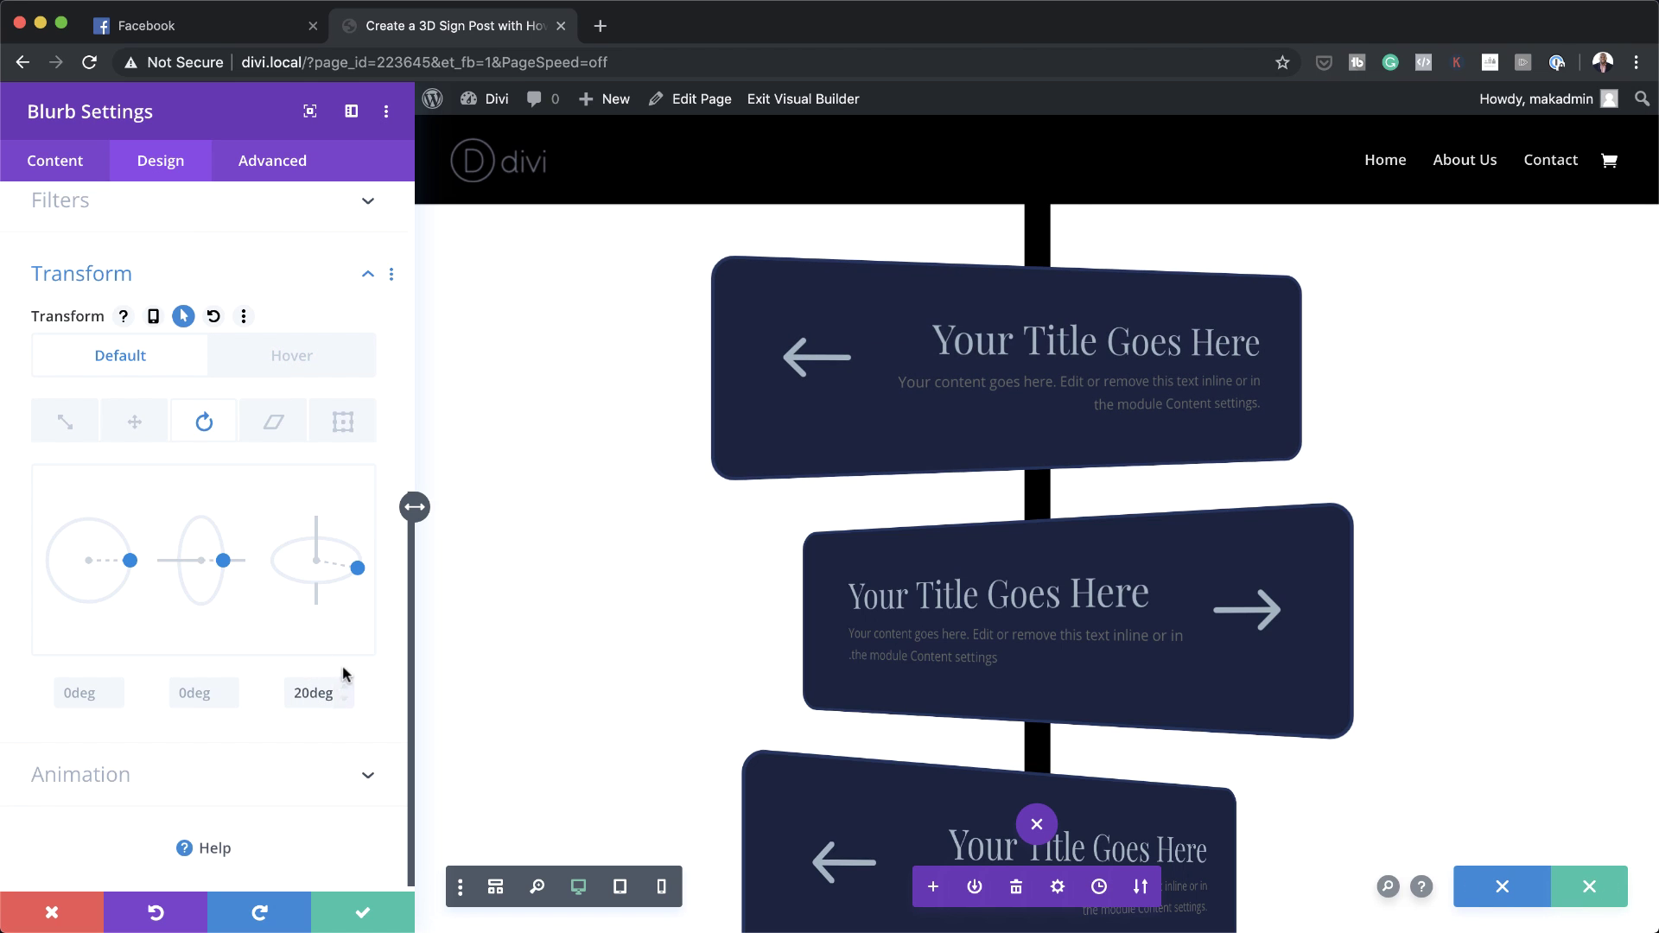
click(365, 910)
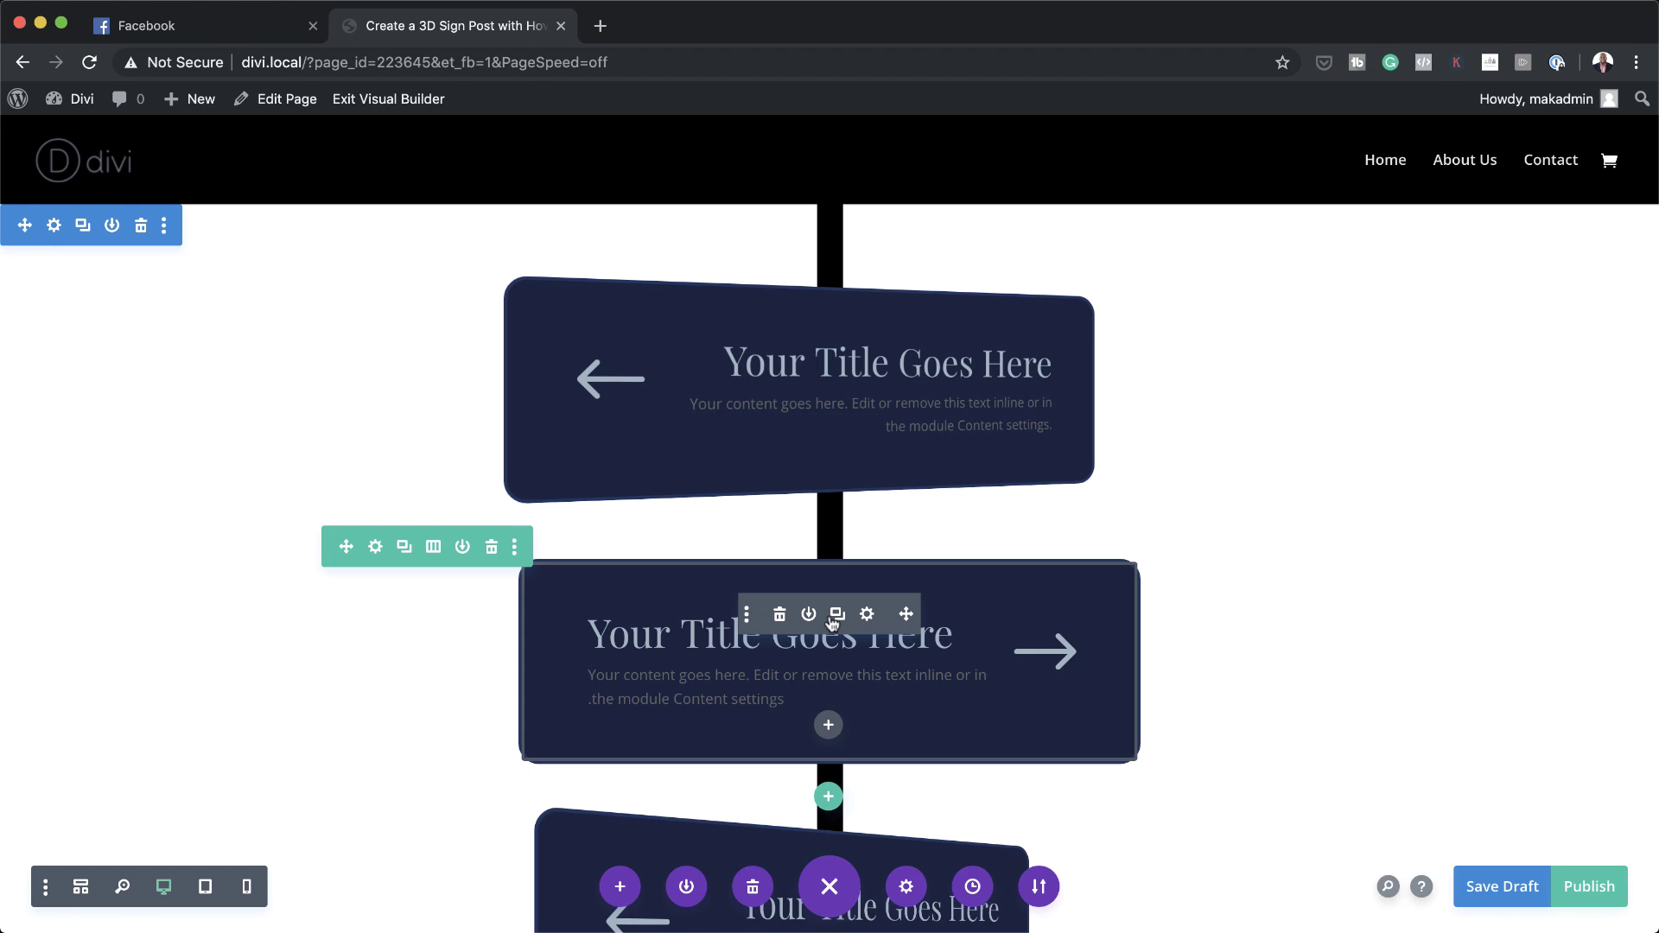
Give the middle sign a -30deg default rotation with 0deg on hover, and save
click(867, 615)
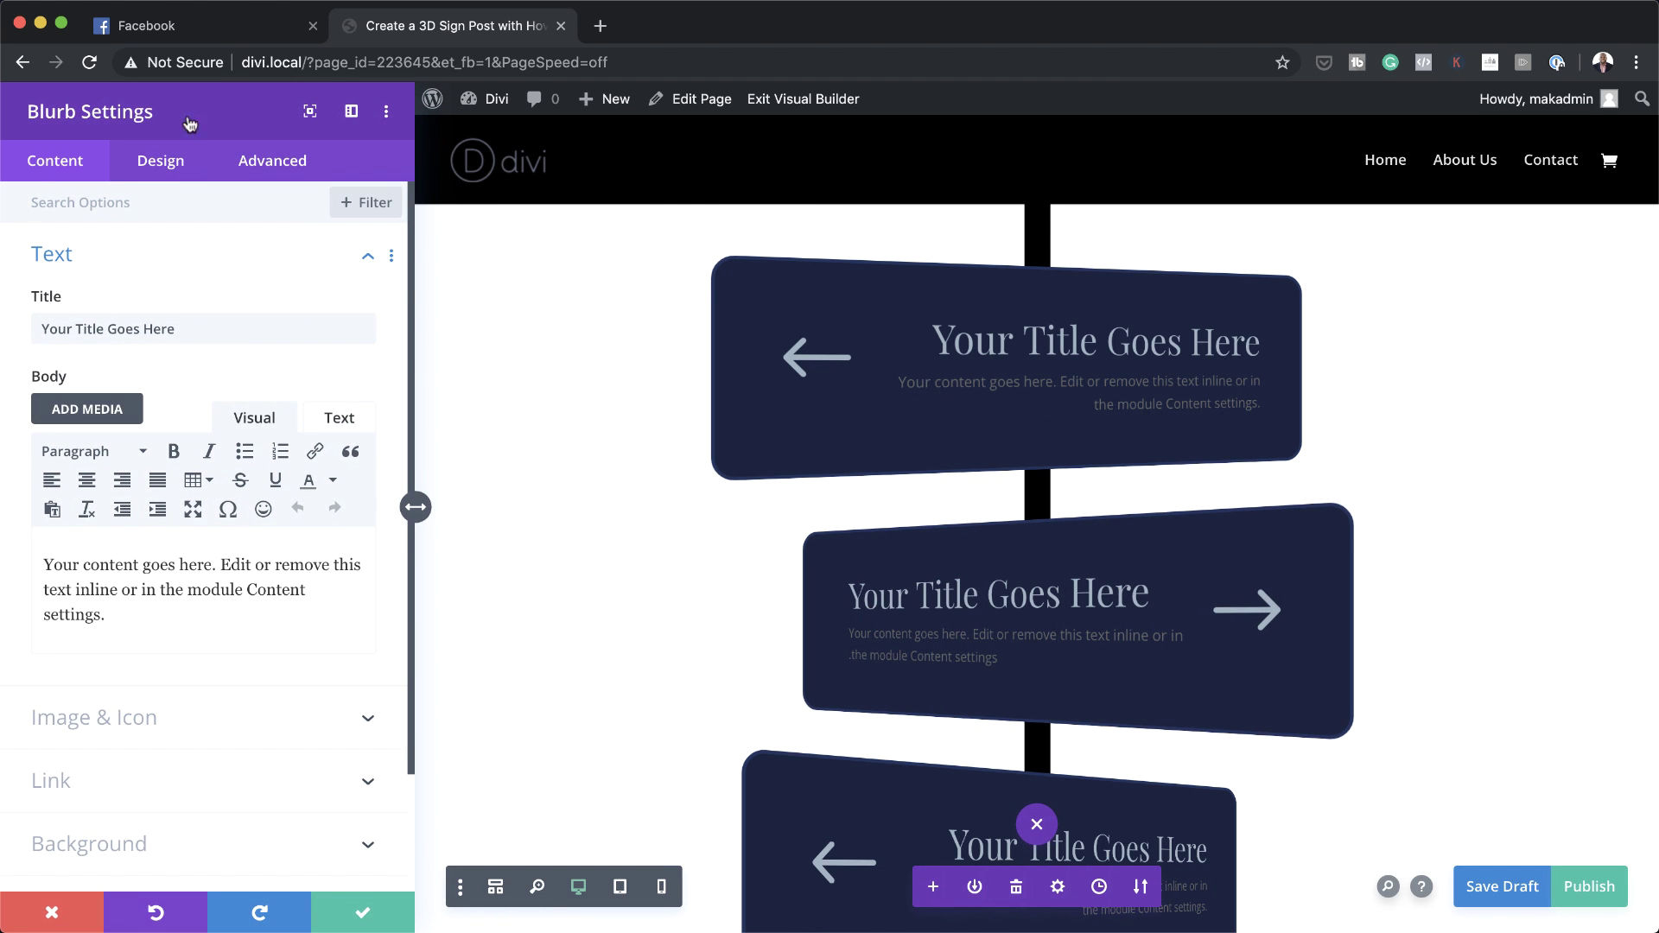
click(184, 166)
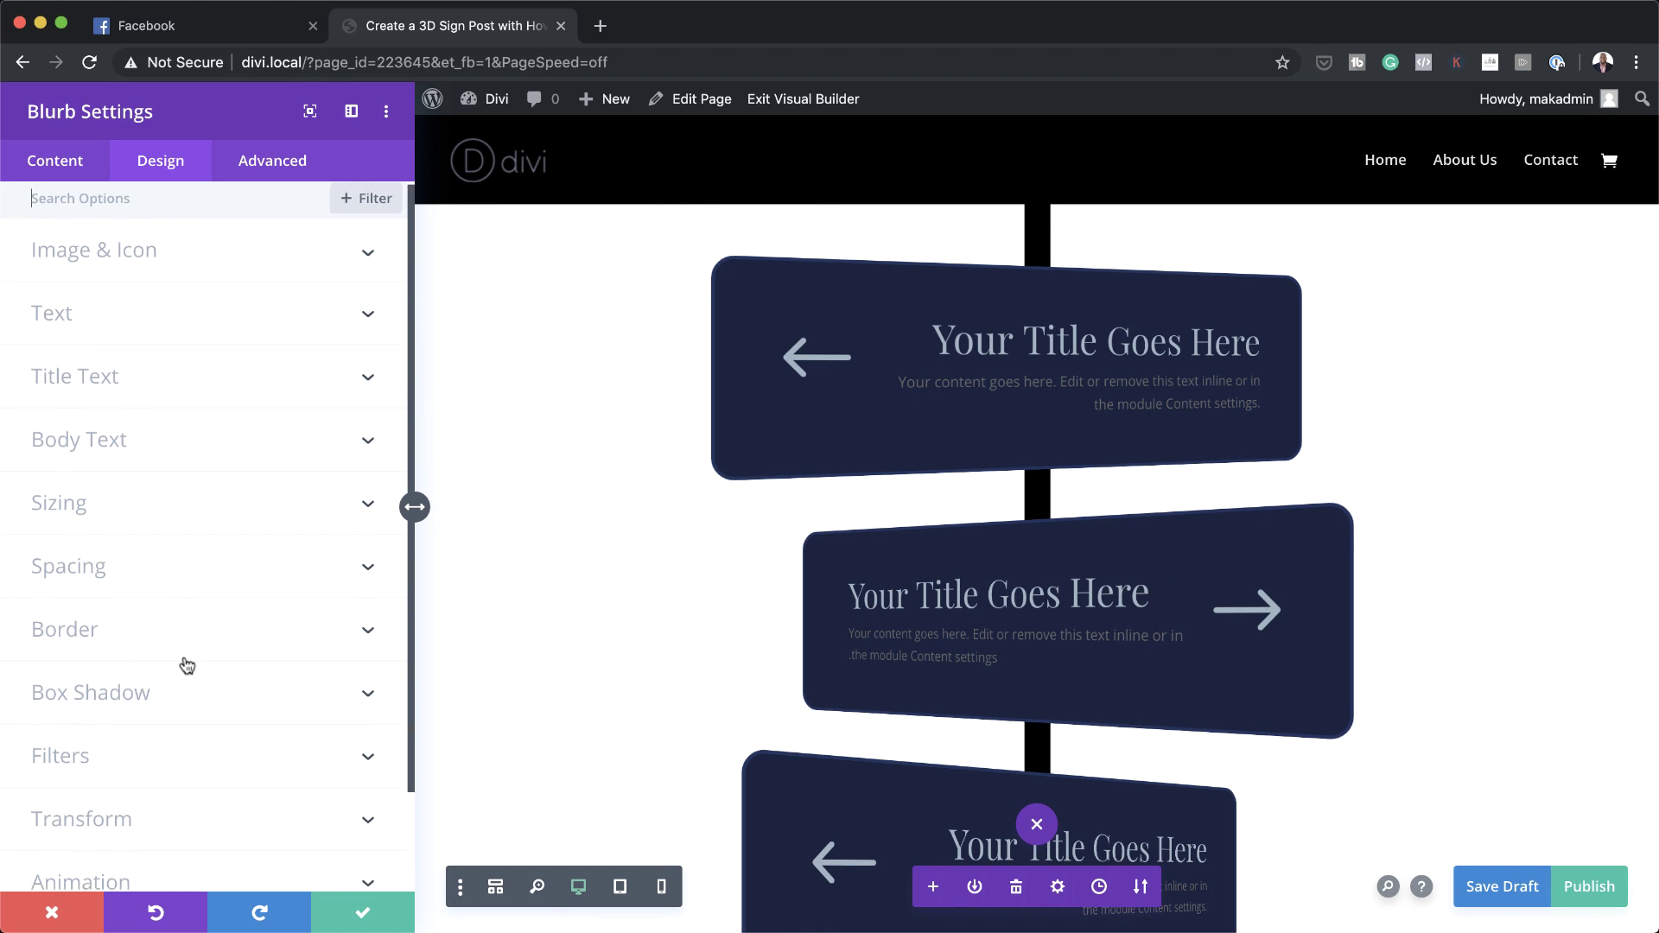
scroll(172, 683, down, 3)
click(149, 698)
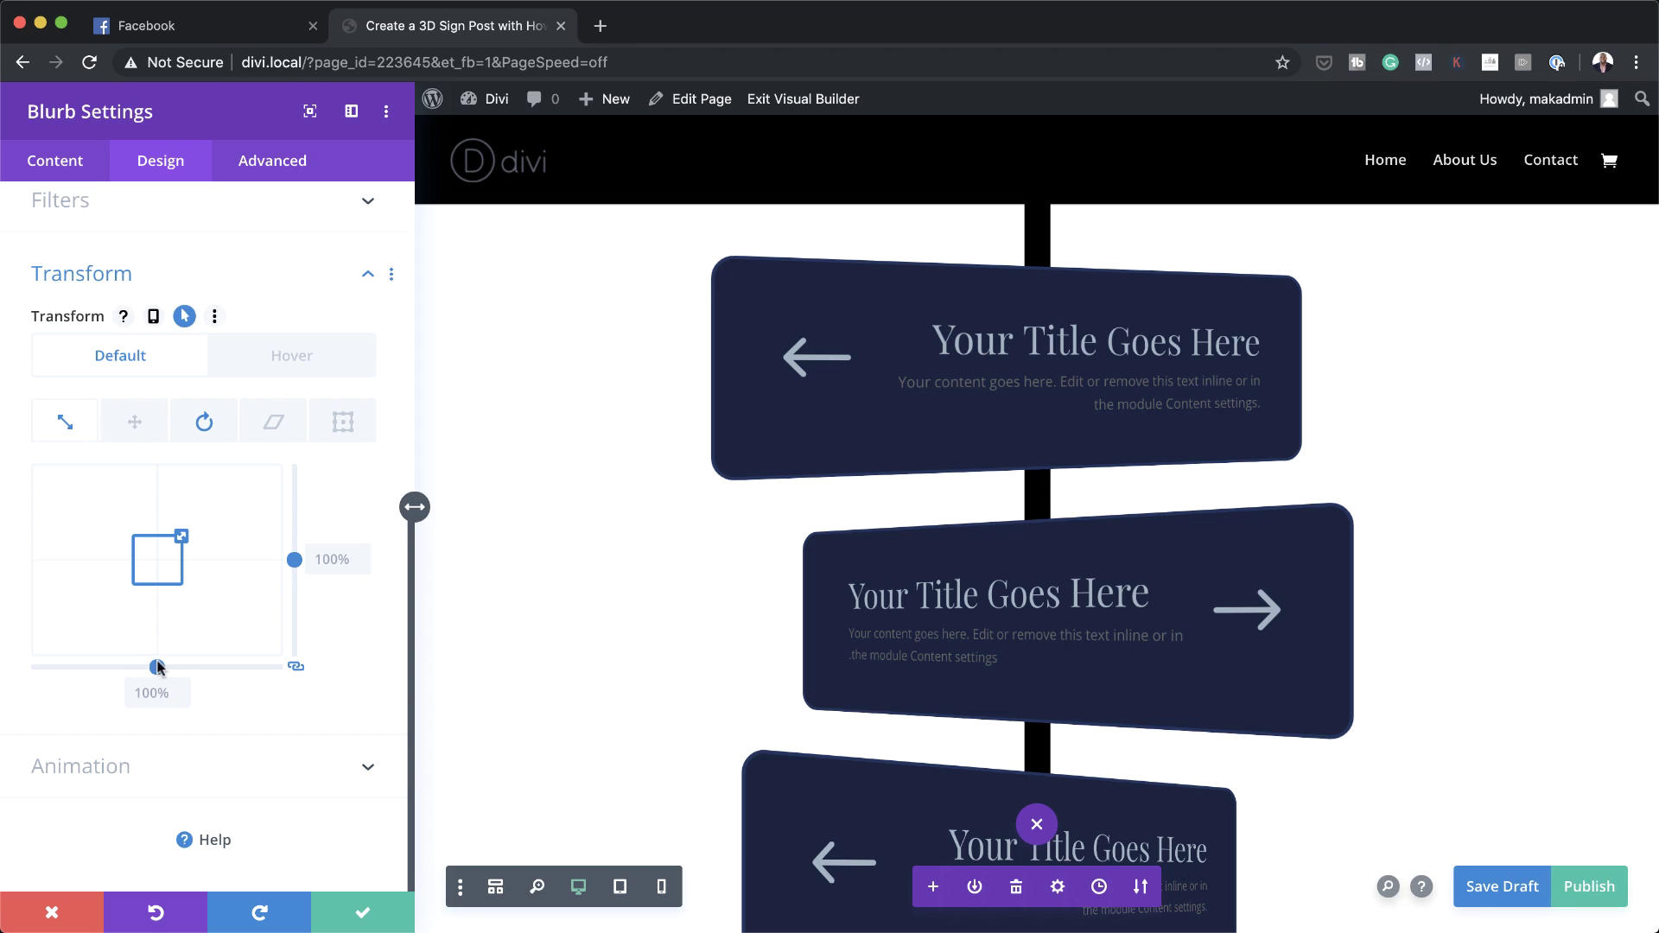
click(304, 362)
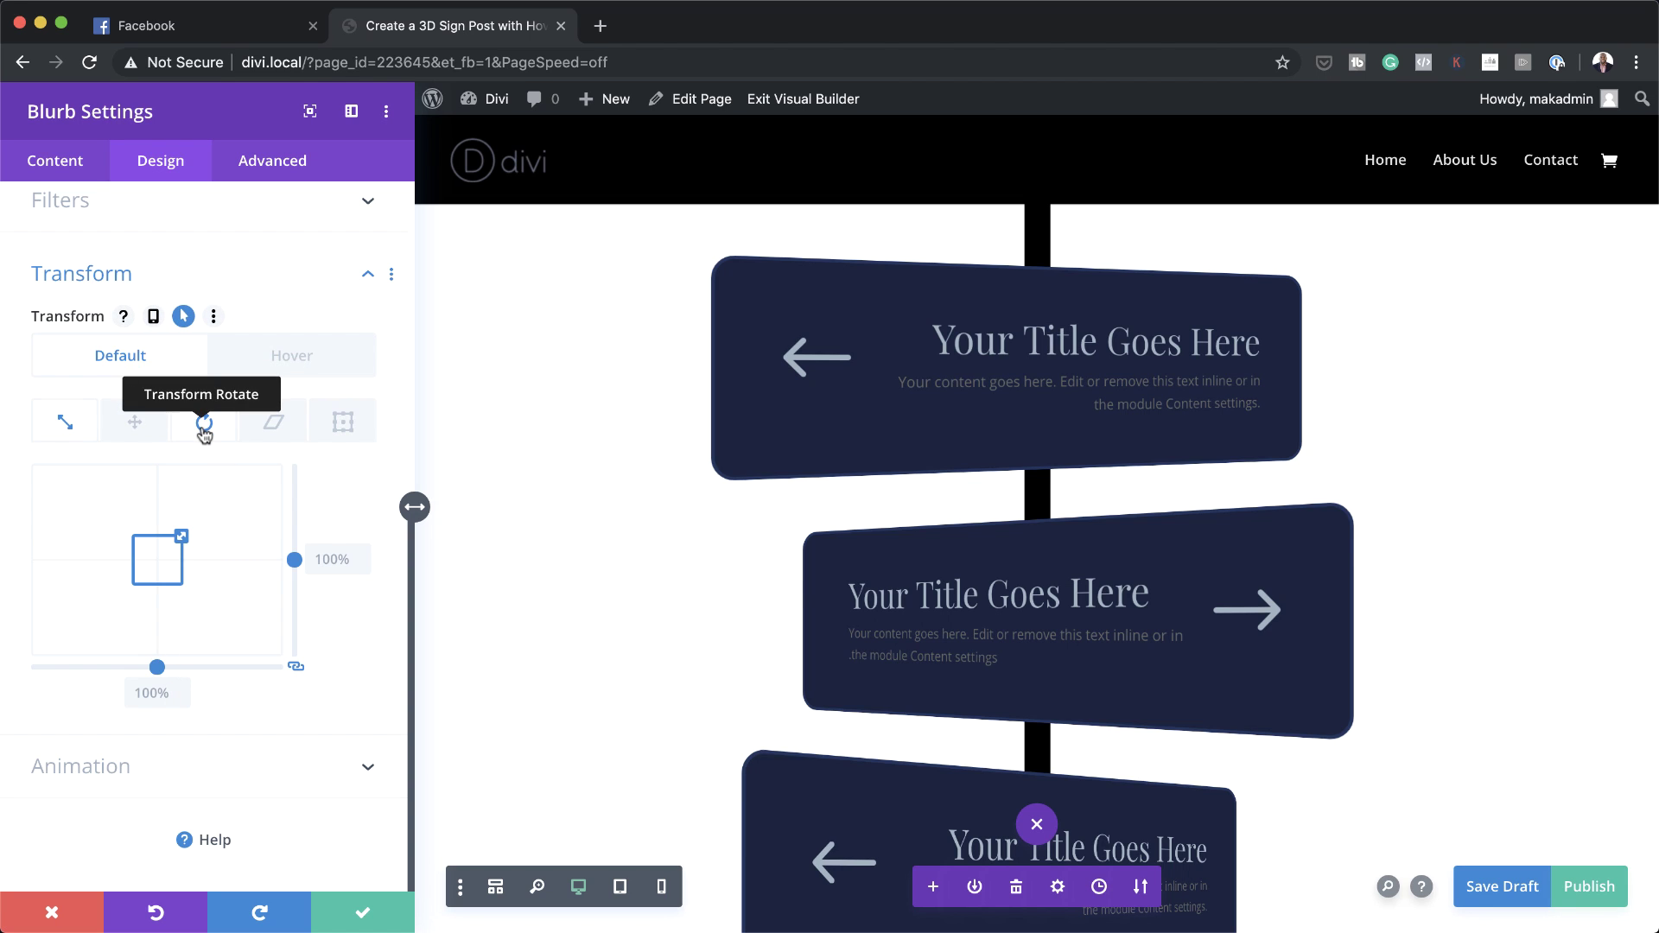
click(204, 422)
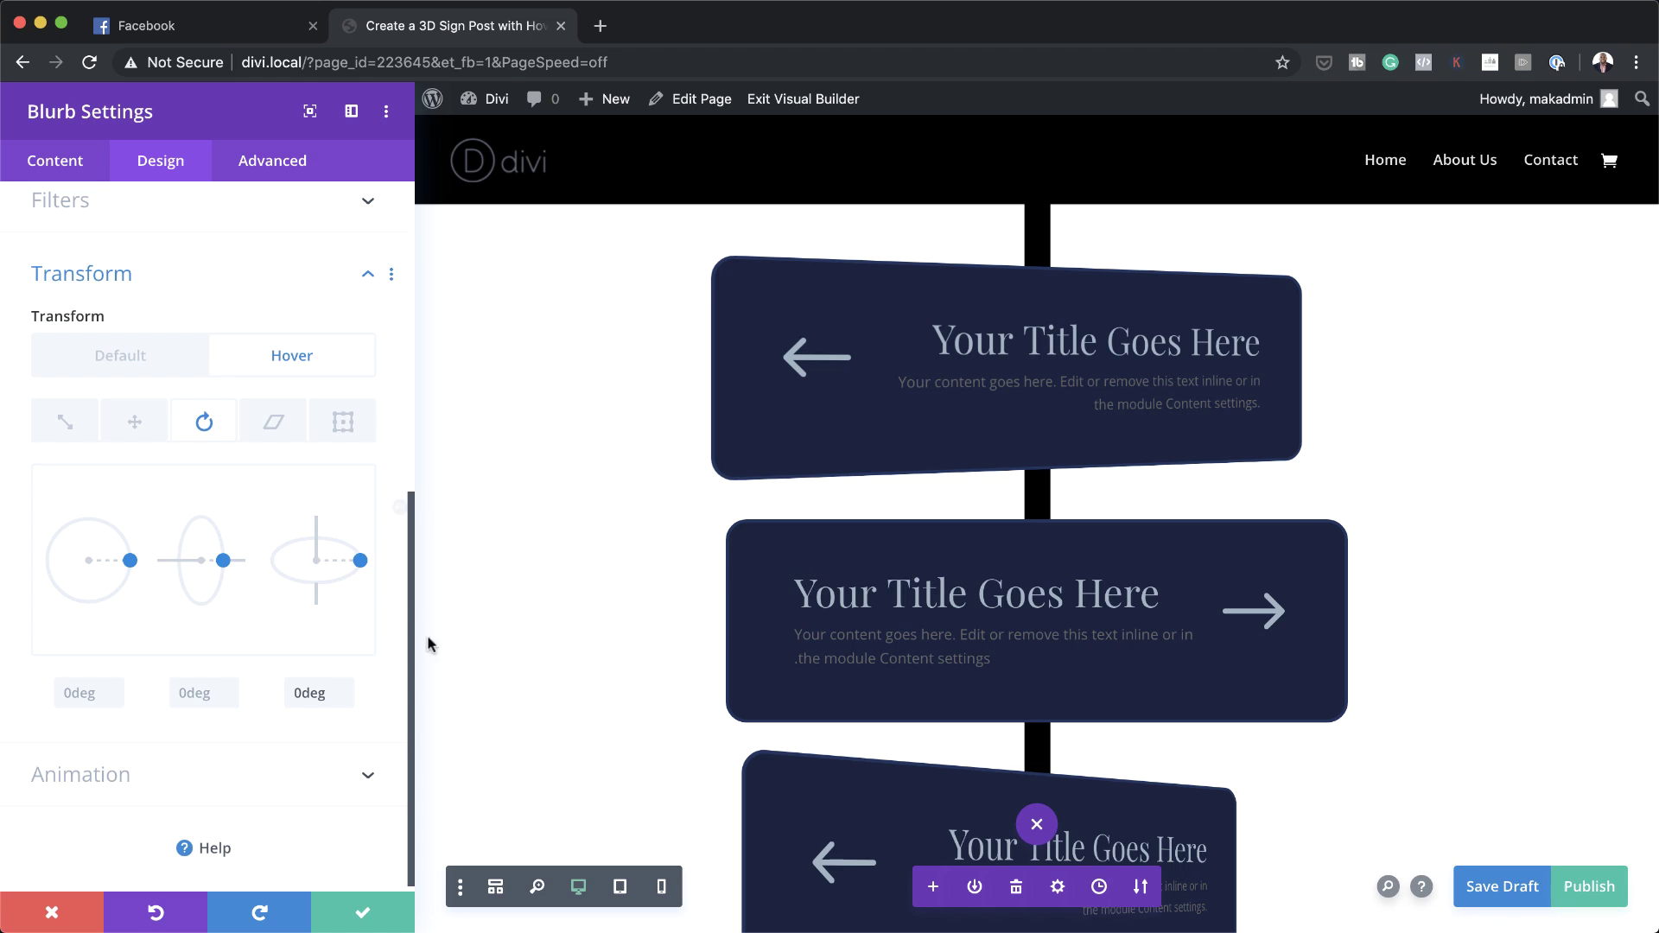
click(164, 361)
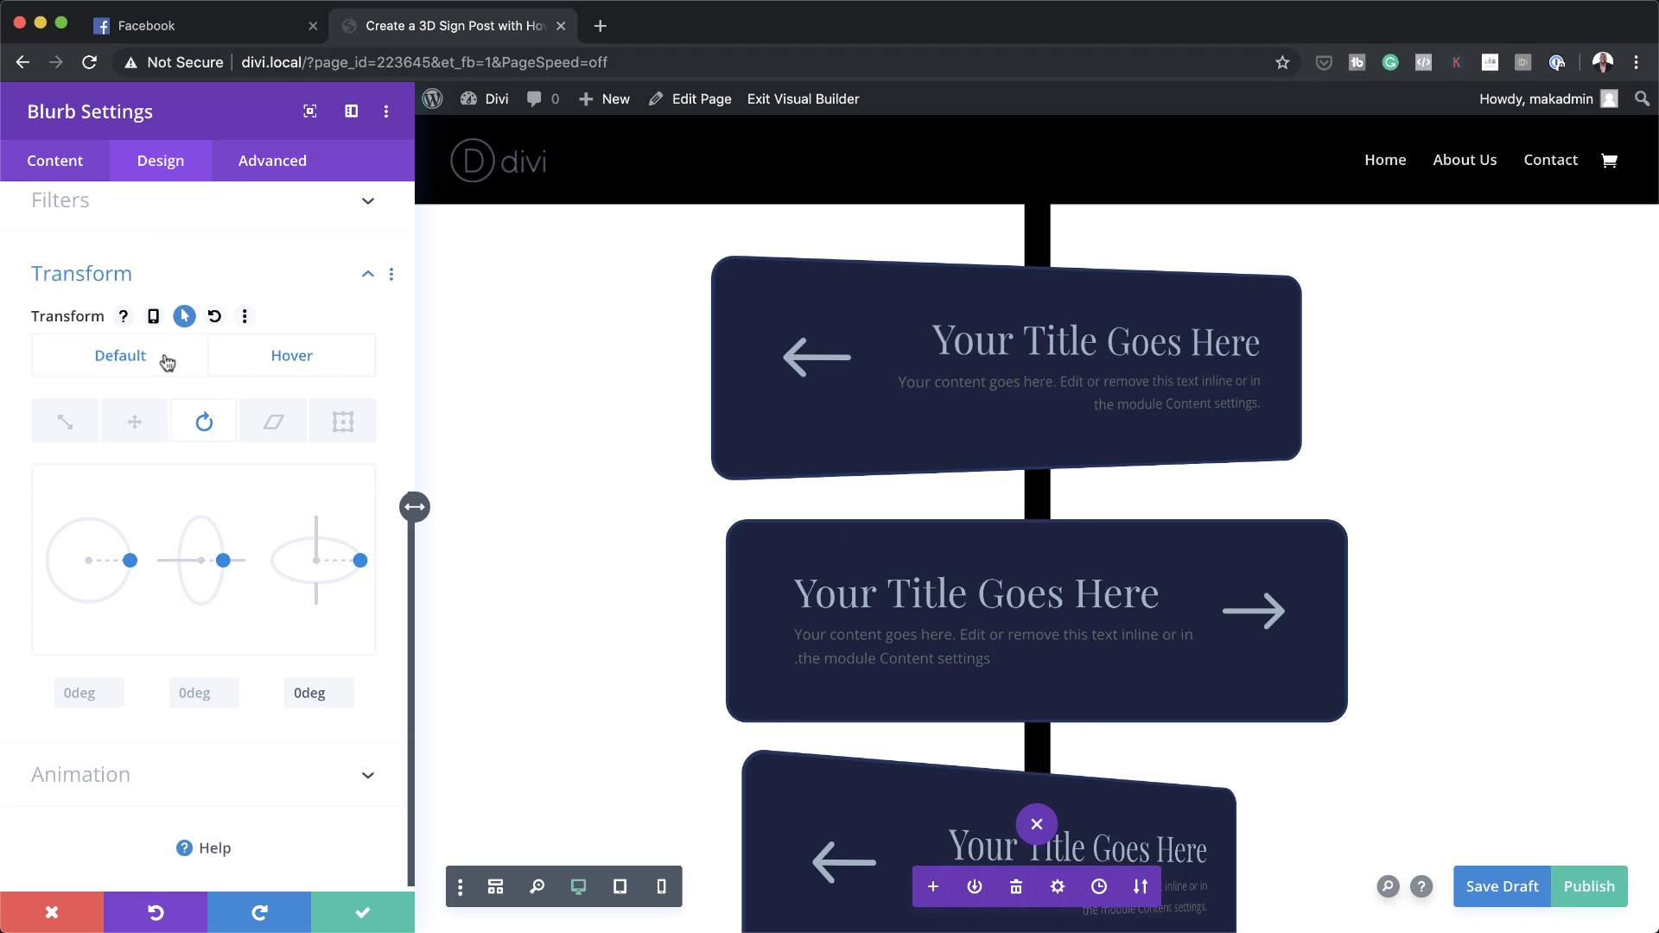
click(367, 913)
scroll(544, 743, down, 5)
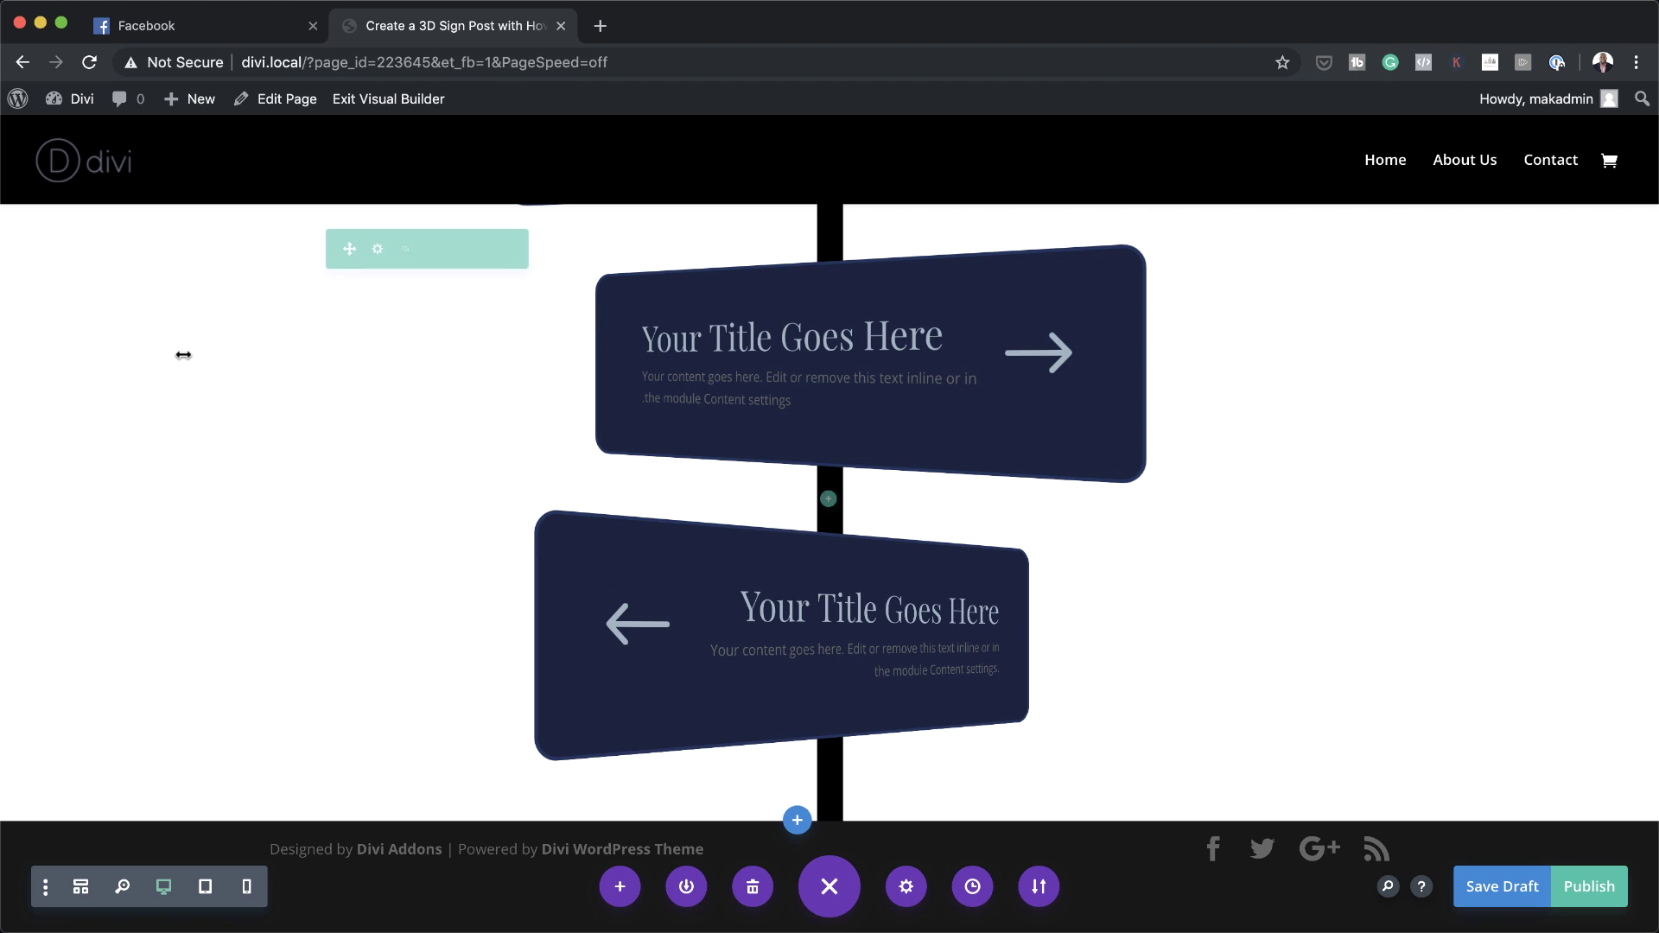
Set the city street photo 03.jpg as the section's background image
scroll(220, 495, up, 4)
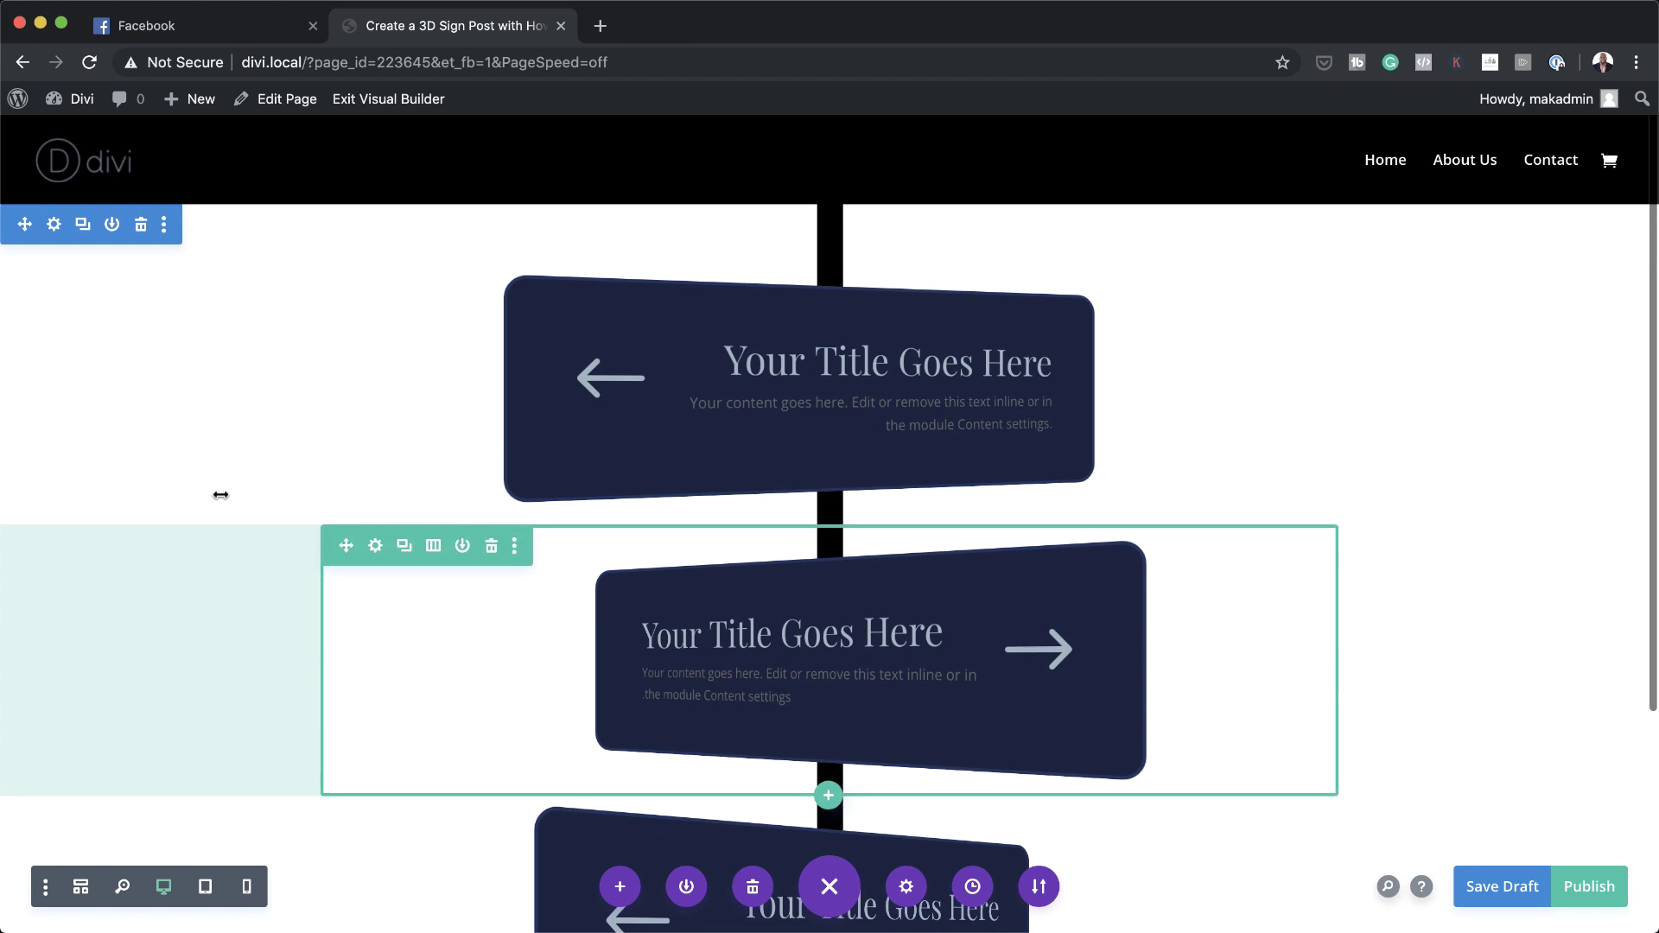
click(53, 227)
click(83, 324)
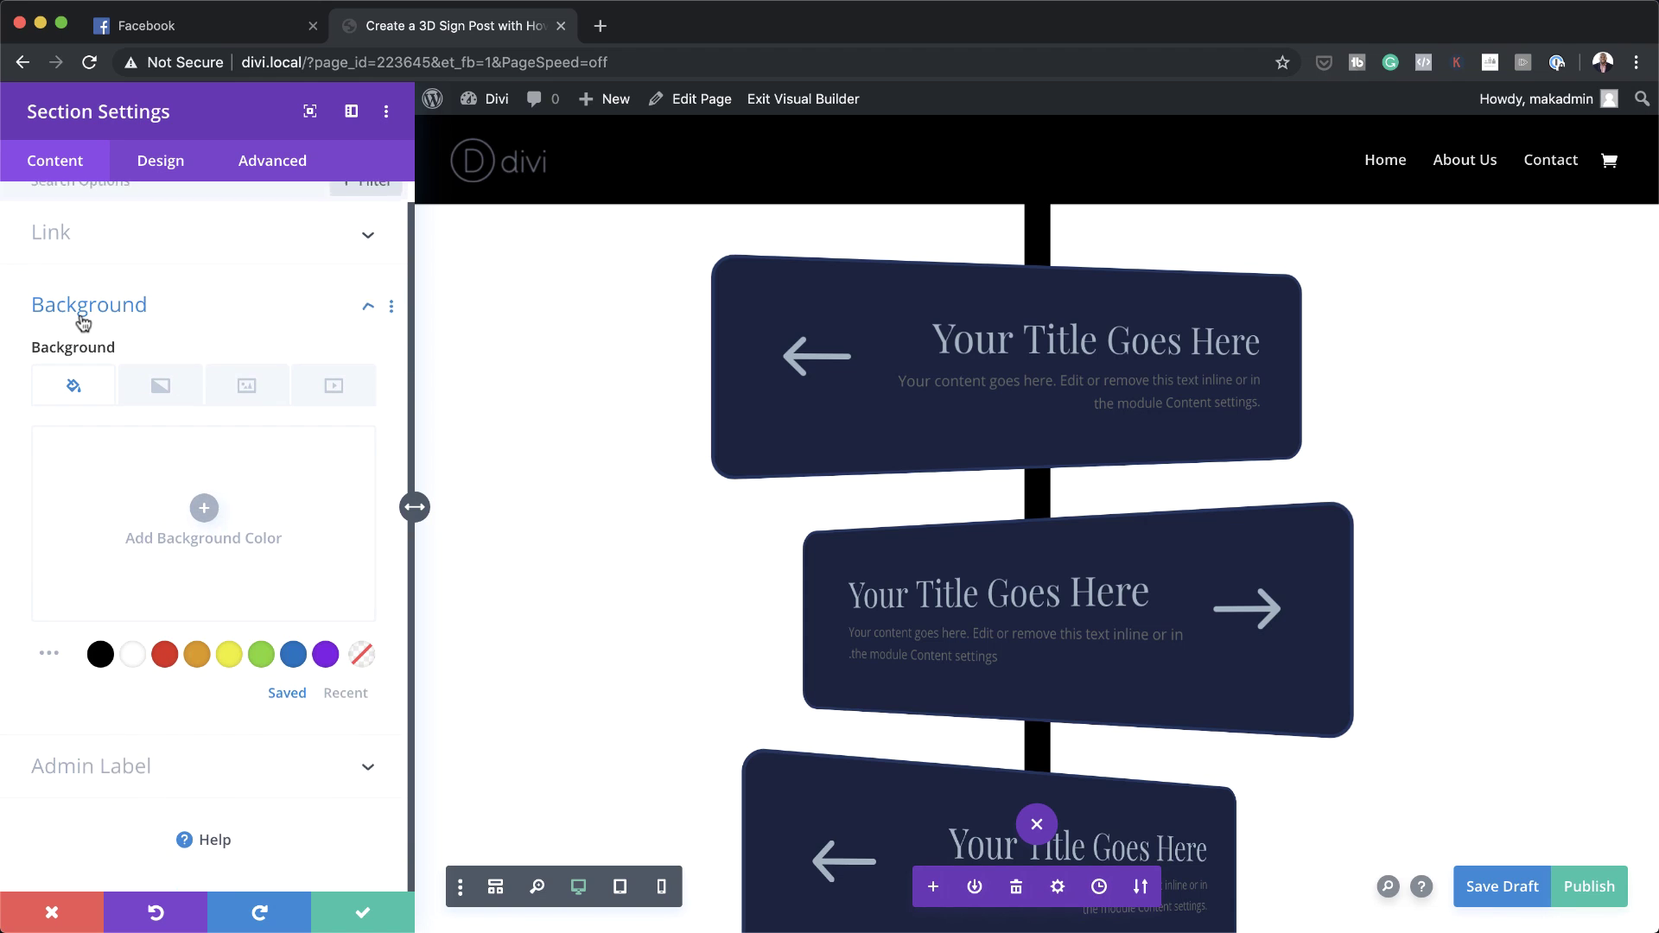
click(249, 389)
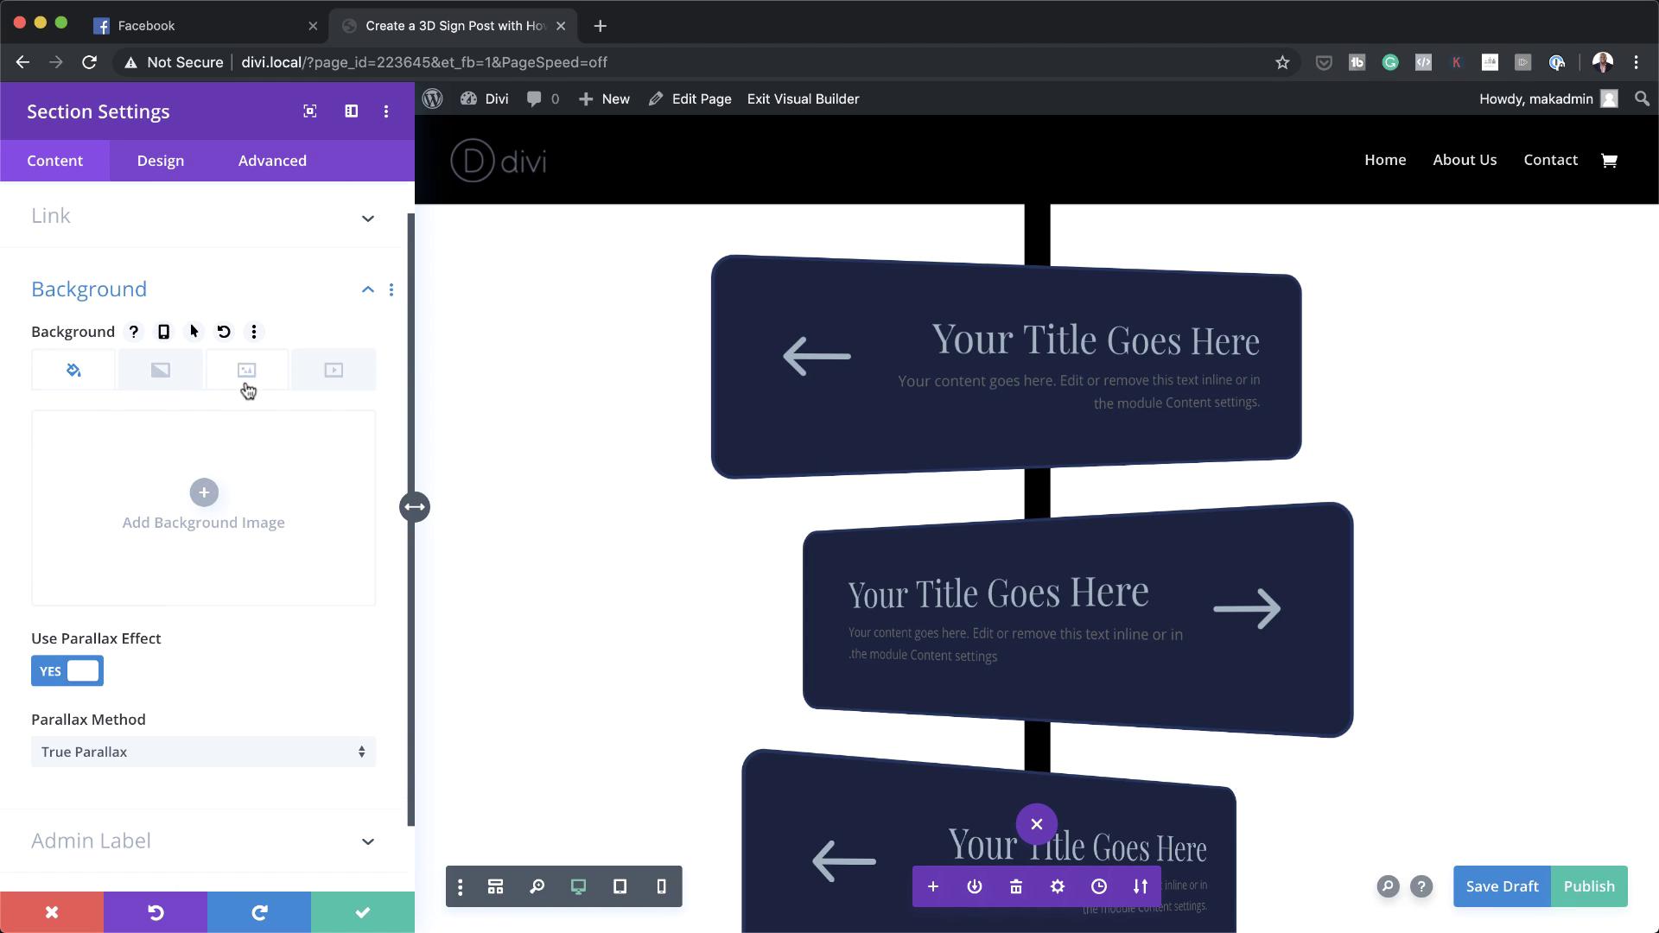
click(205, 494)
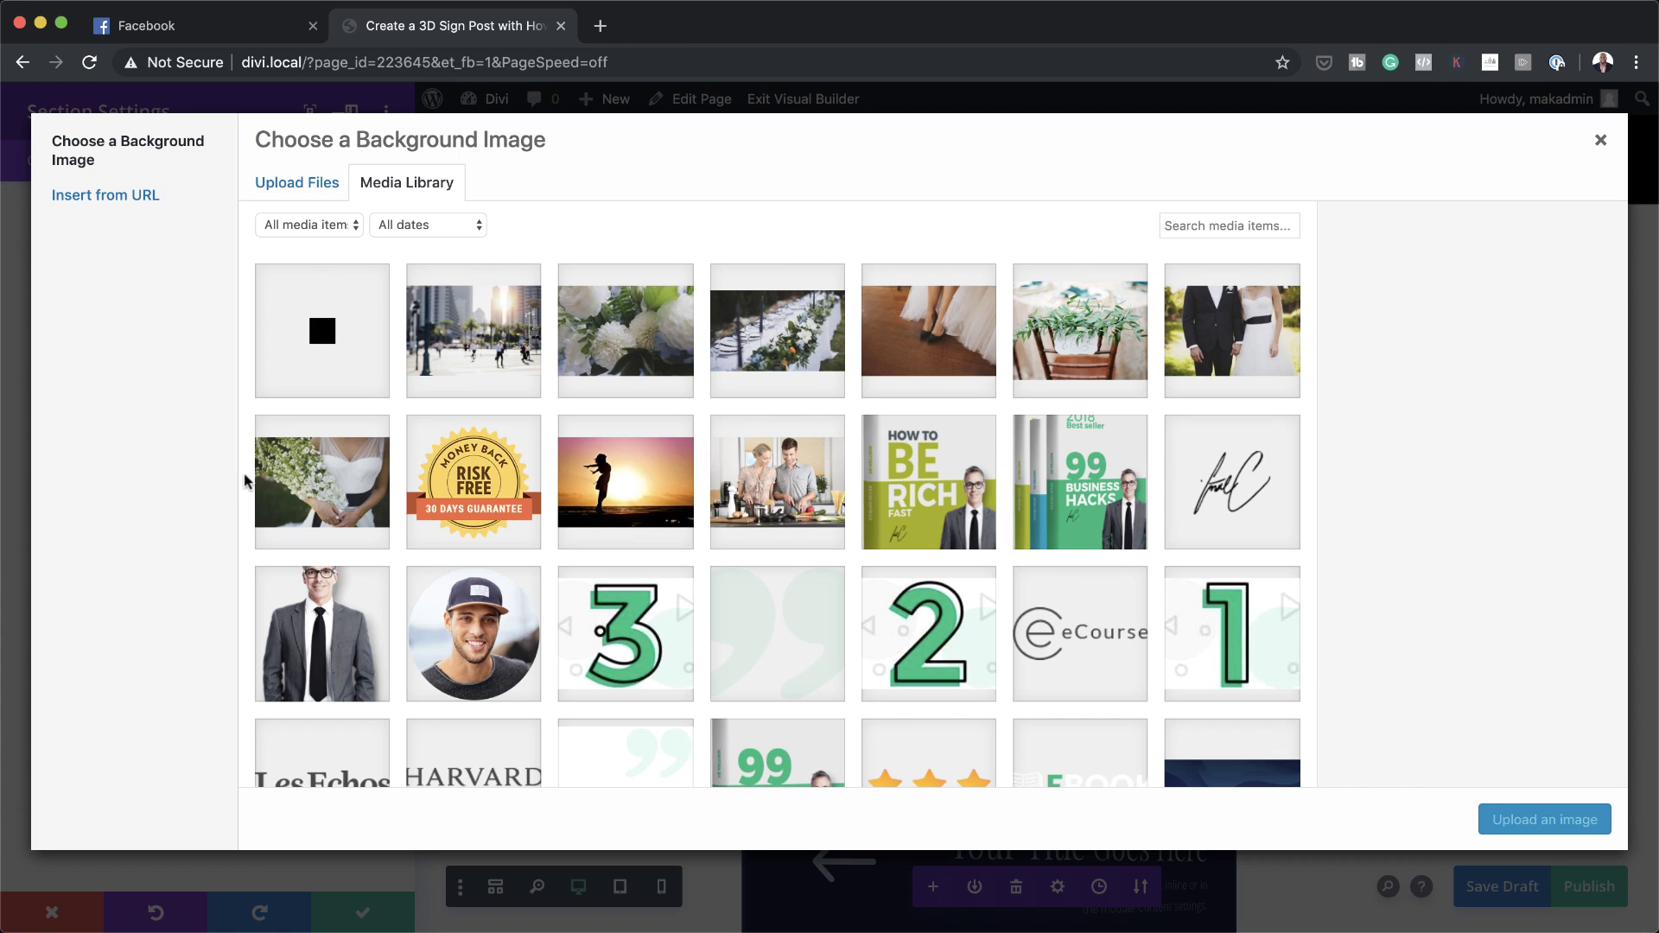
click(510, 356)
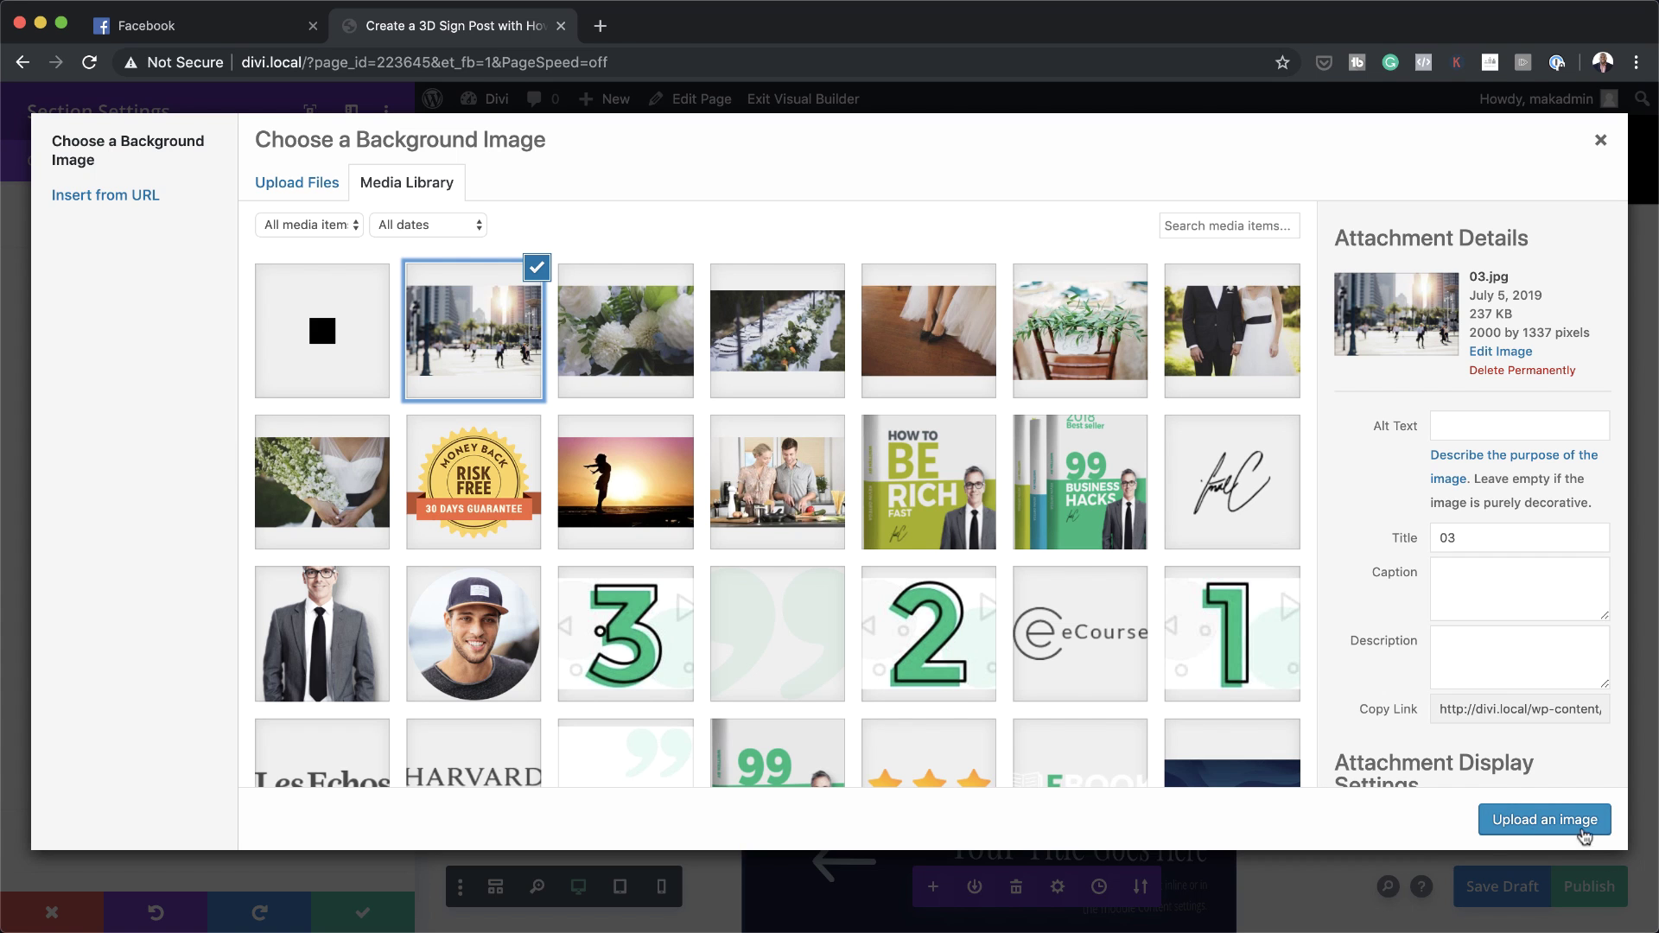
click(1590, 828)
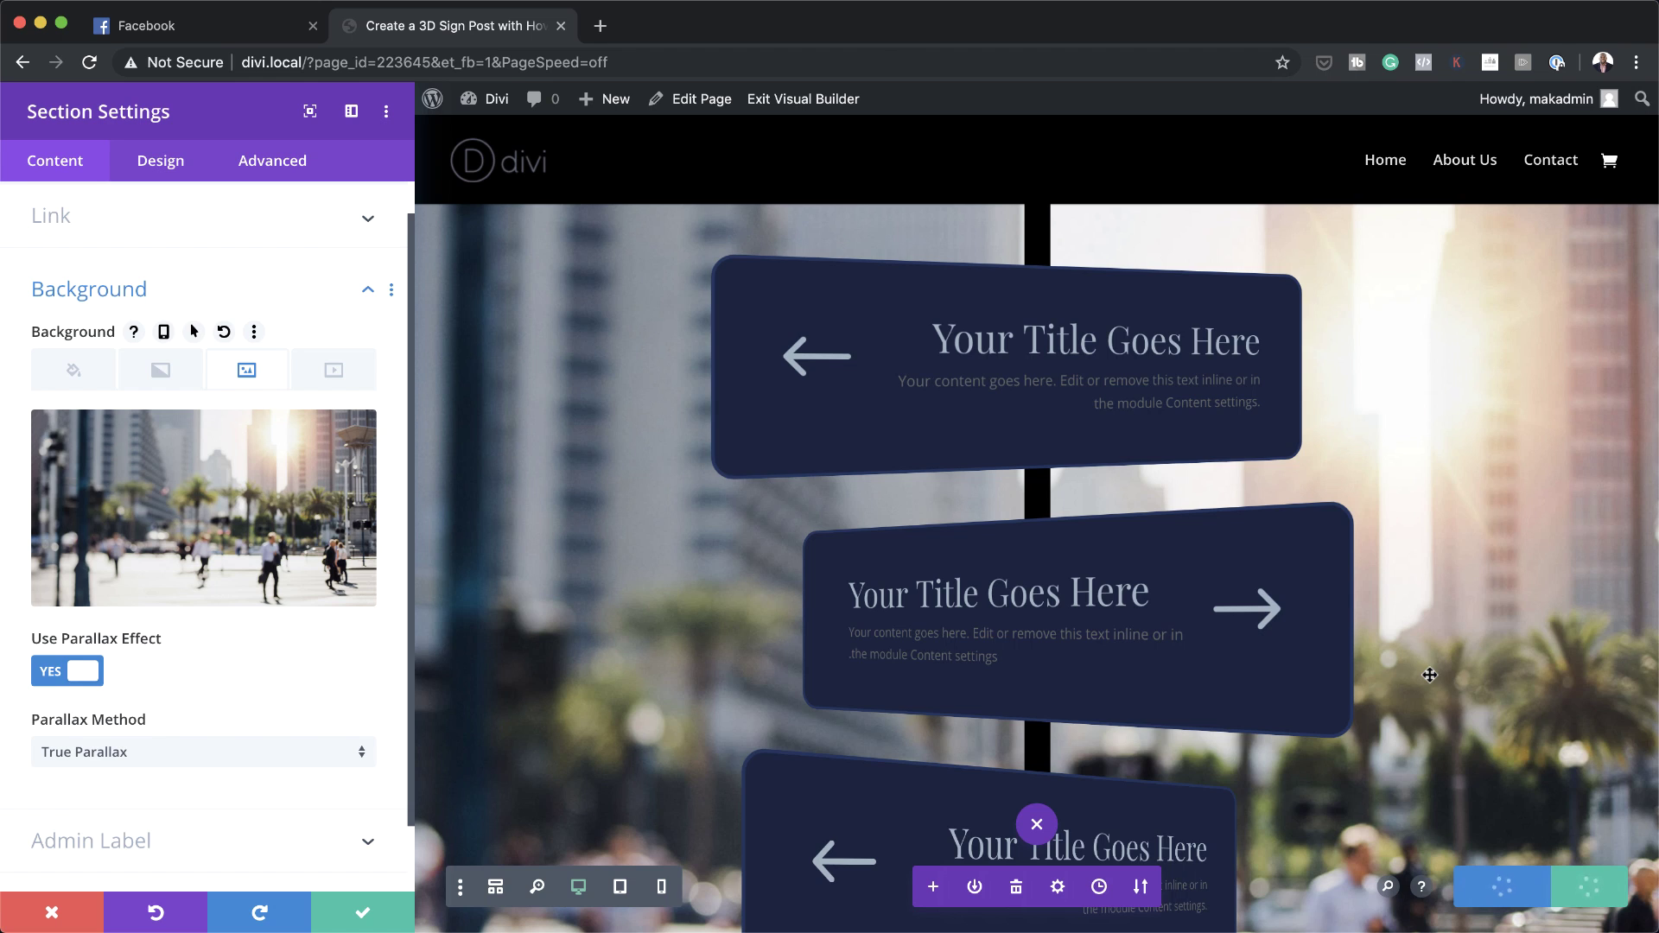
Keep the Parallax Method on True Parallax and save the section settings
scroll(1430, 675, down, 3)
scroll(1430, 674, up, 2)
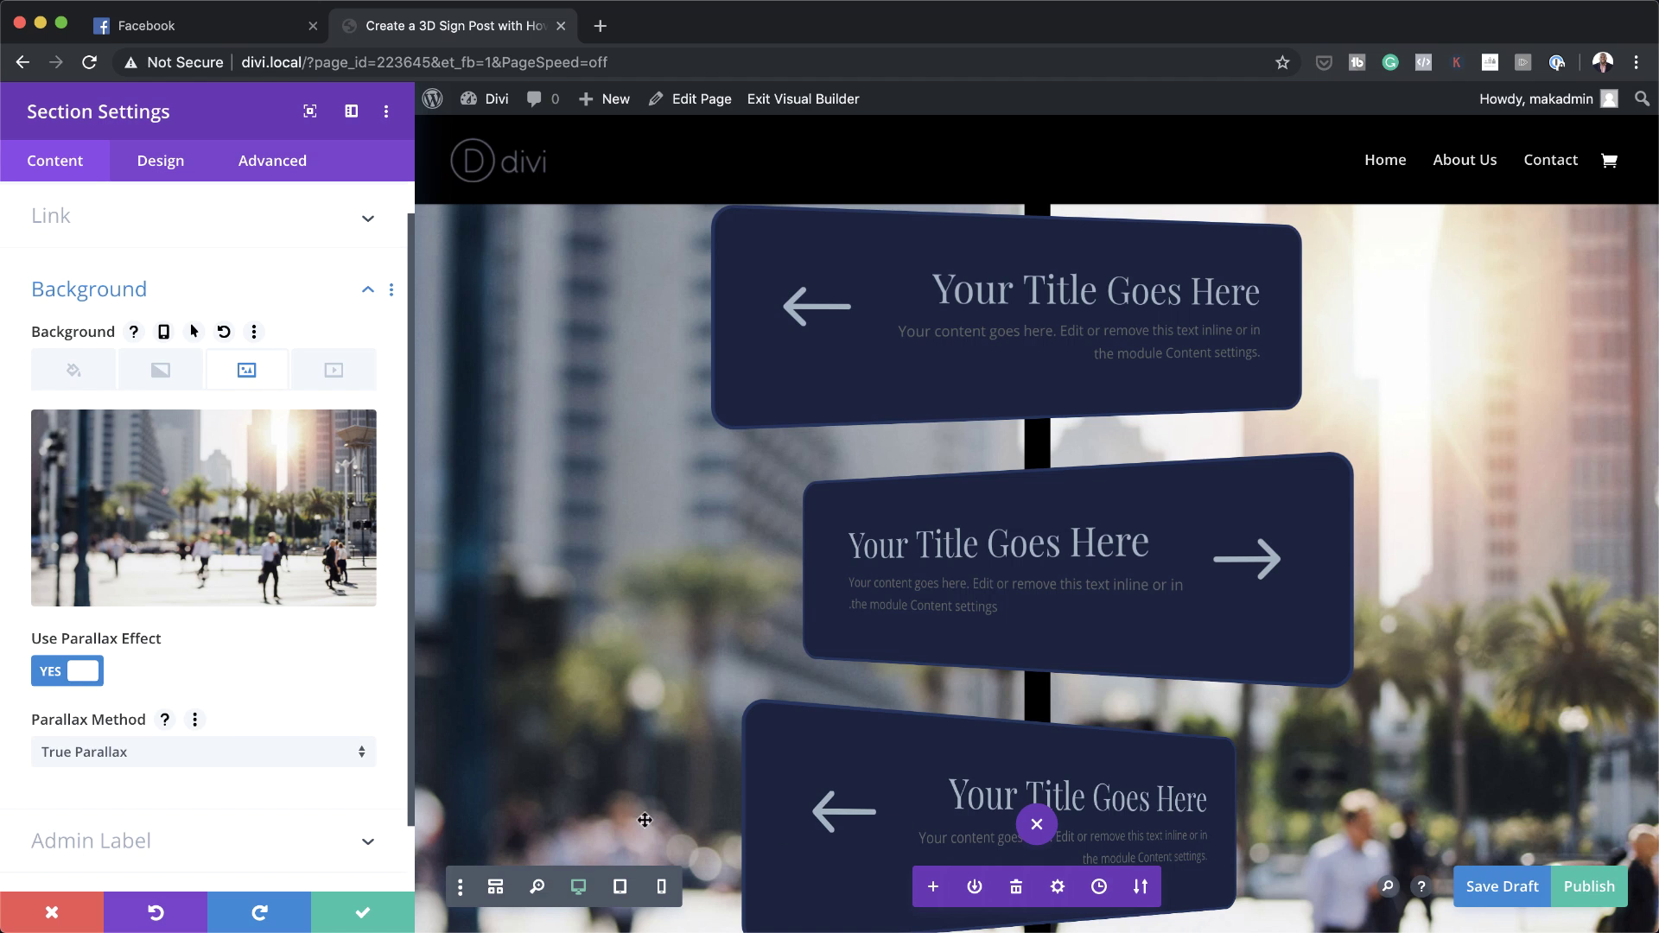
click(340, 751)
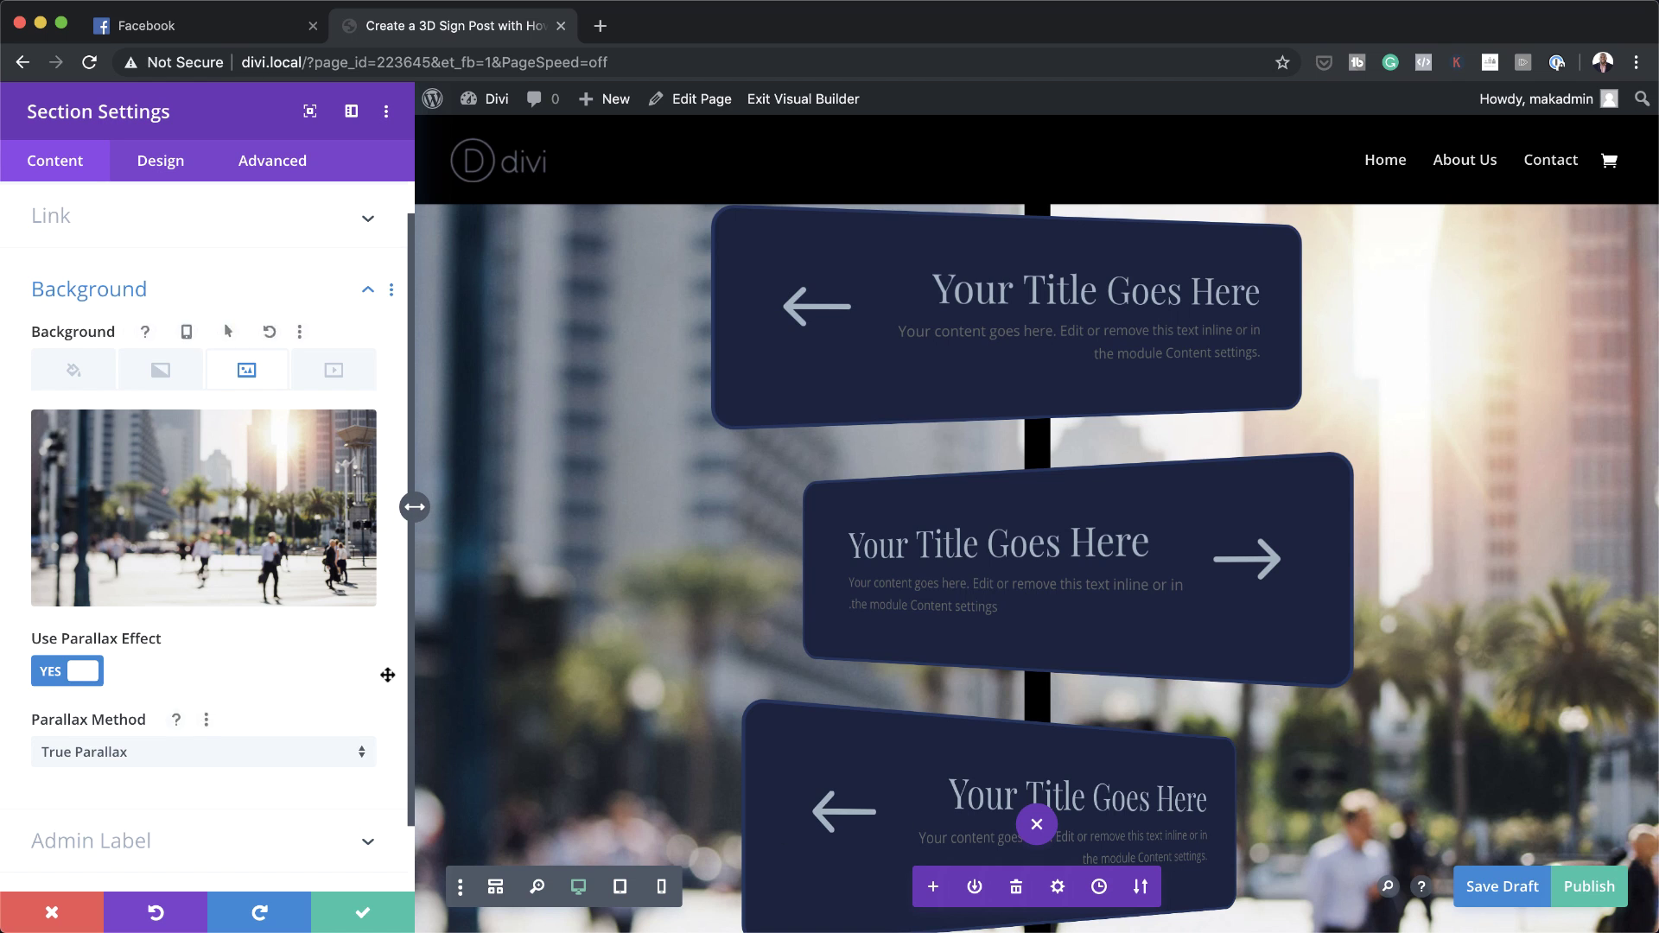
click(366, 914)
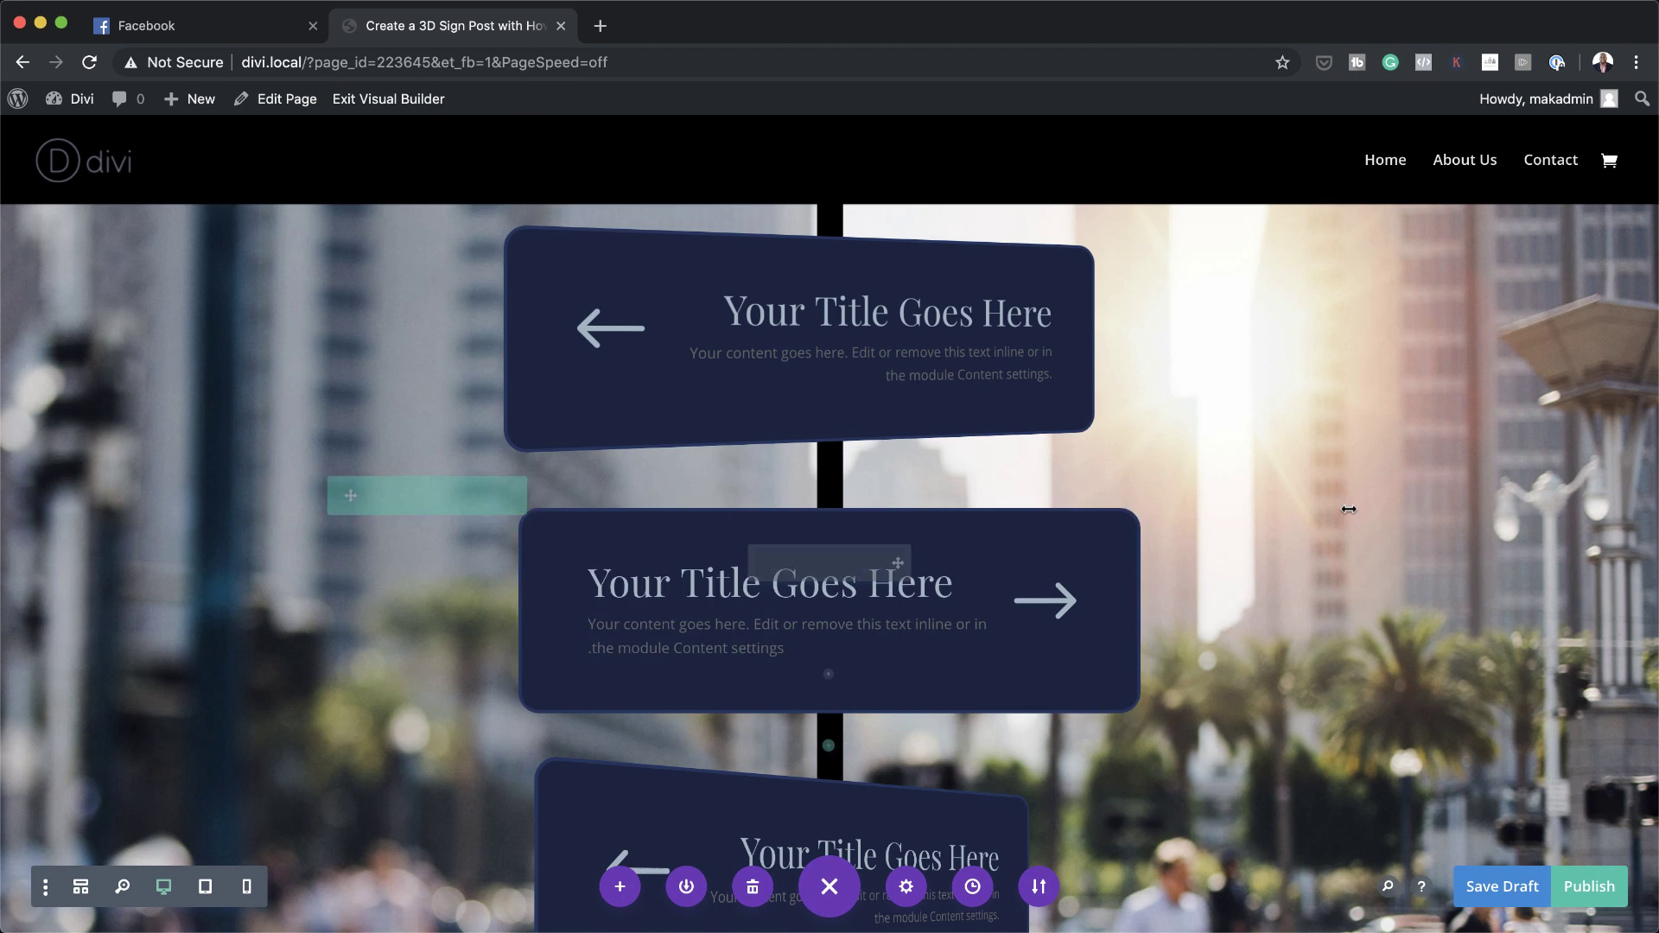
Save the page and exit the Visual Builder to review the live signs
click(1589, 886)
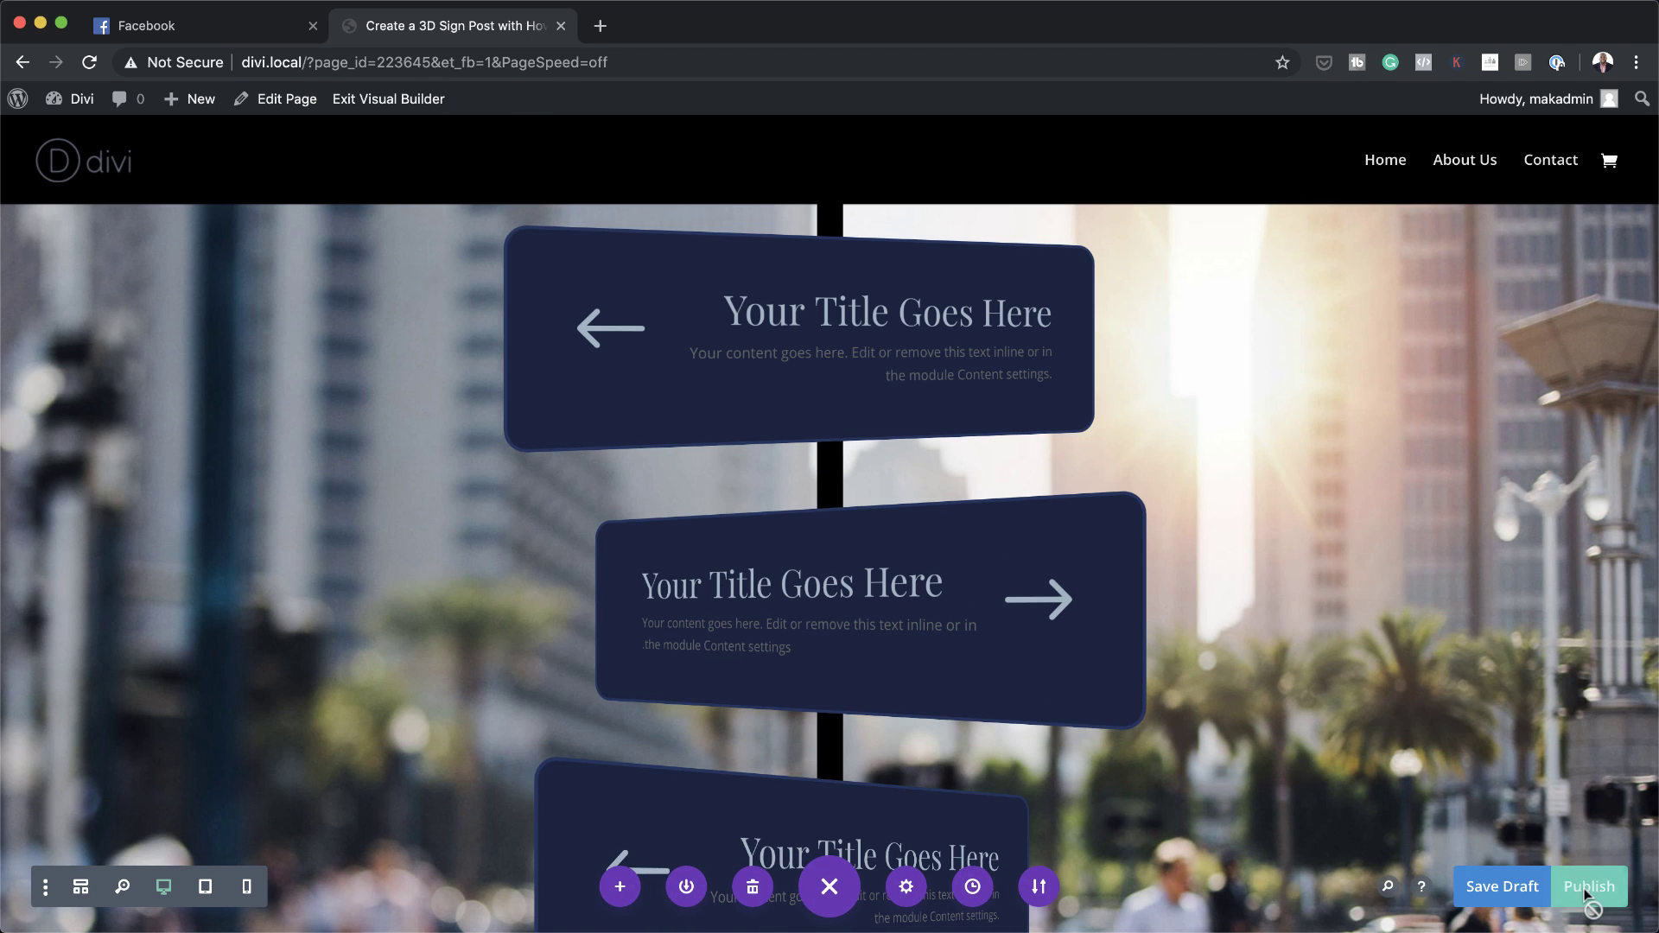
click(396, 102)
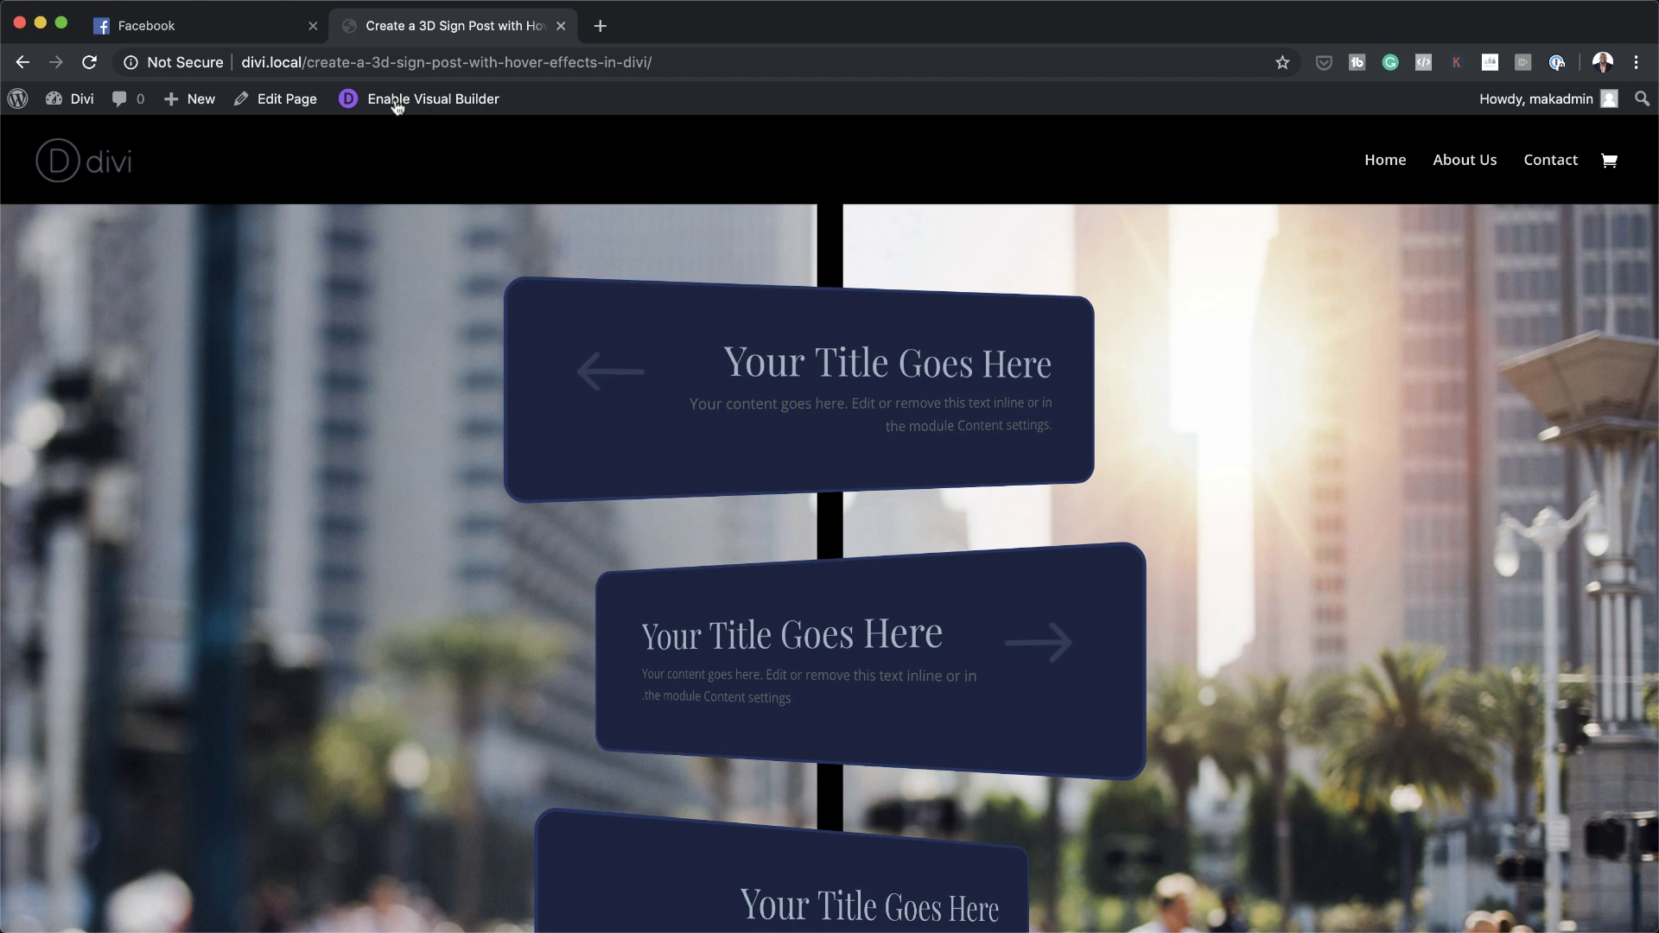
scroll(1329, 552, down, 3)
scroll(1329, 551, up, 3)
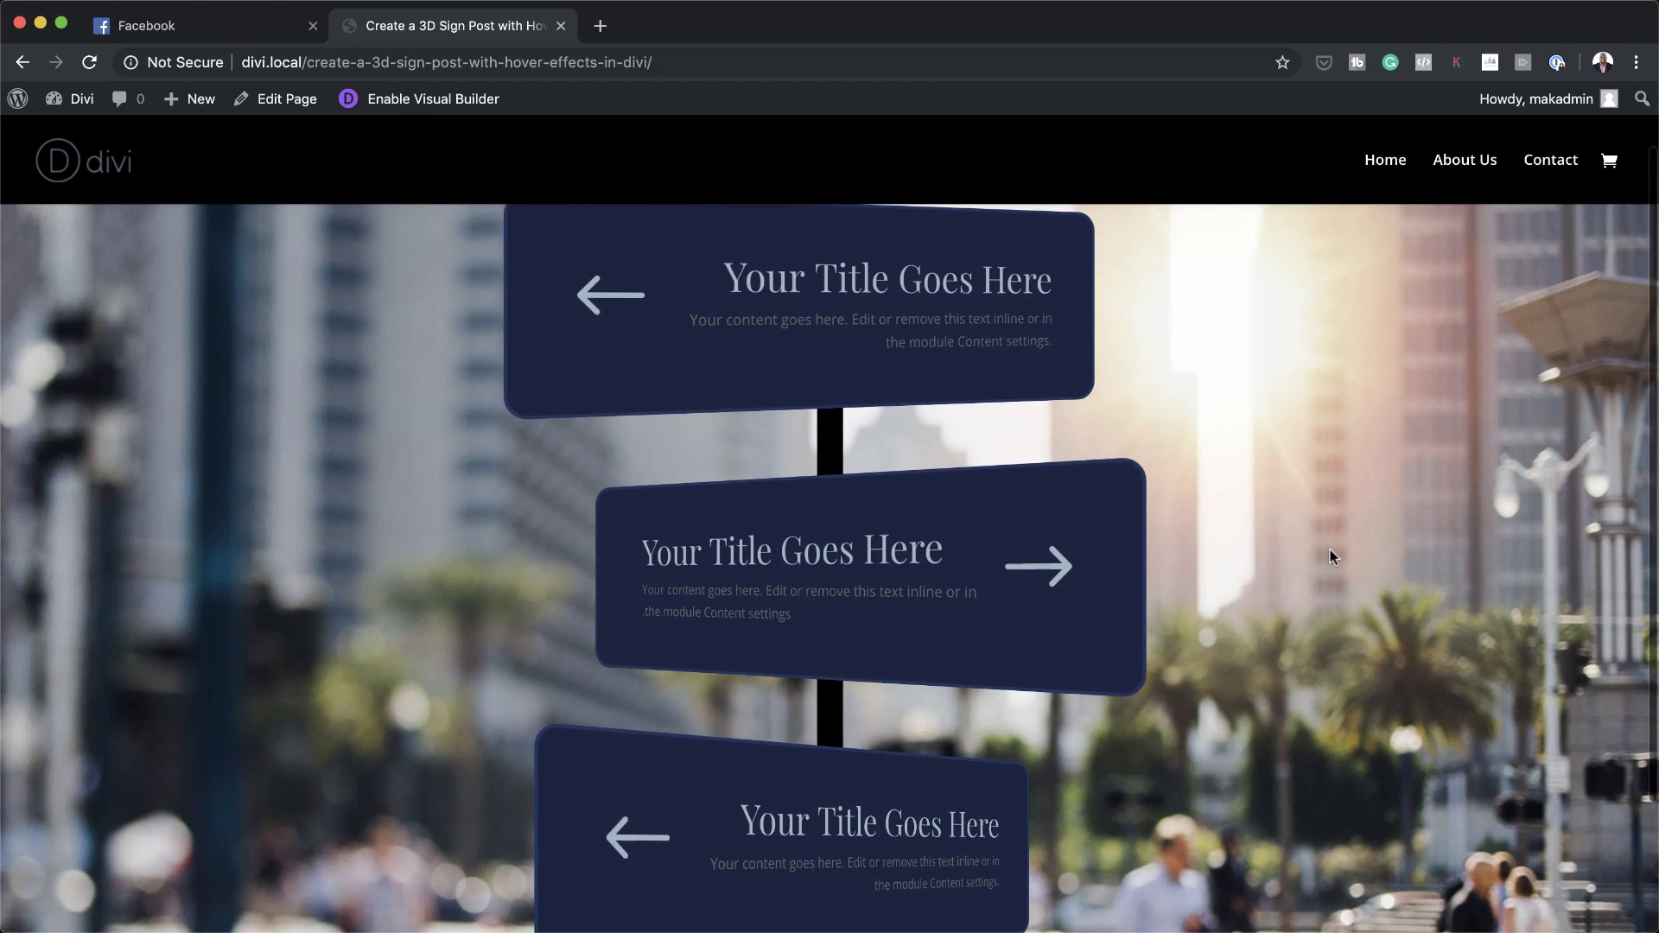